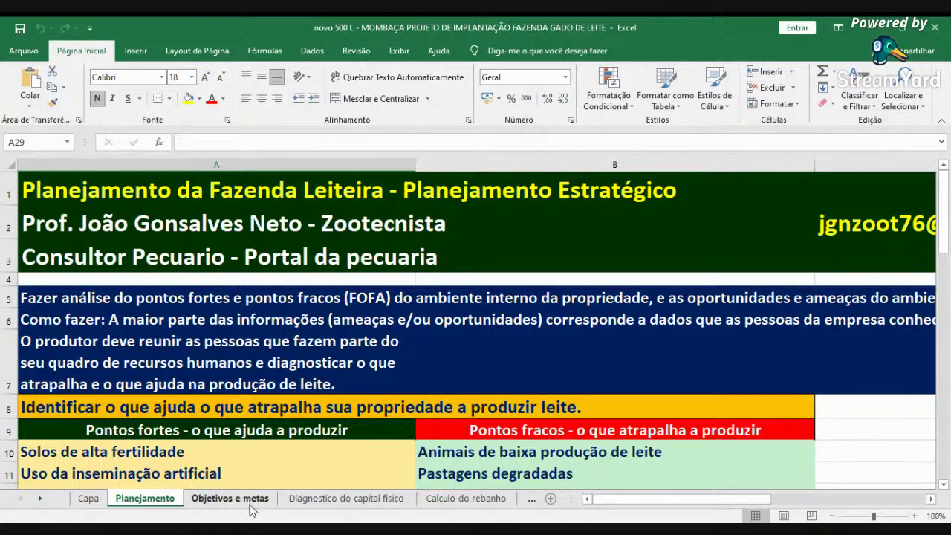
- Review the Objetivos e metas sheet at 120% zoom, then move to Diagnostico do capital fisico
left_click(229, 498)
scroll(382, 441, "down", 3)
scroll(380, 445, "up", 3)
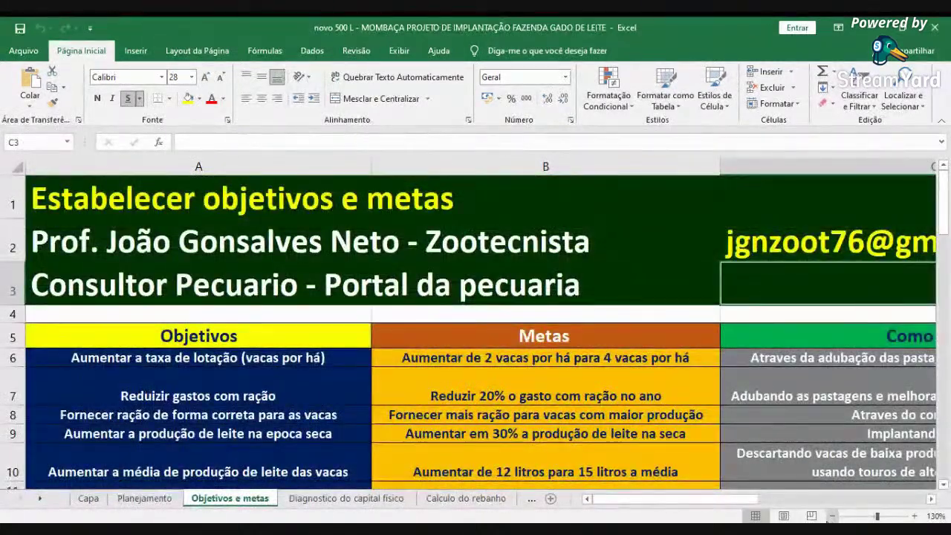
left_click(832, 515)
scroll(743, 512, "right", 3)
left_click_drag(653, 498, 635, 498)
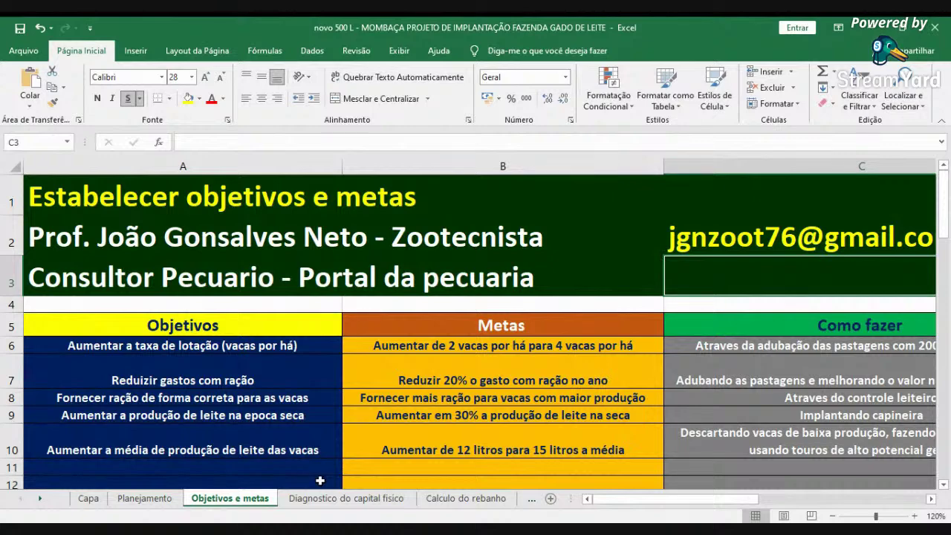
left_click(321, 502)
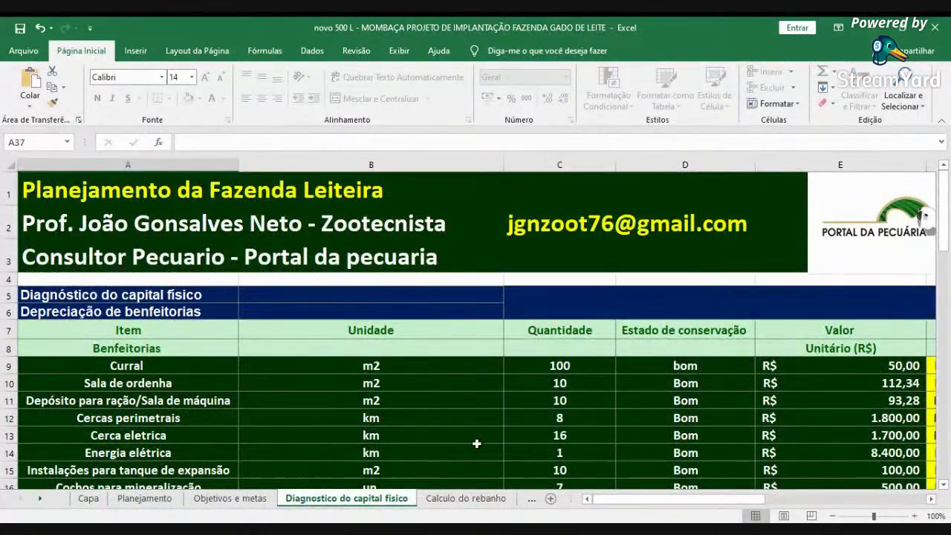
- Scroll through the benfeitorias depreciation tables, then switch to the Calculo do rebanho sheet
scroll(483, 439, "down", 2)
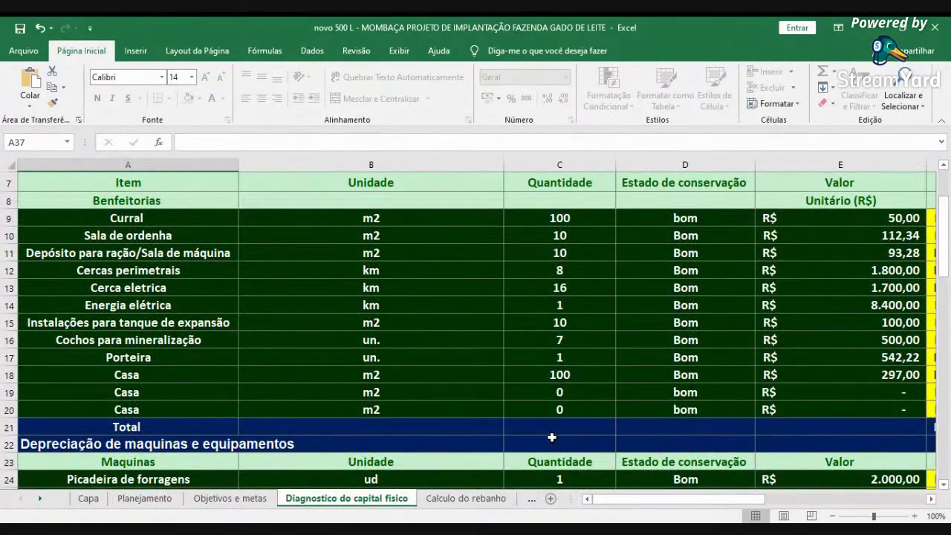
scroll(423, 401, "up", 2)
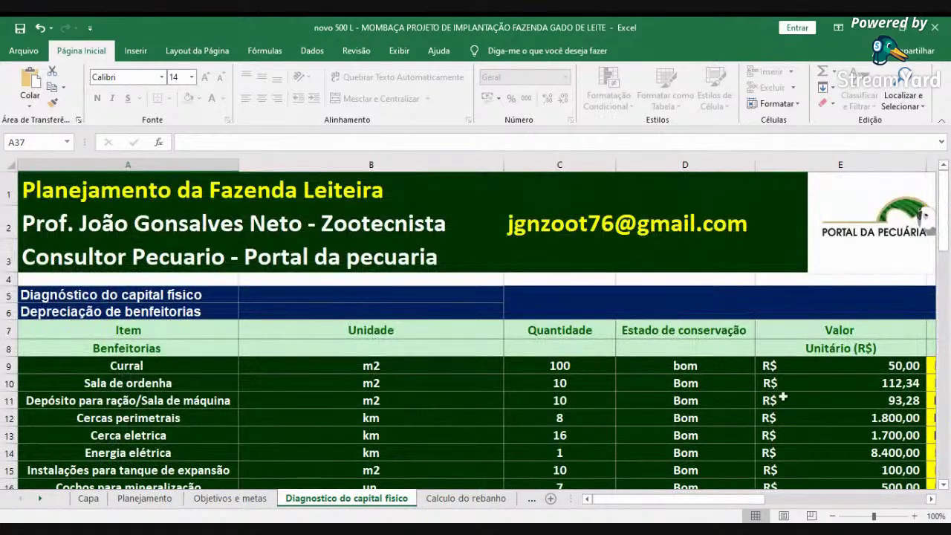
scroll(424, 404, "down", 3)
scroll(418, 356, "up", 3)
scroll(421, 357, "down", 2)
scroll(421, 356, "down", 1)
scroll(296, 177, "up", 2)
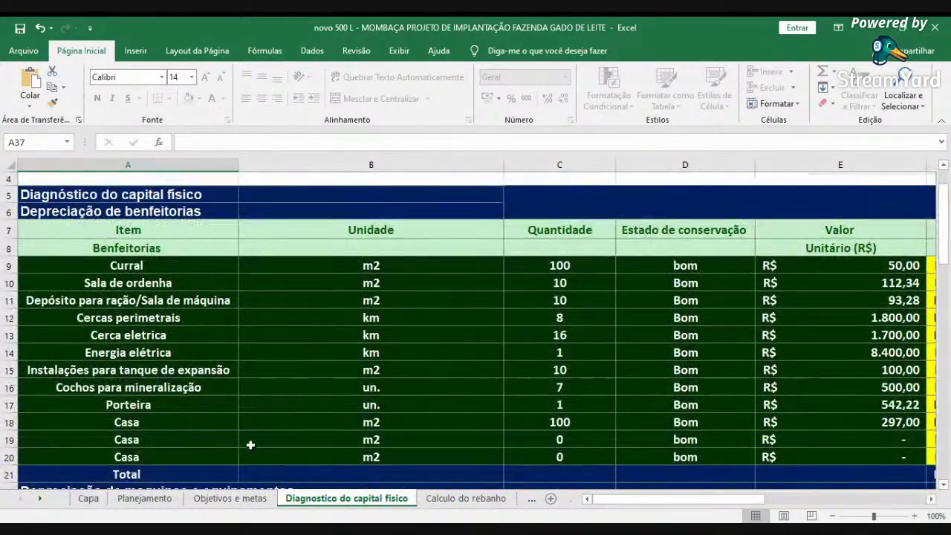
scroll(253, 443, "down", 8)
scroll(257, 443, "up", 8)
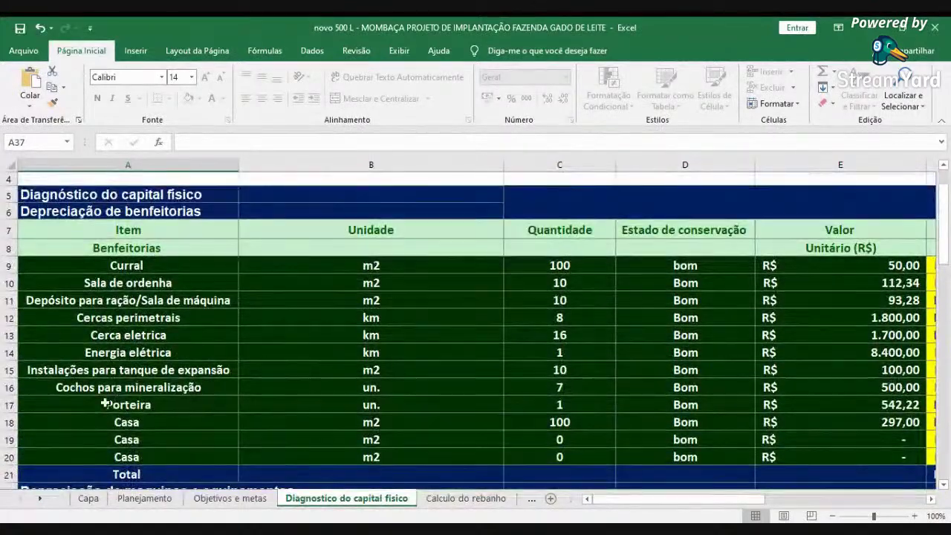
scroll(164, 445, "down", 8)
scroll(157, 458, "down", 7)
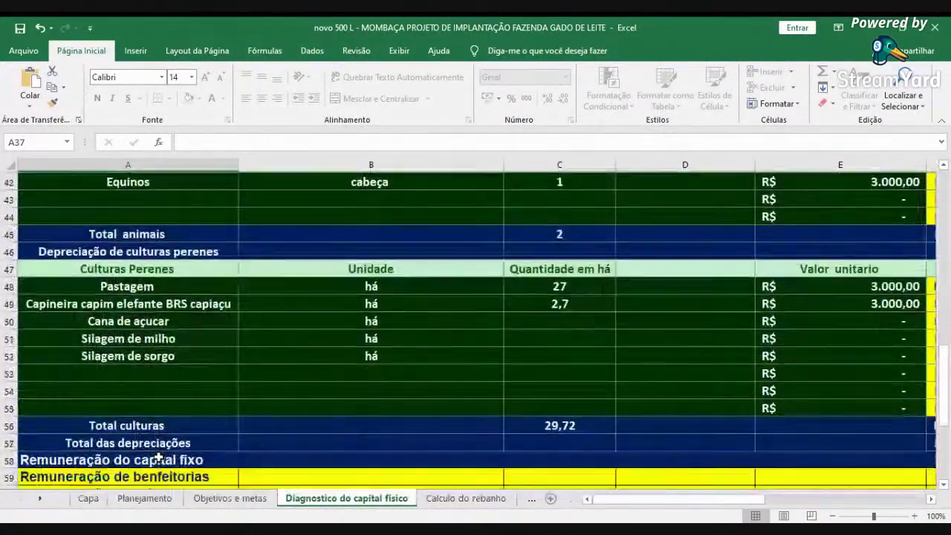
scroll(461, 408, "up", 6)
scroll(461, 408, "up", 10)
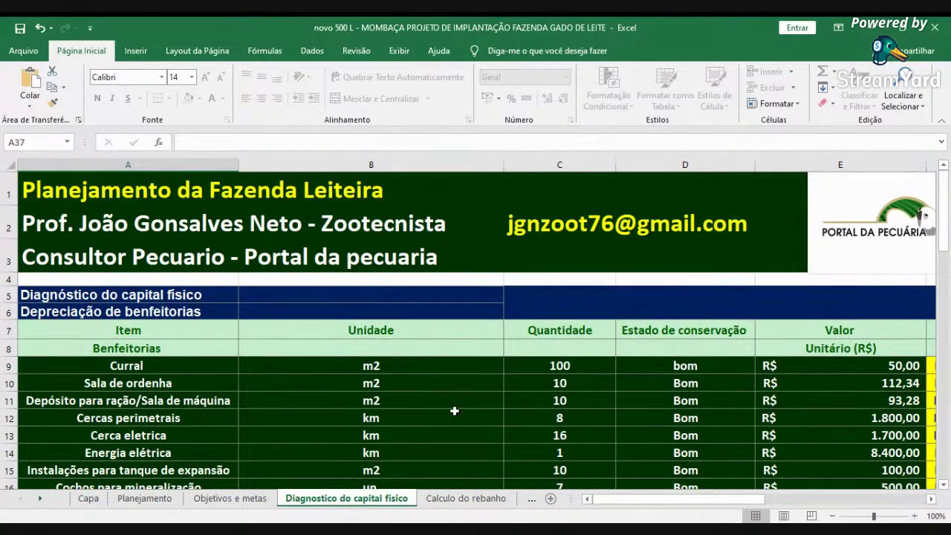
scroll(142, 346, "down", 1)
scroll(257, 338, "down", 6)
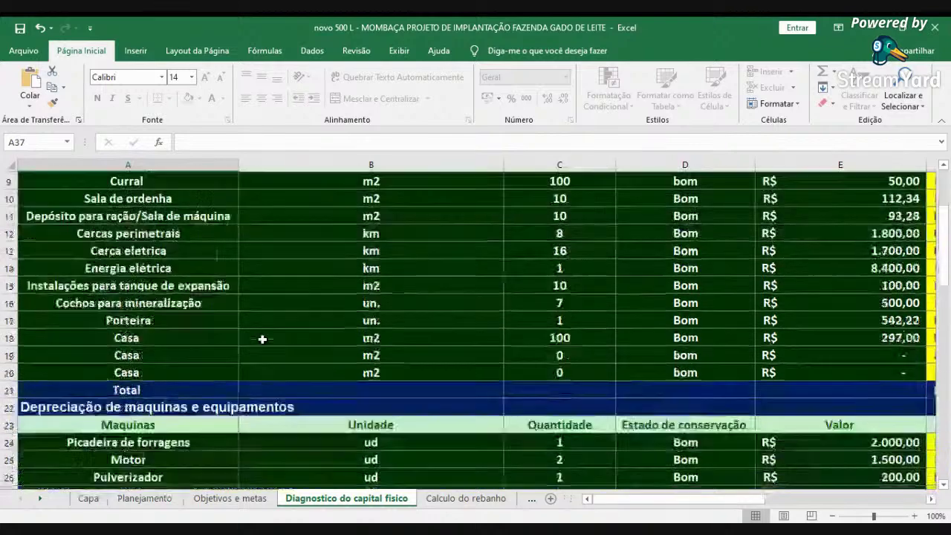
scroll(256, 364, "up", 7)
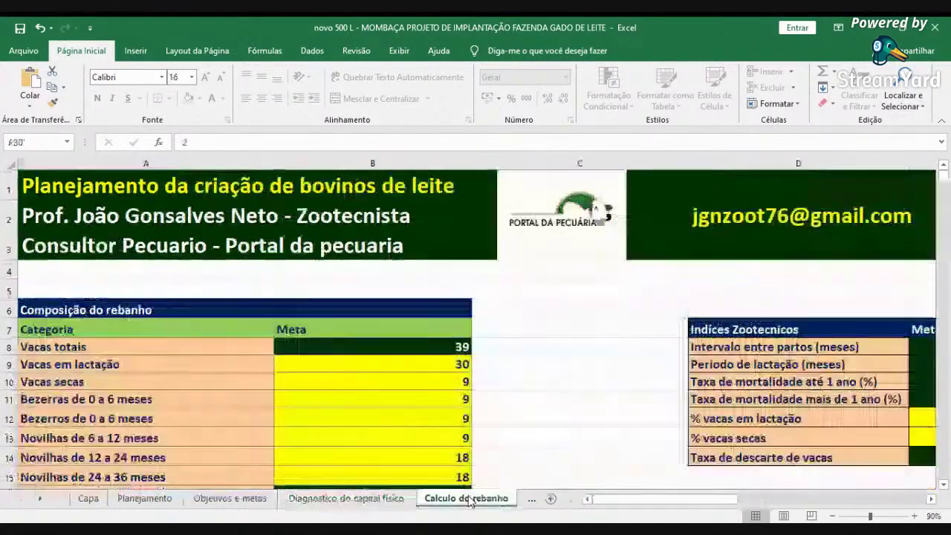
left_click(465, 498)
- Set the daily milk per cow target in E18 to 15 litres
left_click(930, 498)
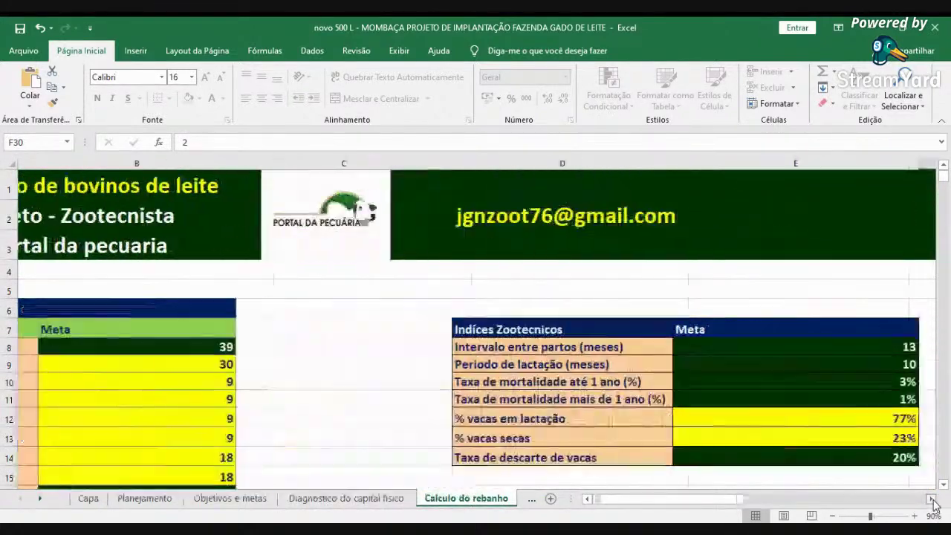
scroll(915, 446, "down", 2)
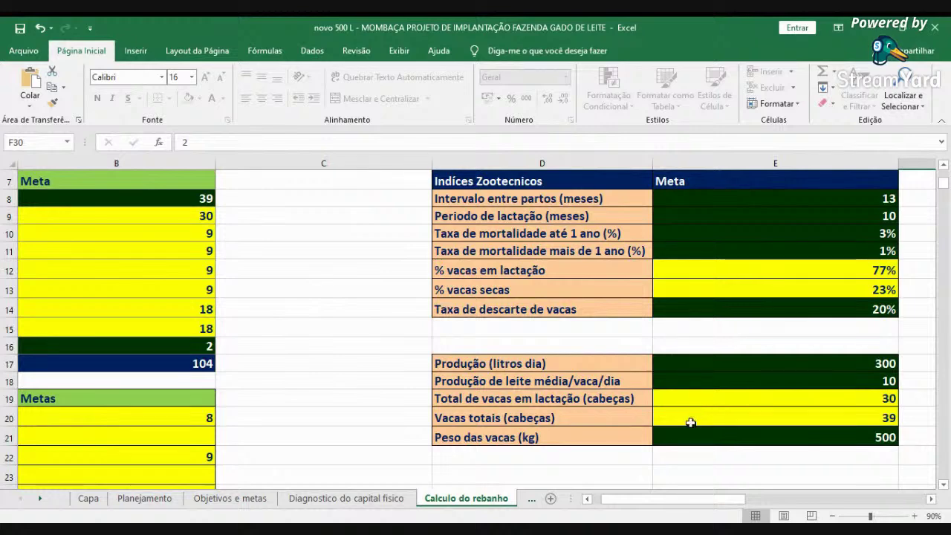
left_click_drag(609, 502, 601, 502)
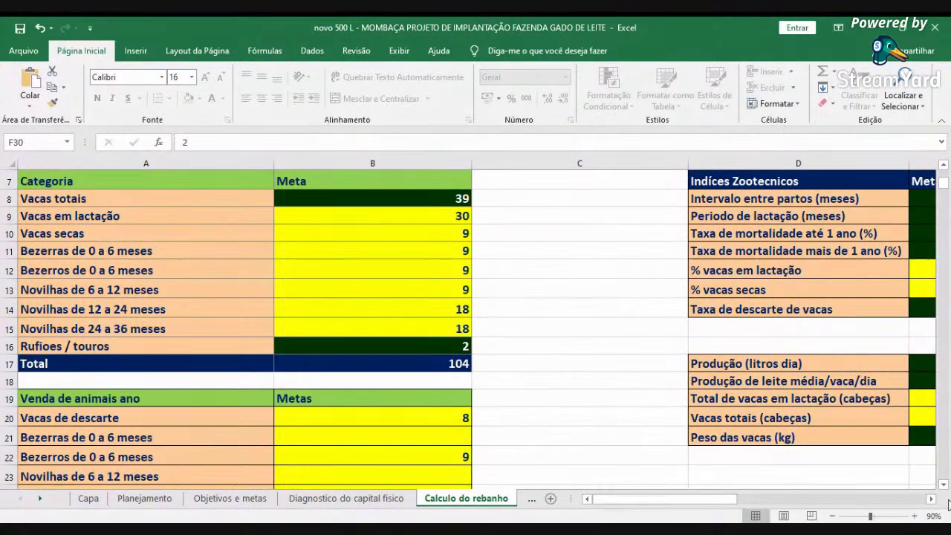
left_click(930, 499)
left_click(781, 384)
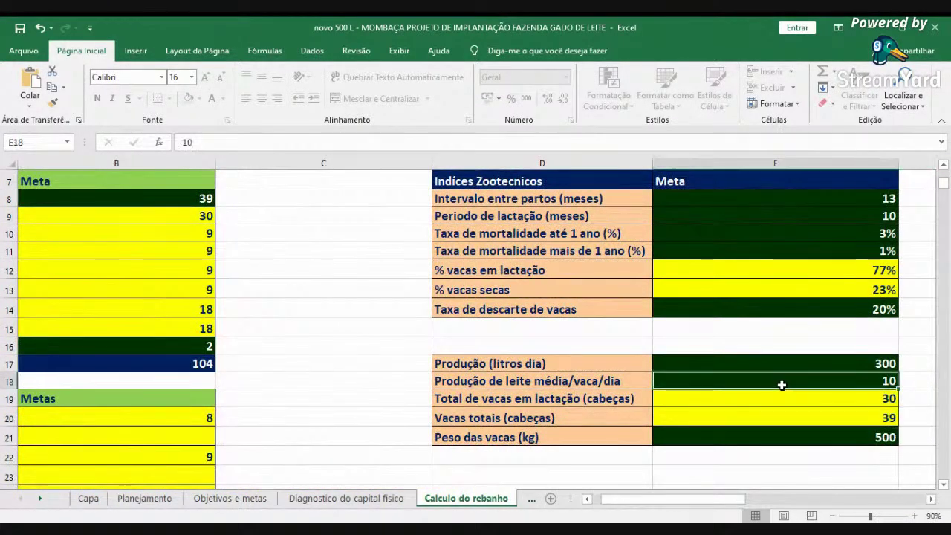
type("15")
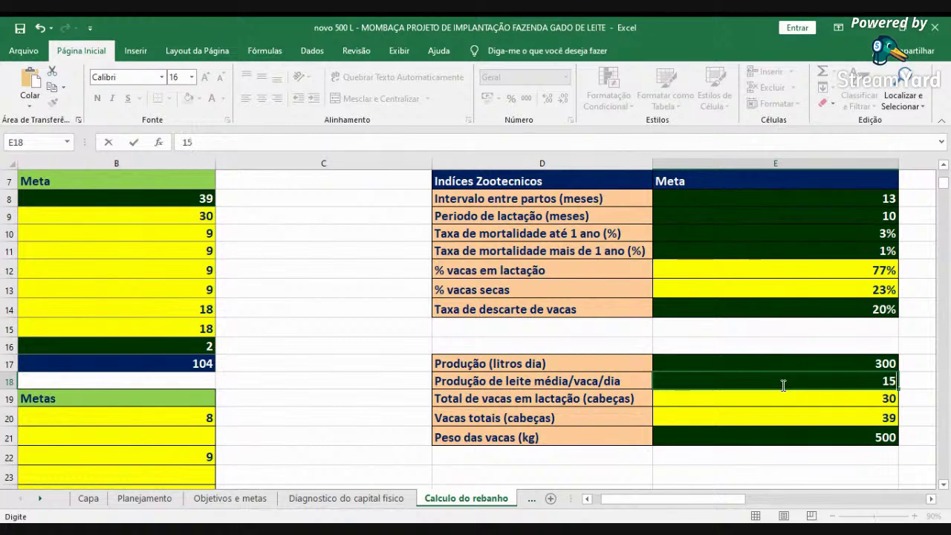
key("Return")
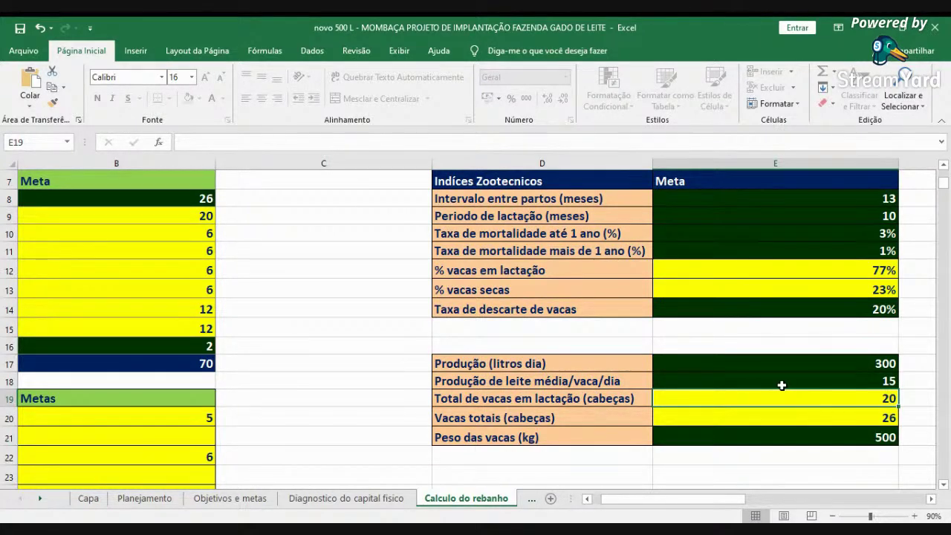
- Review the recalculated 70-head herd with the Indíces Zootecnicos Meta column in view
scroll(531, 462, "left", 5)
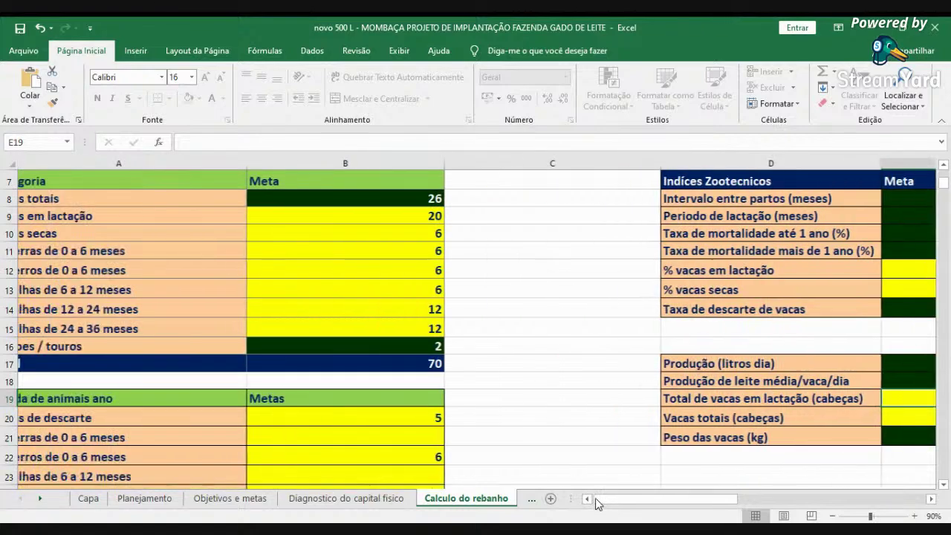
scroll(531, 462, "up", 2)
scroll(535, 460, "down", 1)
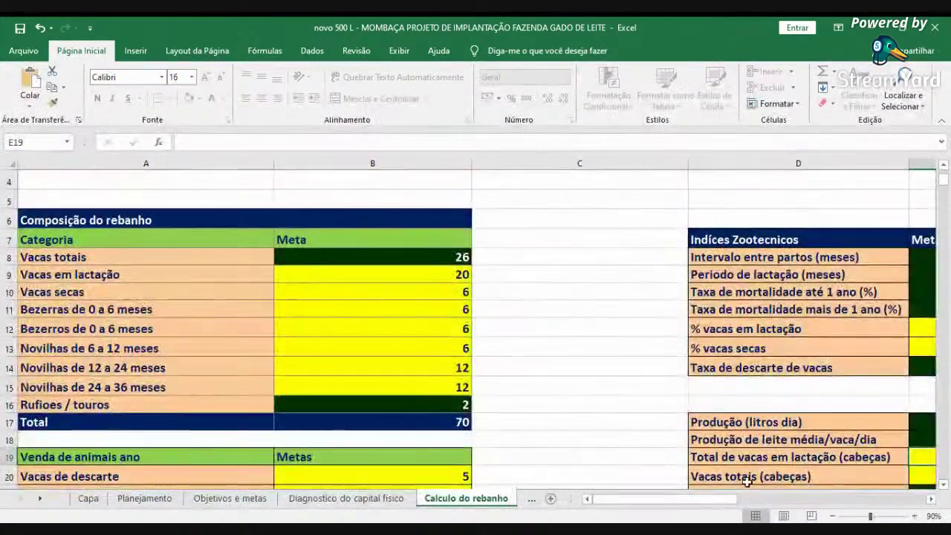
scroll(930, 483, "right", 3)
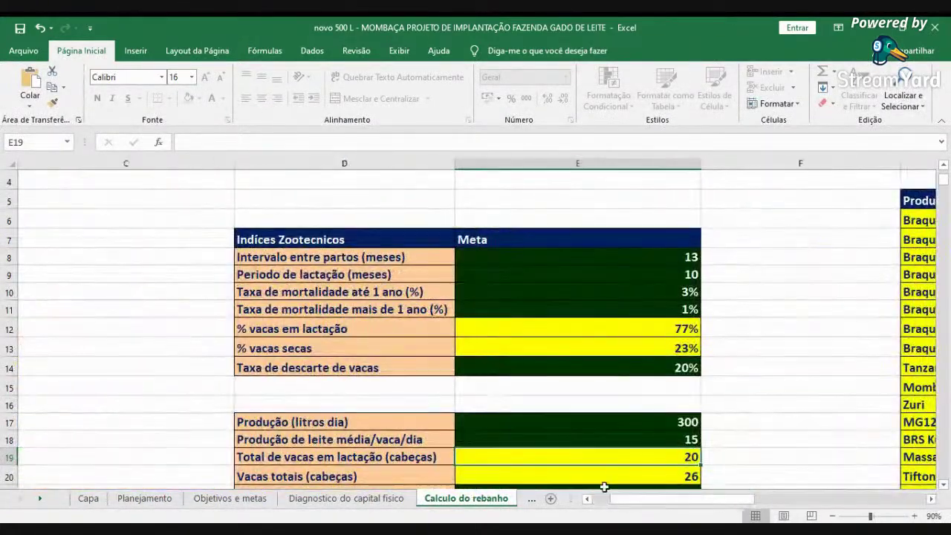
scroll(600, 513, "left", 3)
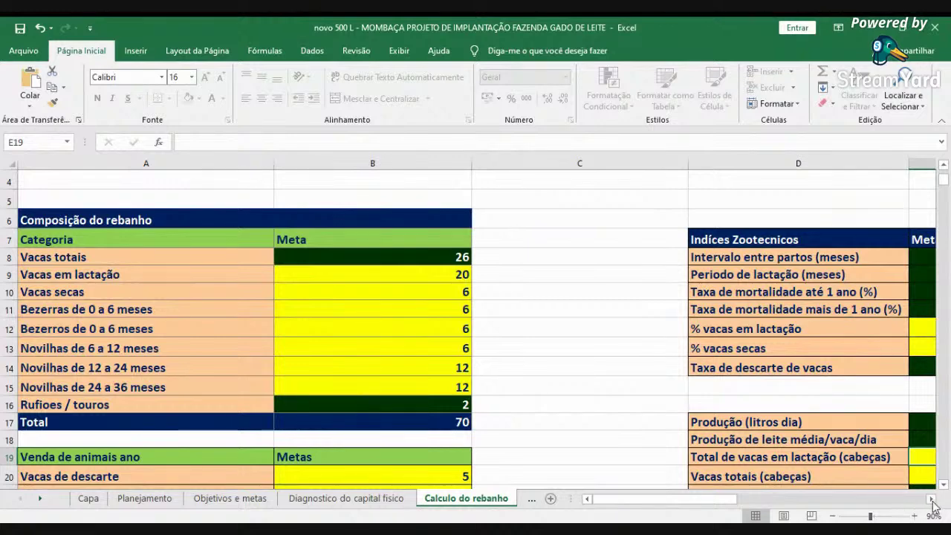
left_click(932, 501)
left_click(932, 503)
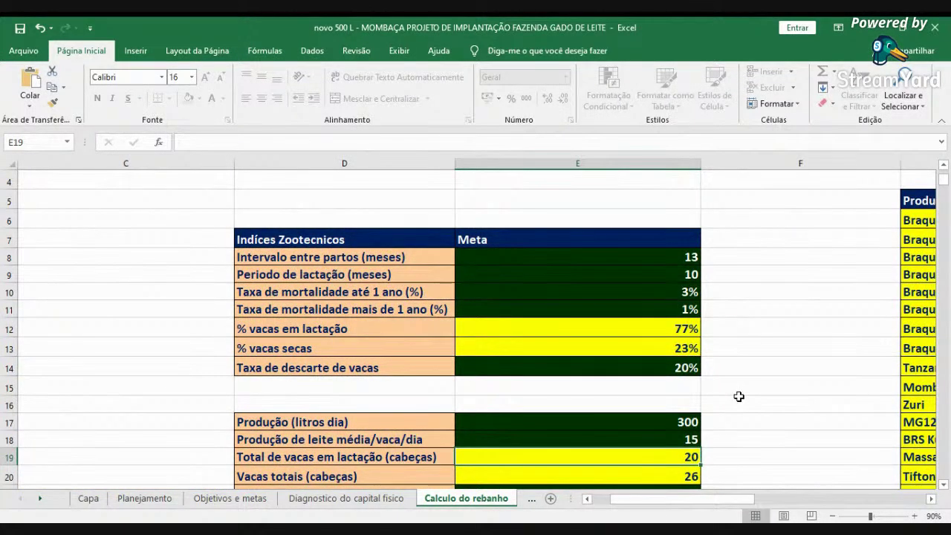
left_click(609, 256)
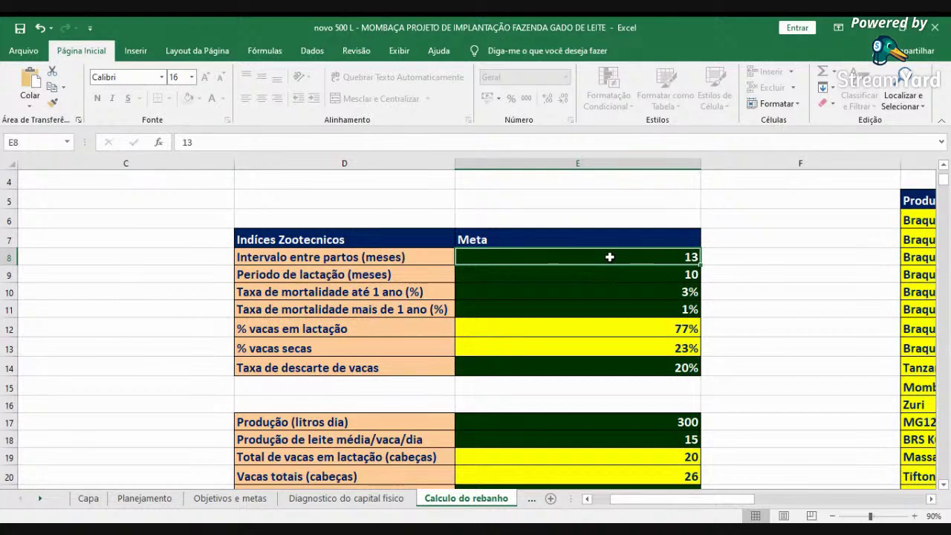
key("Down")
key("Down")
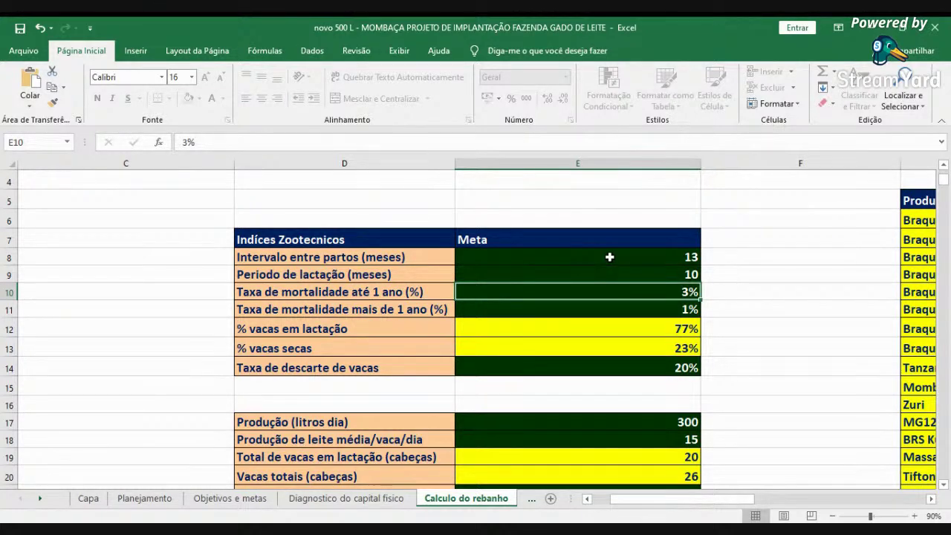
left_click(576, 307)
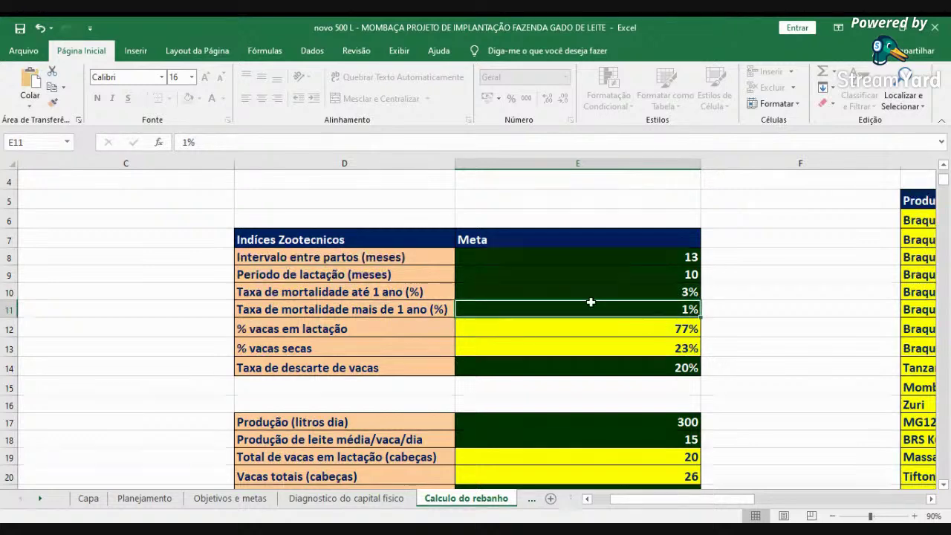
scroll(669, 327, "down", 1)
scroll(713, 276, "up", 1)
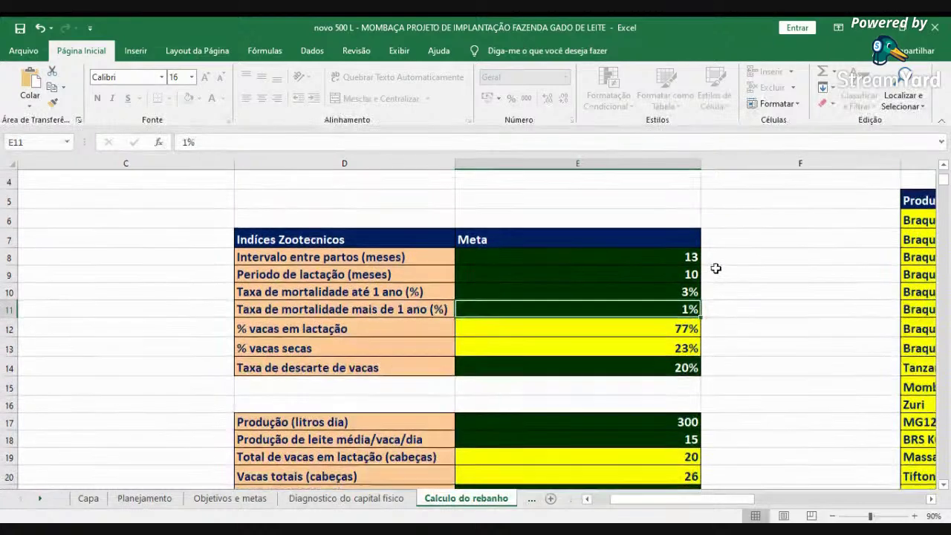
left_click(645, 329)
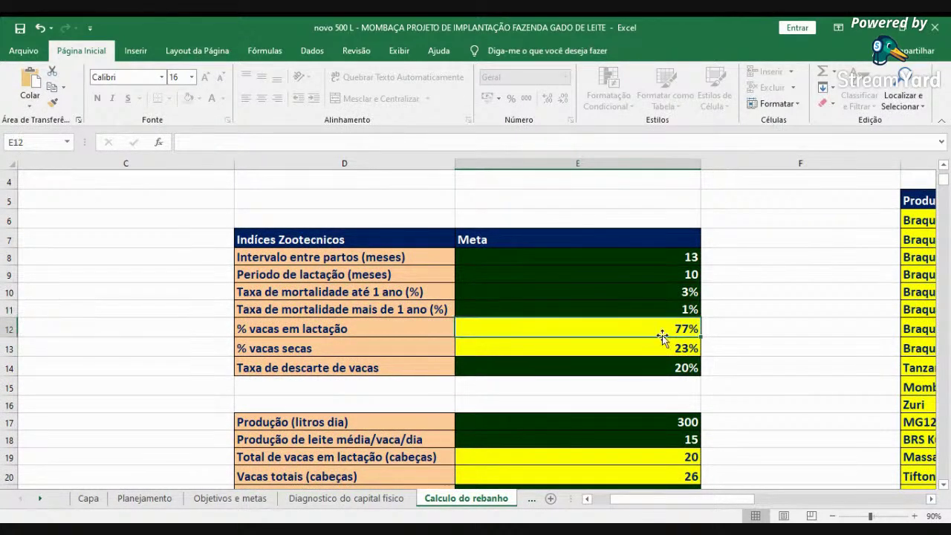
left_click(667, 349)
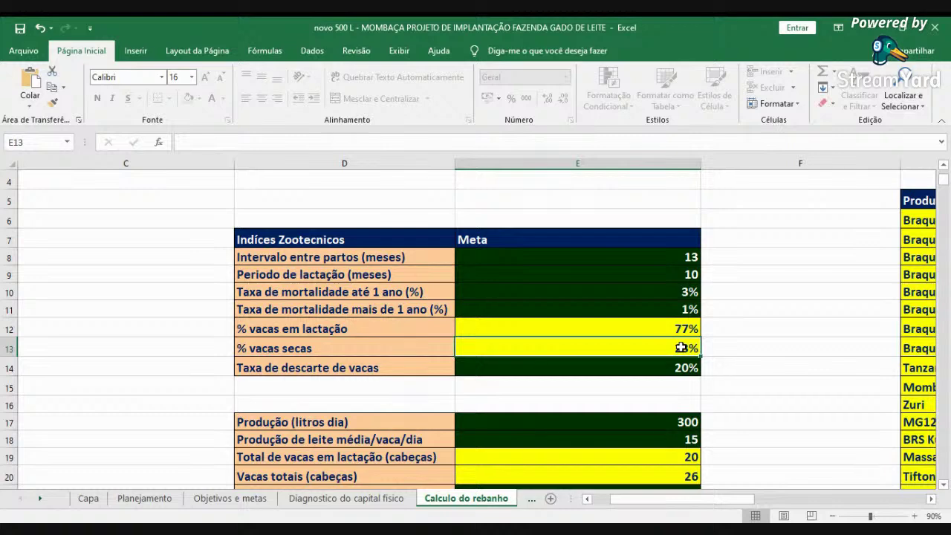
scroll(636, 365, "down", 2)
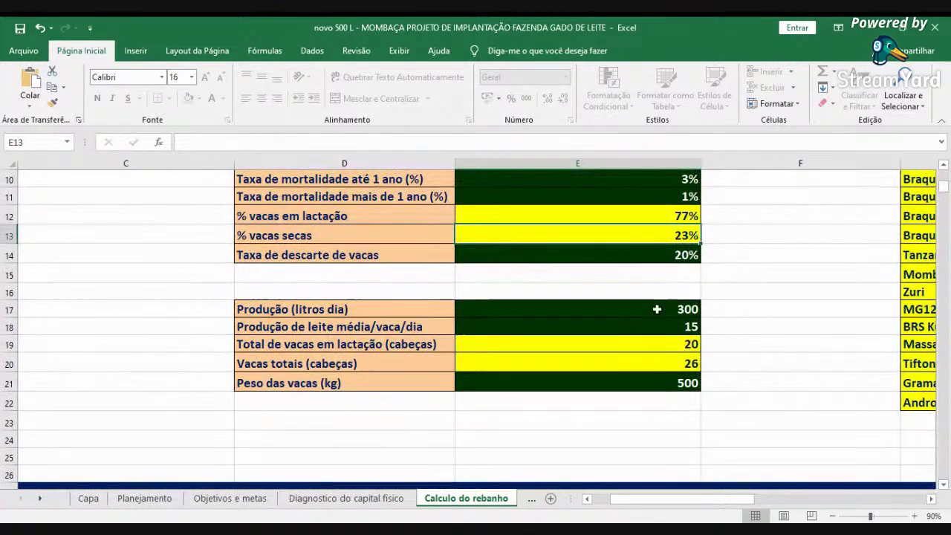
left_click(679, 257)
left_click(677, 315)
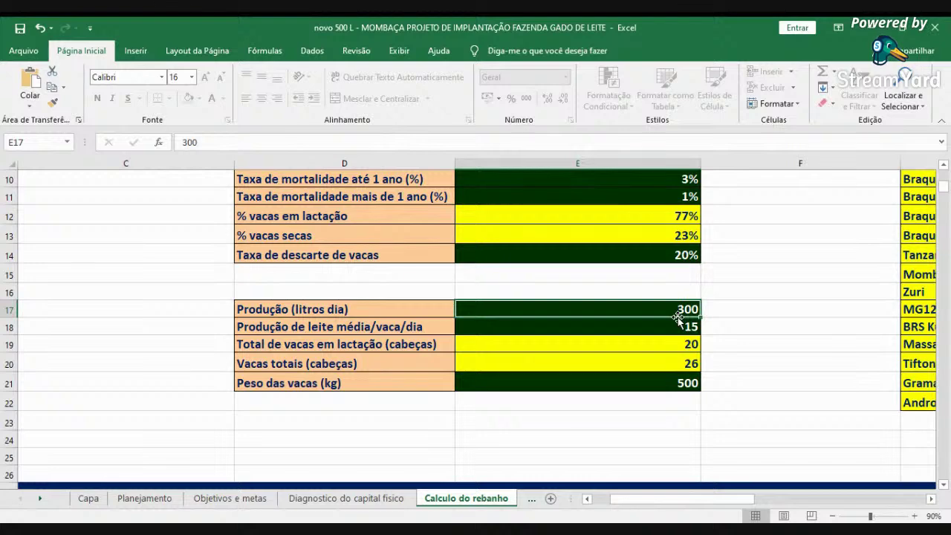
left_click(735, 311)
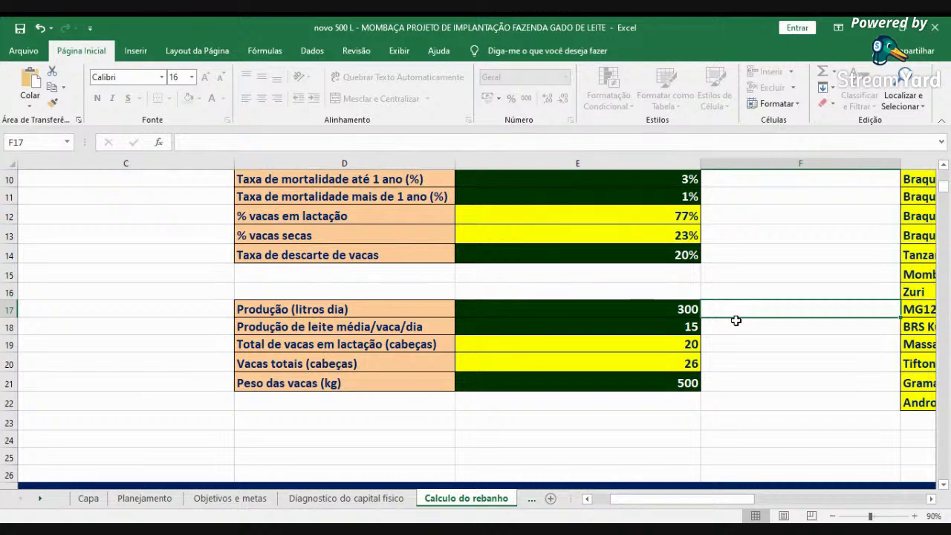
key("Left")
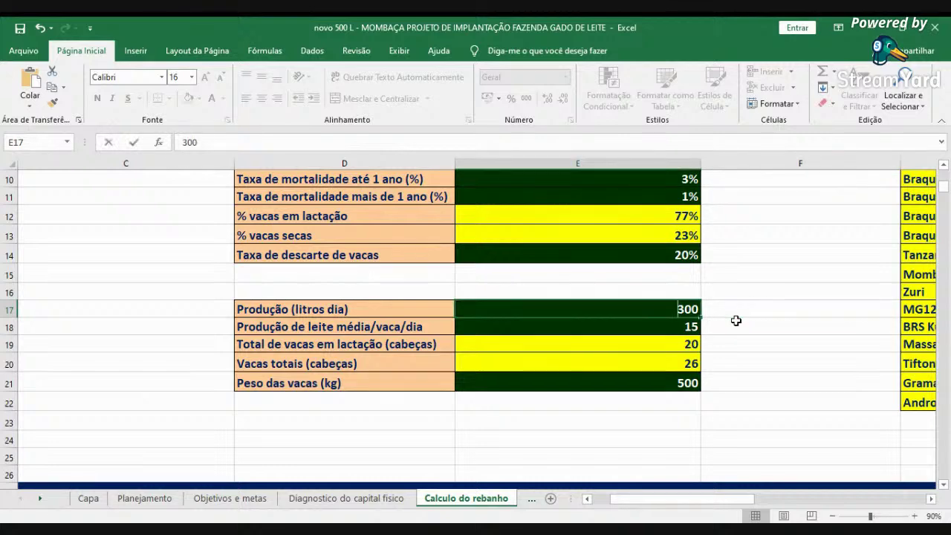
type("500")
key("ctrl+Return")
type("10")
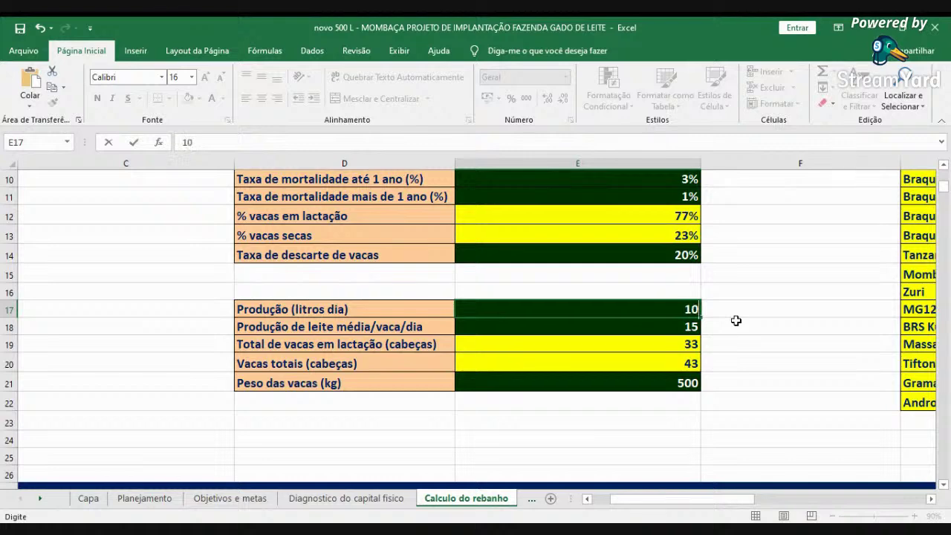
type("00")
key("ctrl+Return")
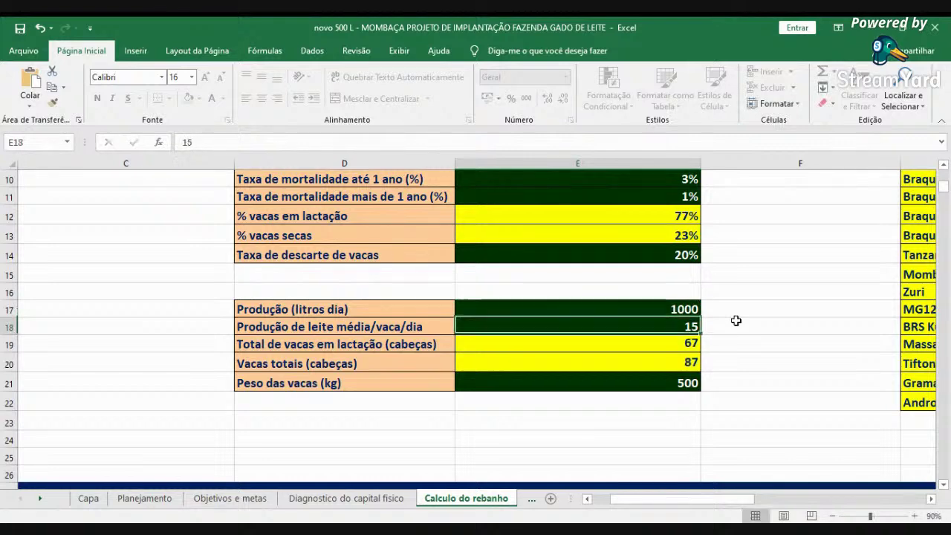
type("1")
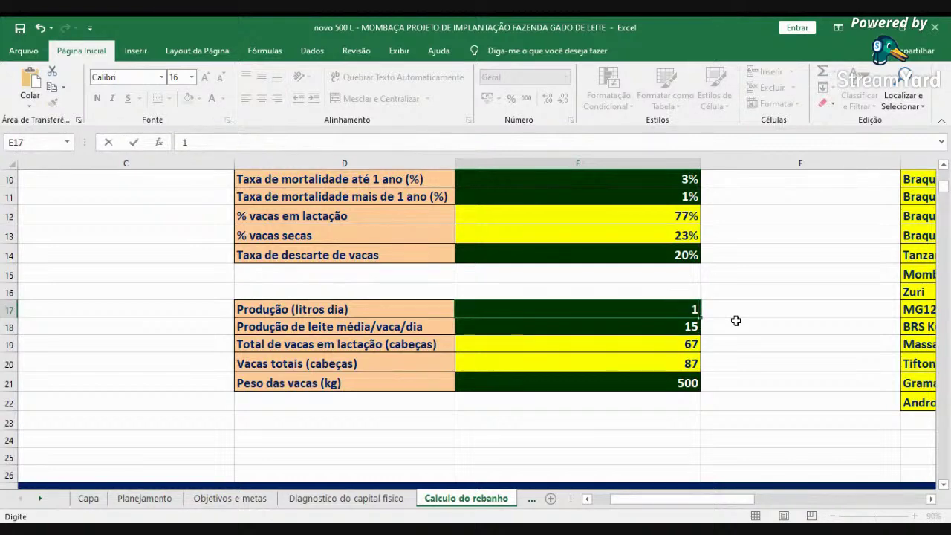
type("0.0000")
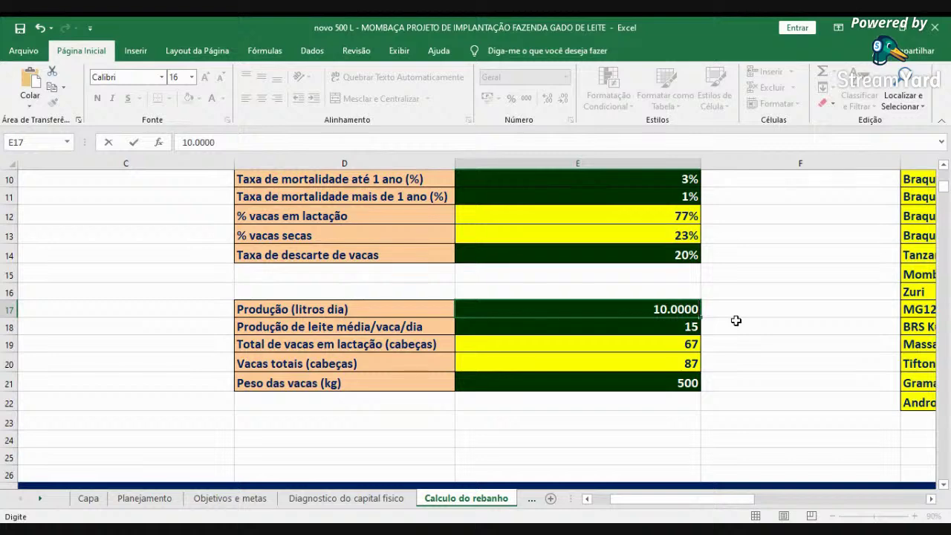
key("BackSpace")
key("BackSpace")
key("BackSpace")
key("BackSpace")
key("BackSpace")
key("BackSpace")
key("BackSpace")
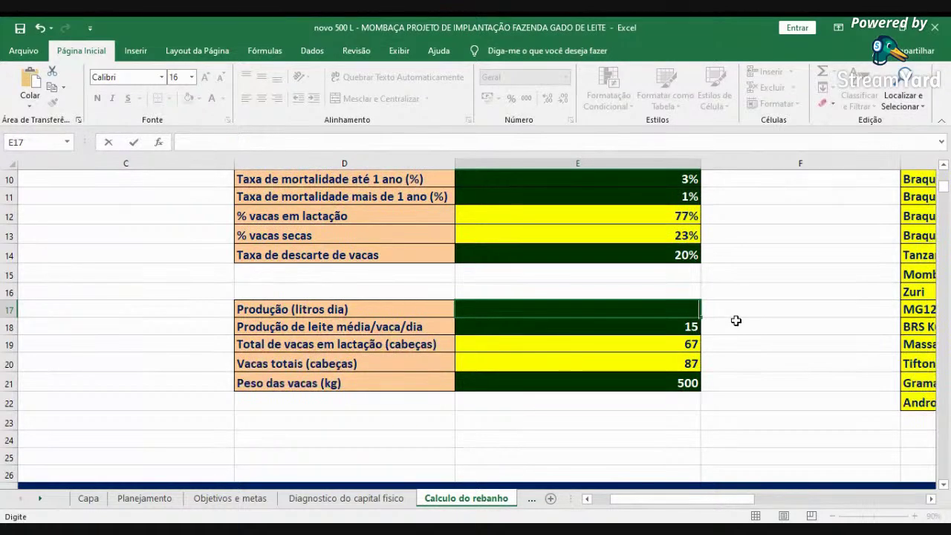
type("300")
key("Return")
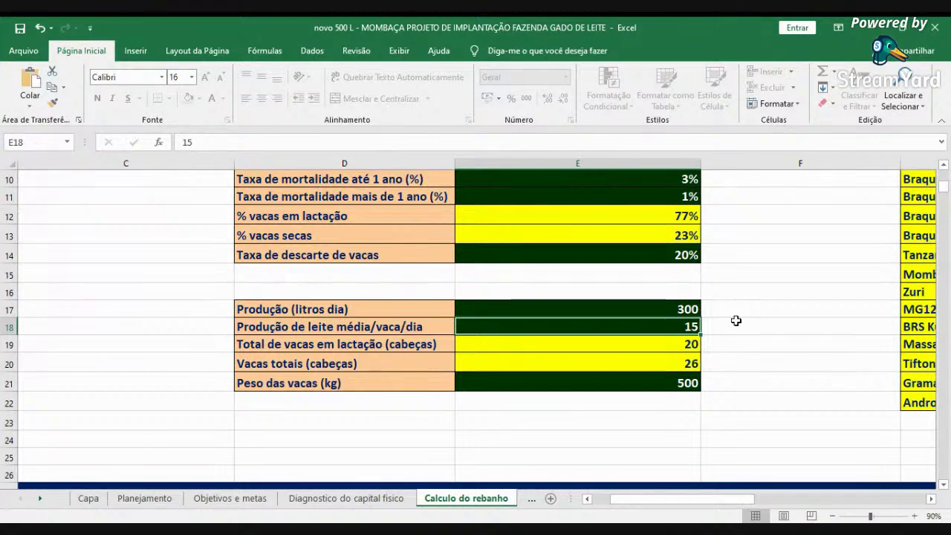
type("8")
key("Up")
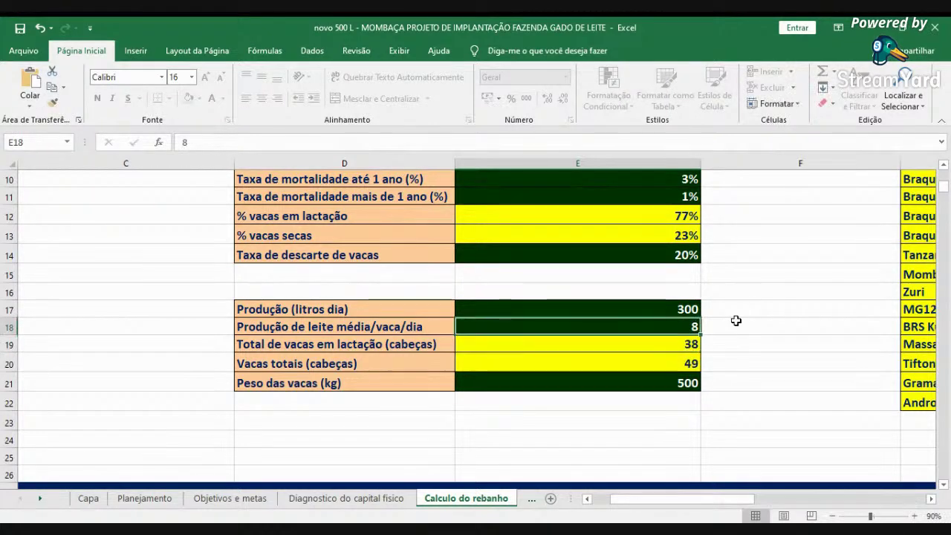
type("10")
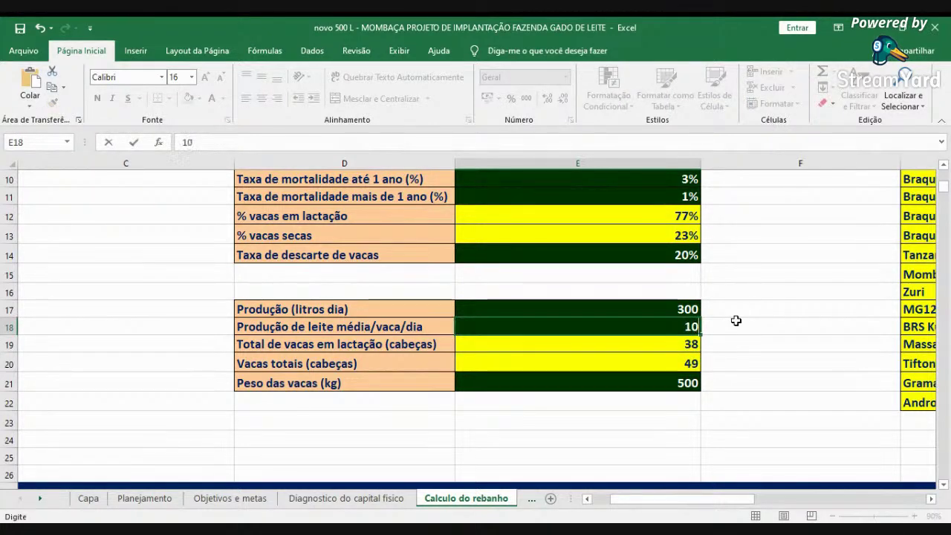
key("Return")
key("Up")
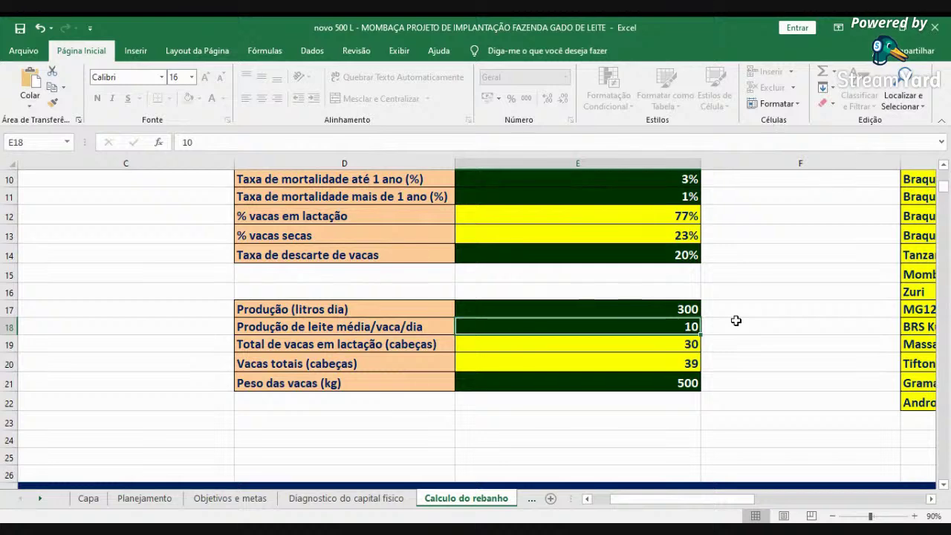
type("5")
key("Return")
key("Up")
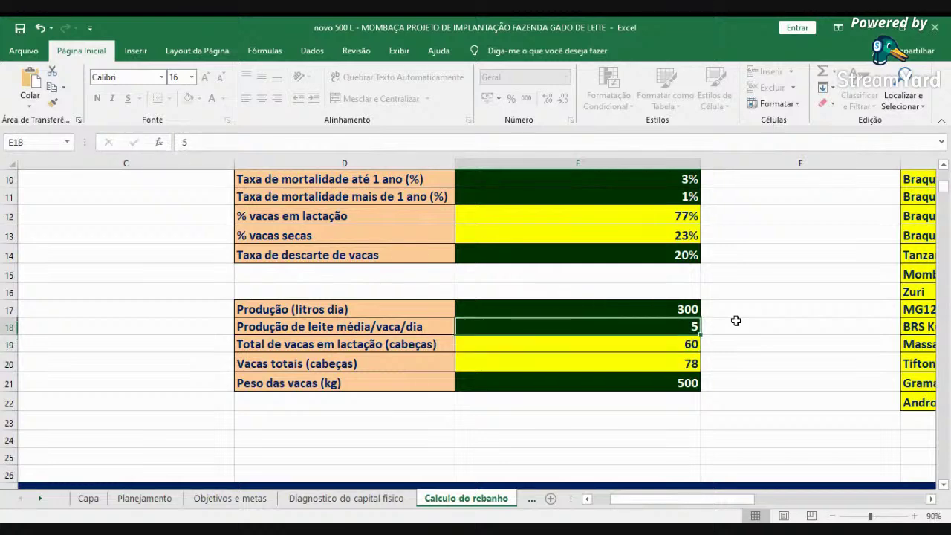
type("15")
key("Return")
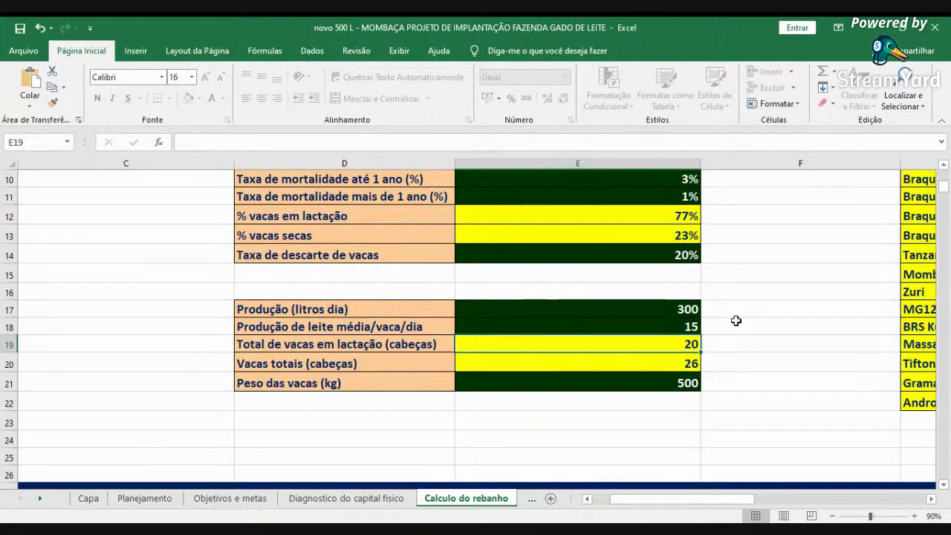
key("Up")
key("Up")
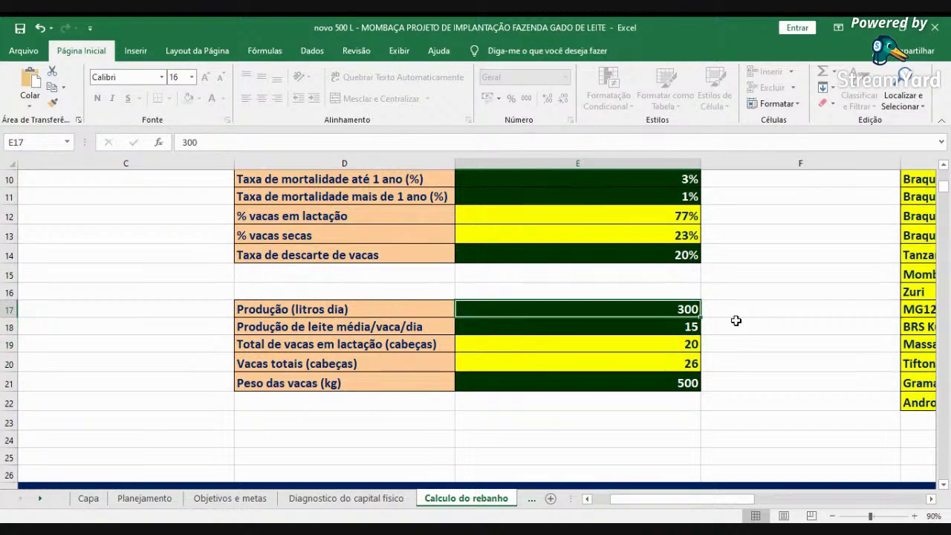
key("Delete")
type("3")
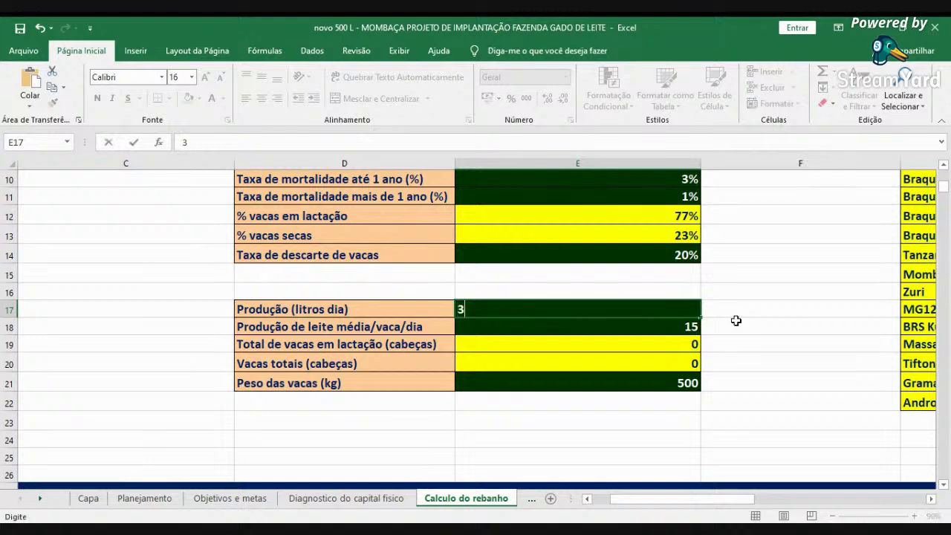
type("00")
key("Return")
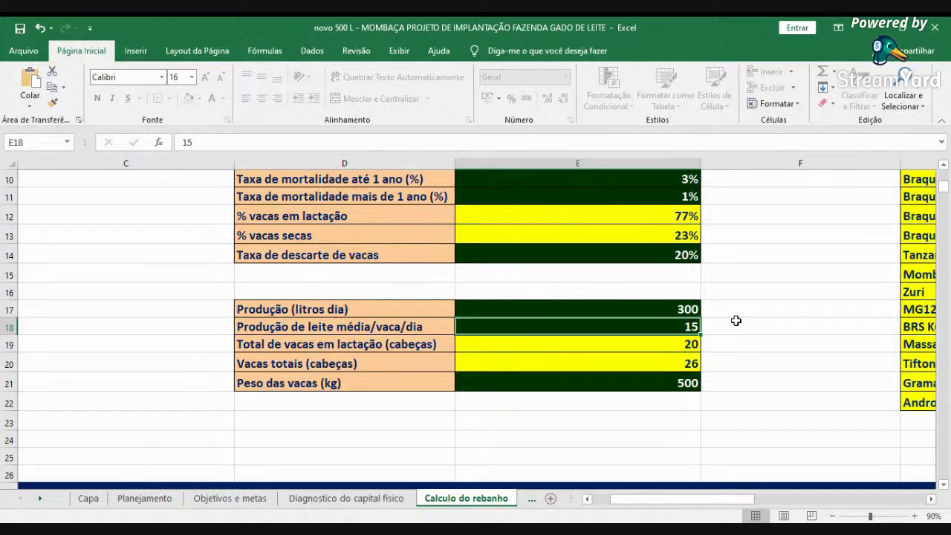
scroll(736, 320, "up", 2)
left_click(687, 256)
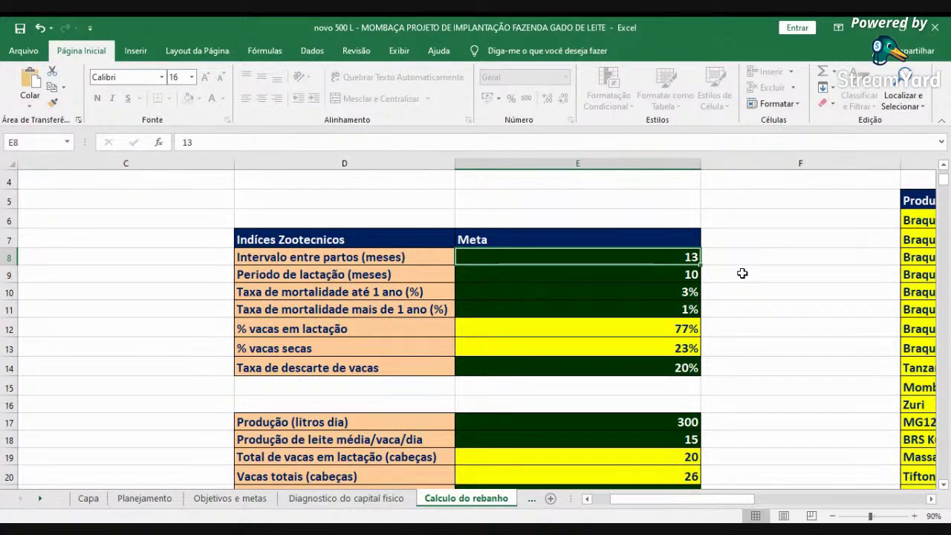
key("Down")
key("Down")
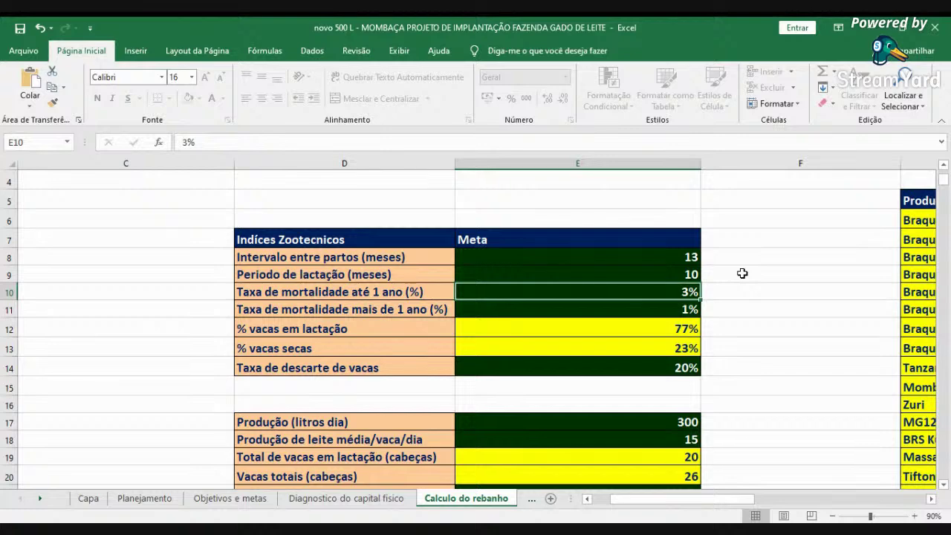
key("Down")
key("Down")
key("Down")
key("Down")
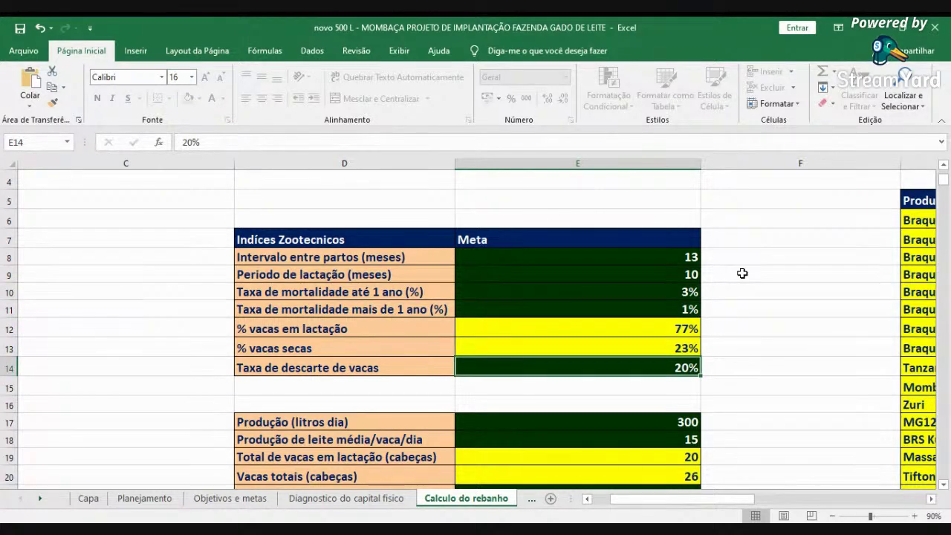
key("Up")
key("Up")
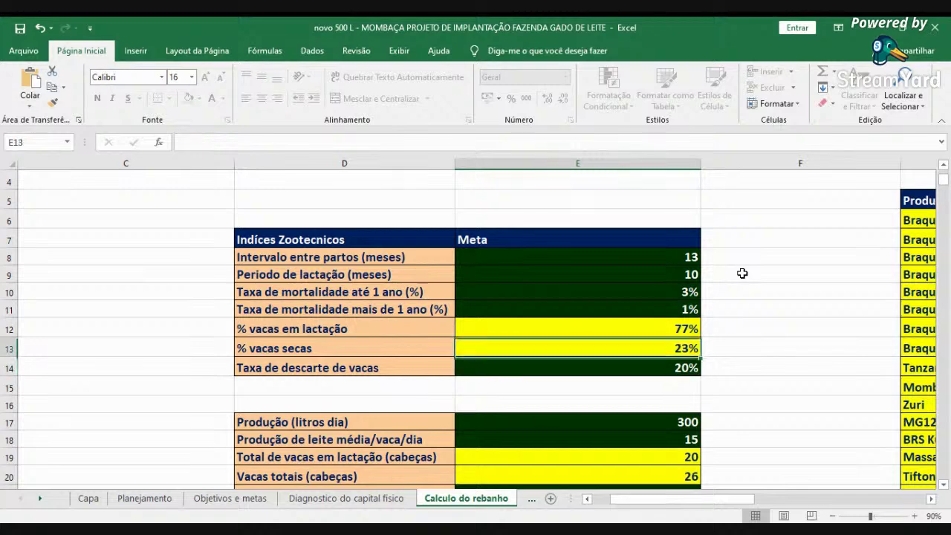
key("Down")
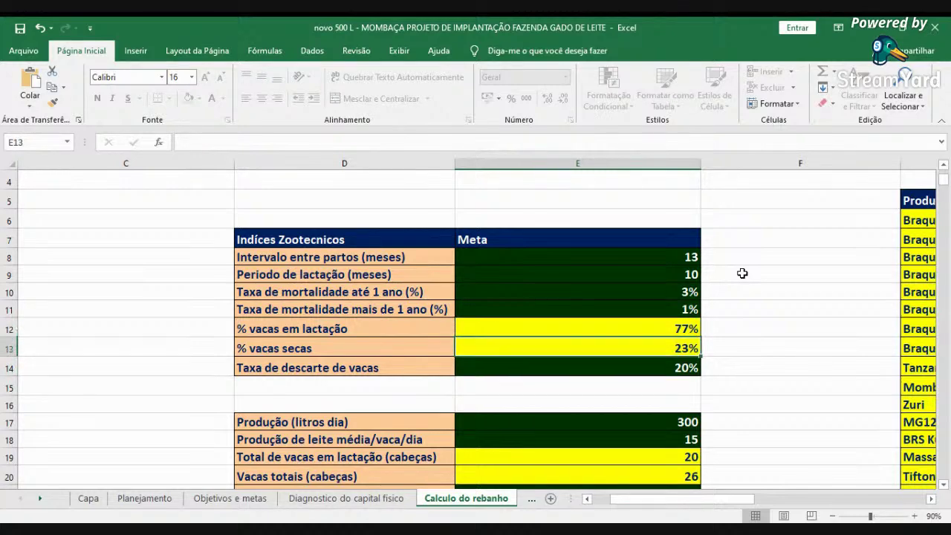
scroll(742, 273, "down", 2)
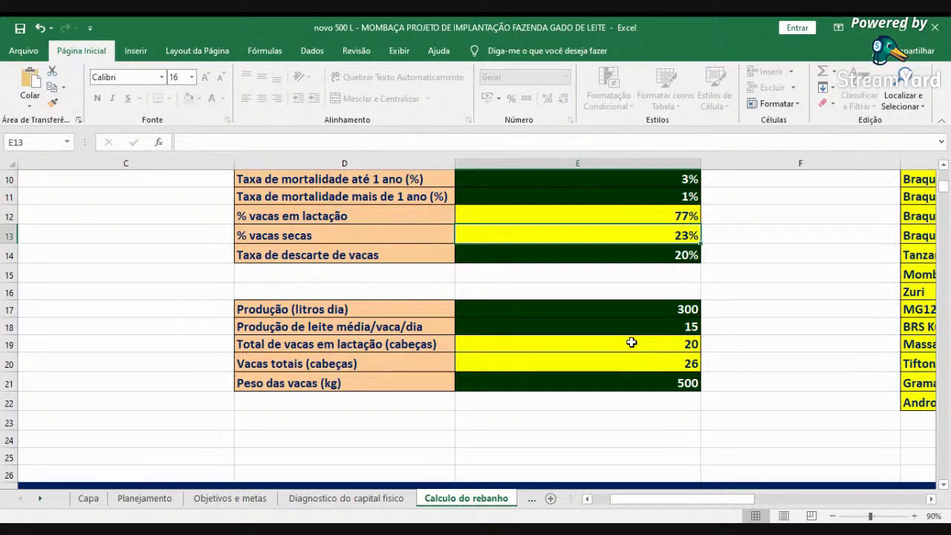
left_click(630, 341)
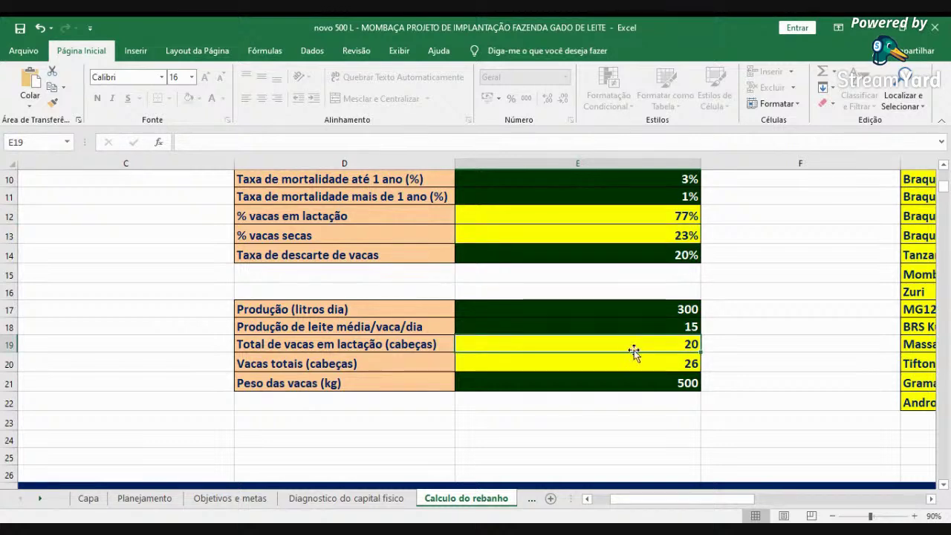
left_click(634, 364)
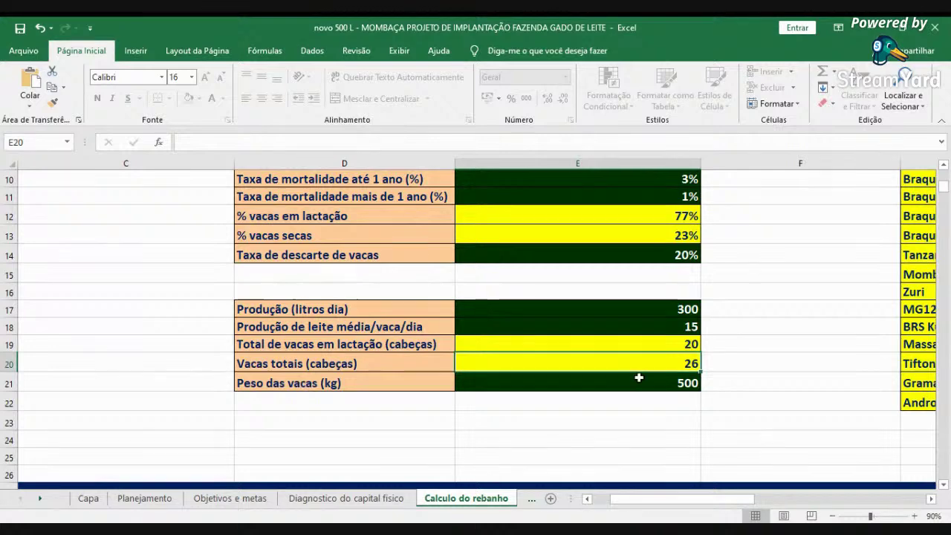
left_click(638, 381)
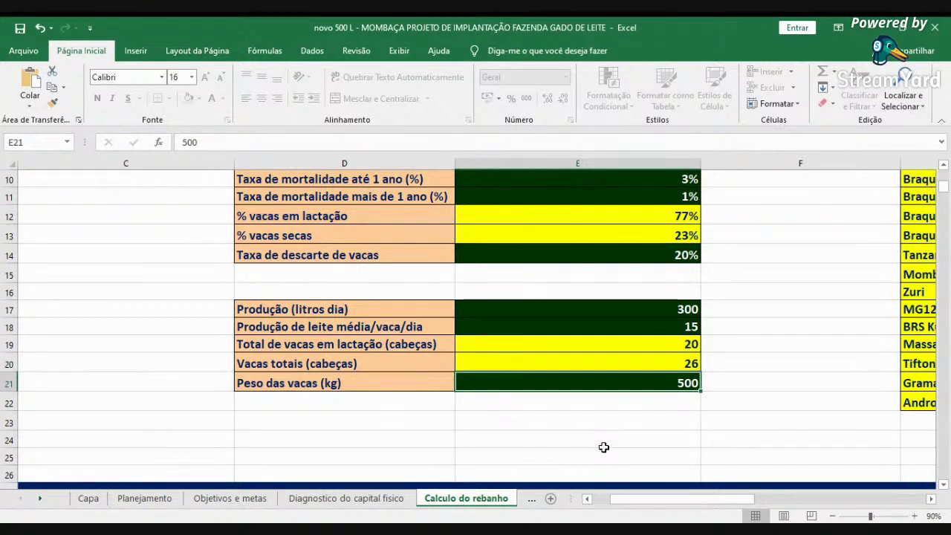
left_click(601, 497)
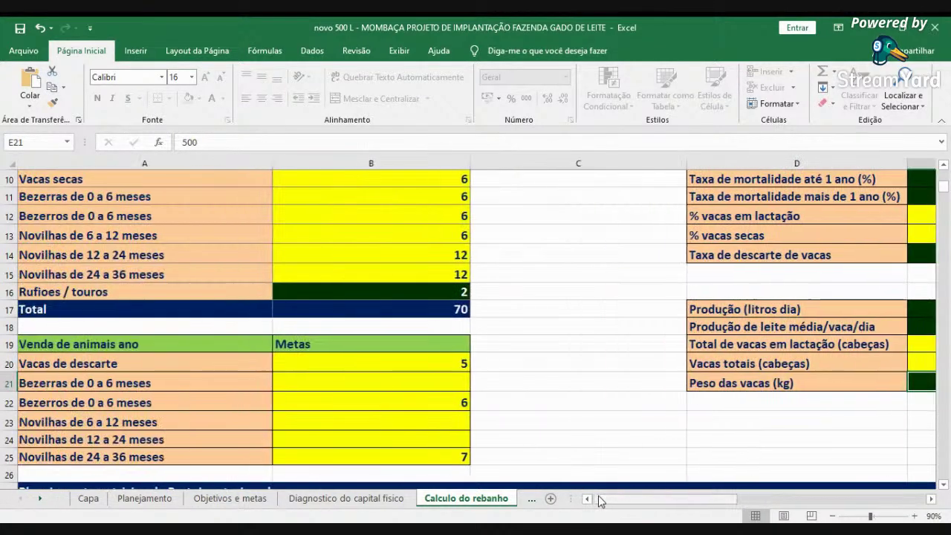
scroll(554, 382, "up", 1)
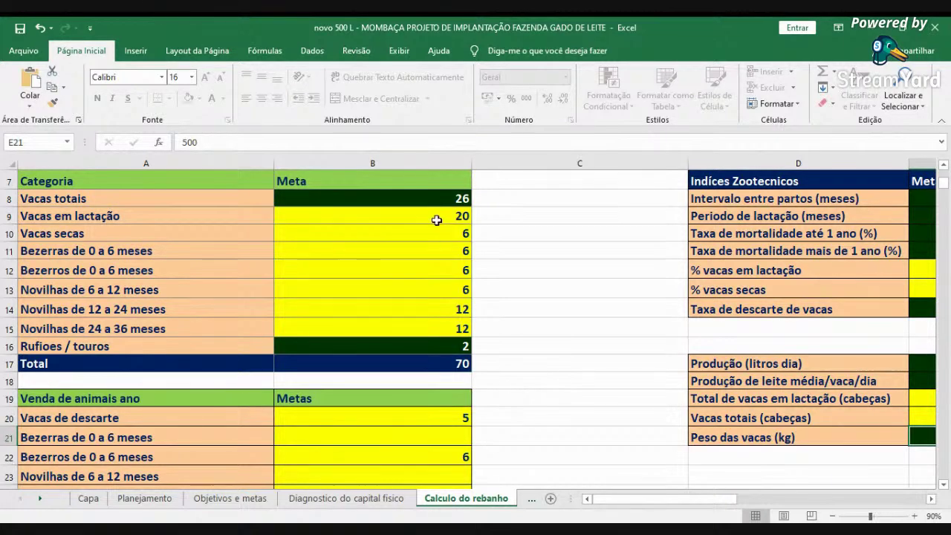
left_click(429, 199)
left_click(413, 216)
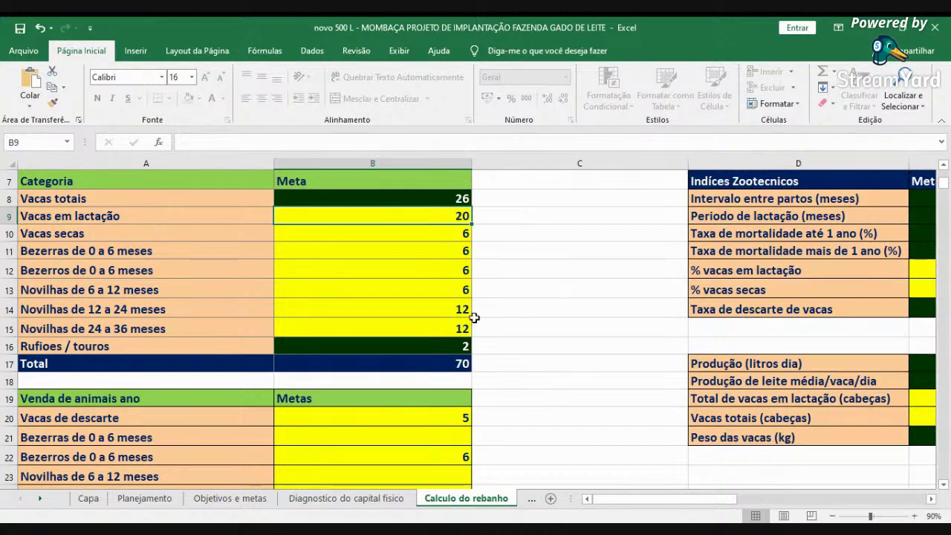
left_click(434, 233)
left_click(435, 253)
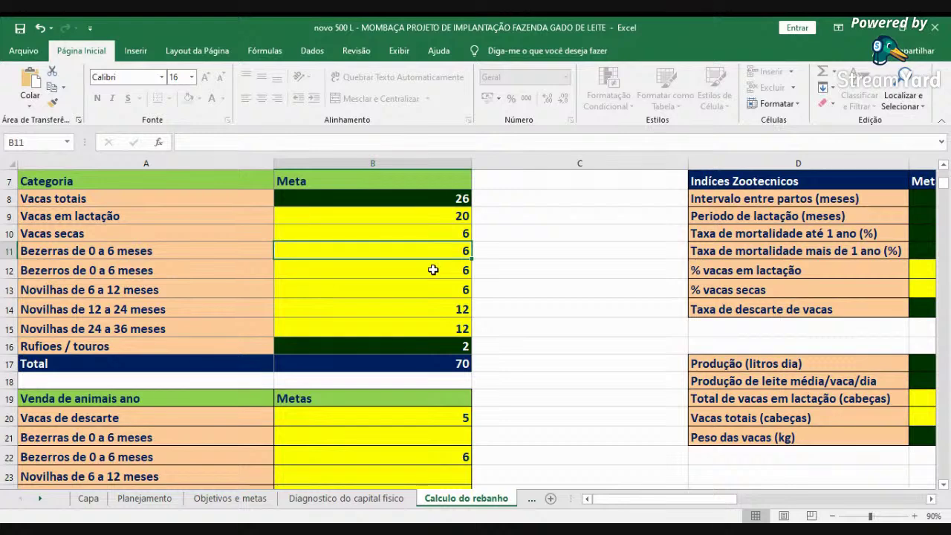
left_click(433, 270)
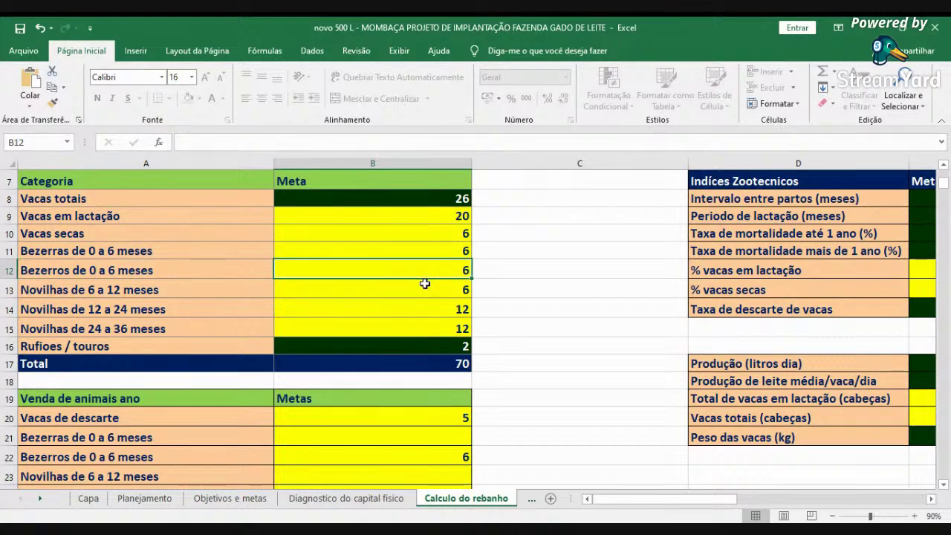
left_click(424, 284)
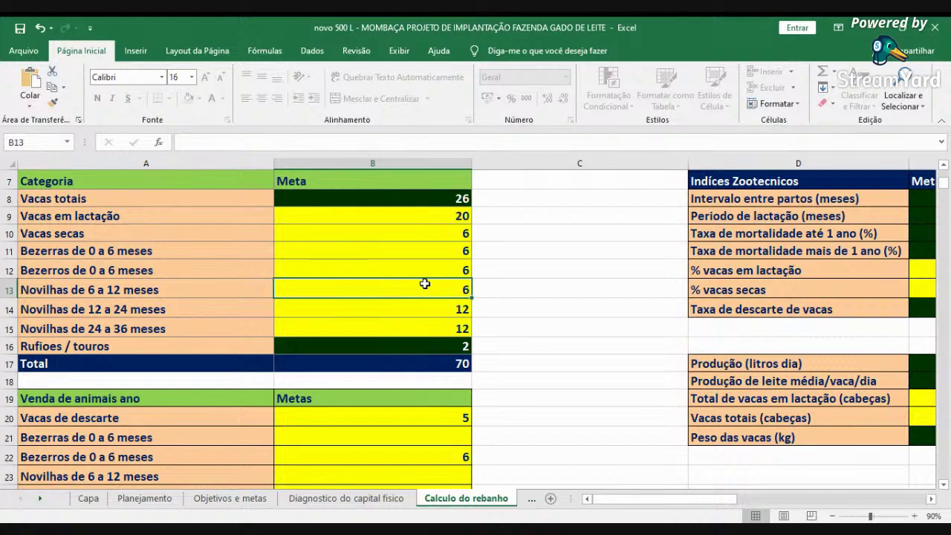
left_click(367, 308)
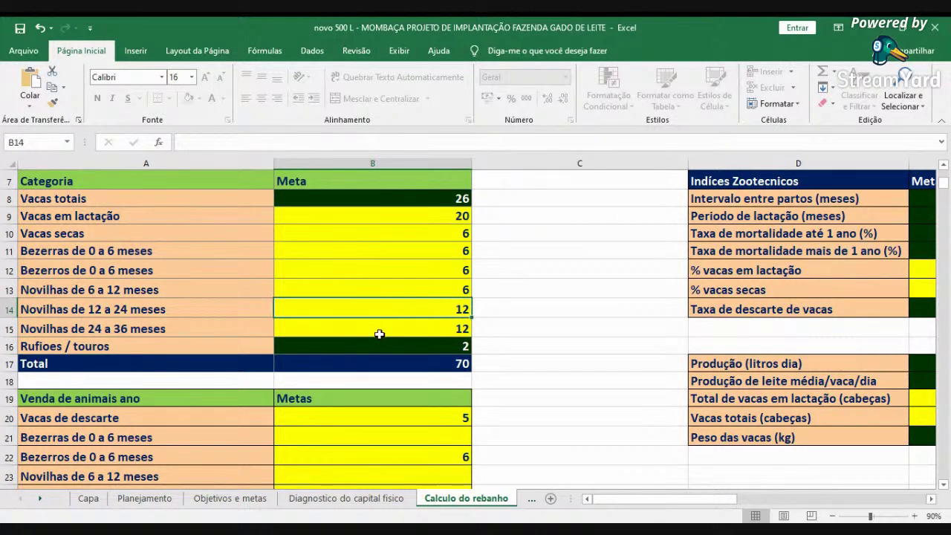
left_click(383, 327)
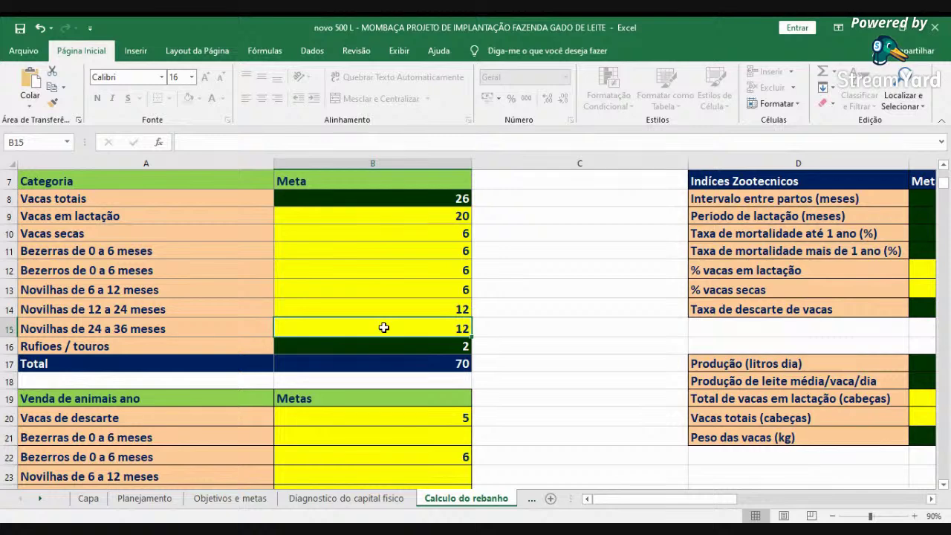
left_click(386, 345)
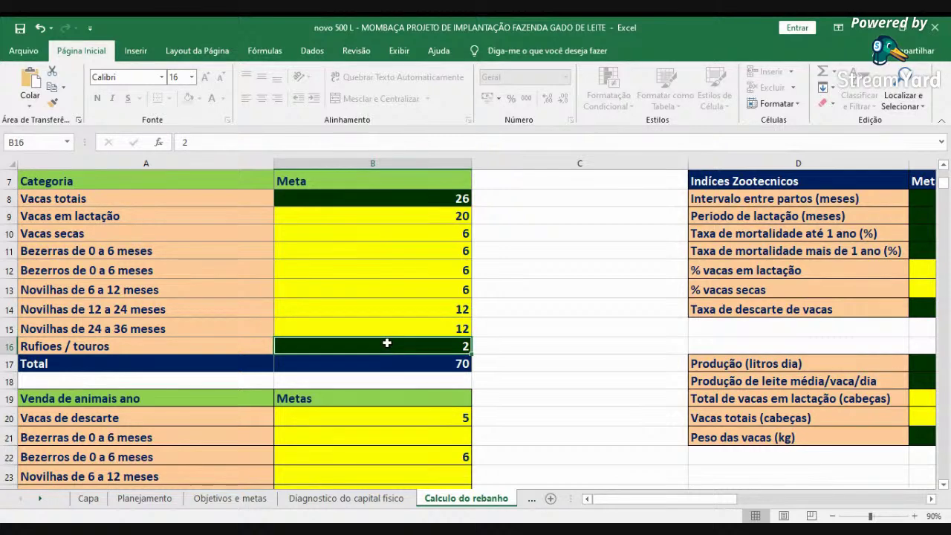
left_click(391, 361)
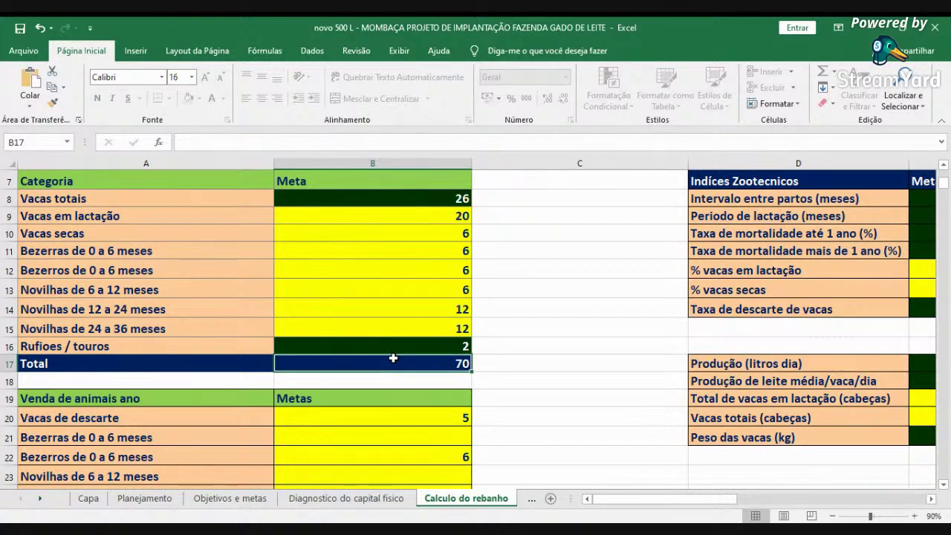
scroll(394, 312, "down", 1)
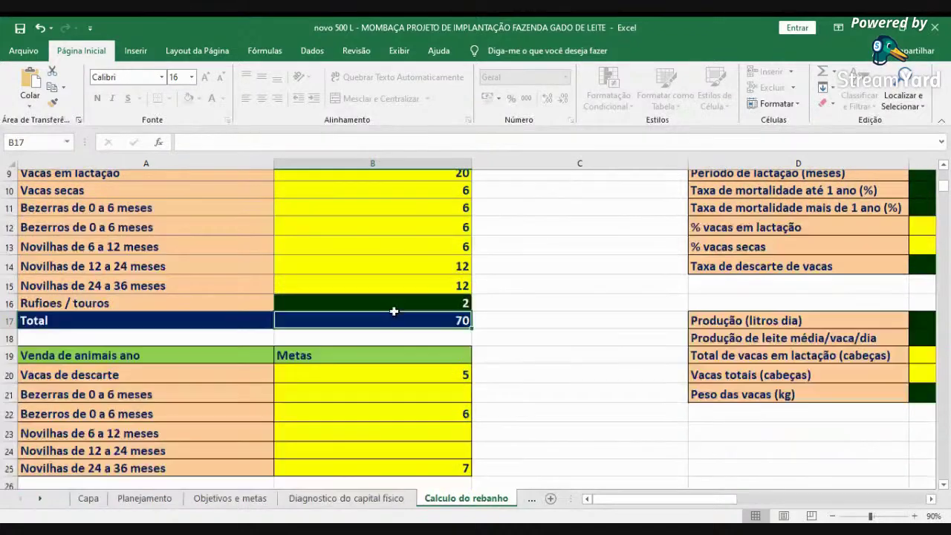
scroll(394, 312, "down", 3)
left_click(461, 251)
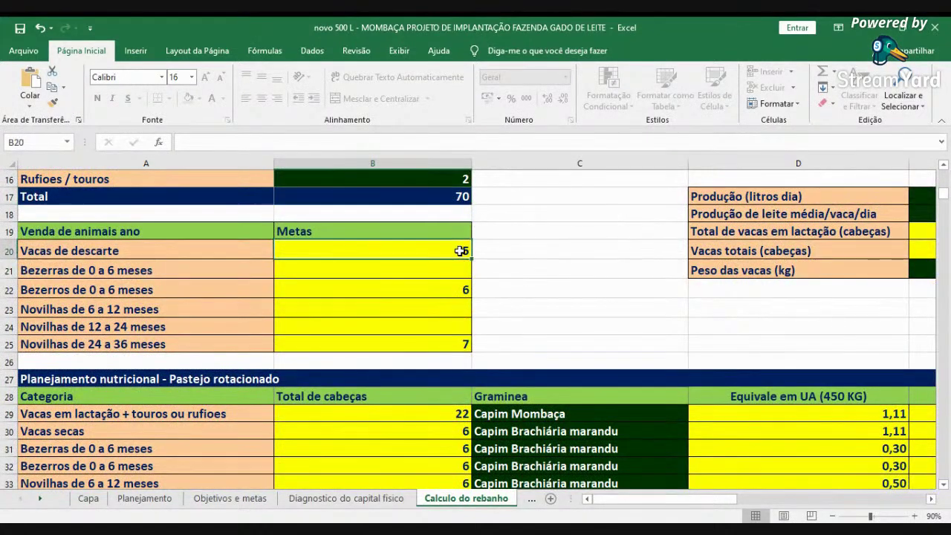
left_click(451, 289)
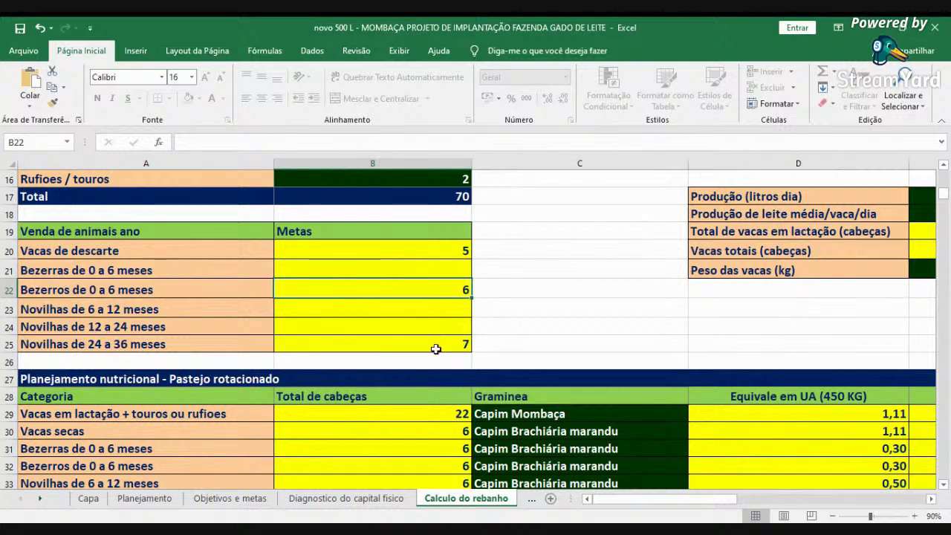
left_click(441, 339)
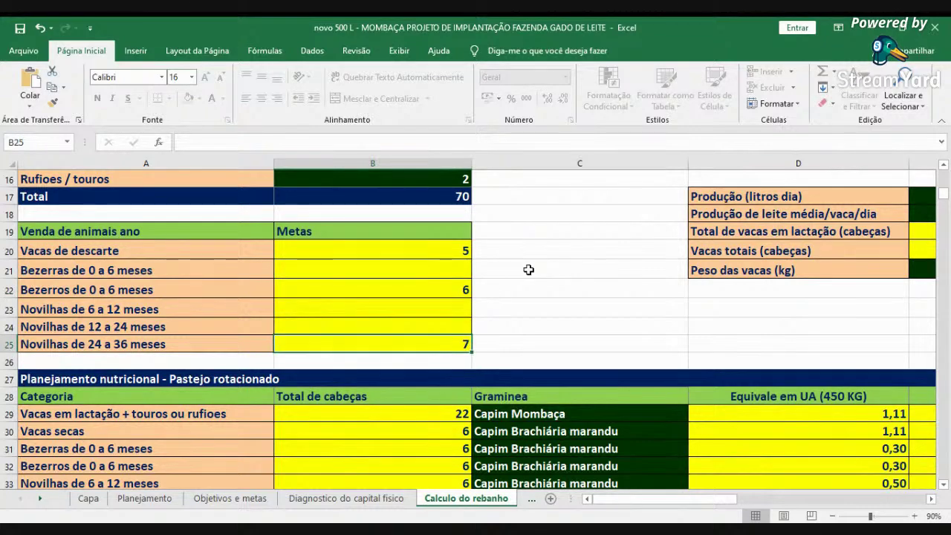
scroll(524, 270, "down", 3)
scroll(524, 270, "up", 1)
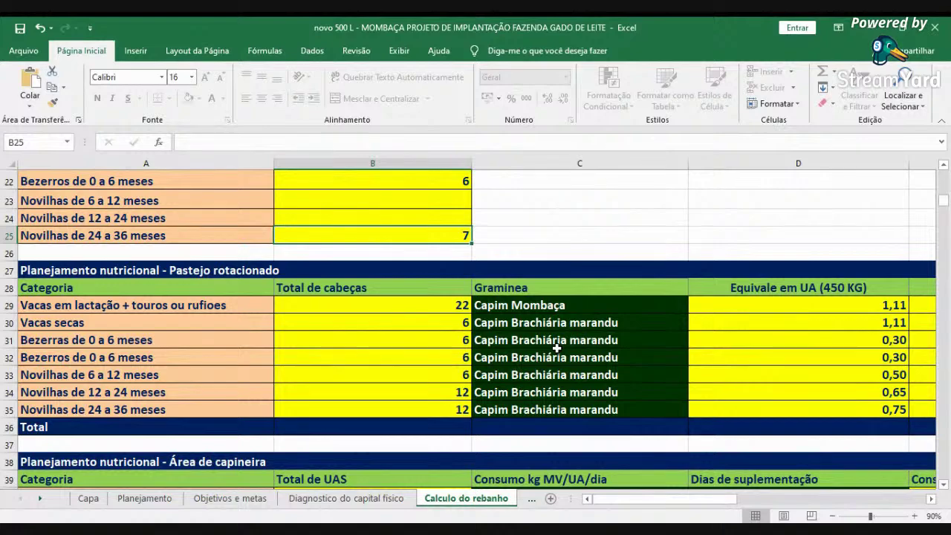
scroll(880, 511, "right", 10)
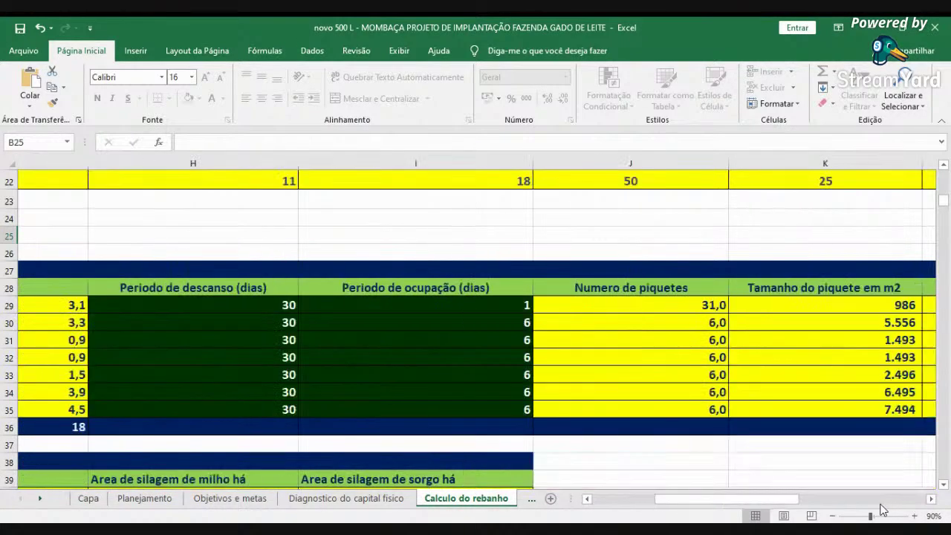
scroll(880, 511, "up", 7)
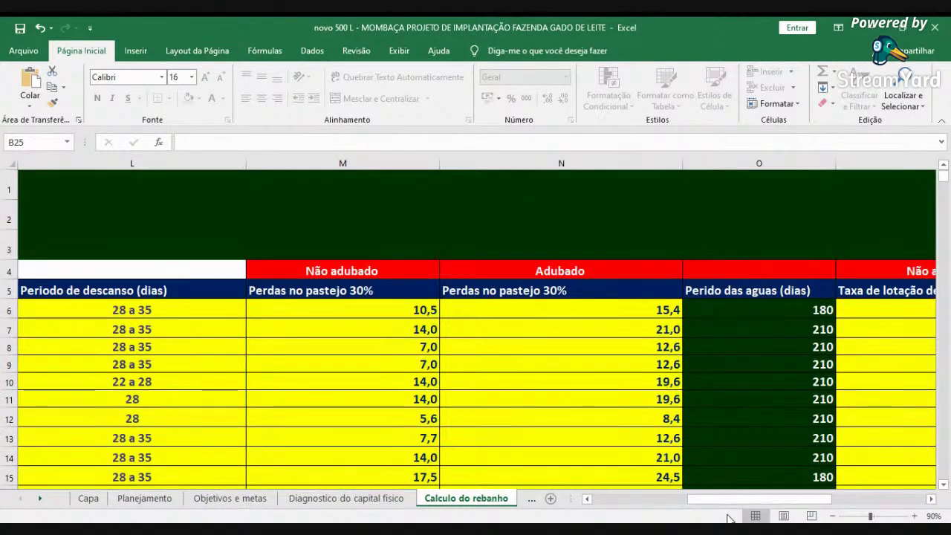
scroll(639, 503, "left", 4)
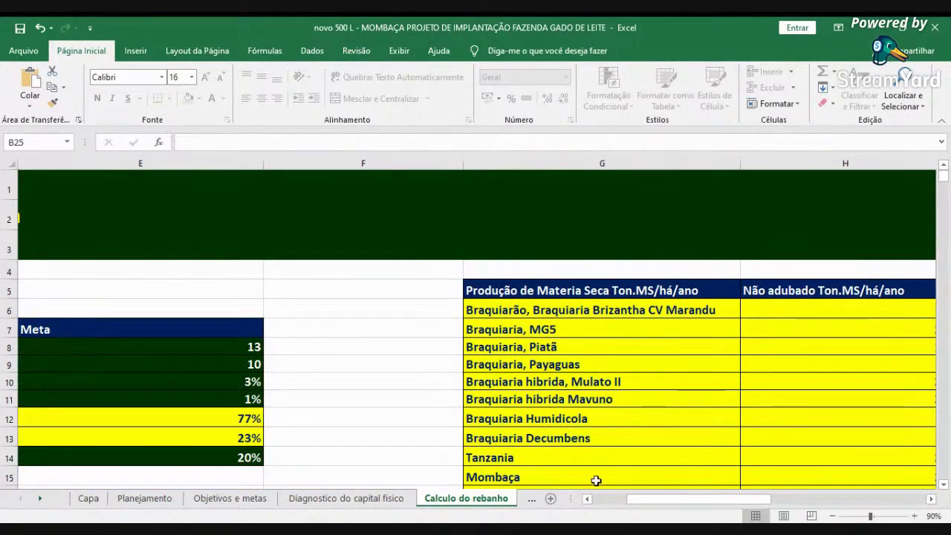
scroll(601, 507, "left", 3)
scroll(602, 507, "left", 2)
left_click(570, 387)
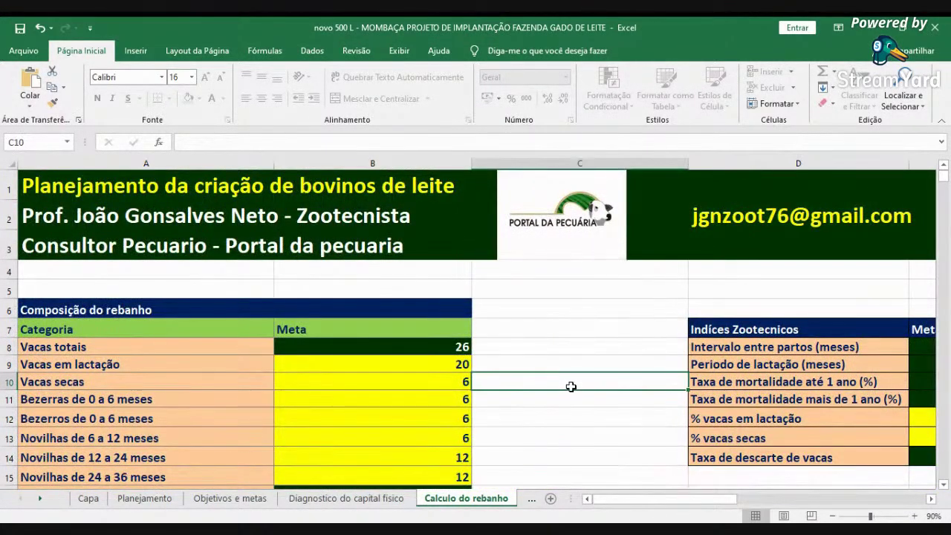
key("Right")
key("Right")
key("Right")
key("Right")
key("Right")
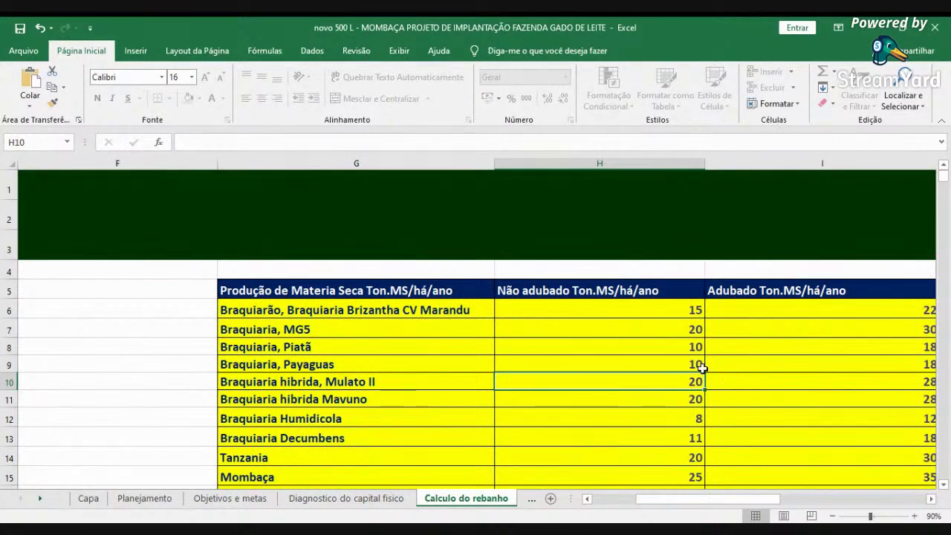
scroll(697, 367, "down", 1)
left_click(418, 225)
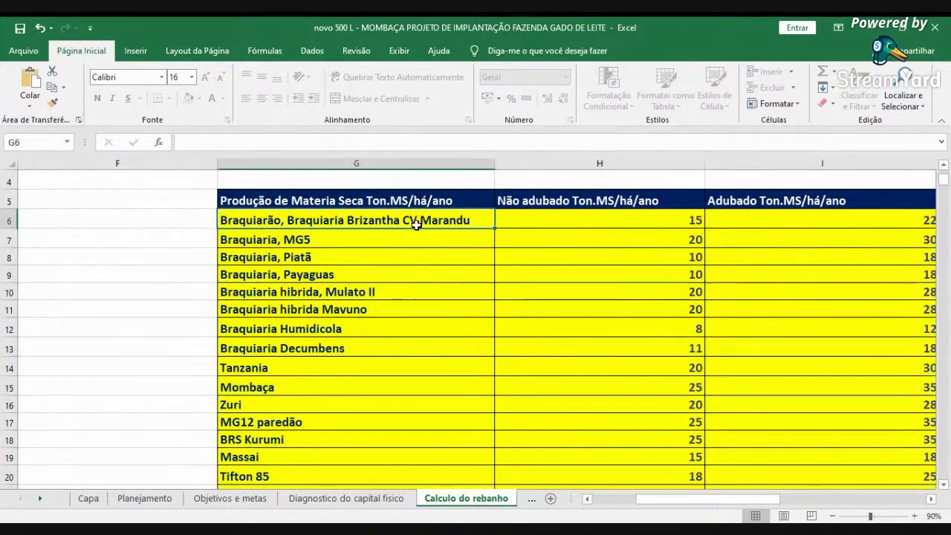
left_click(356, 236)
left_click(349, 257)
left_click(342, 273)
left_click(346, 292)
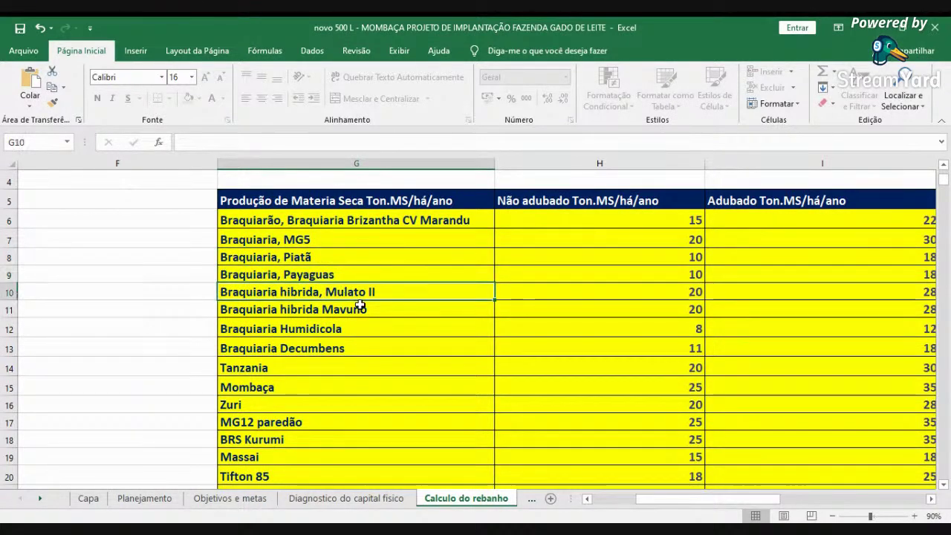
scroll(360, 297, "down", 1)
left_click(362, 250)
left_click(351, 270)
left_click(349, 291)
left_click(340, 312)
left_click(335, 329)
left_click(328, 347)
left_click(333, 365)
left_click(327, 378)
left_click(314, 398)
left_click(308, 419)
left_click(307, 438)
left_click(309, 458)
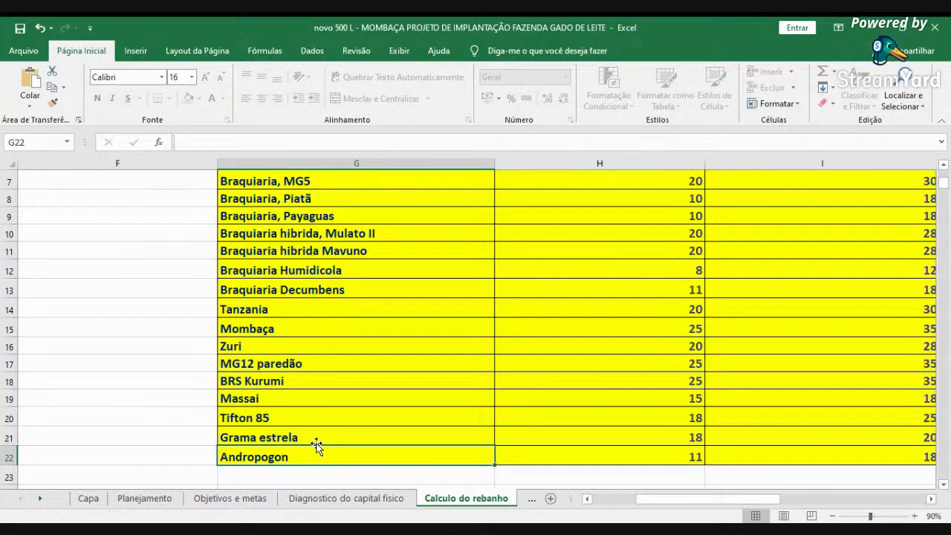
scroll(316, 444, "up", 2)
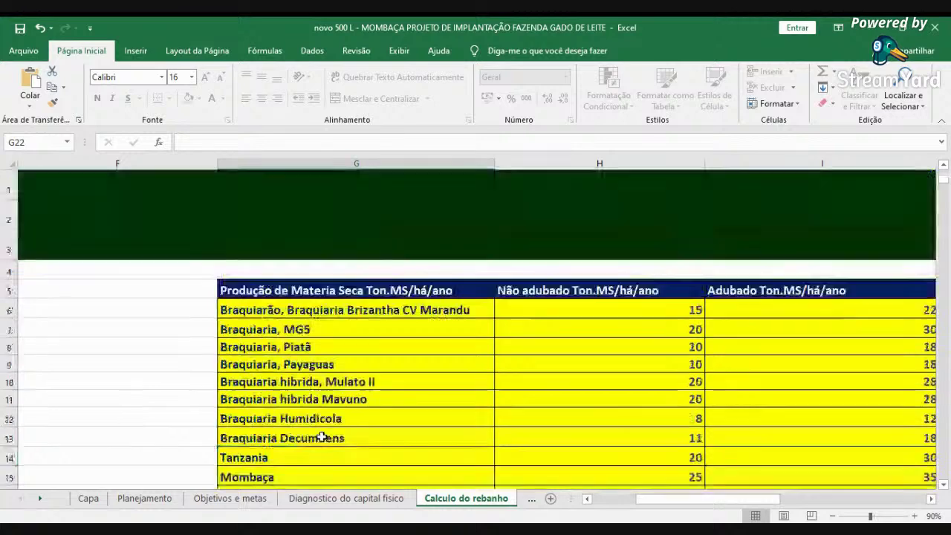
left_click(567, 290)
left_click(770, 291)
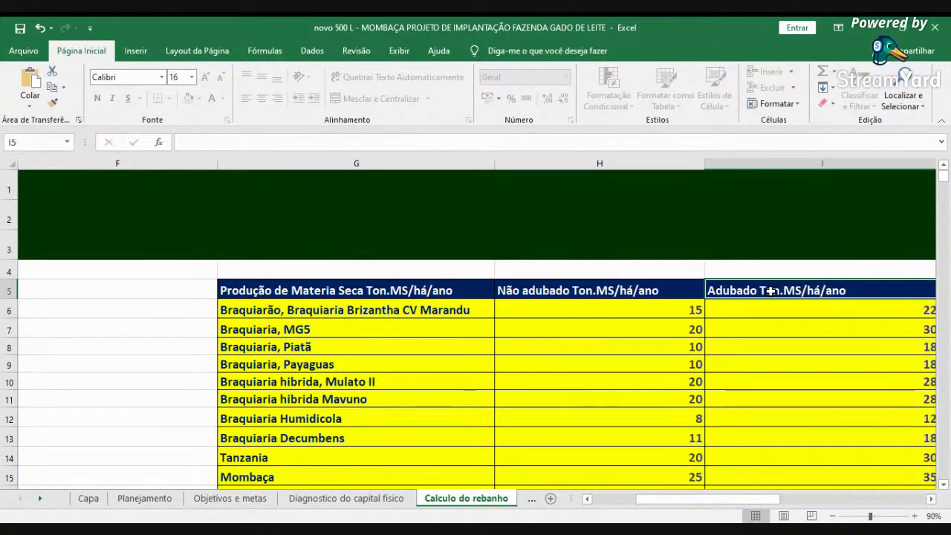
scroll(770, 291, "right", 2)
key("Right")
key("Right")
key("Right")
key("Right")
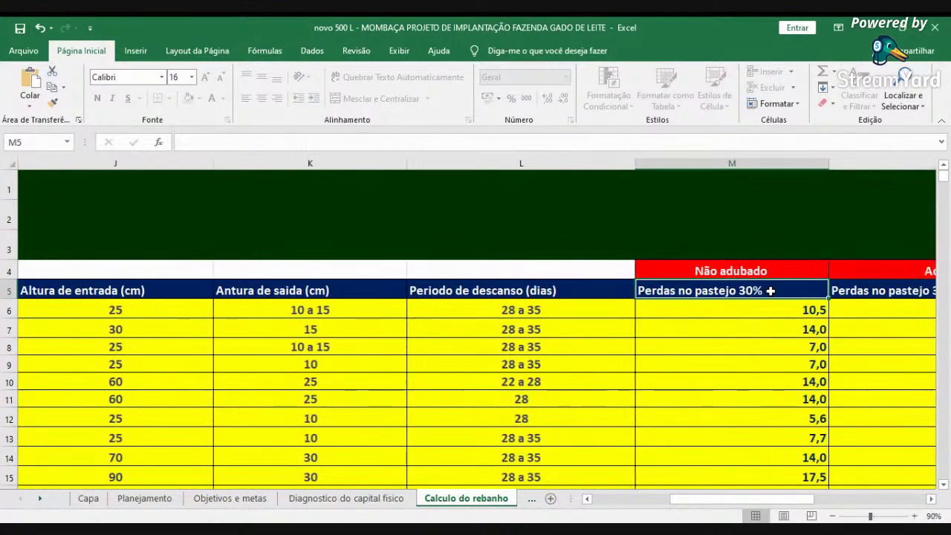
key("Right")
key("Right")
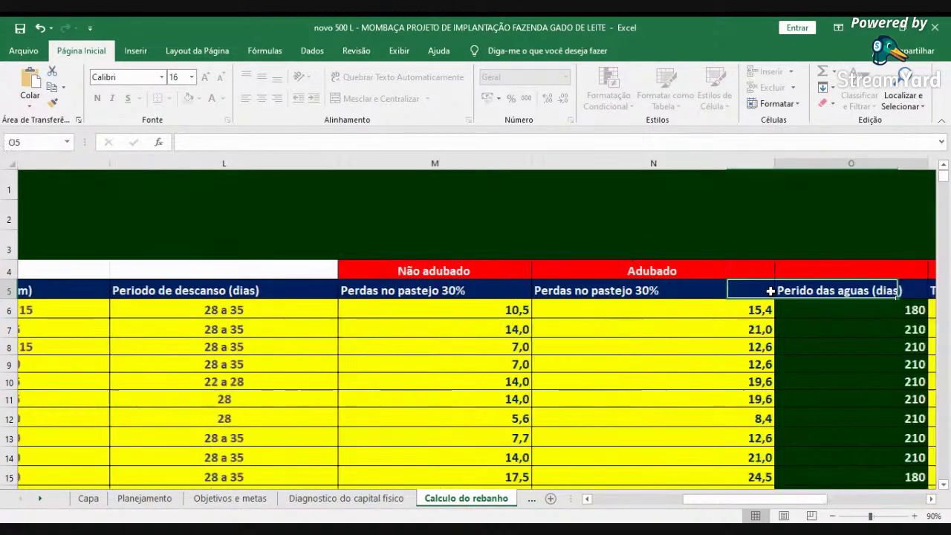
key("Right")
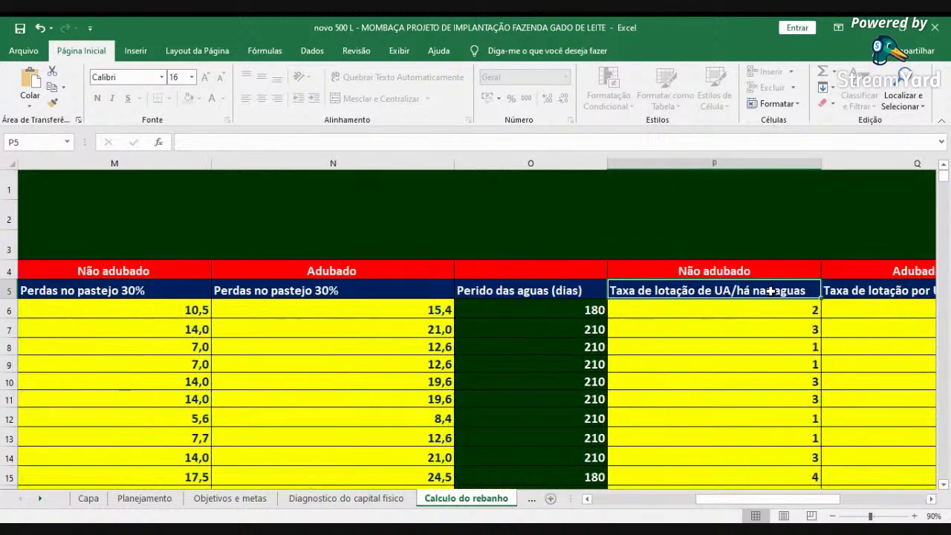
key("Left")
scroll(774, 303, "down", 1)
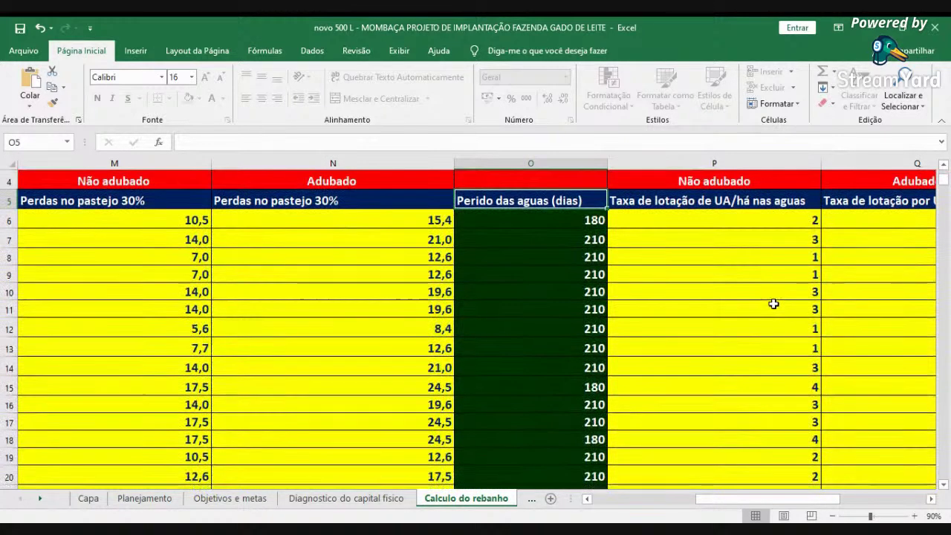
scroll(774, 302, "down", 1)
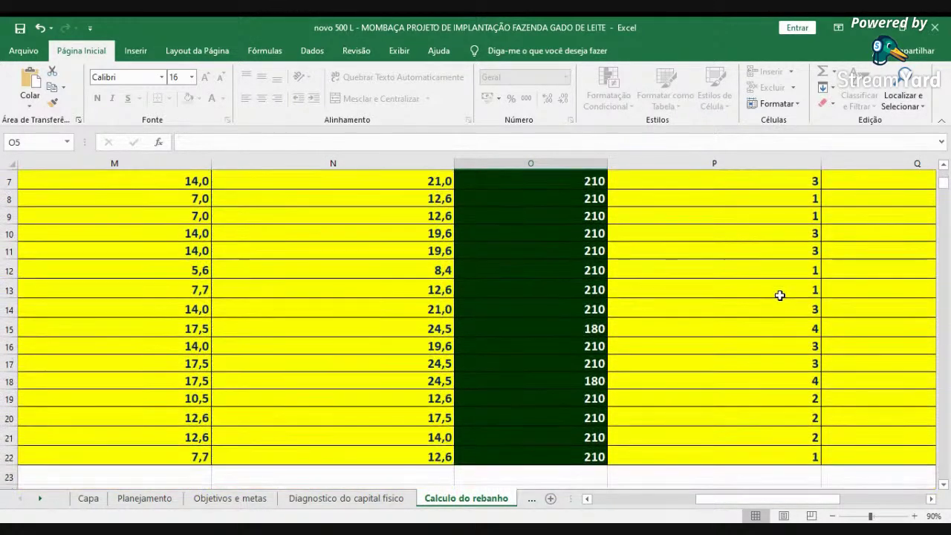
left_click(573, 375)
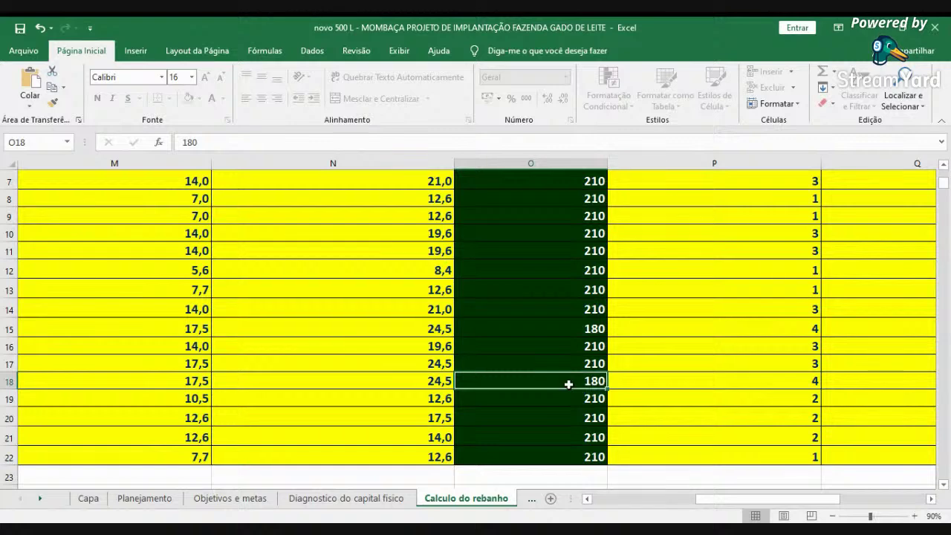
key("Left")
key("Left")
key("Left")
key("Left")
key("Left")
key("Left")
key("Left")
key("Left")
key("Left")
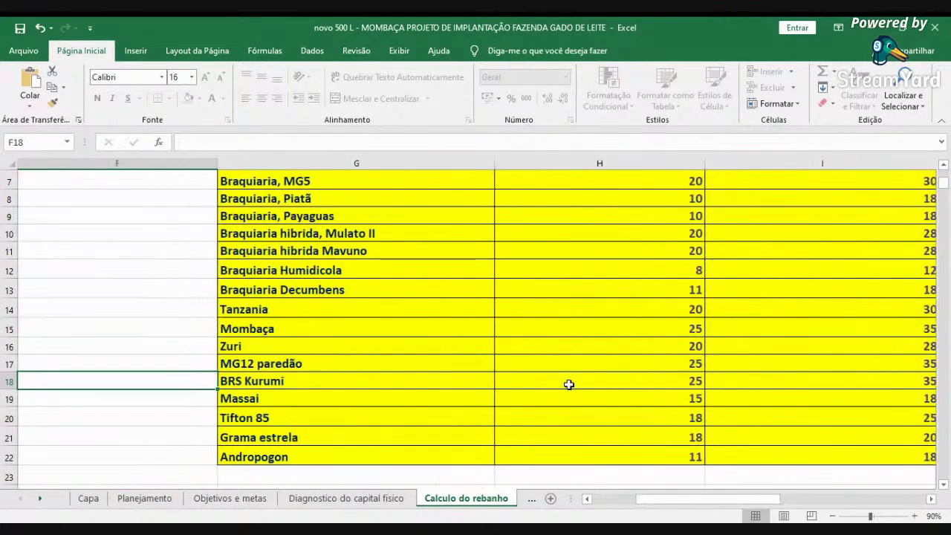
key("Up")
key("Up")
key("Up")
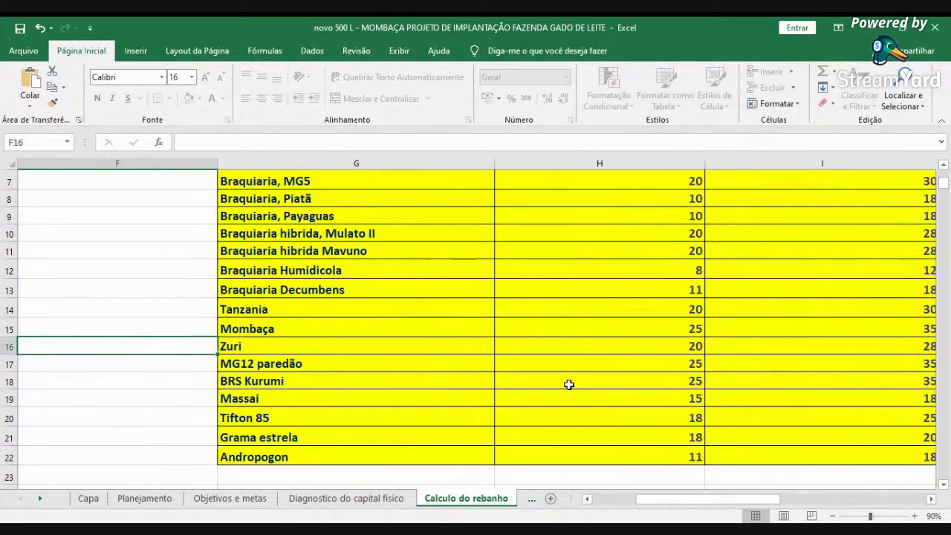
key("Right")
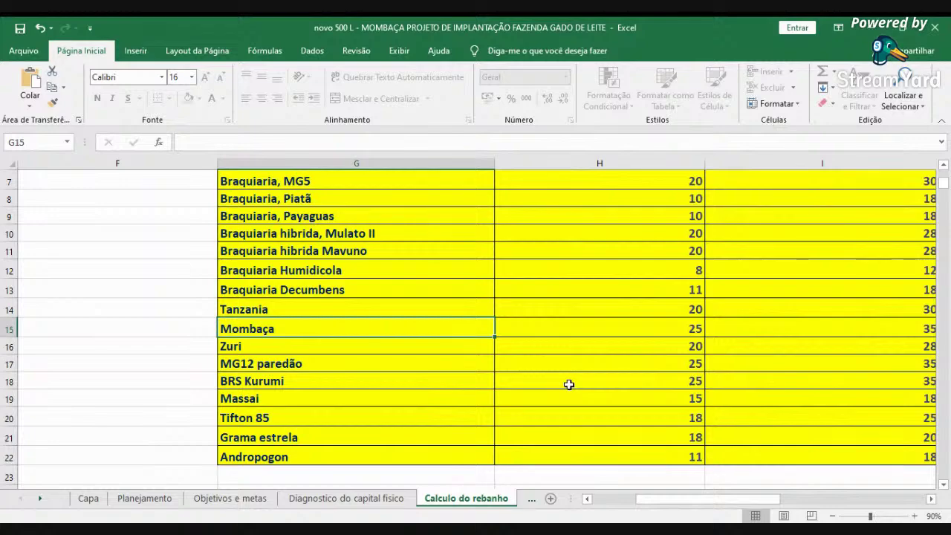
key("Right")
key("Right")
key("Right")
key("Right")
key("Right")
key("Right")
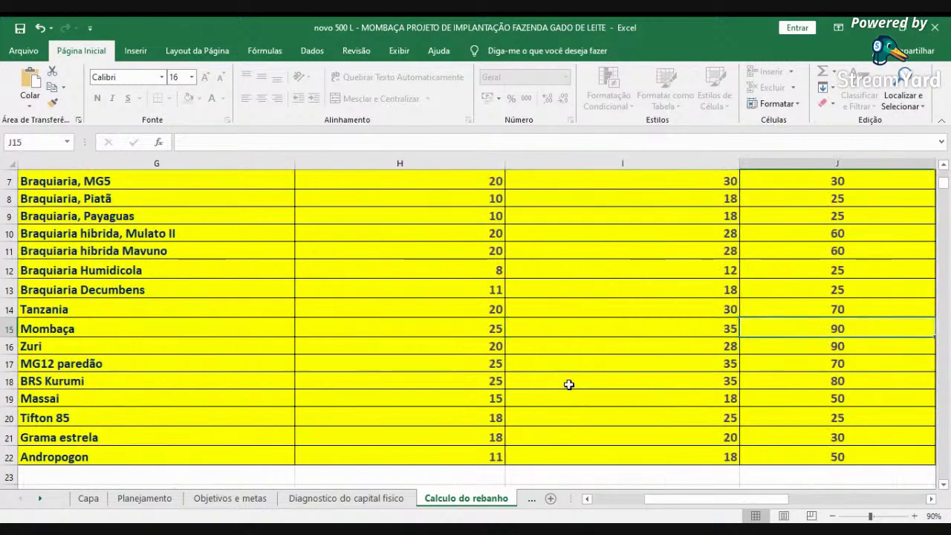
key("Right")
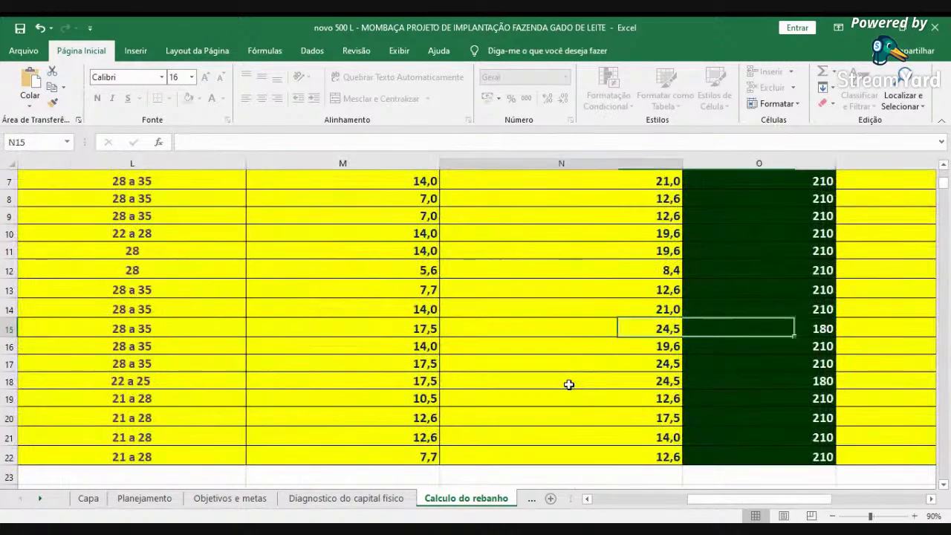
key("Left")
key("Left")
key("Left")
key("Left")
key("Left")
key("Left")
key("Left")
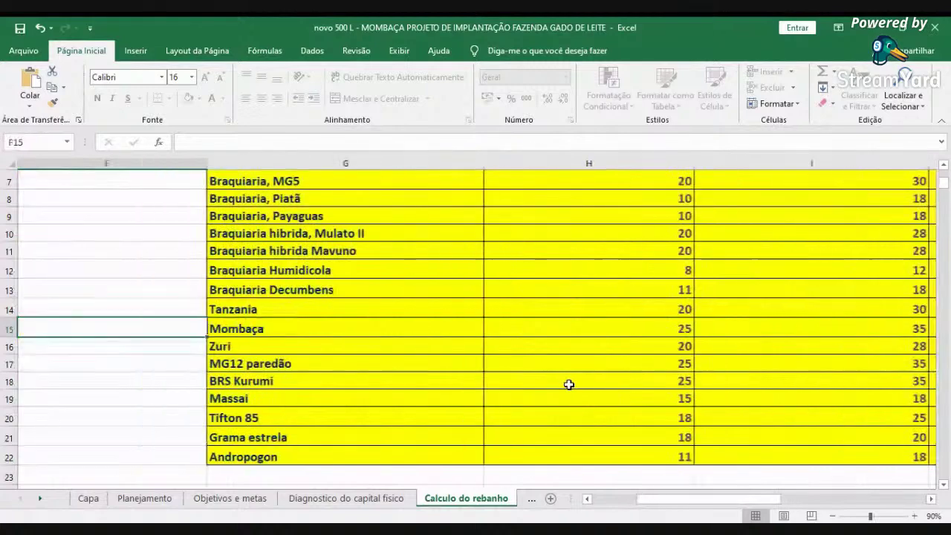
key("Right")
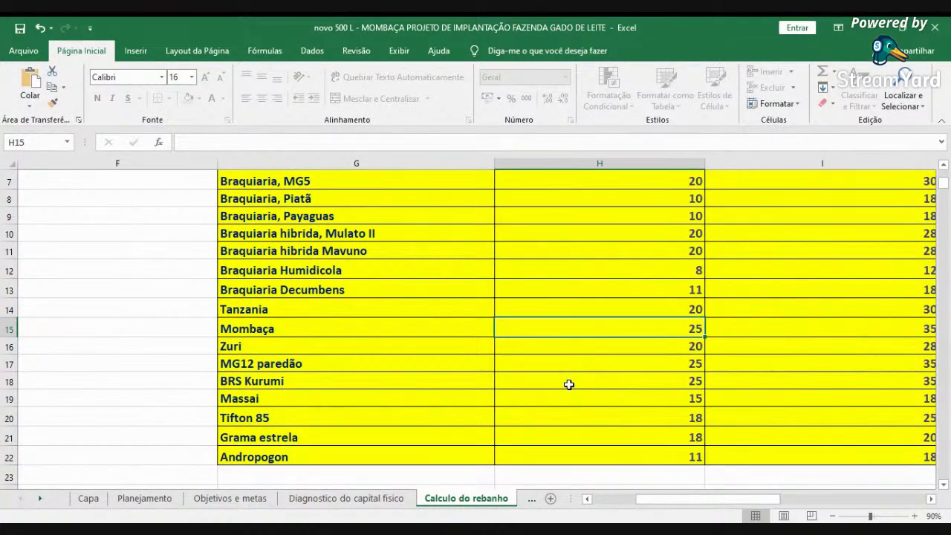
key("Right")
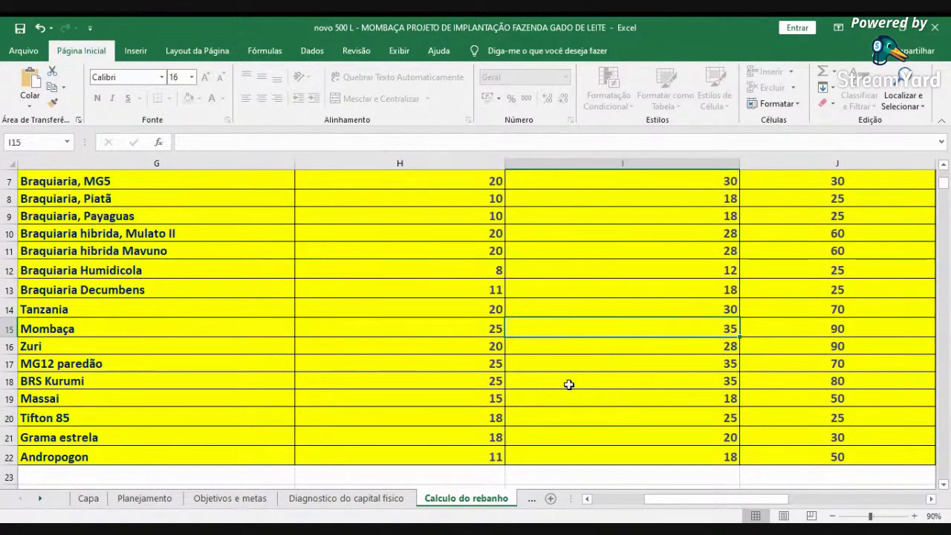
key("Right")
key("Right")
key("Left")
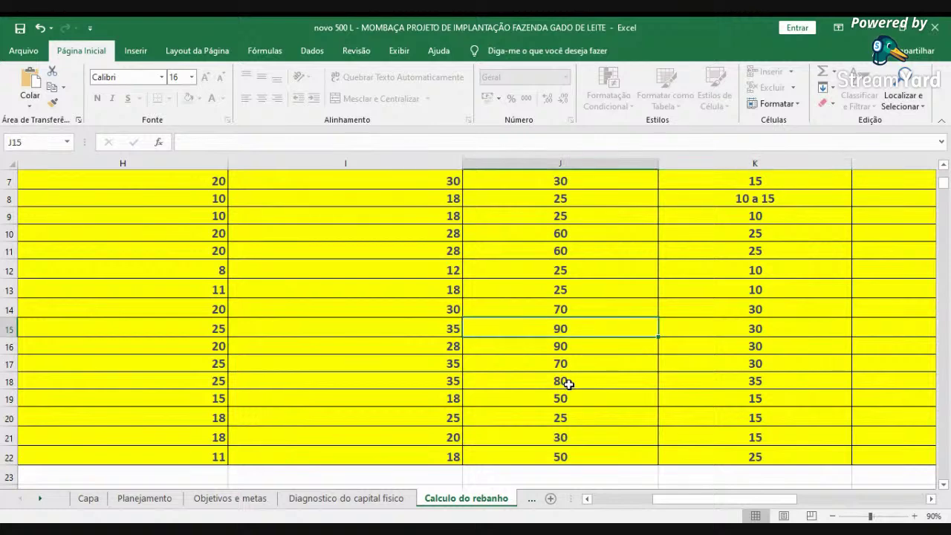
key("Right")
key("Right")
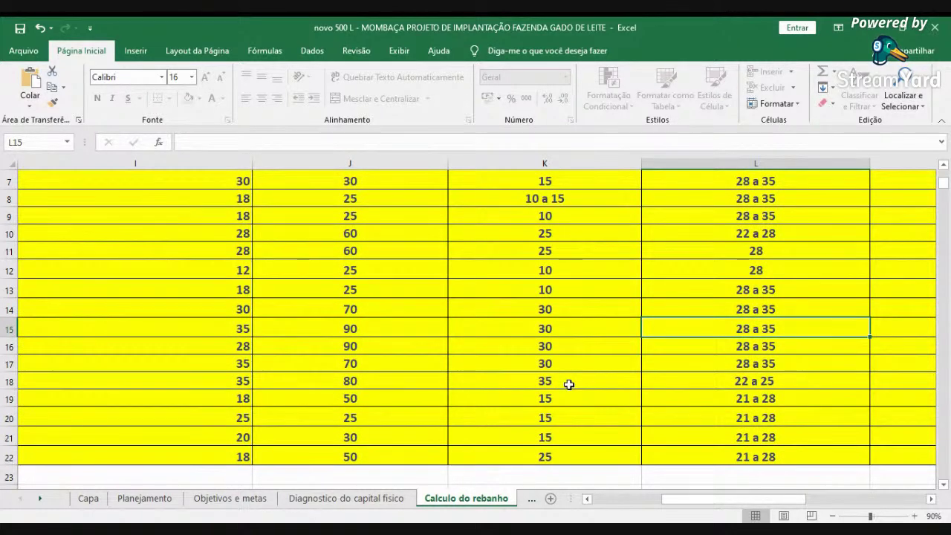
key("Right")
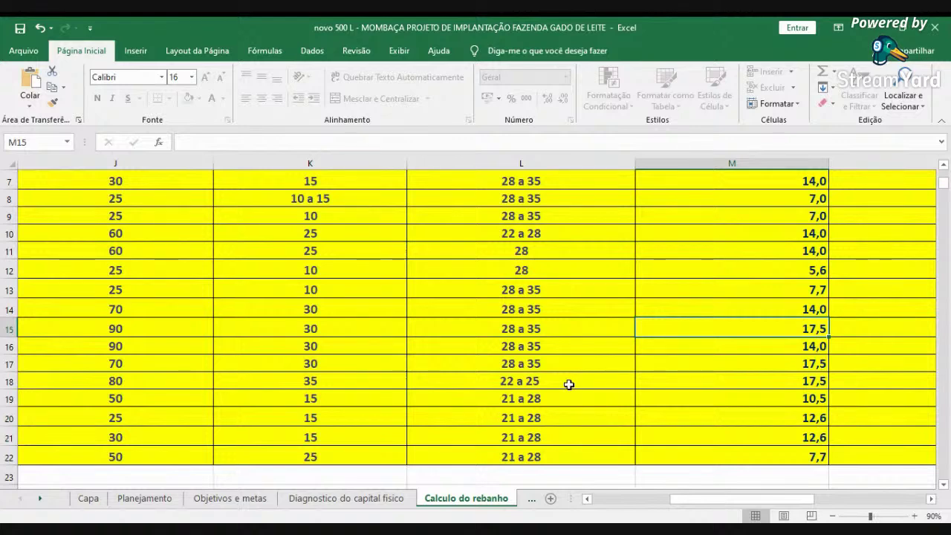
key("Right")
key("Right")
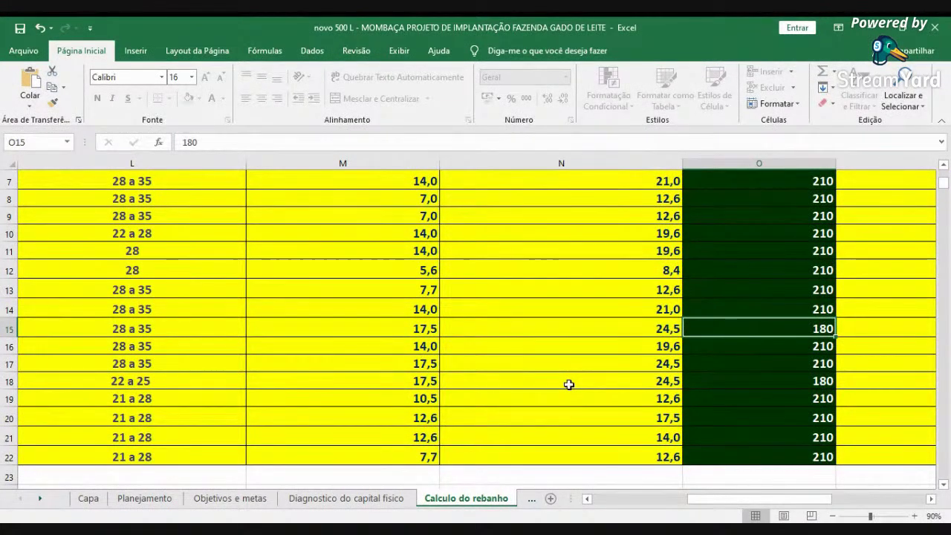
key("Right")
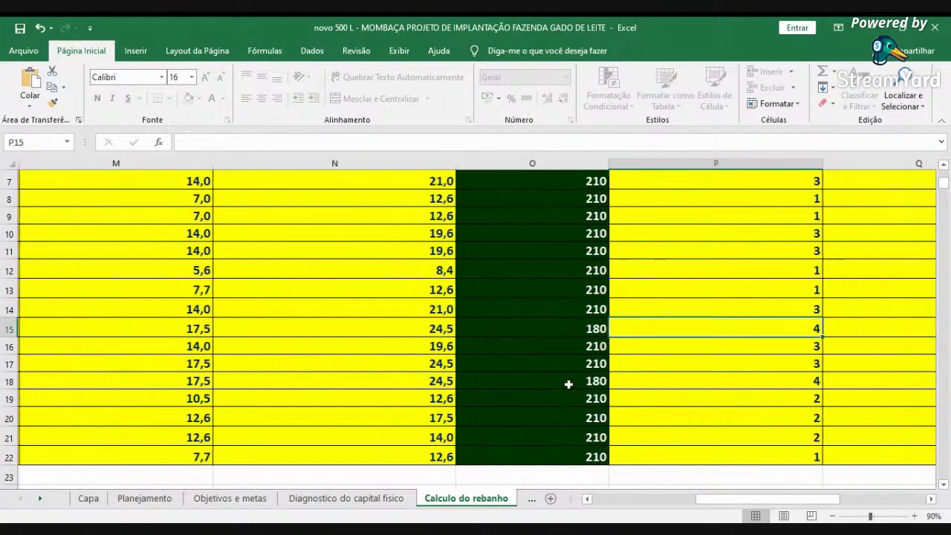
key("Right")
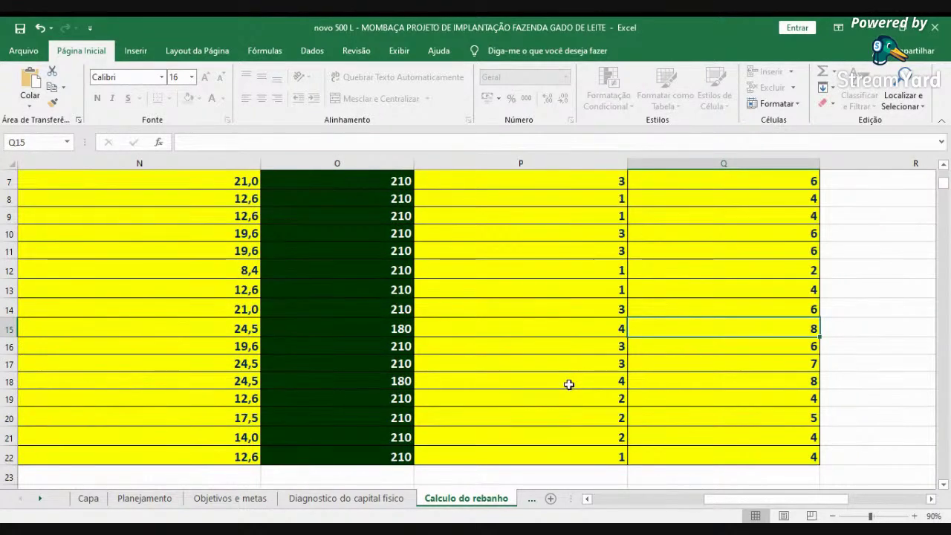
key("Left")
scroll(571, 371, "up", 2)
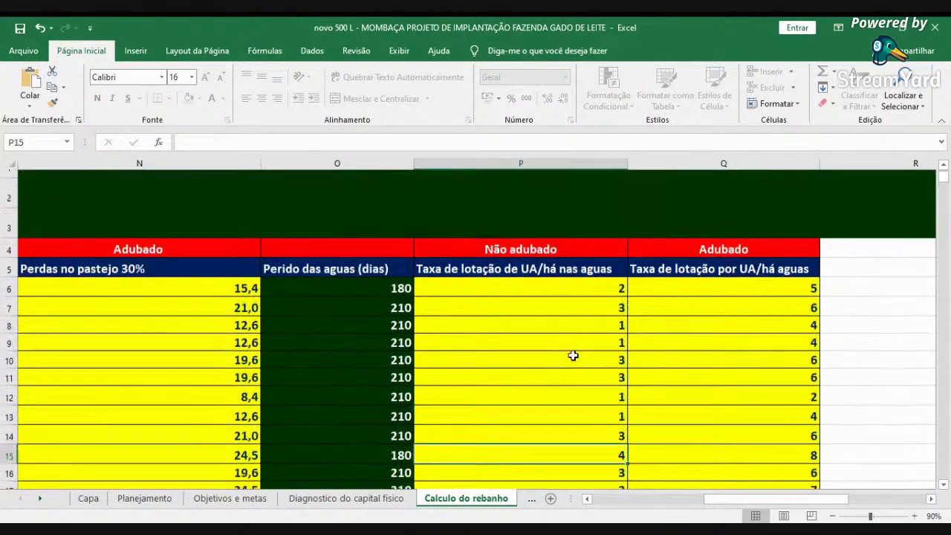
scroll(547, 286, "down", 1)
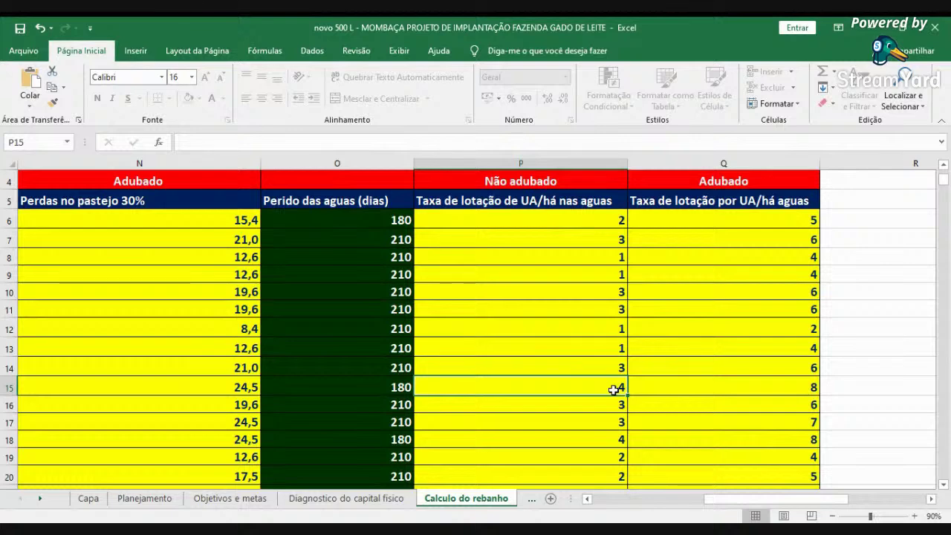
left_click(715, 381)
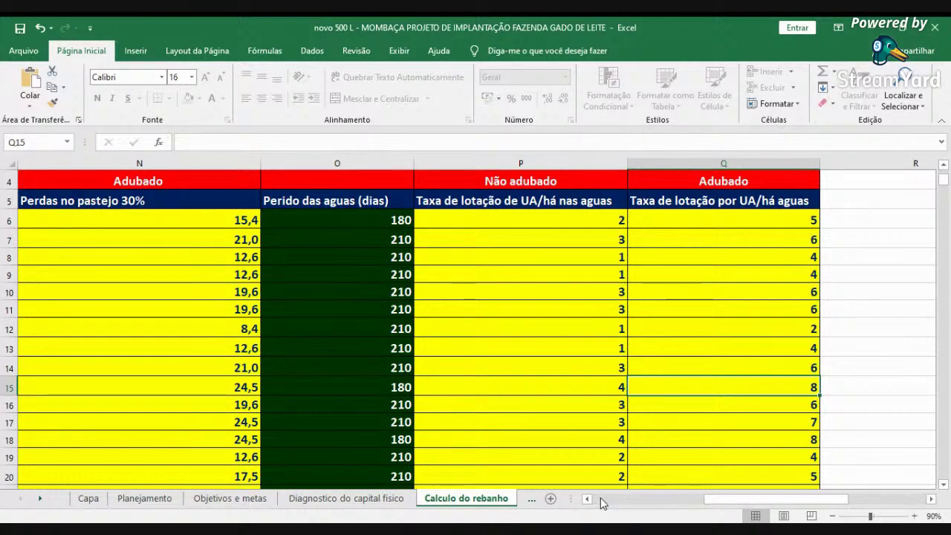
left_click(390, 387)
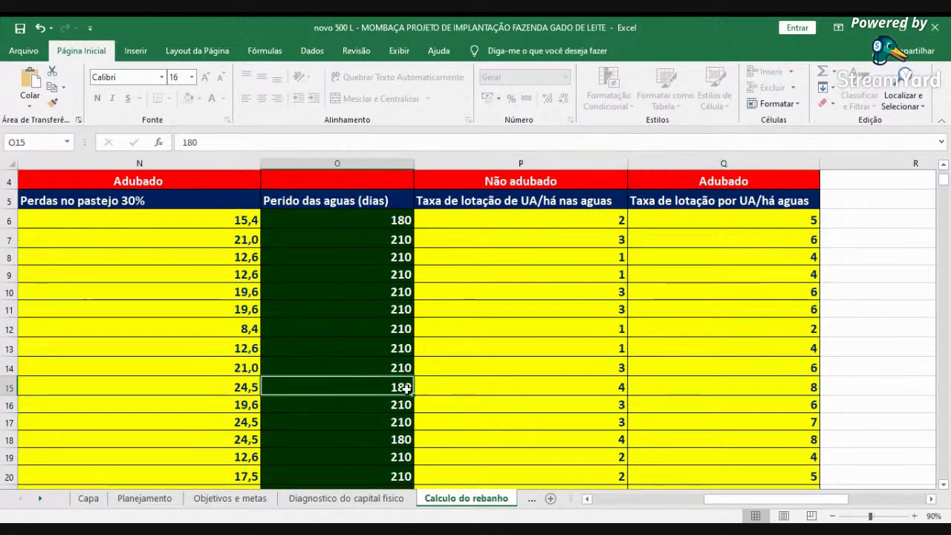
left_click(594, 502)
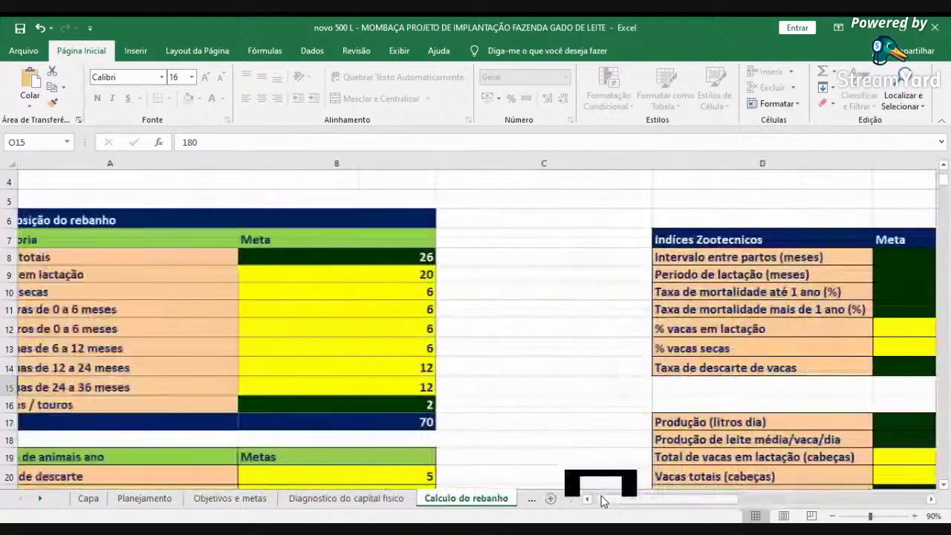
scroll(598, 453, "down", 3)
scroll(598, 453, "down", 3)
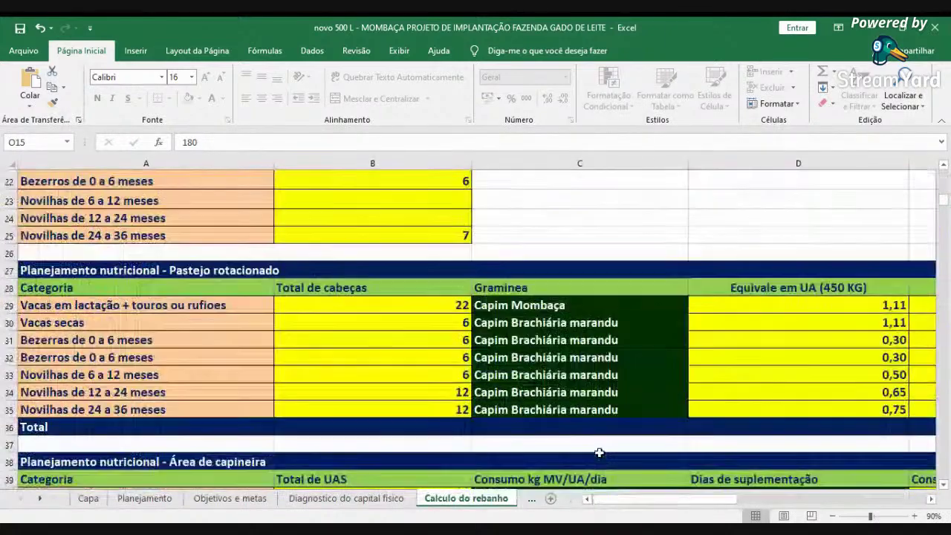
left_click(395, 309)
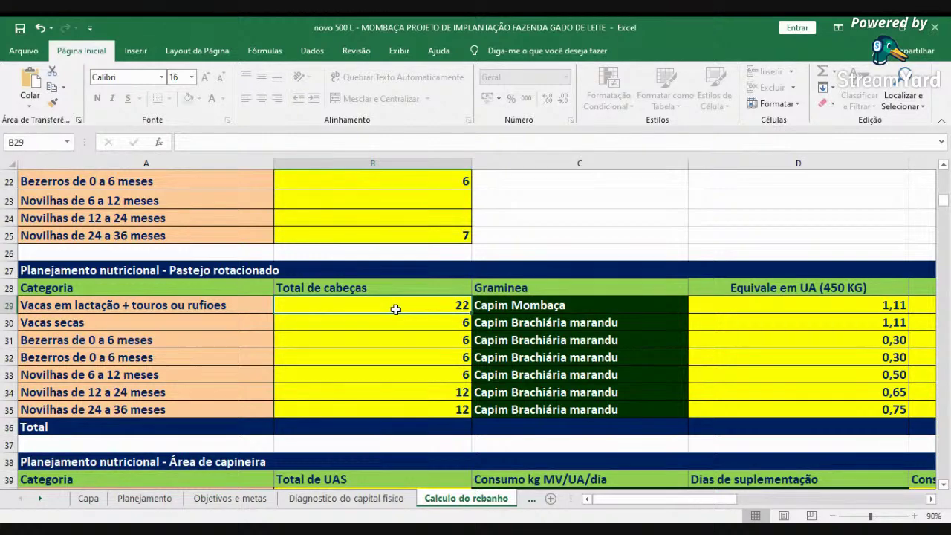
scroll(446, 255, "up", 3)
scroll(466, 310, "down", 2)
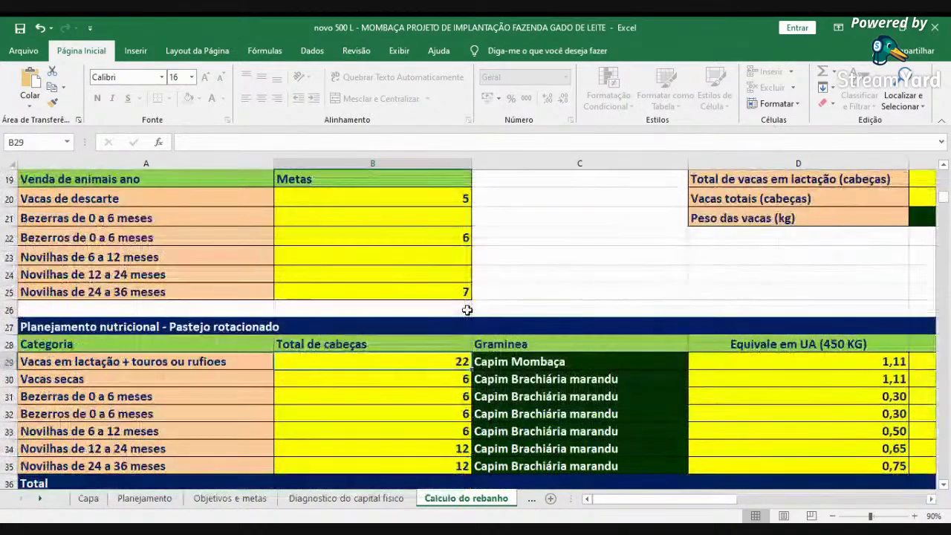
left_click(523, 361)
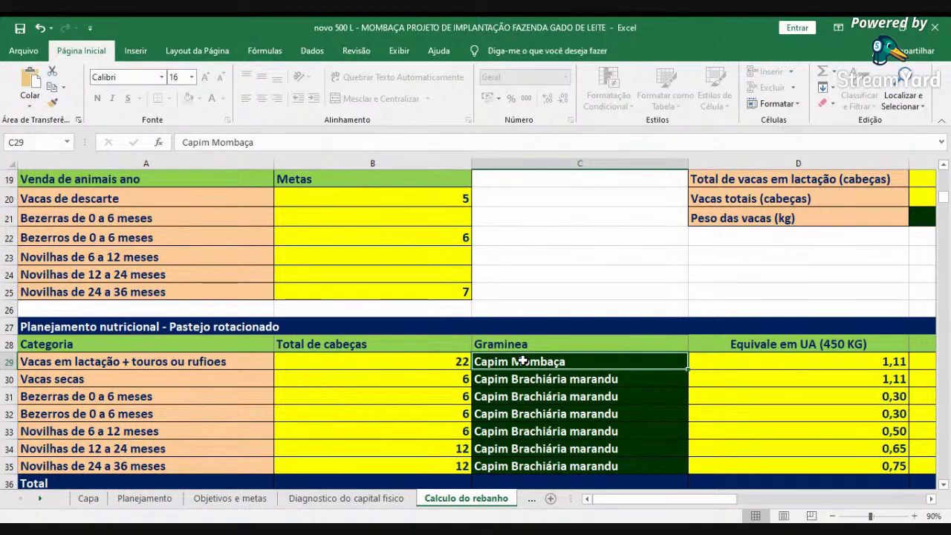
key("Left")
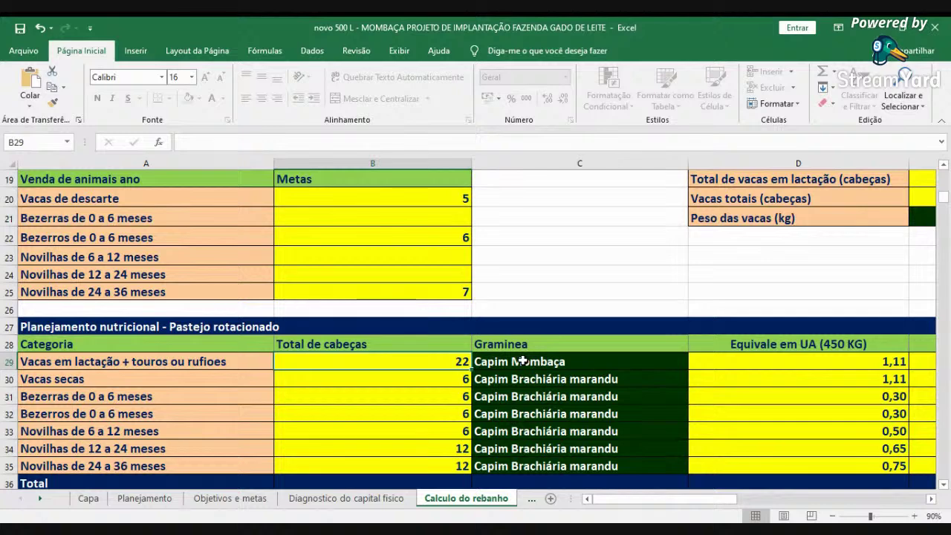
left_click(522, 361)
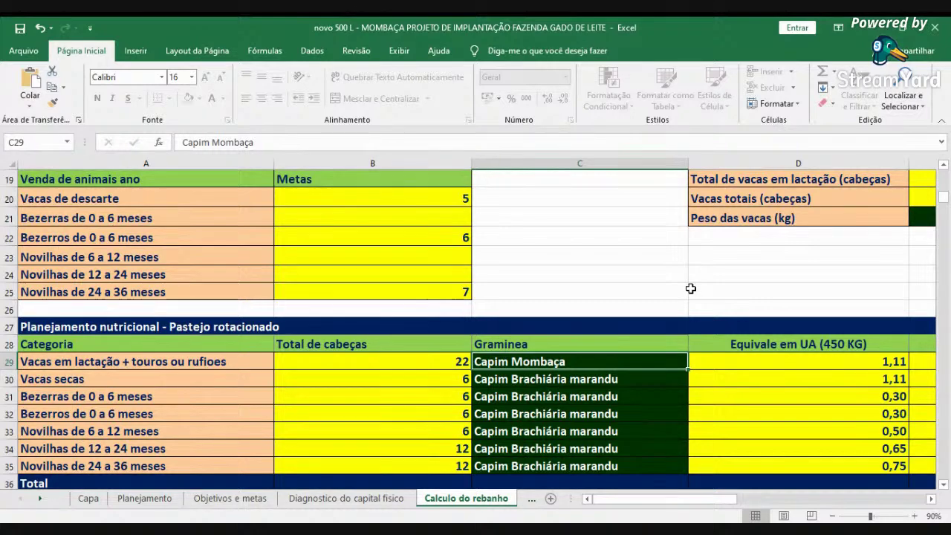
key("Right")
key("Right")
key("Right")
key("Right")
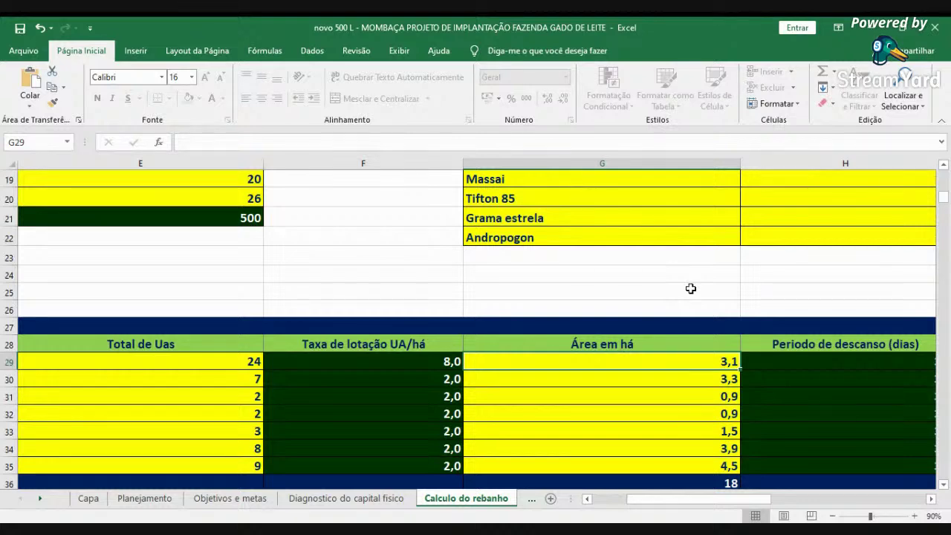
- Set the Mombaça row's rest period in H29 to 27 days
left_click(930, 498)
left_click(661, 363)
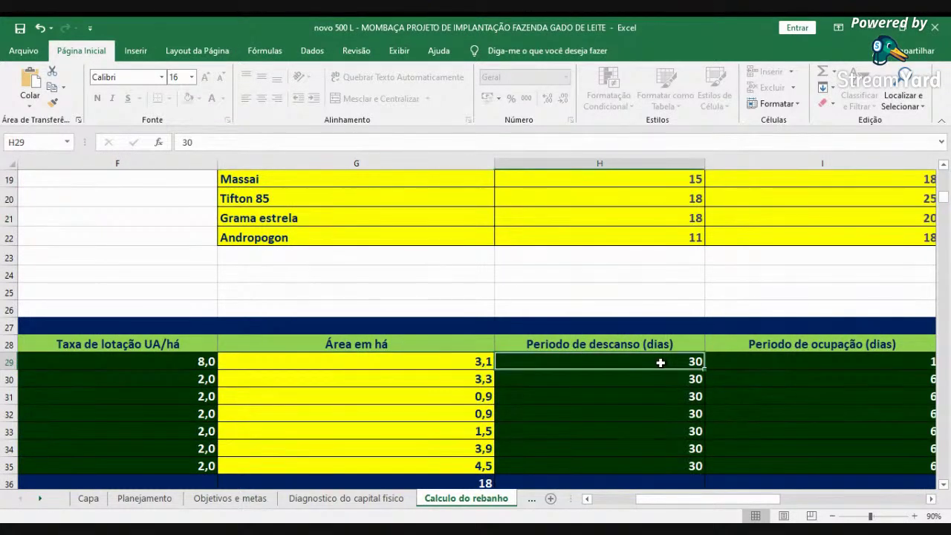
type("28")
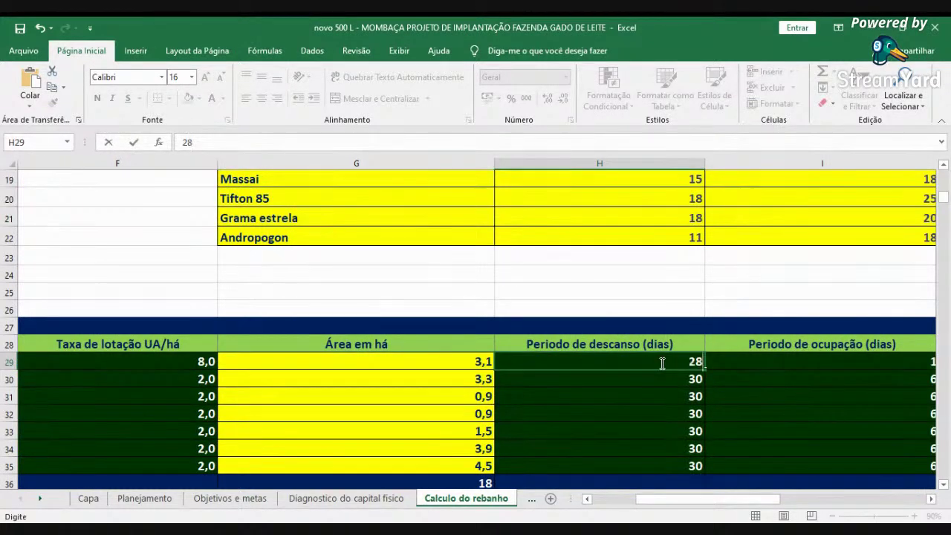
key("Tab")
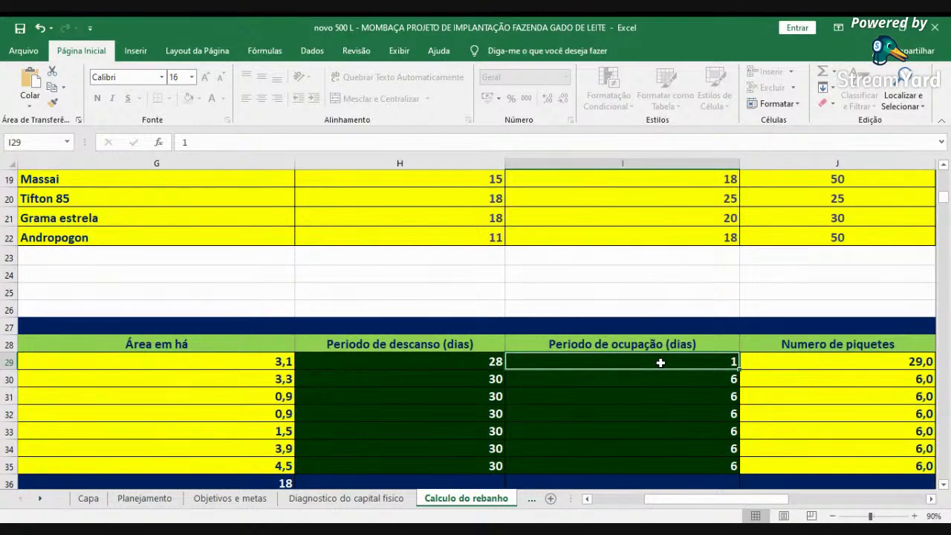
key("Left")
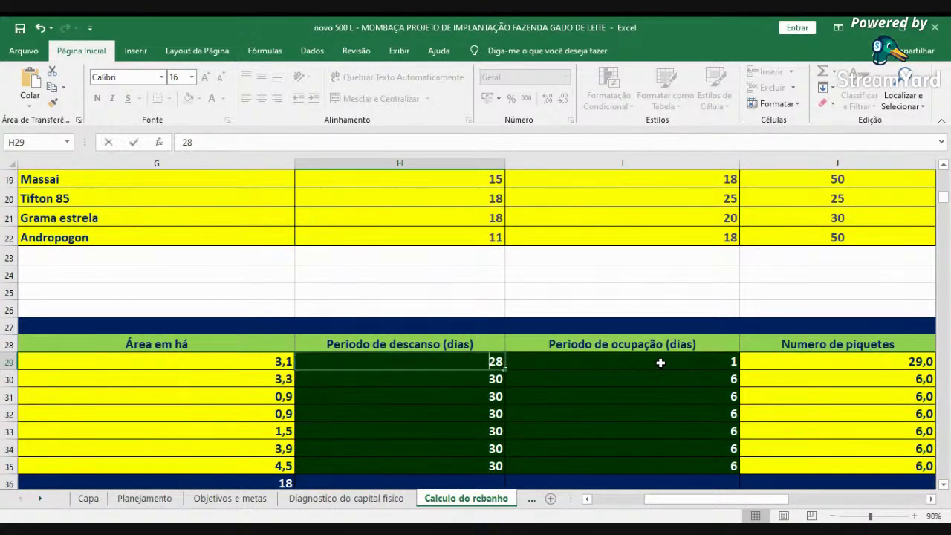
type("27")
key("Tab")
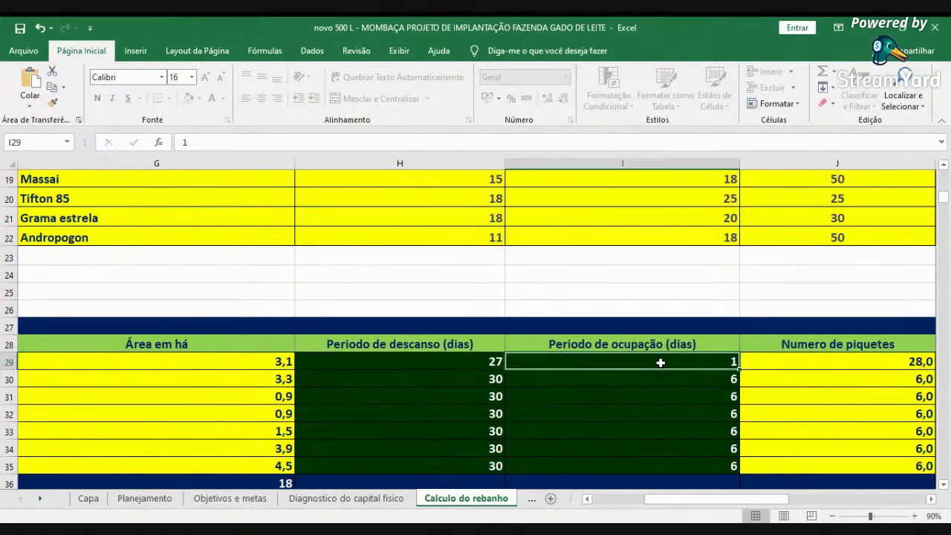
scroll(661, 362, "right", 1)
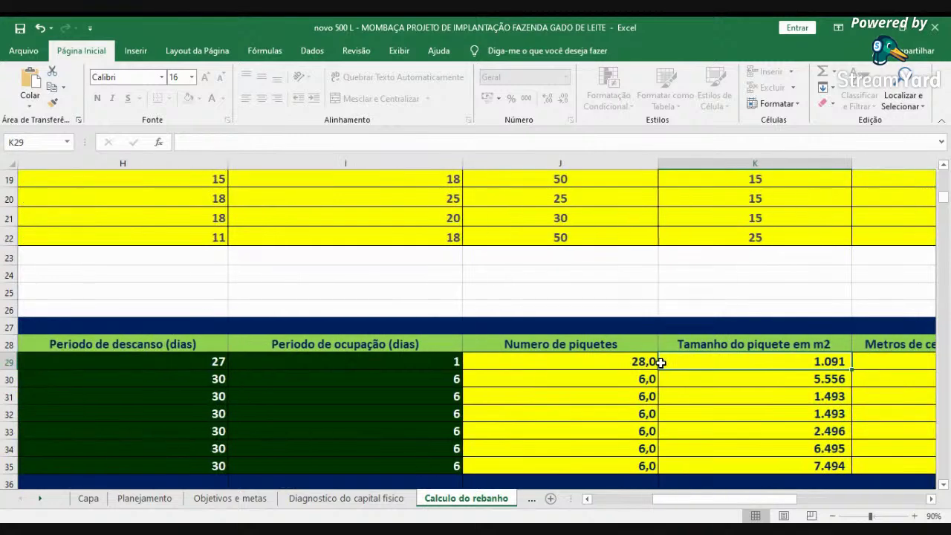
key("shift+Tab")
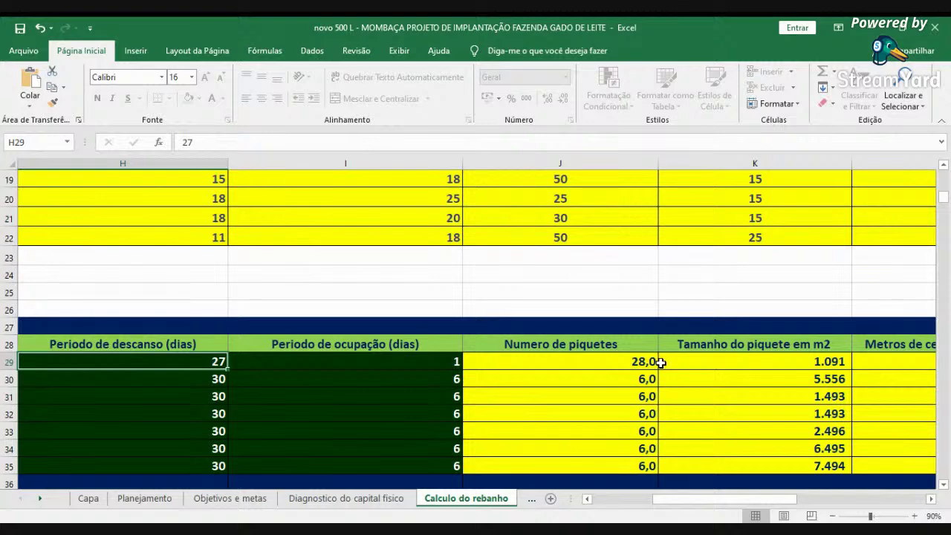
- Review row 29's results: 28 piquetes of 1.091 m2 needing 3,7 km of fence
key("Tab")
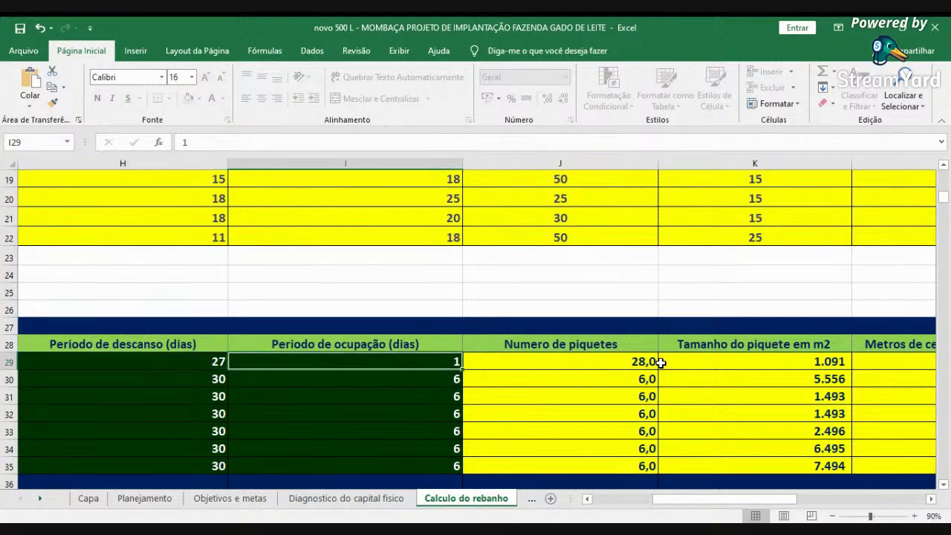
key("Tab")
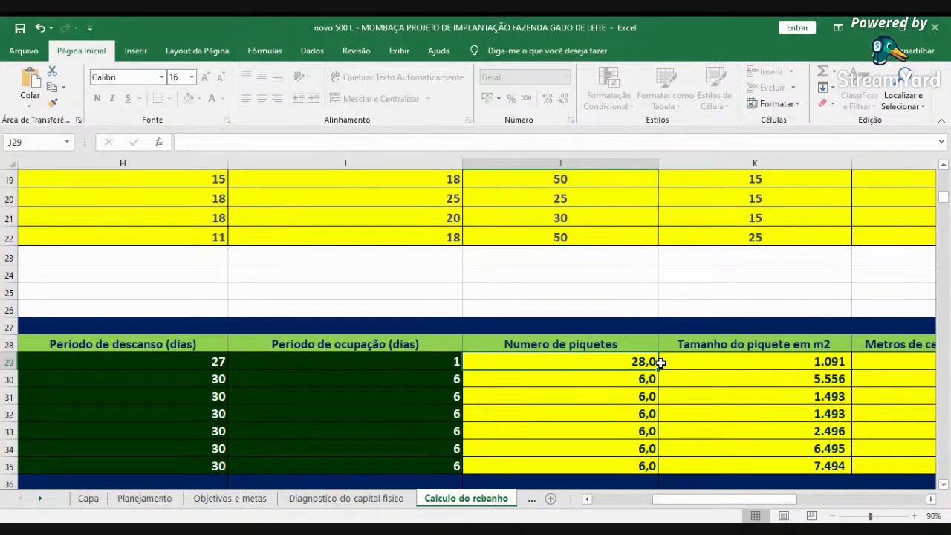
key("Tab")
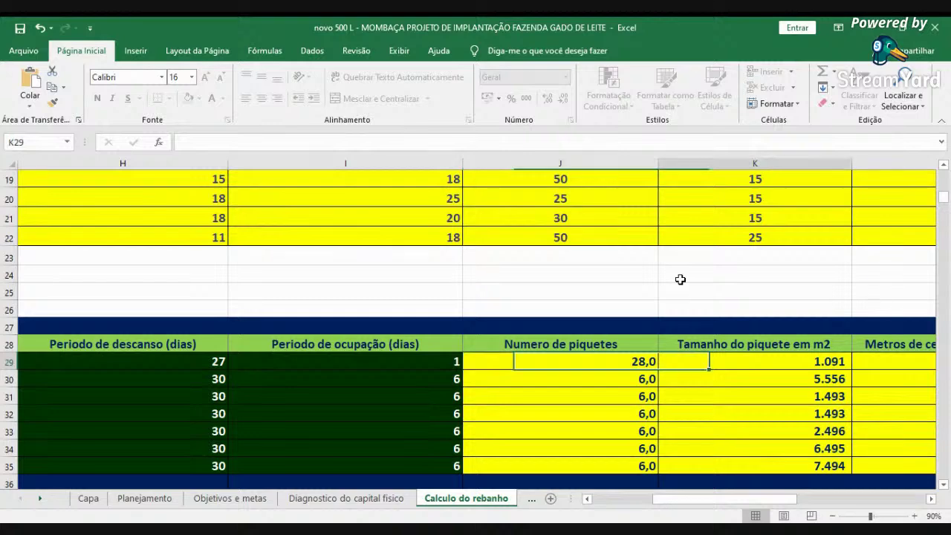
key("Tab")
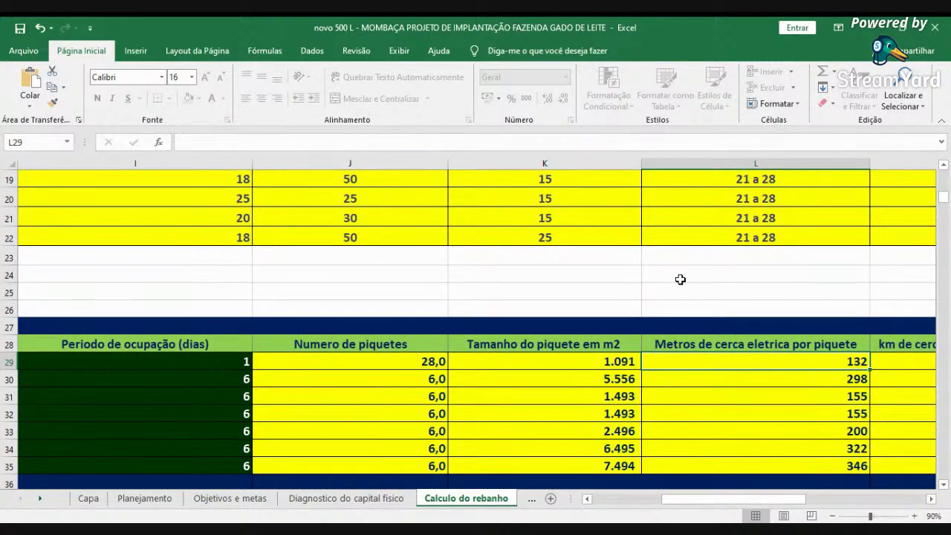
key("Tab")
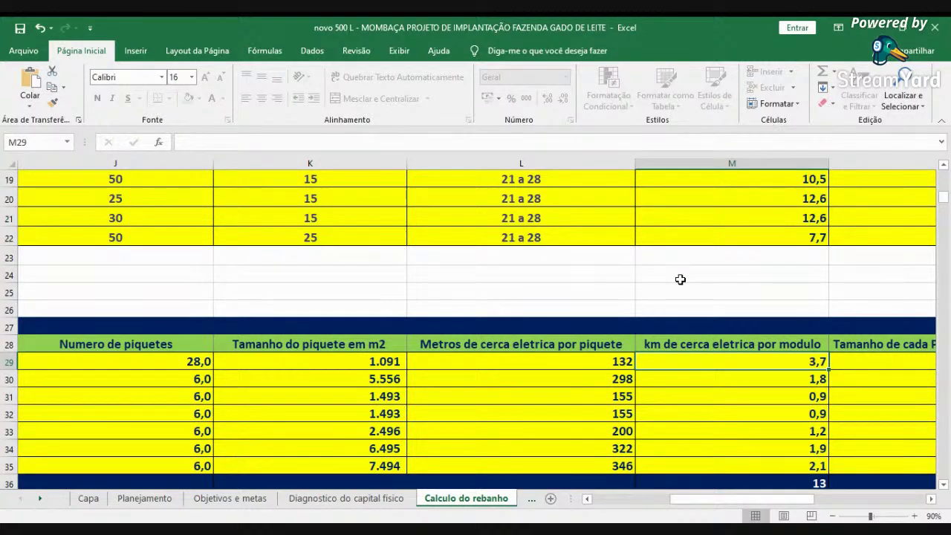
key("Tab")
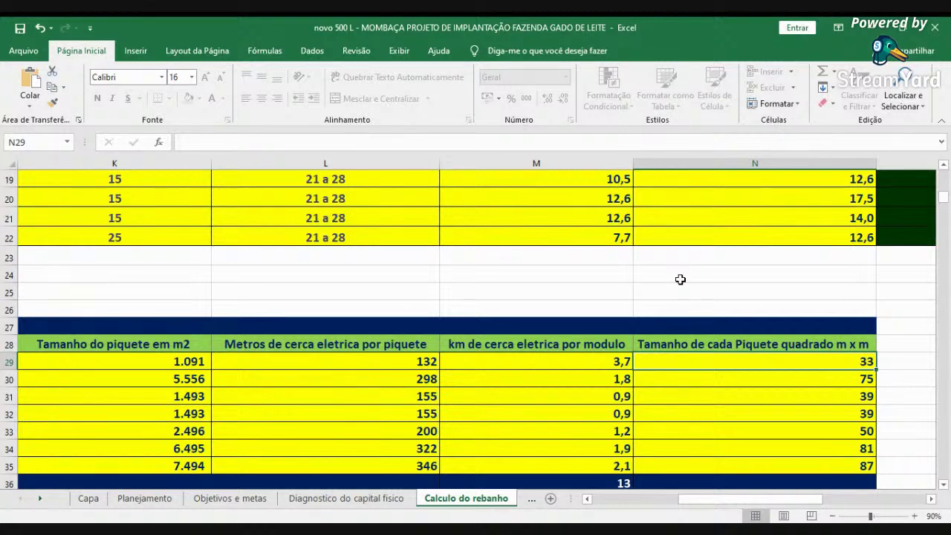
key("Left")
key("Left")
key("Left")
key("Left")
key("Left")
key("Left")
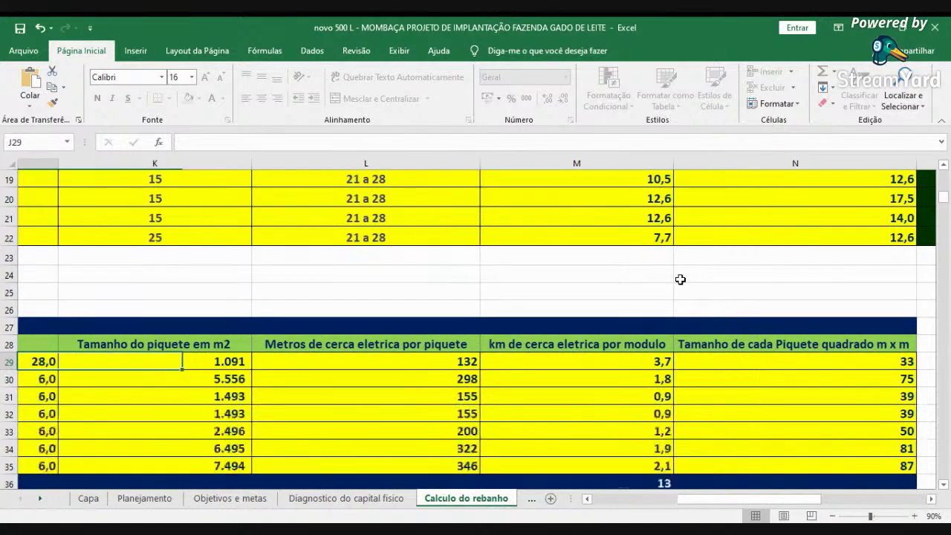
key("Left")
key("Left")
key("Left")
key("Left")
key("Left")
key("Left")
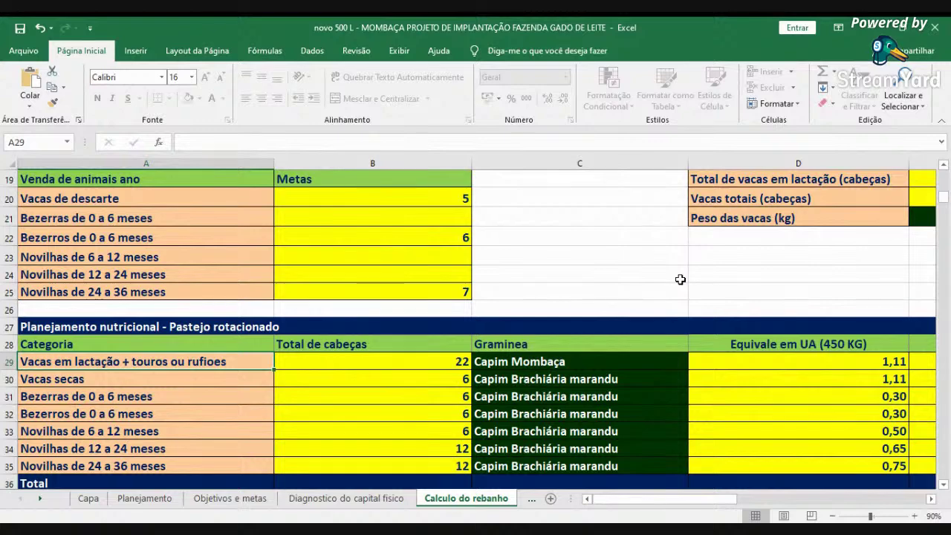
key("Right")
key("Right")
key("Right")
key("Right")
key("Right")
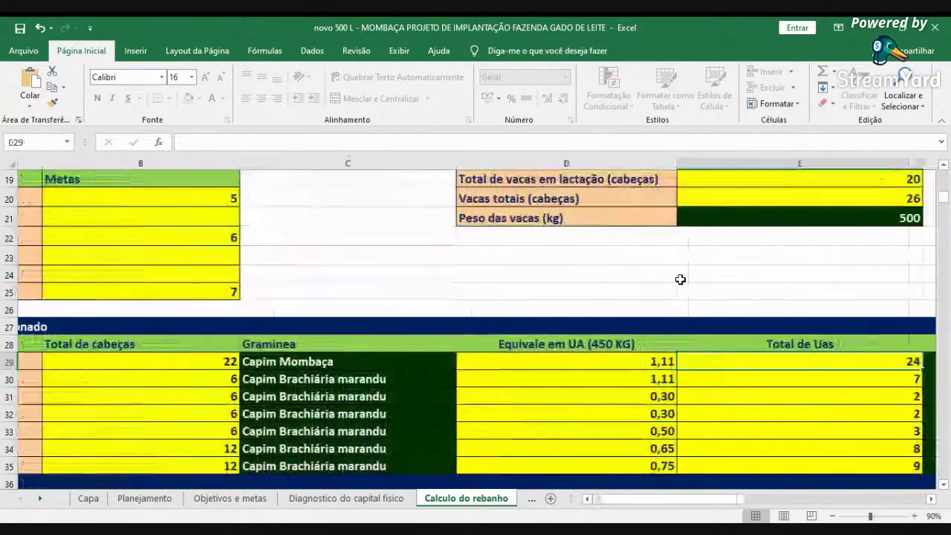
key("Right")
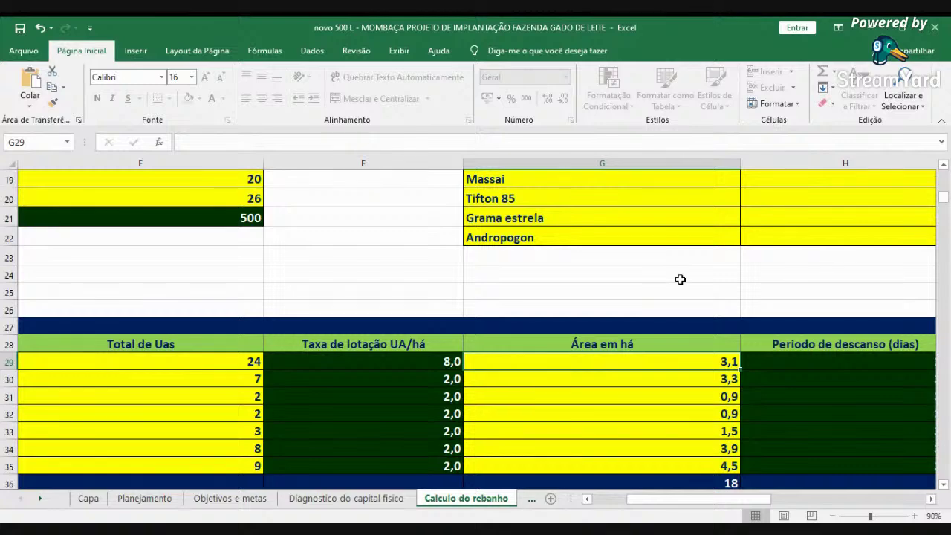
key("Right")
key("Right")
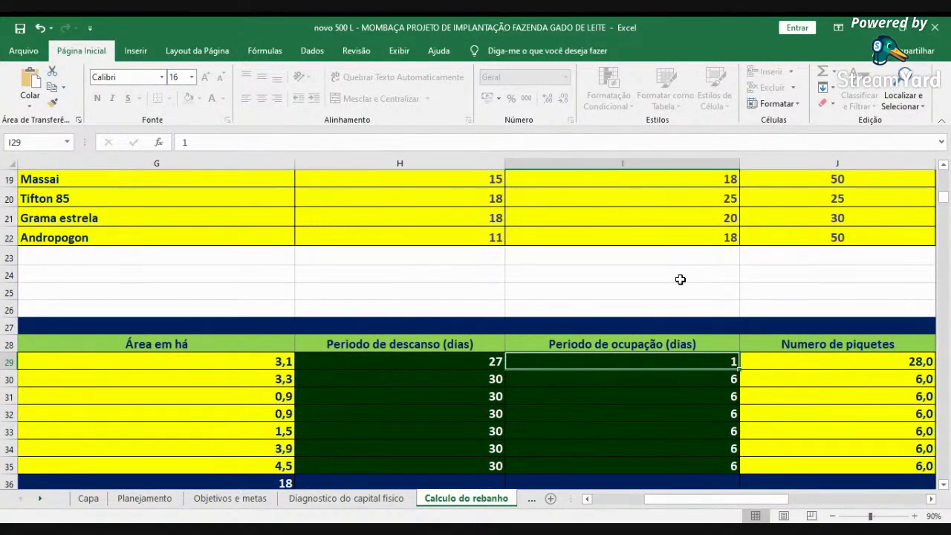
key("Right")
key("Right")
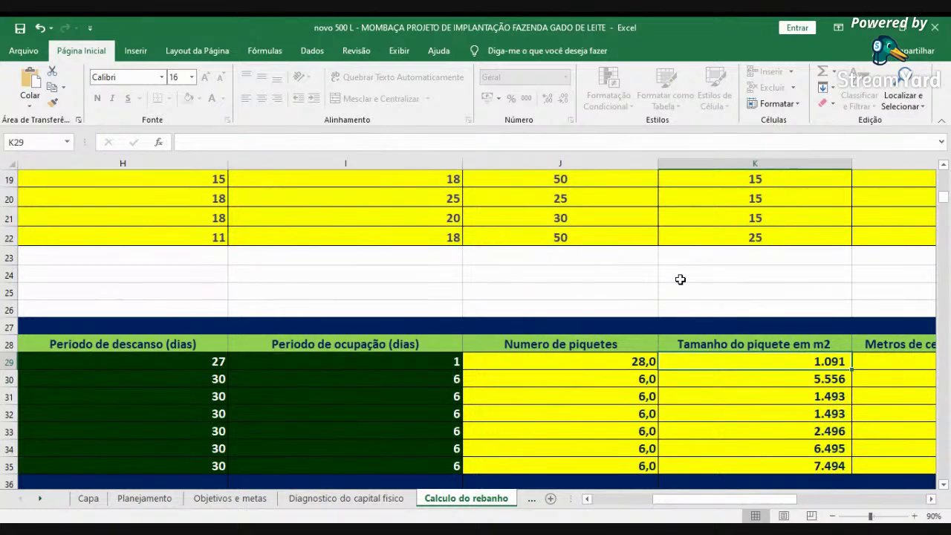
key("Left")
key("Left")
key("Left")
key("Left")
key("Left")
key("Left")
key("Left")
key("Left")
key("Left")
key("Left")
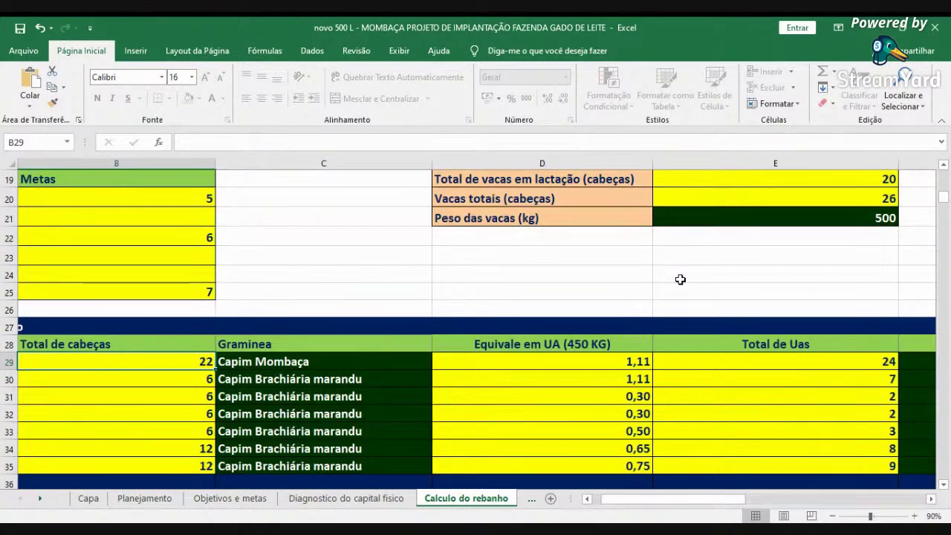
key("Down")
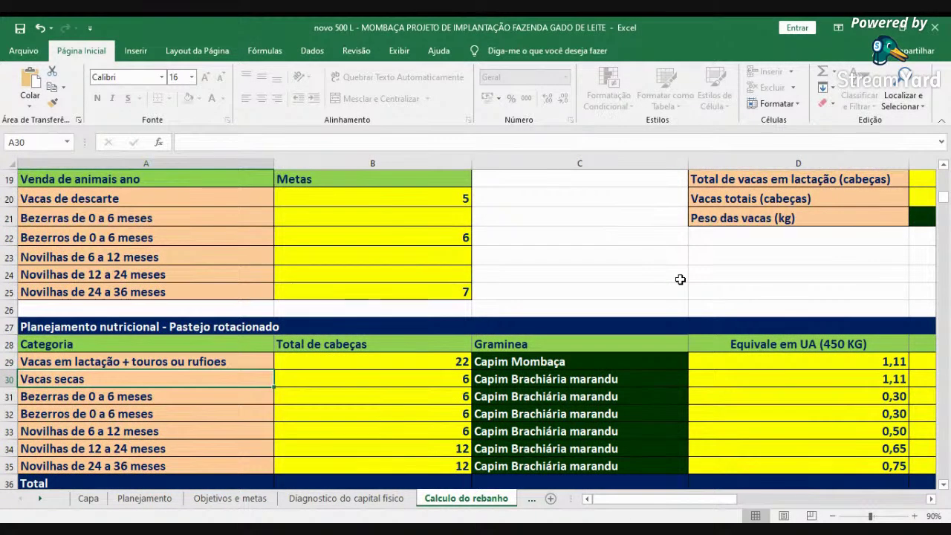
key("Right")
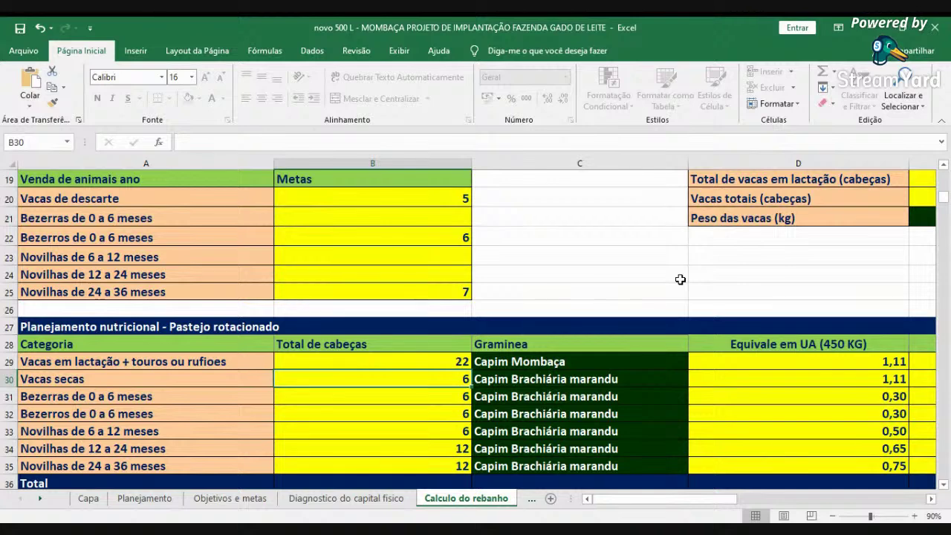
key("Right")
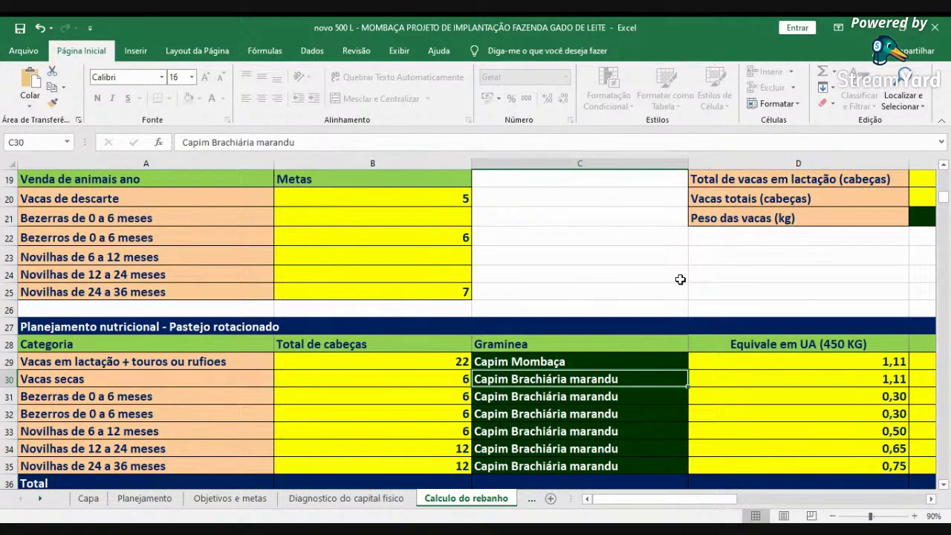
key("Right")
key("Right")
key("Right")
key("Right")
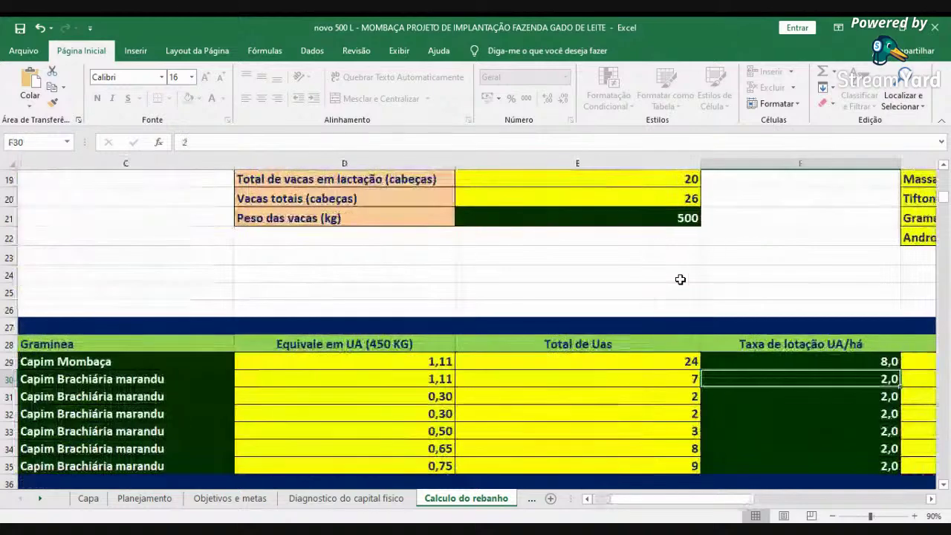
key("Left")
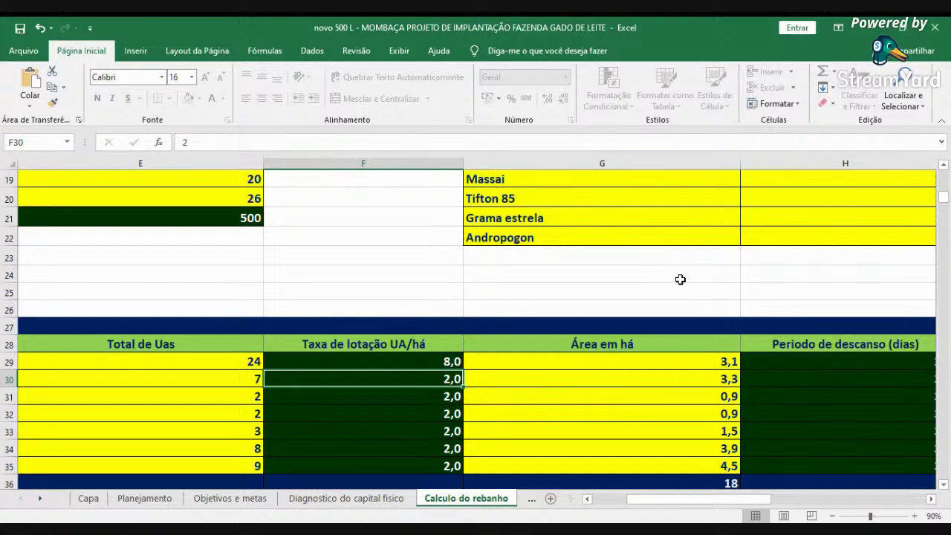
key("Right")
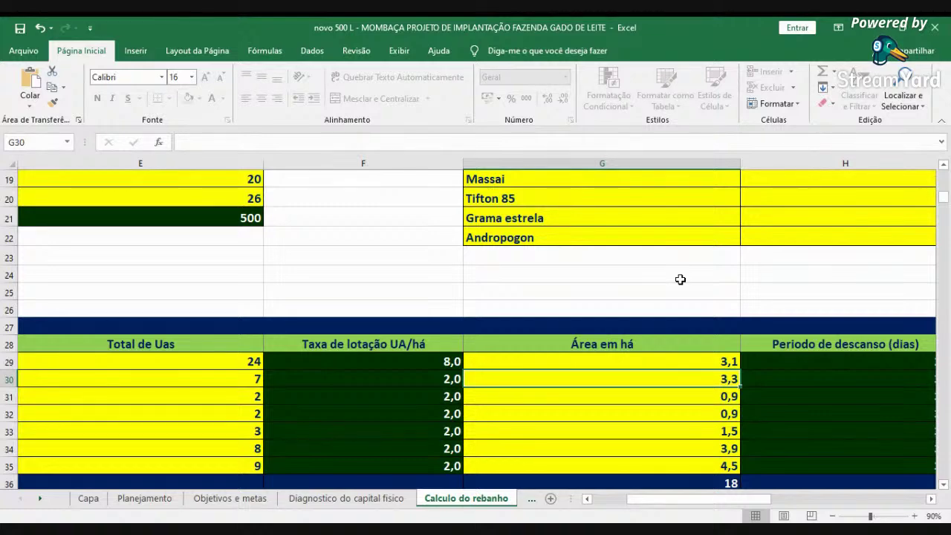
key("Up")
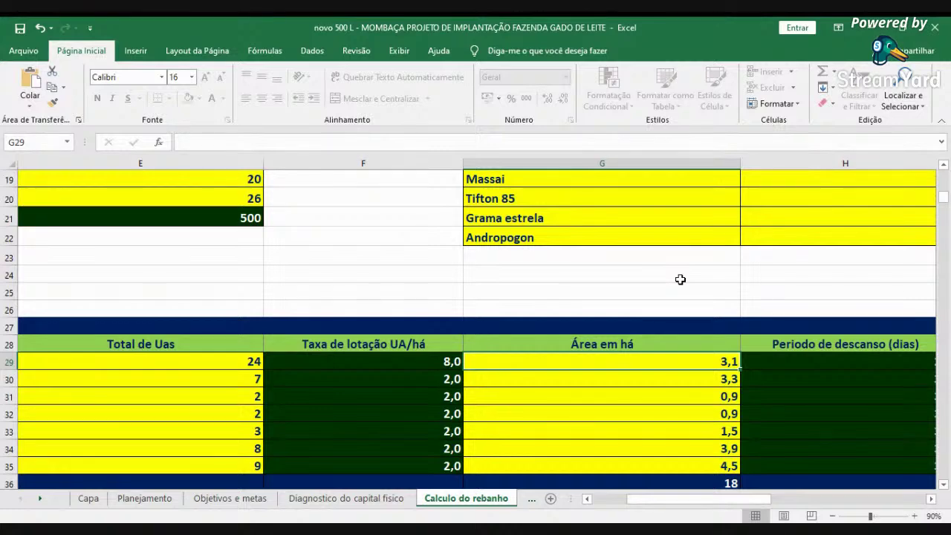
- Enter a 35-day rest period and a 7-day occupation period in row 30
key("Right")
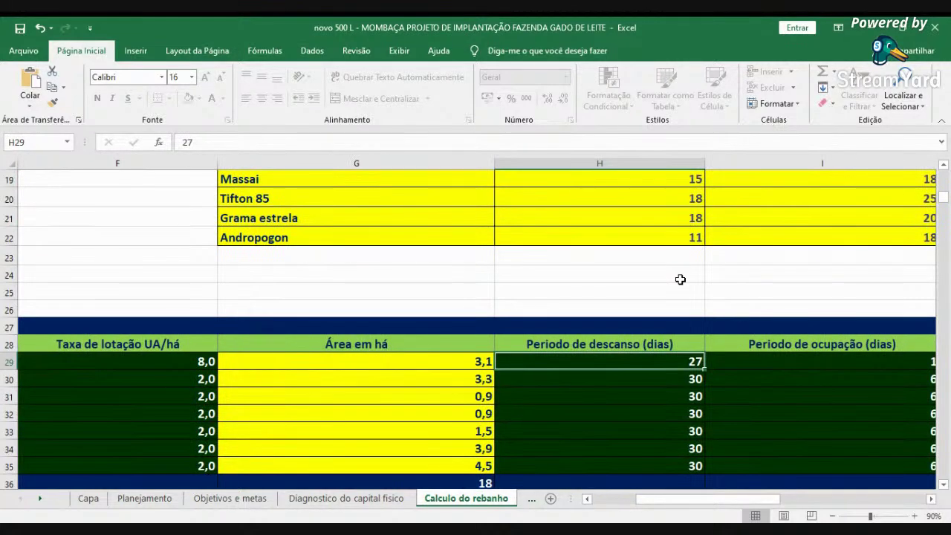
key("Left")
key("Down")
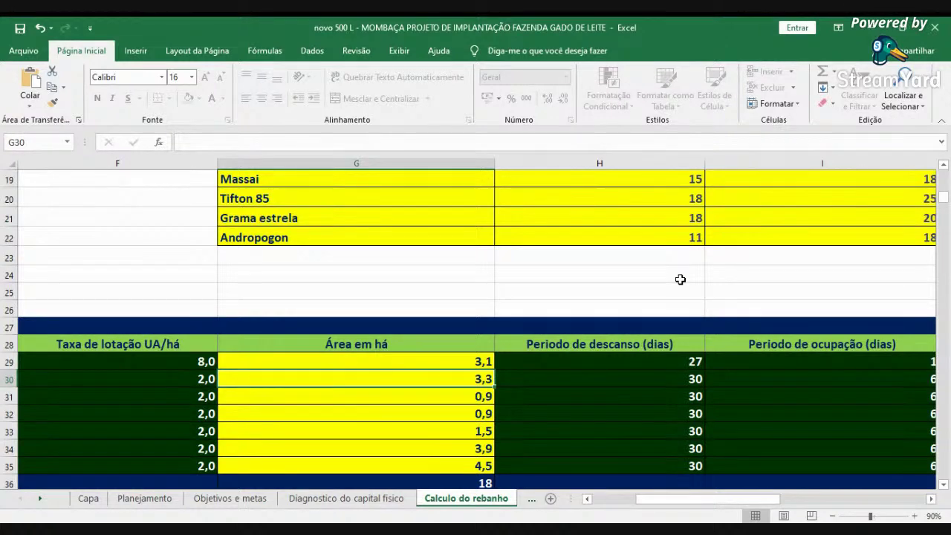
key("Right")
key("Right")
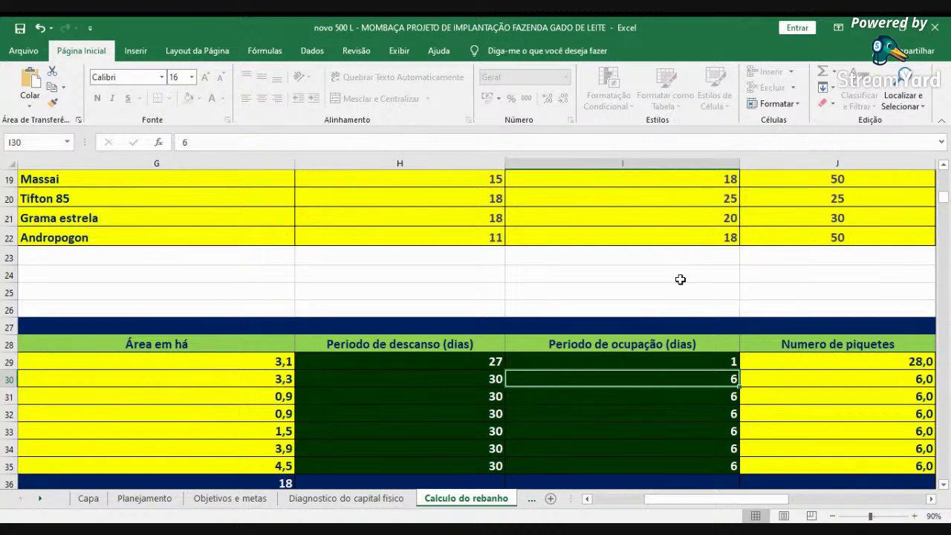
key("Right")
key("Right")
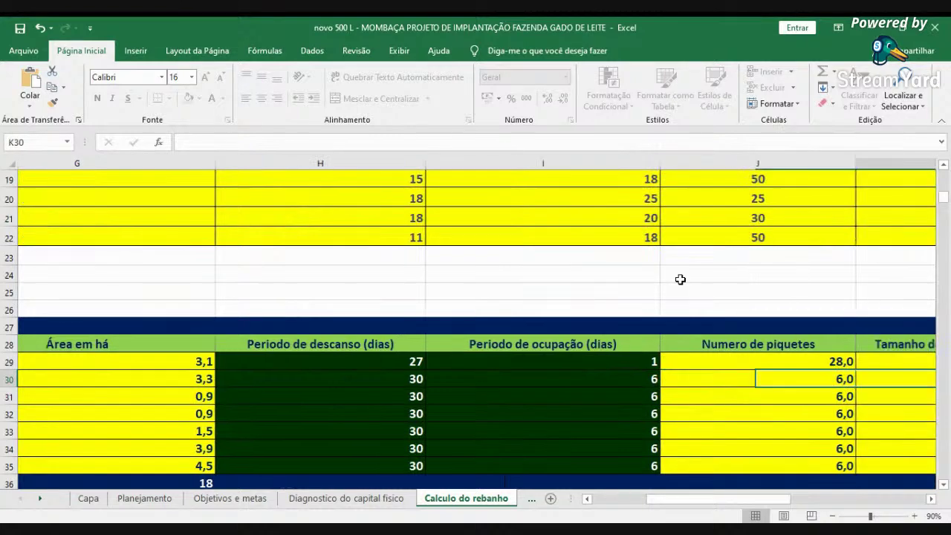
key("Left")
key("Left")
key("Left")
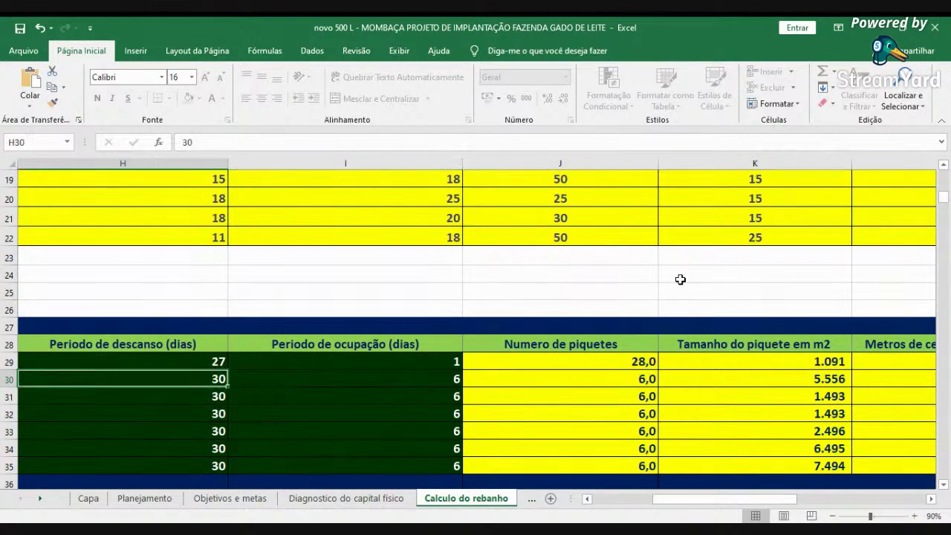
key("F2")
key("BackSpace")
type("5")
key("Tab")
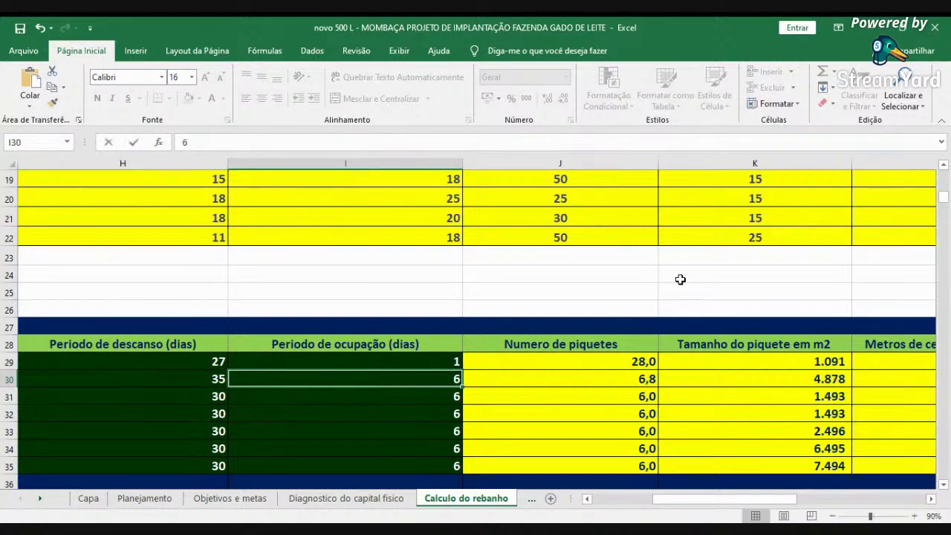
type("7")
key("Tab")
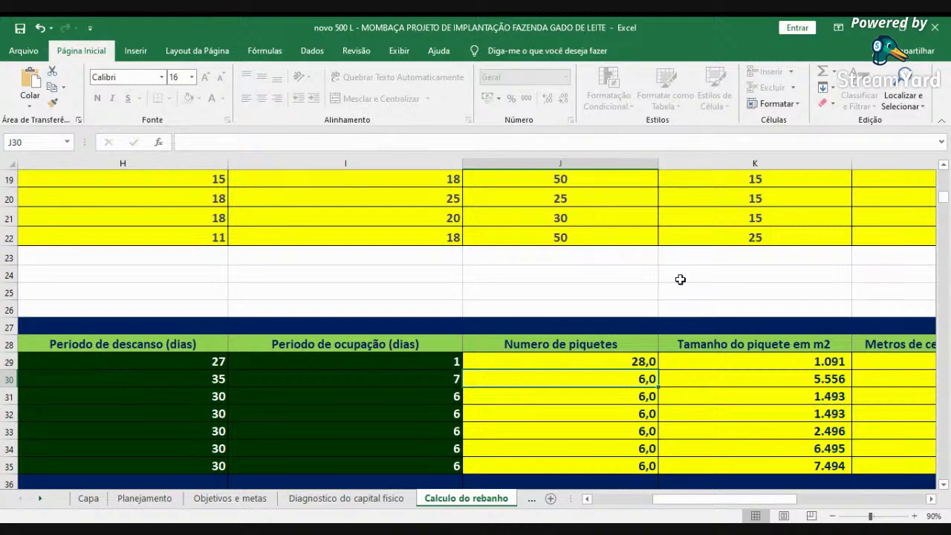
- Fill the 35 and 7 values from row 30 down to row 35 and check them
left_click(220, 380)
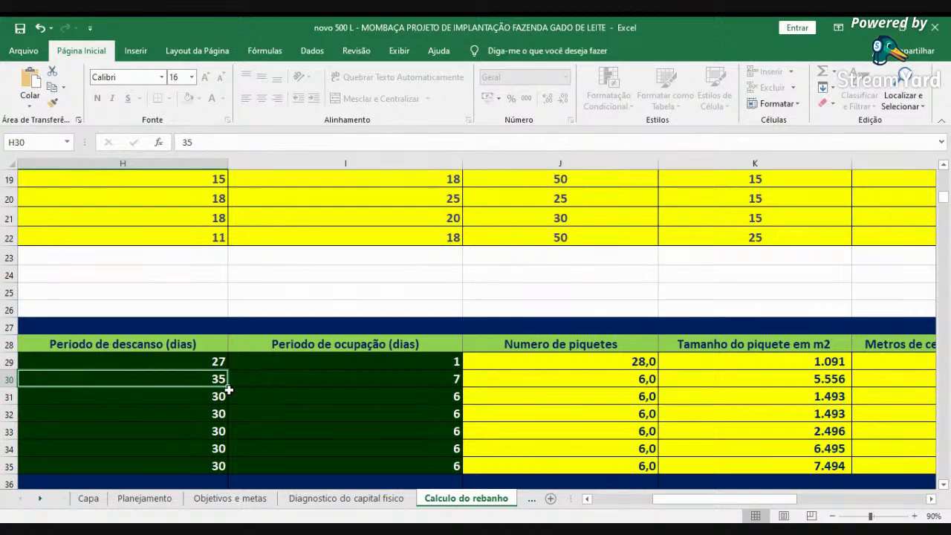
left_click_drag(228, 387, 223, 466)
left_click(435, 377)
left_click_drag(462, 387, 458, 465)
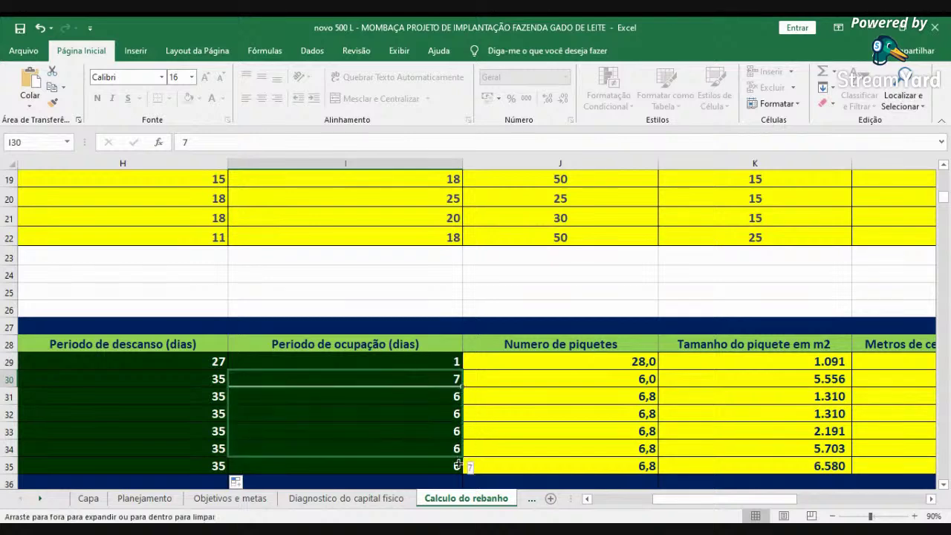
left_click(590, 378)
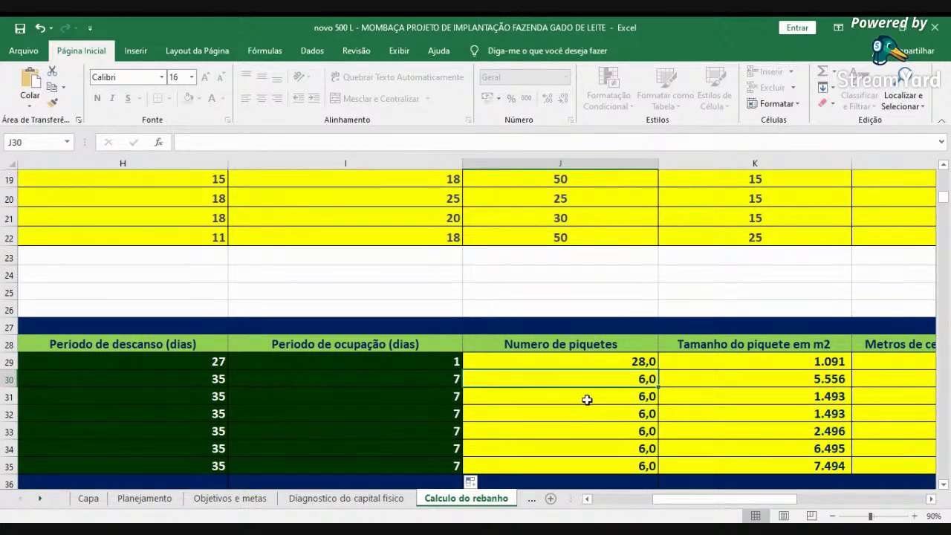
key("Left")
key("Left")
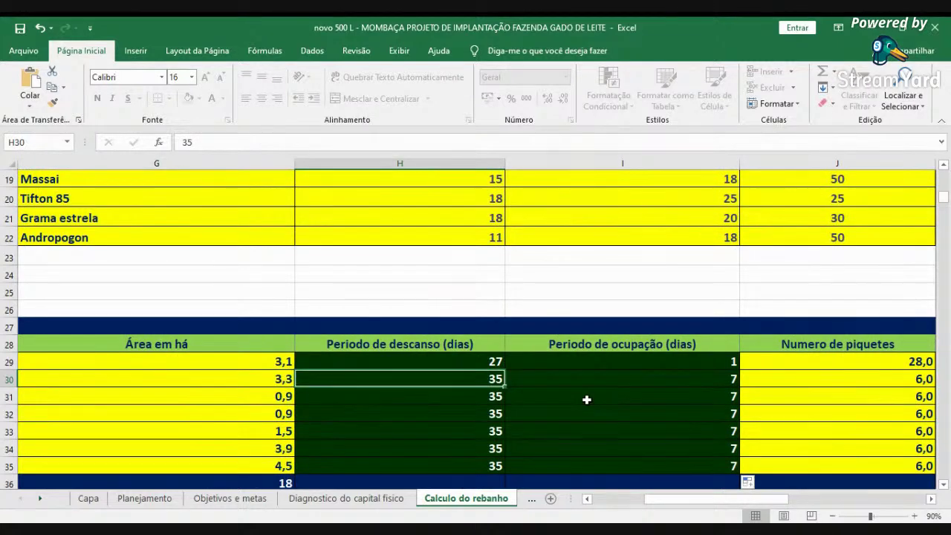
key("Right")
key("Left")
key("Left")
key("Left")
key("Left")
key("Left")
key("Left")
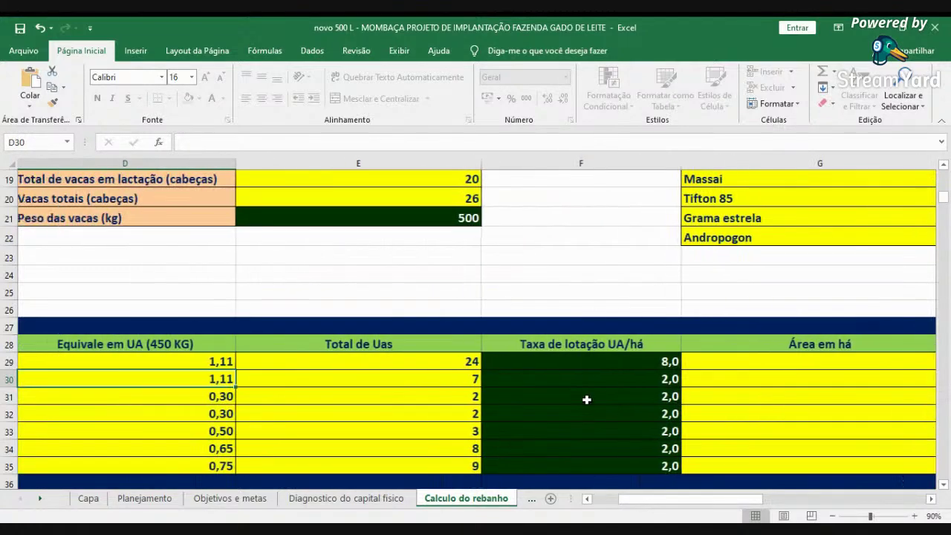
key("Left")
key("Left")
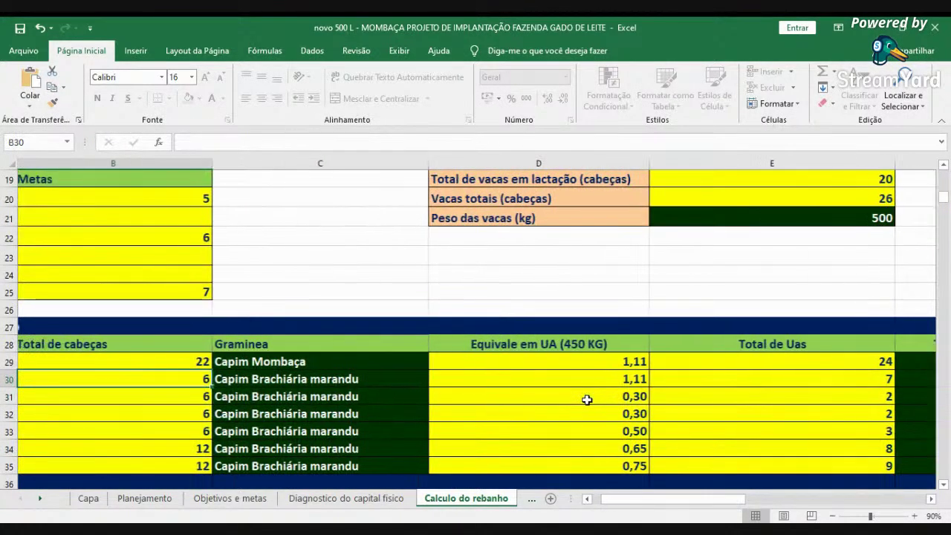
key("Down")
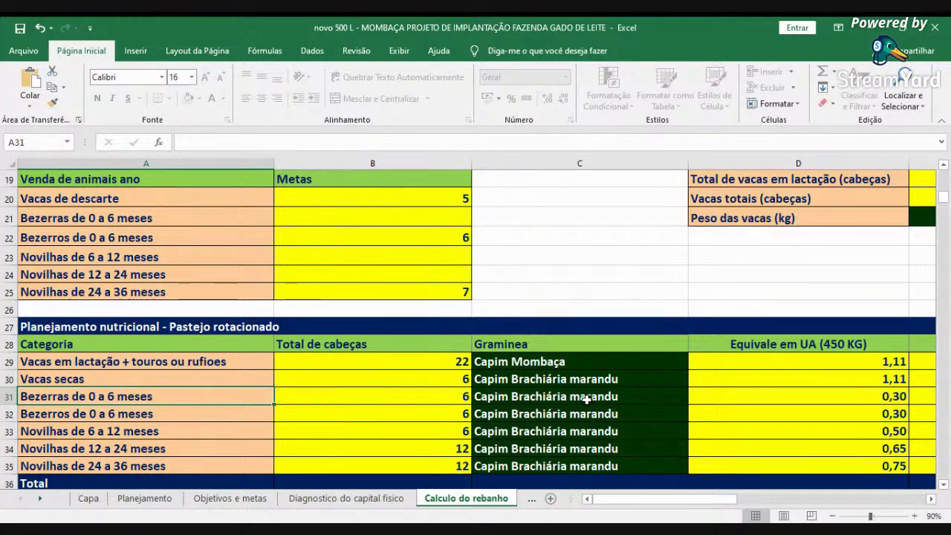
key("Right")
key("Right")
key("Right")
key("Right")
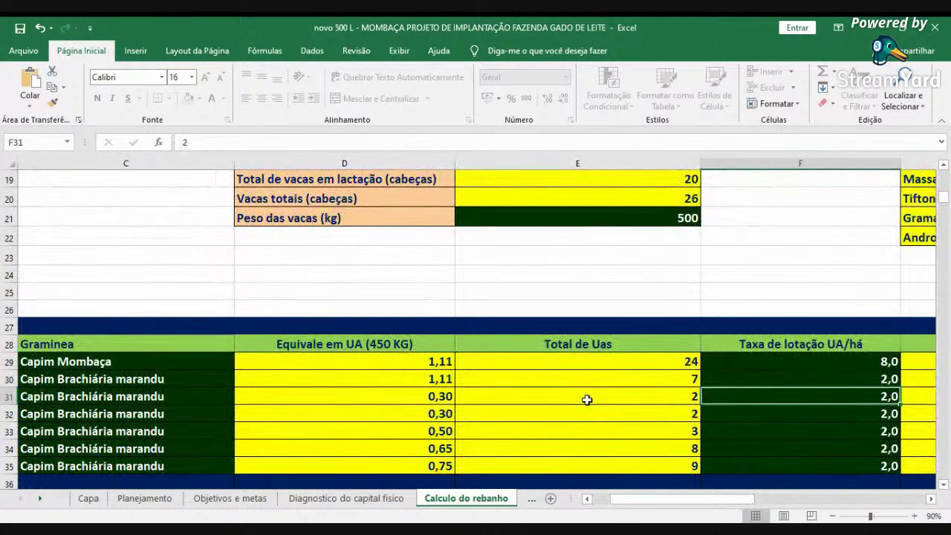
key("Down")
key("Down")
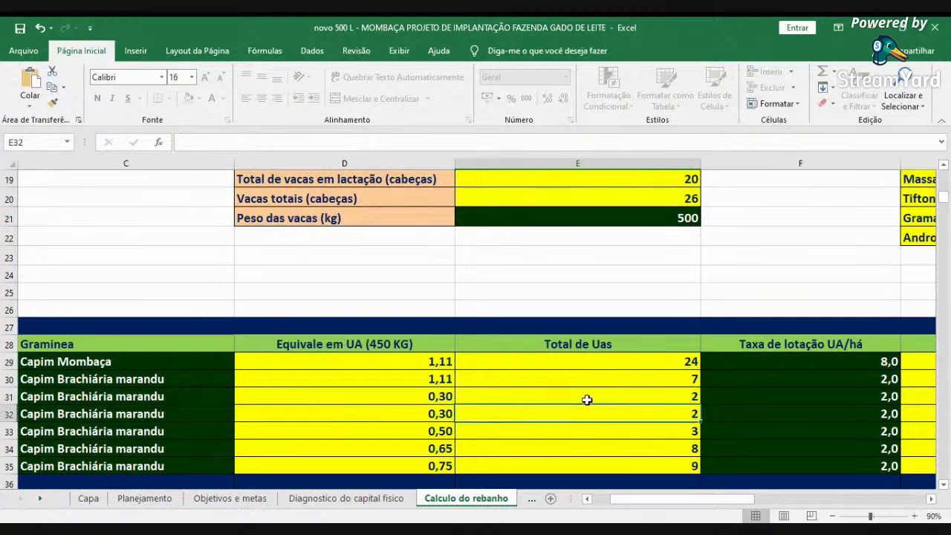
key("Up")
key("Up")
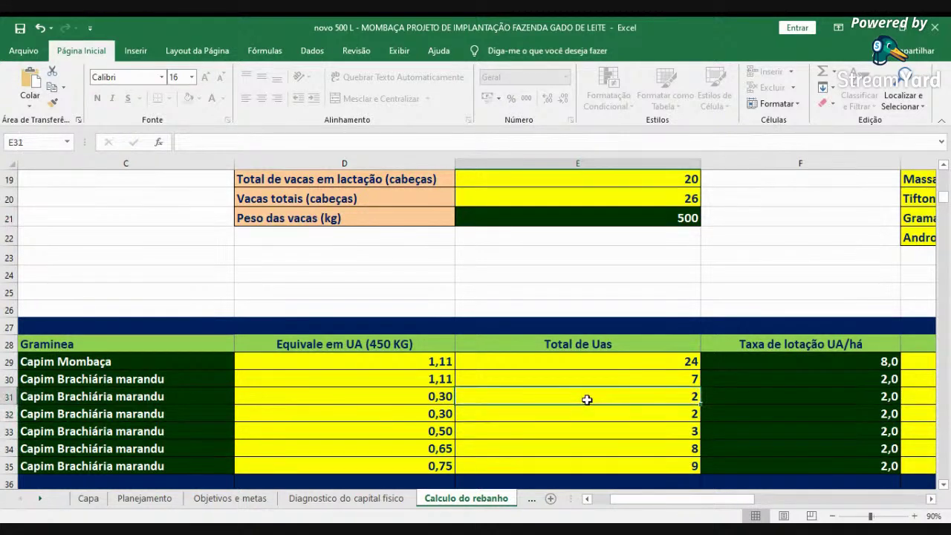
key("Right")
key("Right")
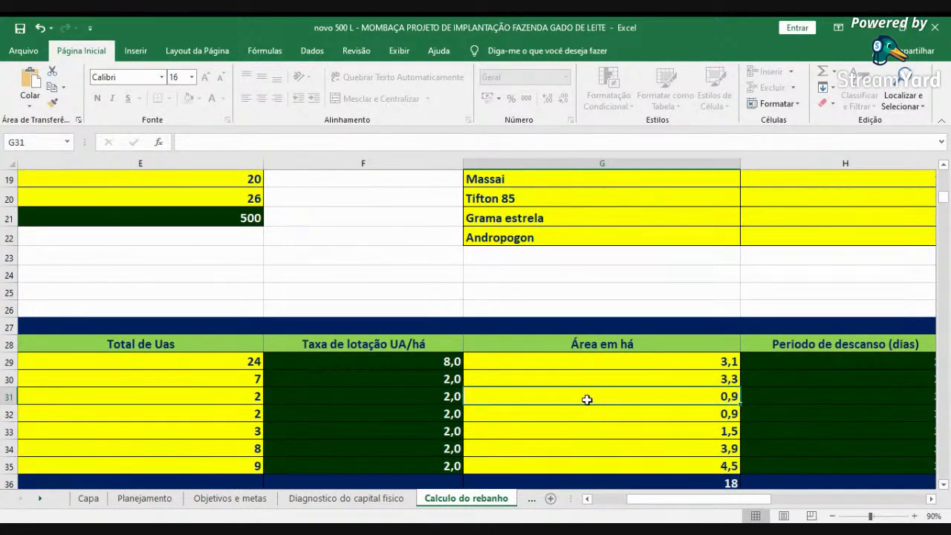
key("Down")
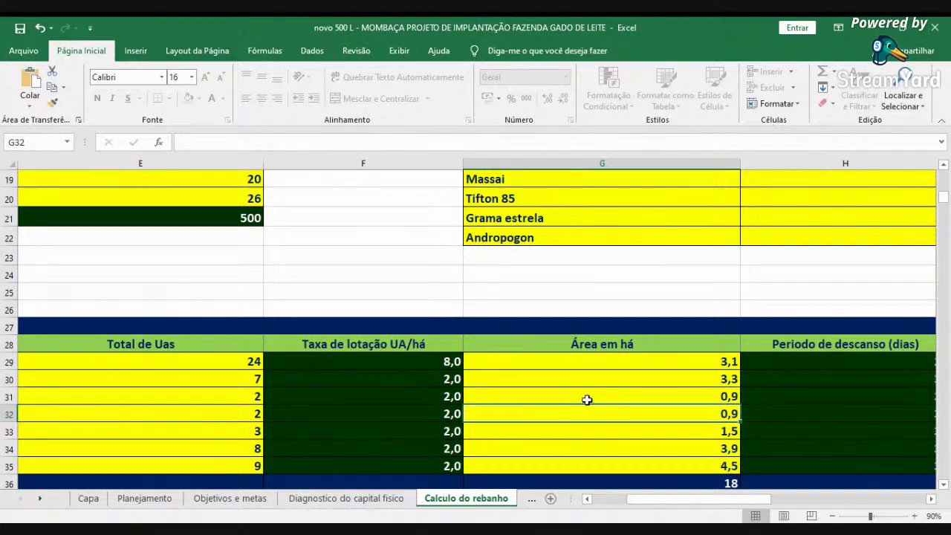
key("Home")
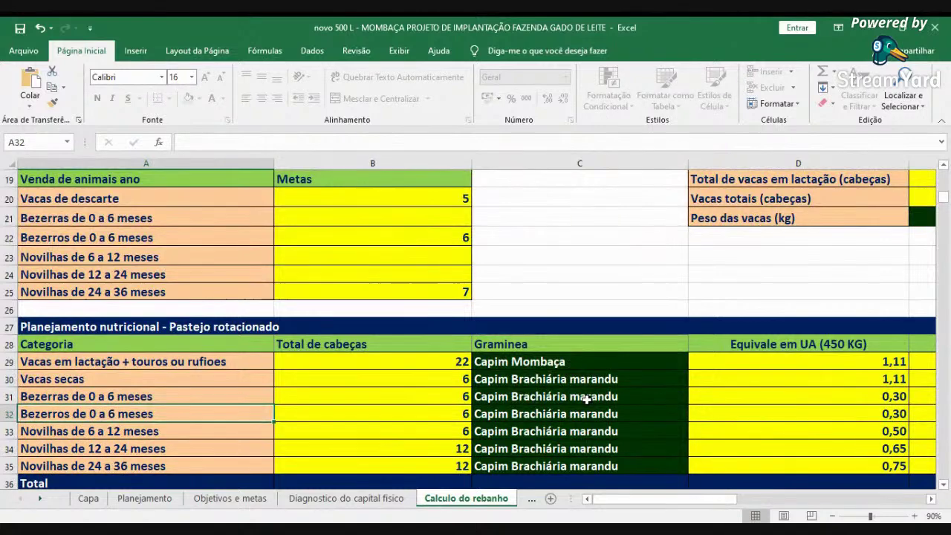
key("Down")
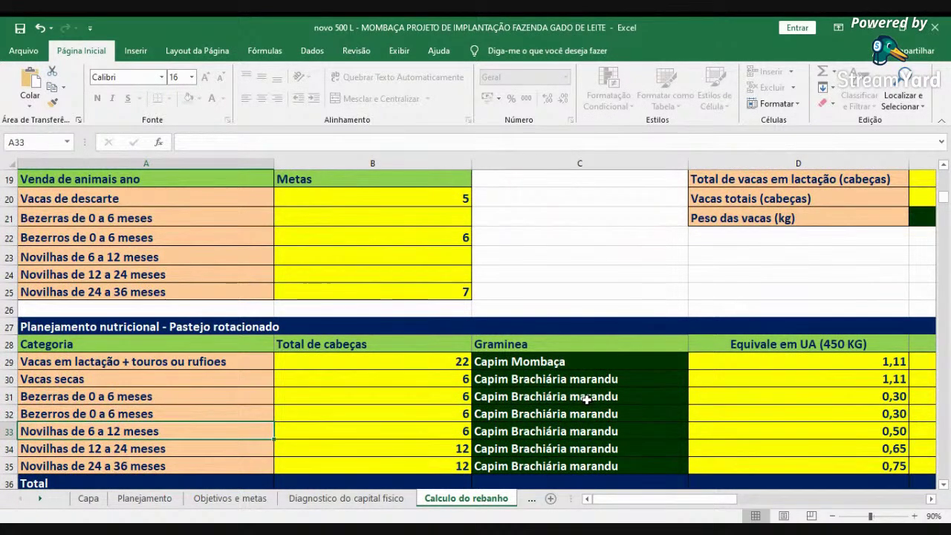
key("Right")
key("Right")
key("Right")
key("Right")
key("Right")
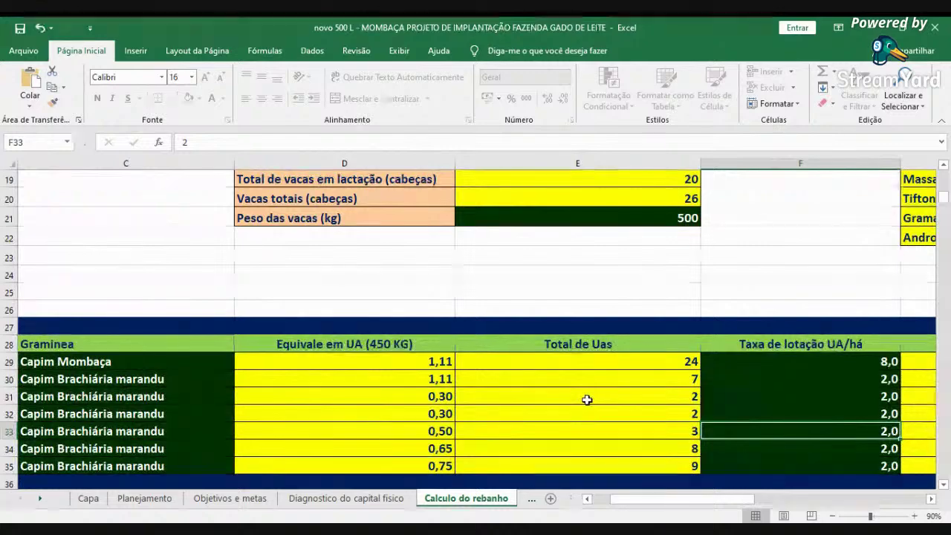
key("Right")
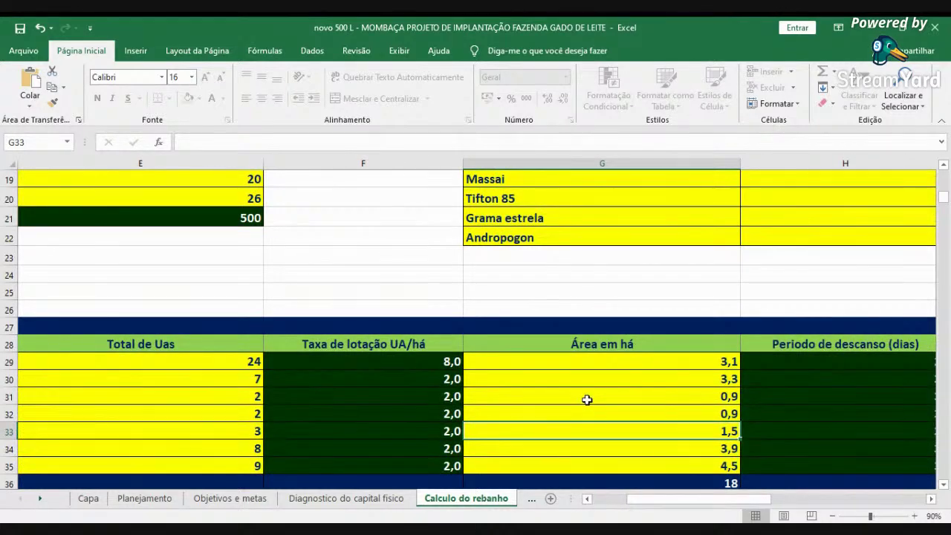
key("Left")
key("Left")
key("Left")
key("Left")
key("Left")
key("Left")
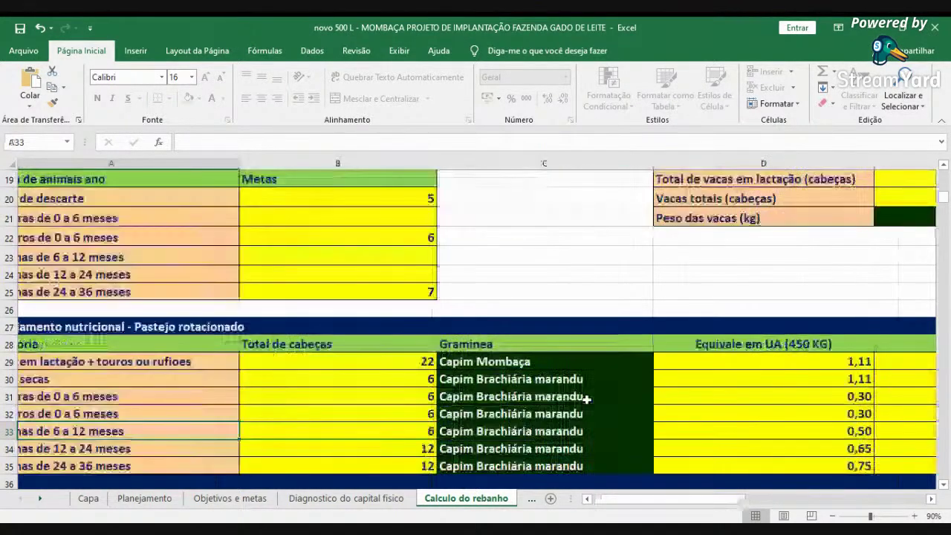
key("Down")
key("Right")
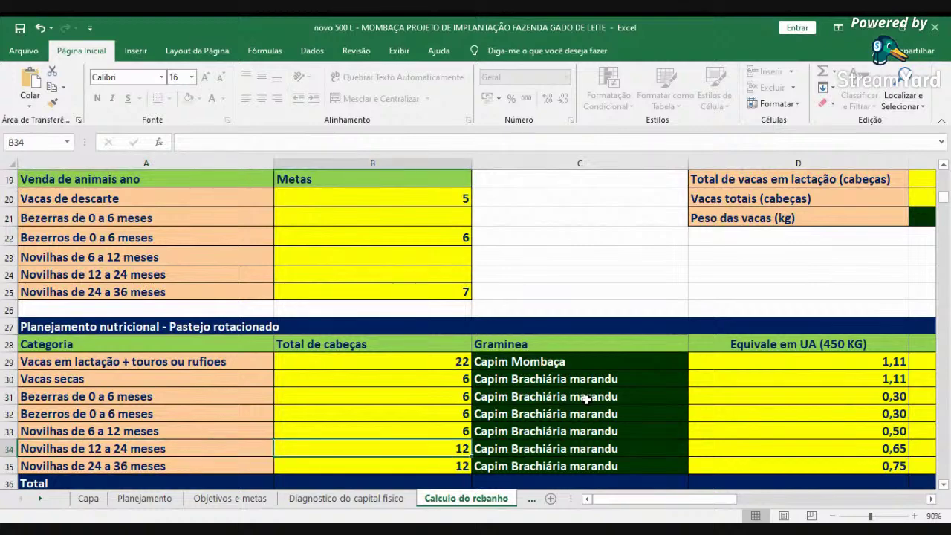
key("Right")
key("Right")
key("Right")
key("Right")
key("Right")
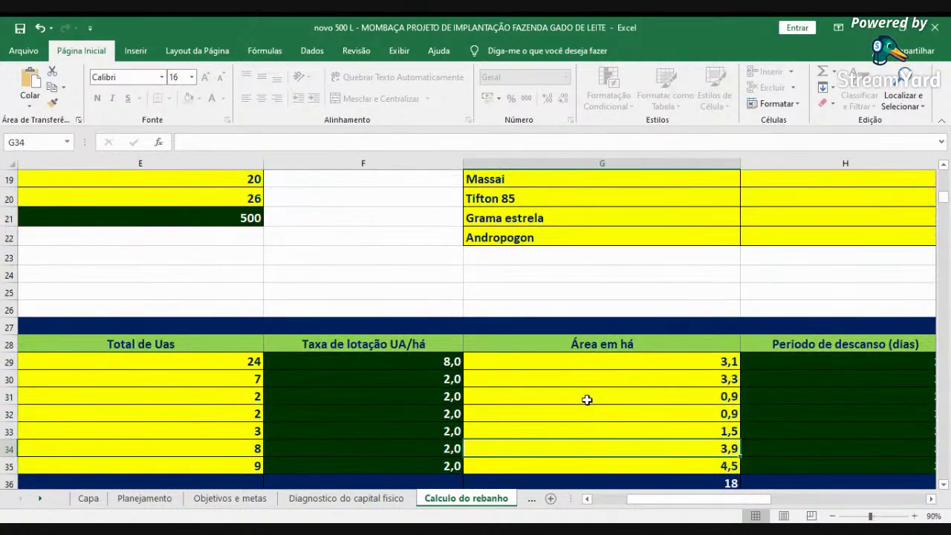
key("Left")
key("Left")
key("Left")
key("Left")
key("Left")
key("Left")
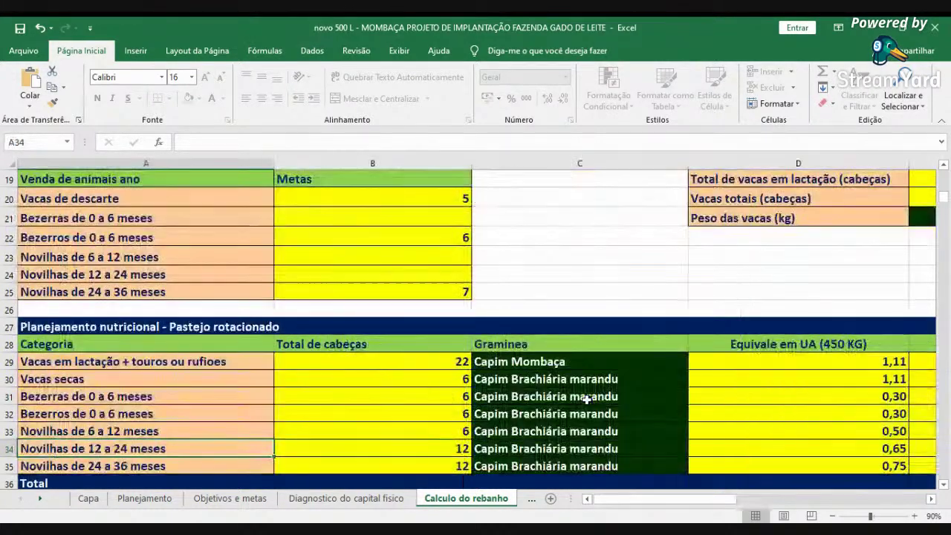
key("Down")
key("Right")
key("Right")
key("Right")
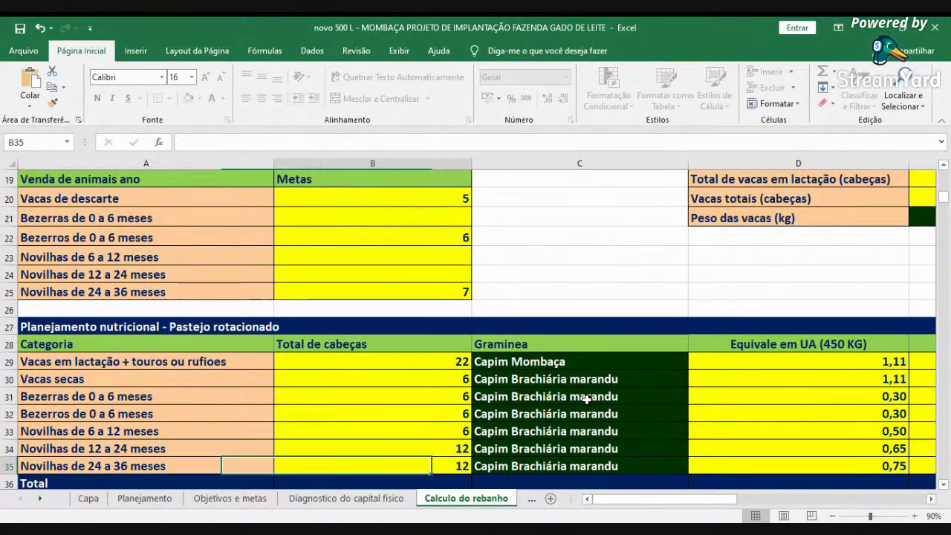
key("Right")
key("Right")
key("Right")
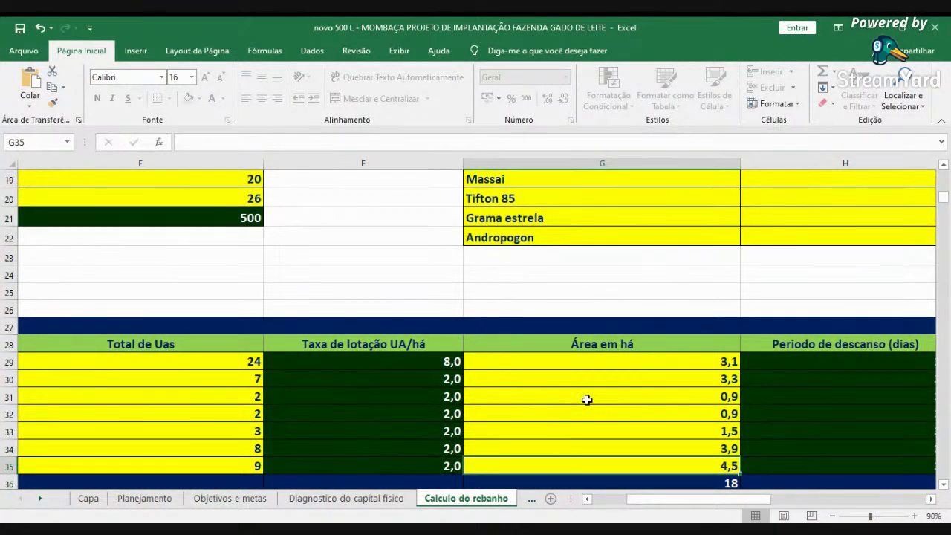
key("Down")
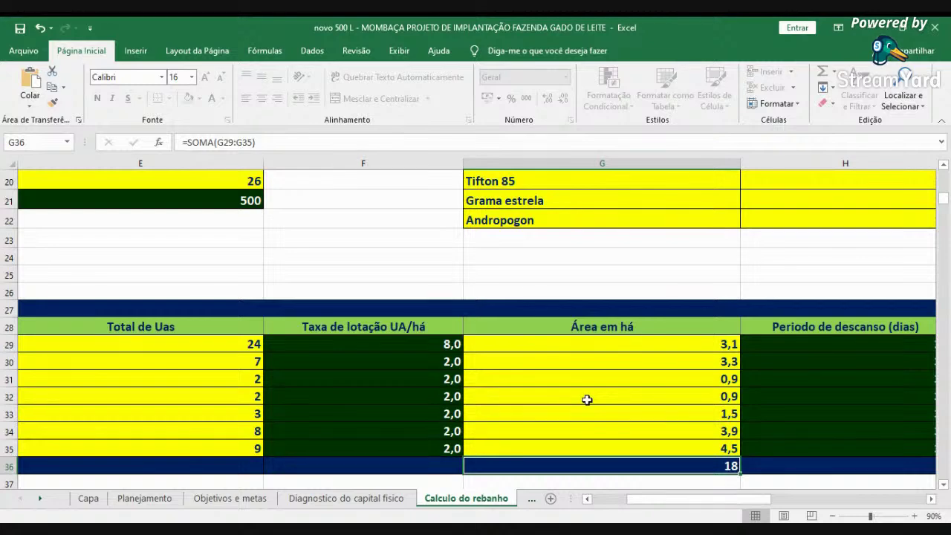
left_click(604, 499)
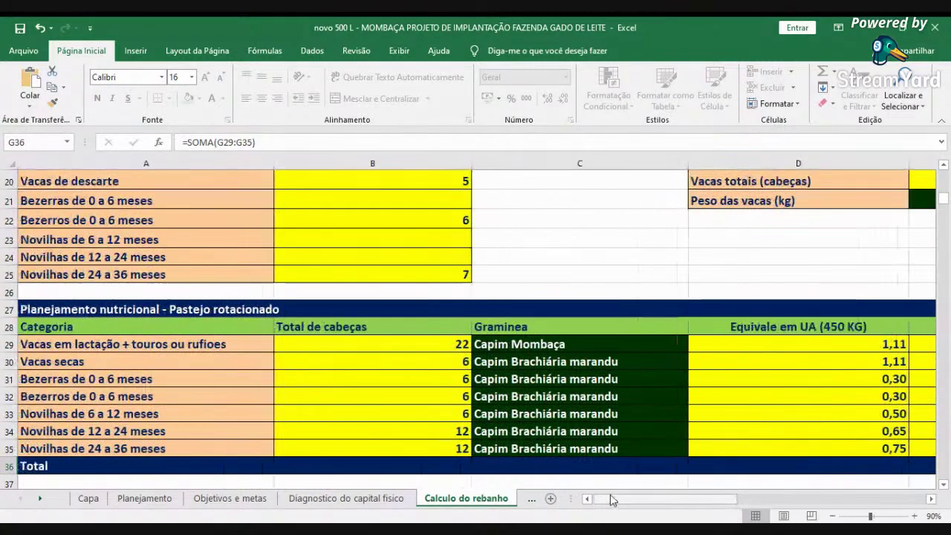
left_click(377, 412)
key("Right")
key("Right")
key("Right")
key("Right")
key("Right")
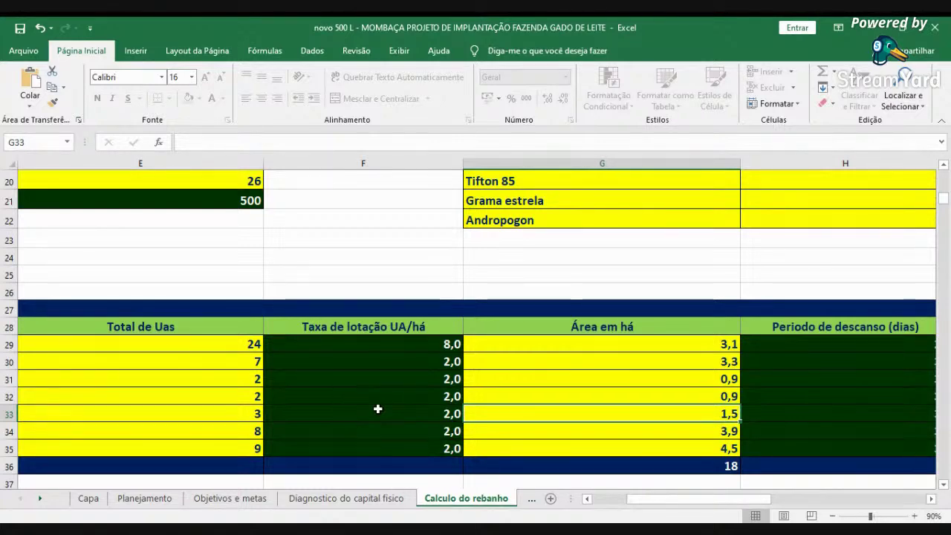
scroll(519, 416, "left", 3)
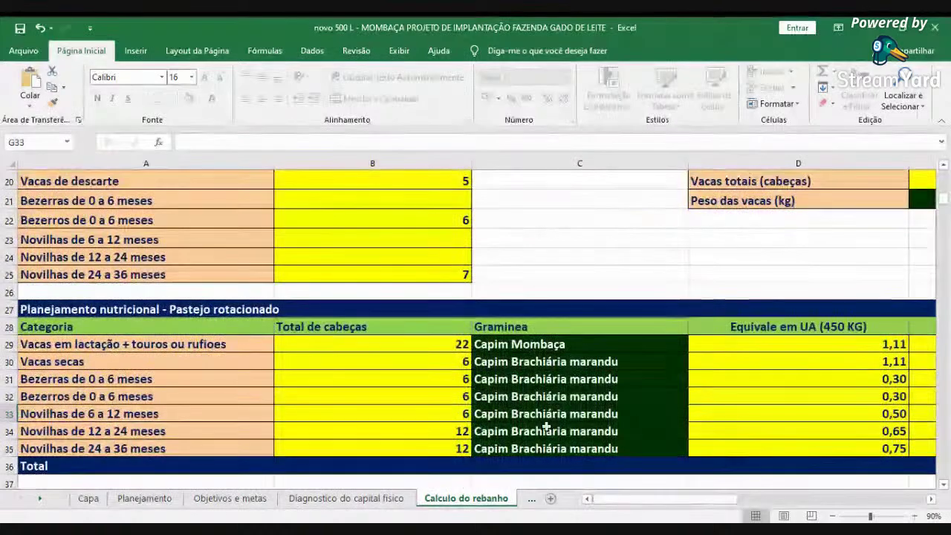
scroll(490, 399, "up", 1)
left_click(462, 325)
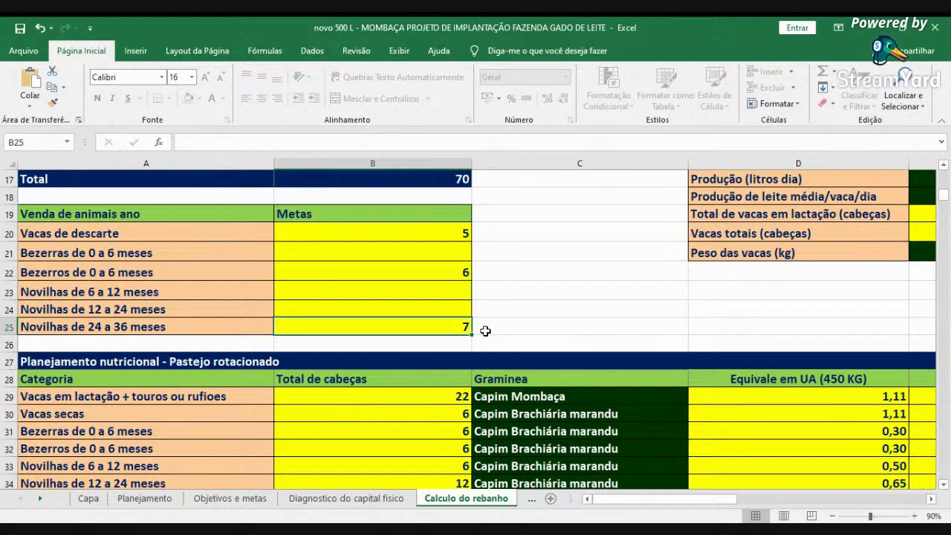
- Scroll to the stocking rate and area columns and check the Novilhas de 6 a 12 meses area
scroll(853, 335, "down", 2)
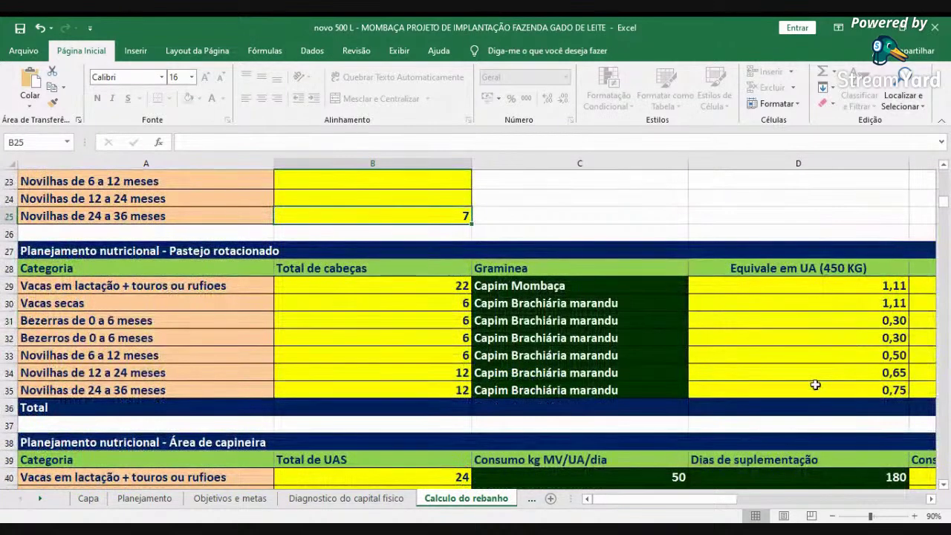
left_click(932, 498)
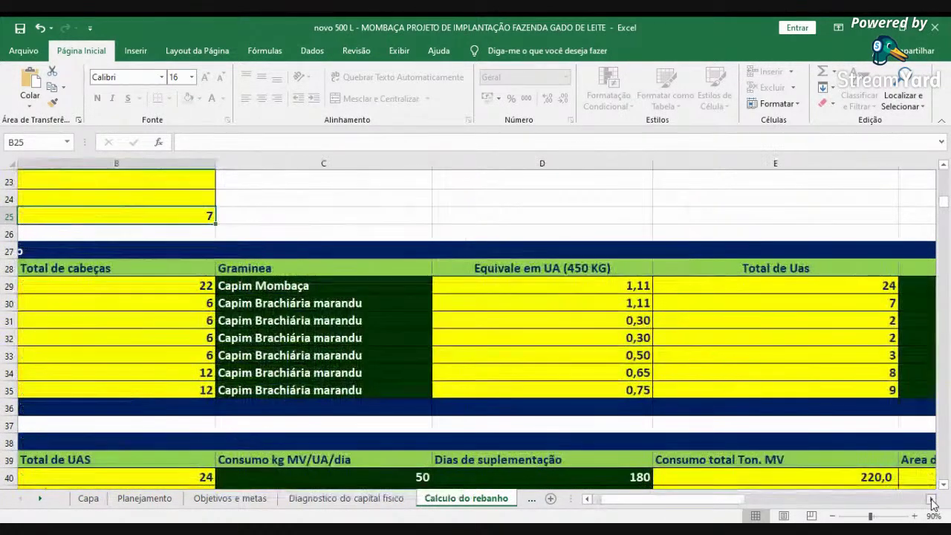
left_click(932, 498)
left_click(931, 499)
left_click(932, 501)
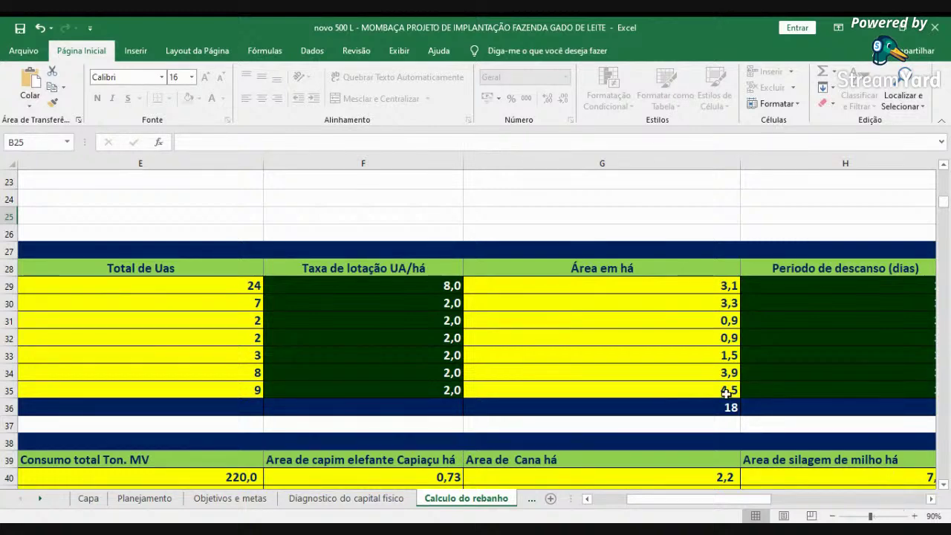
left_click(700, 357)
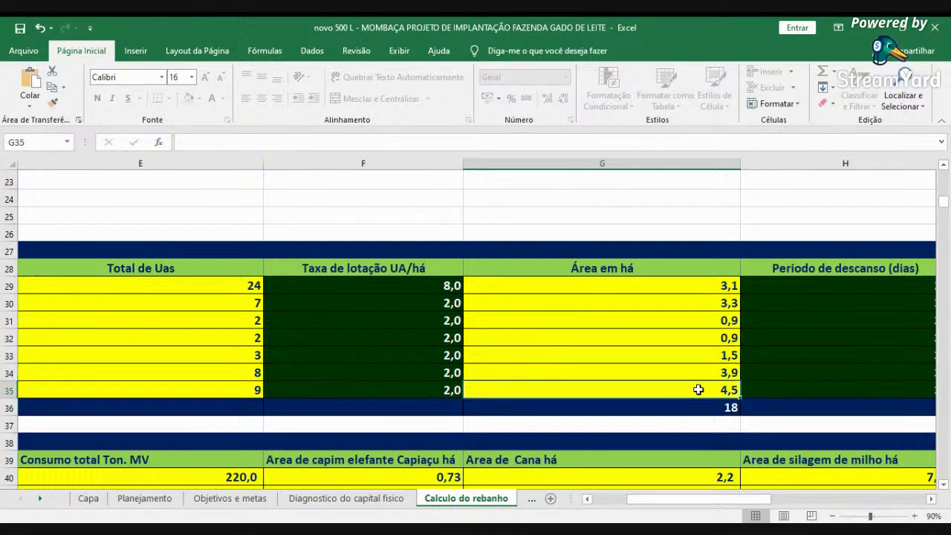
left_click(696, 367)
left_click(698, 386)
left_click(932, 500)
left_click(932, 499)
left_click(931, 500)
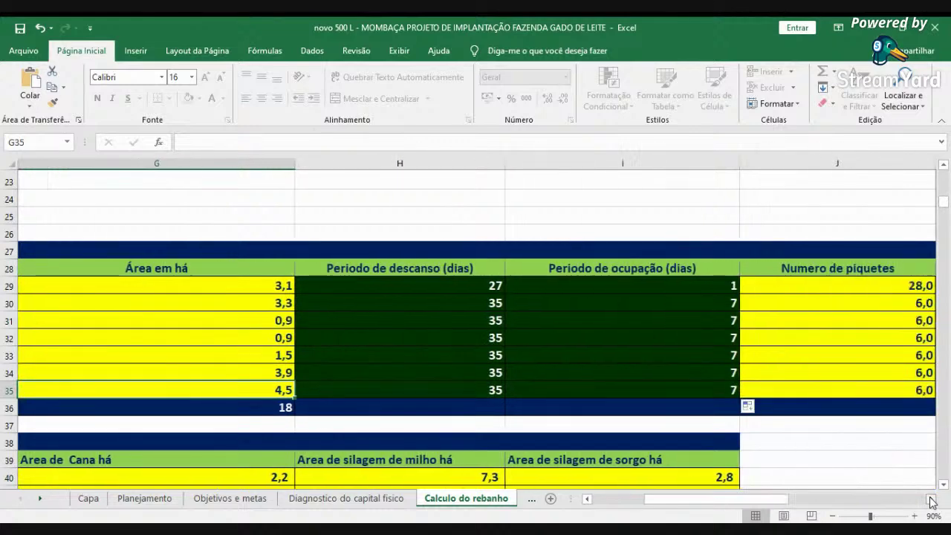
left_click(932, 500)
left_click(931, 499)
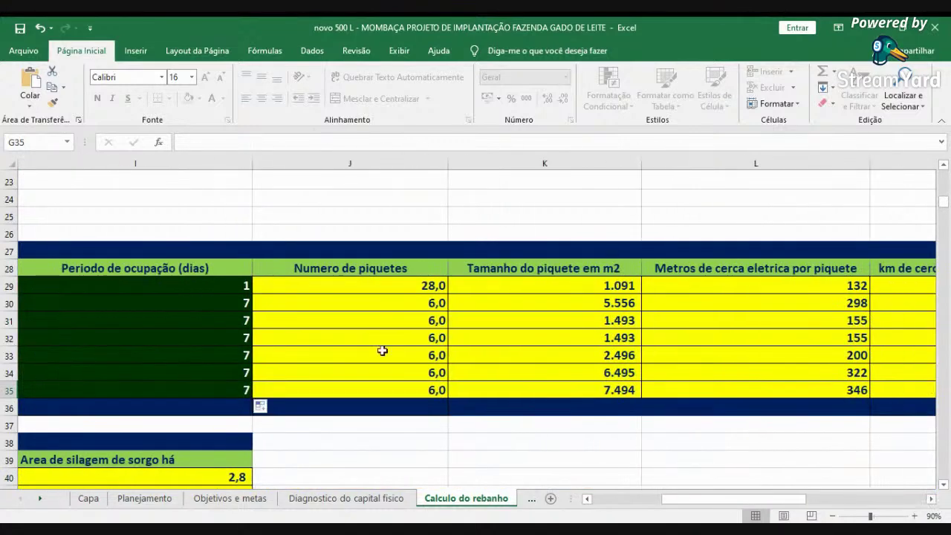
left_click(587, 498)
left_click(587, 498)
left_click(468, 338)
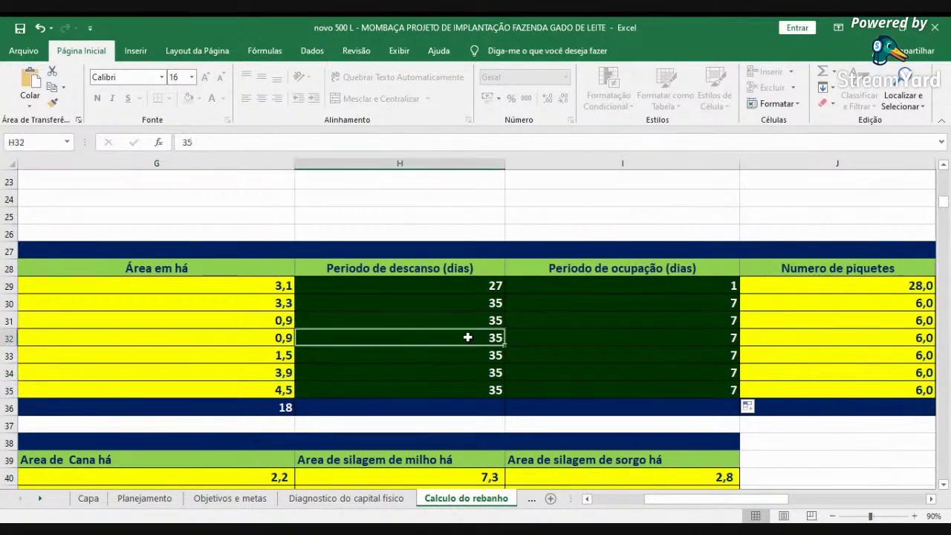
left_click(602, 500)
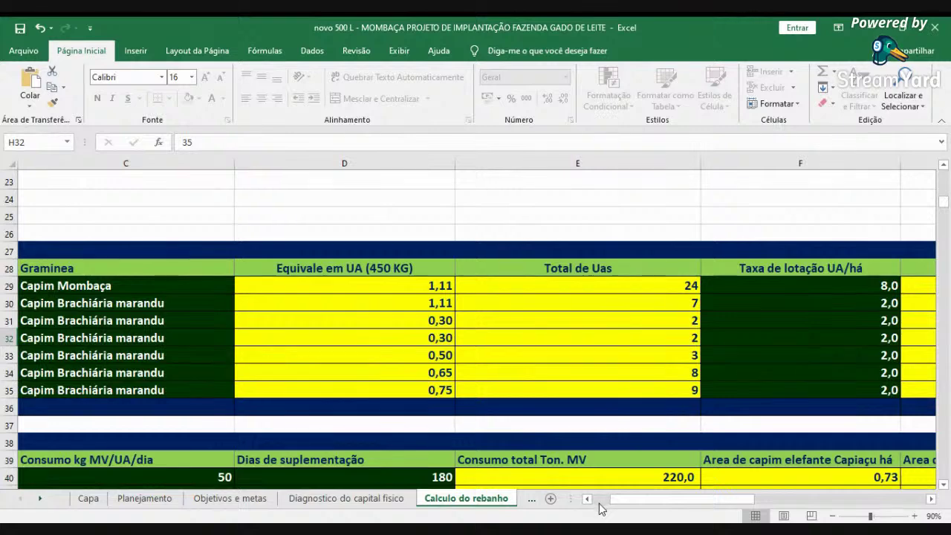
left_click(587, 499)
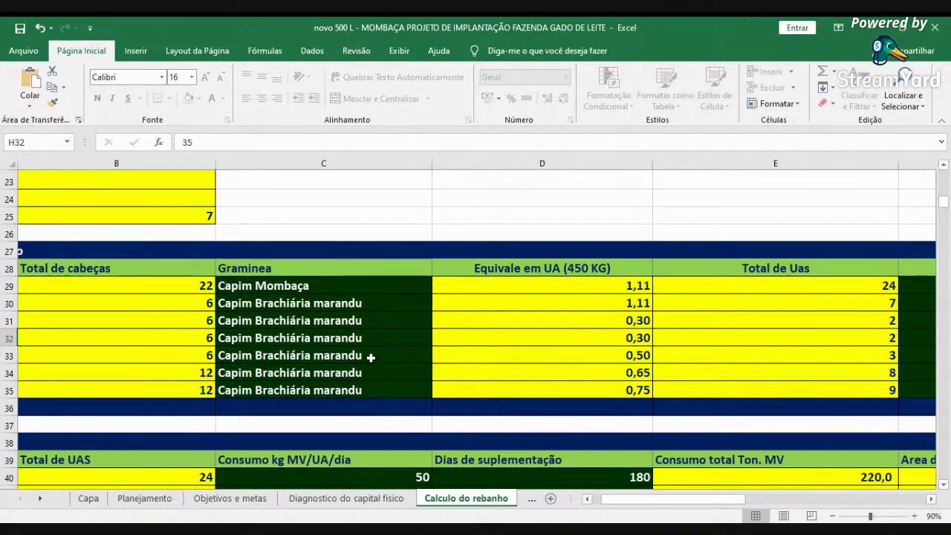
left_click(603, 503)
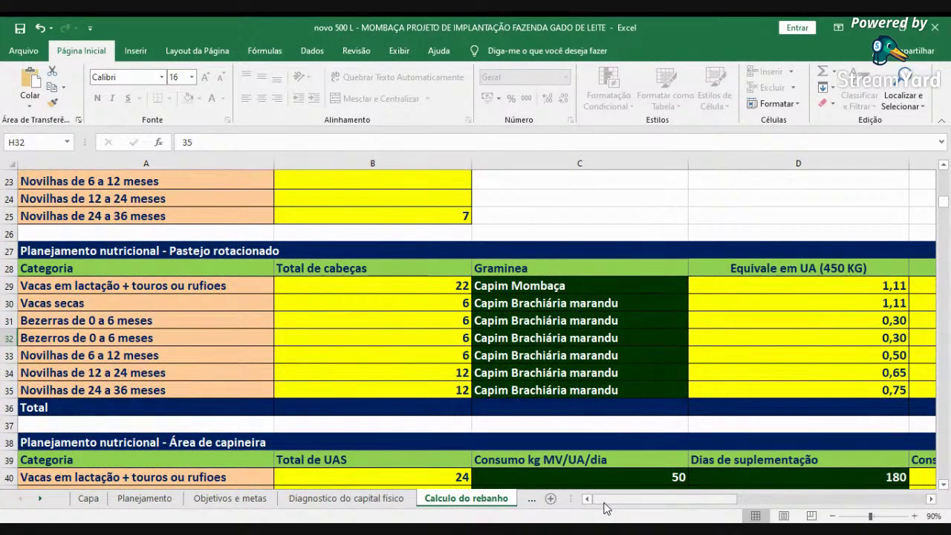
- Scroll past the herd composition rows back to row 26 and shift right to columns F–I
scroll(595, 448, "up", 6)
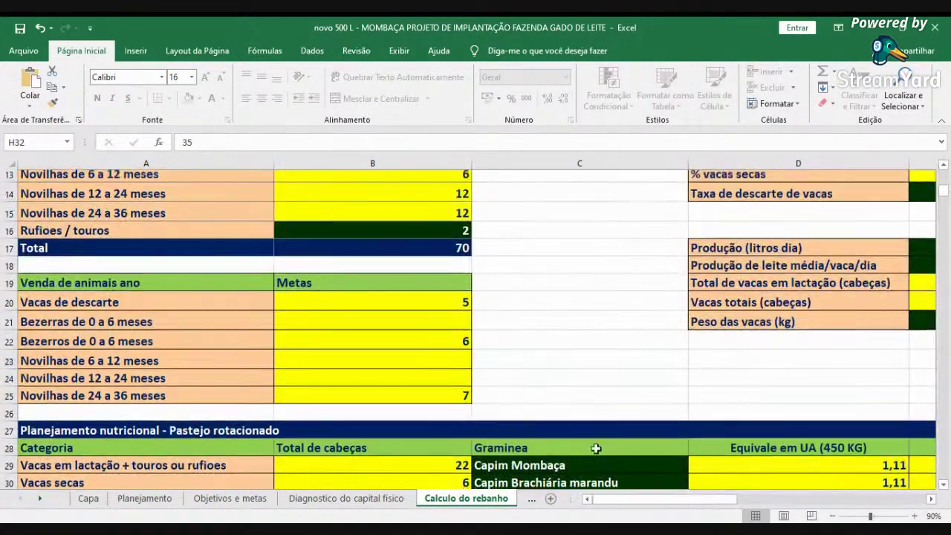
scroll(595, 447, "down", 5)
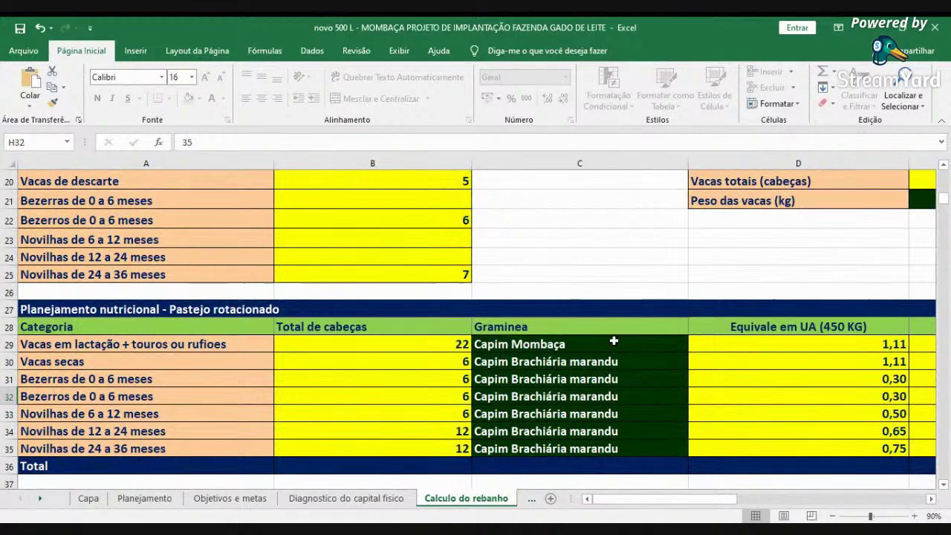
scroll(621, 327, "down", 2)
scroll(619, 320, "up", 4)
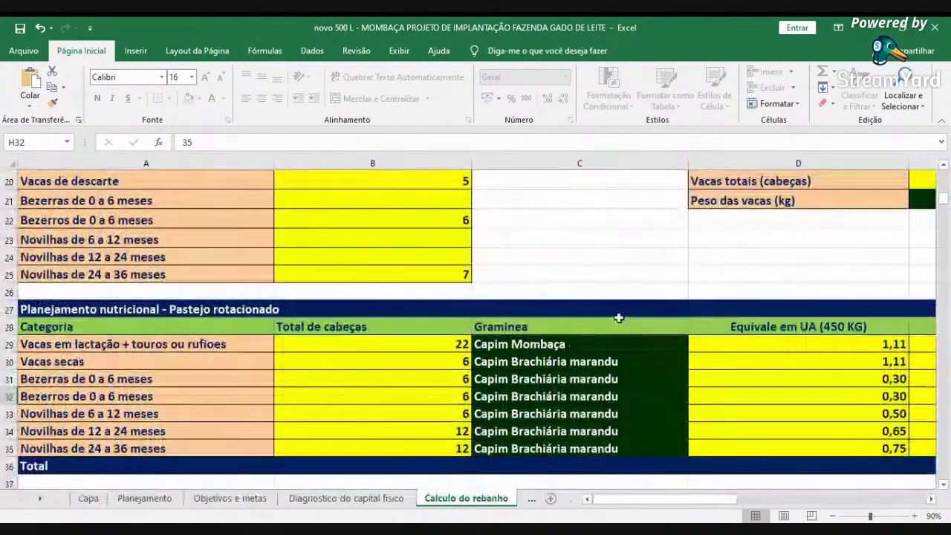
scroll(575, 236, "up", 2)
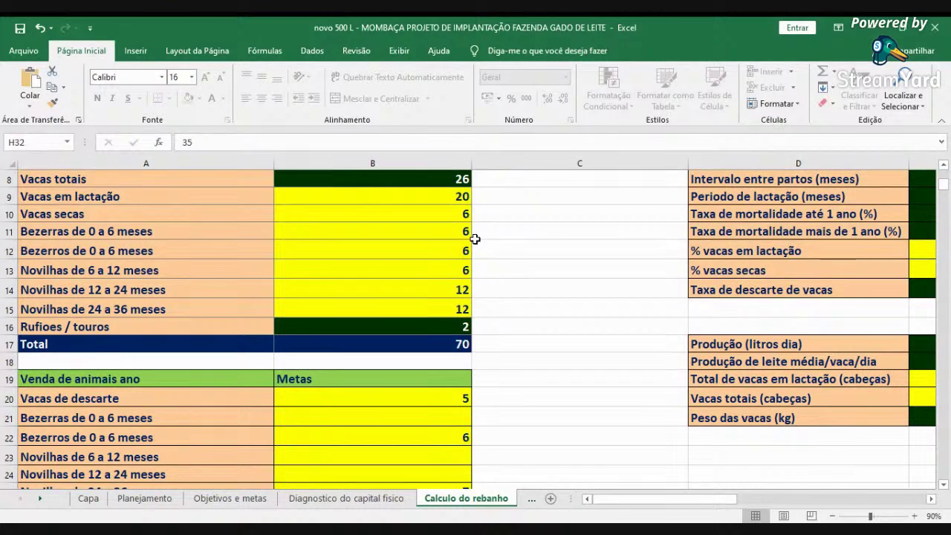
scroll(475, 253, "down", 6)
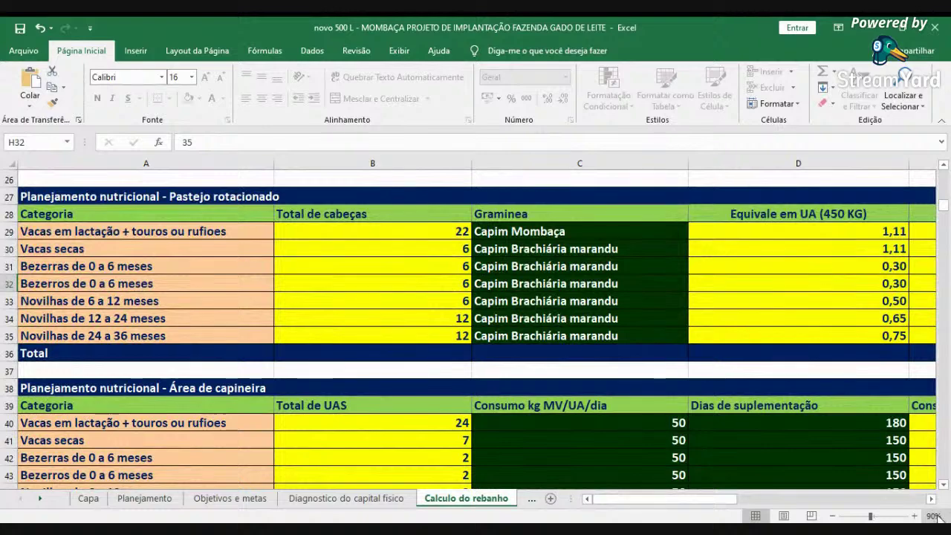
left_click(931, 499)
left_click(930, 498)
left_click(930, 500)
left_click(930, 500)
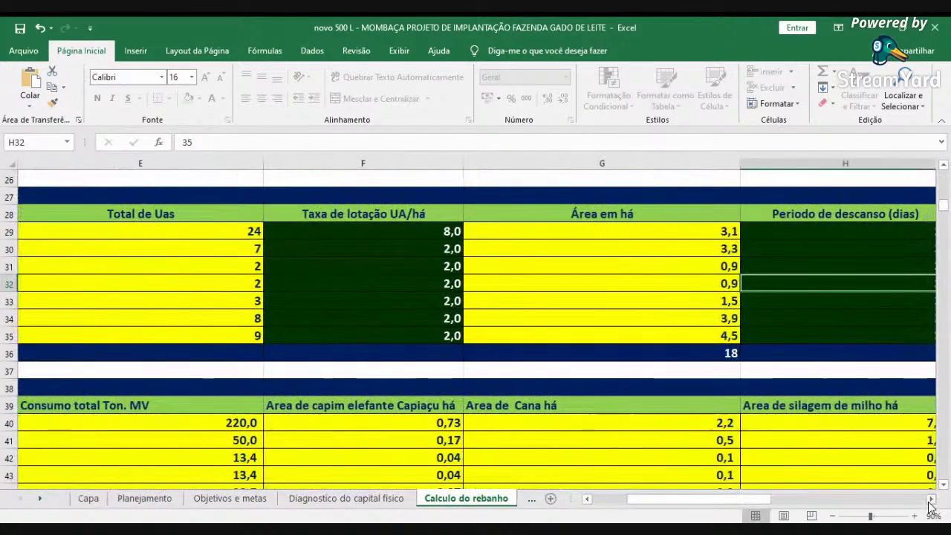
left_click(930, 500)
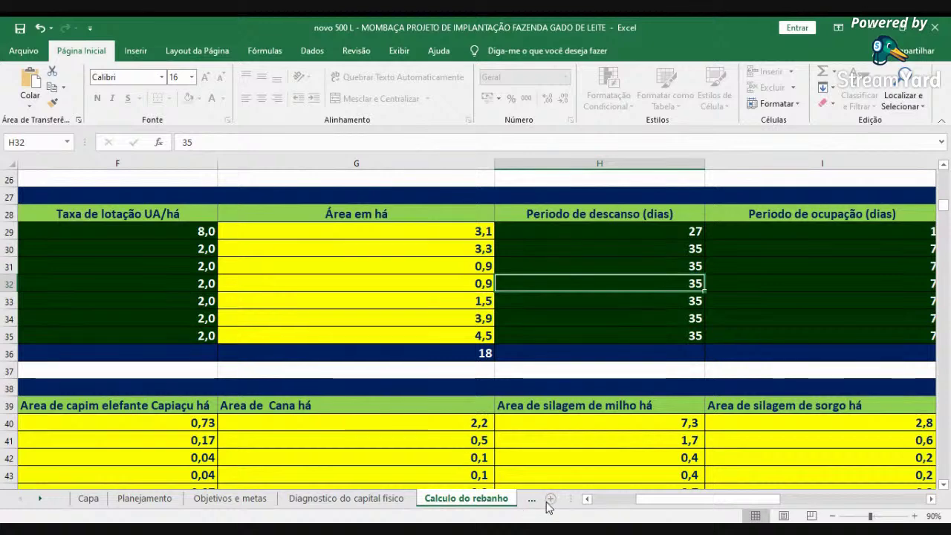
left_click(588, 502)
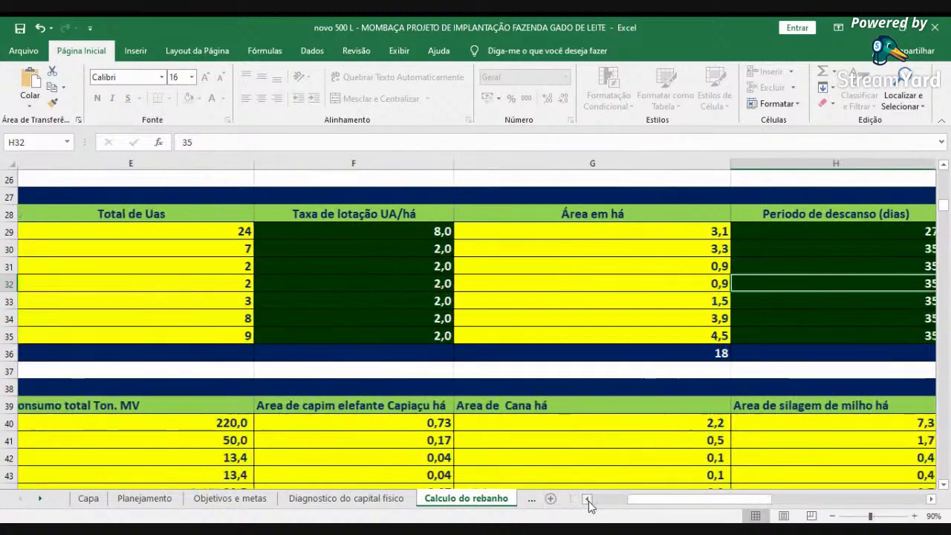
left_click(440, 299)
type("0")
key("Return")
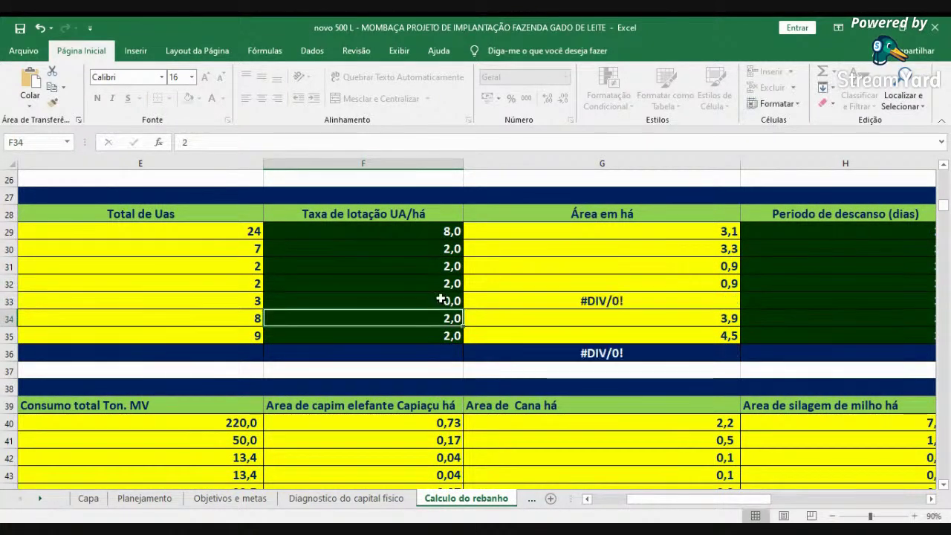
left_click(440, 299)
type("0,1")
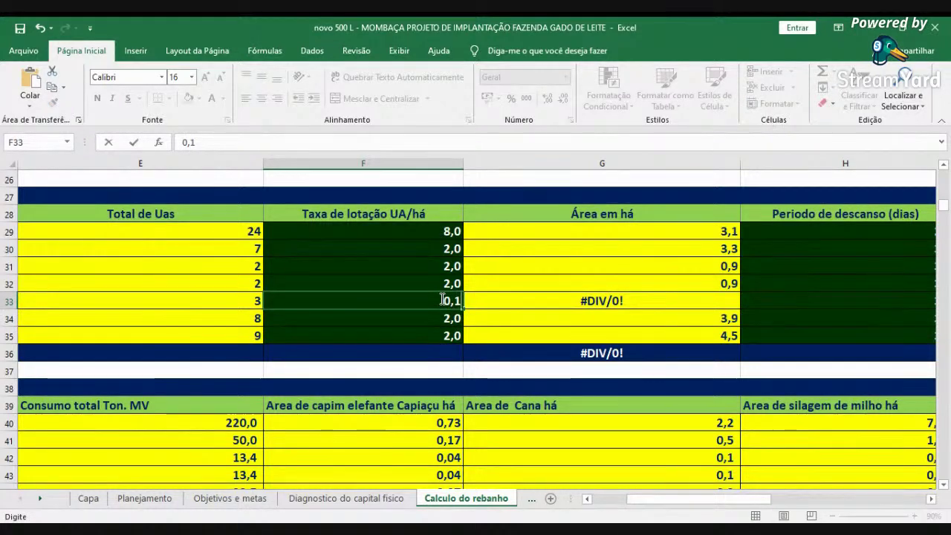
key("Return")
left_click(441, 300)
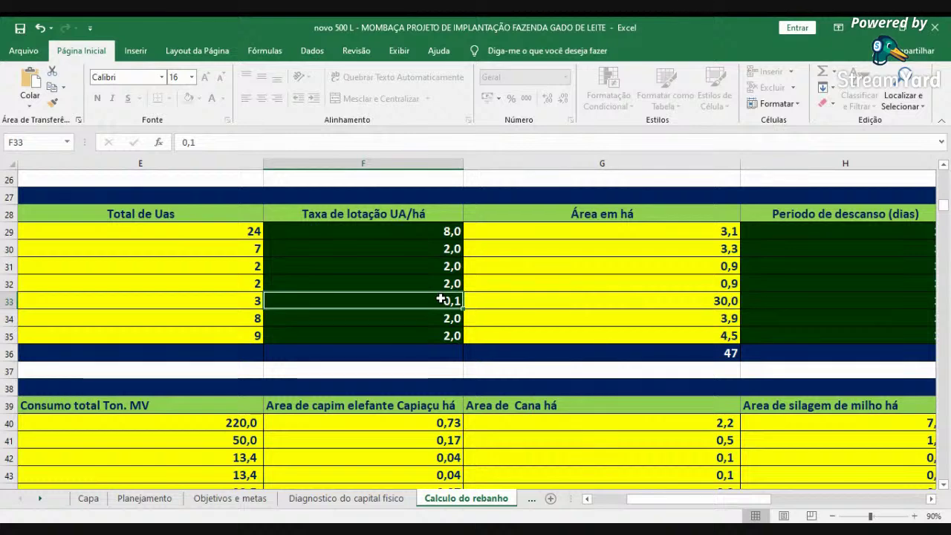
type("0")
key("BackSpace")
type("2,0")
key("Return")
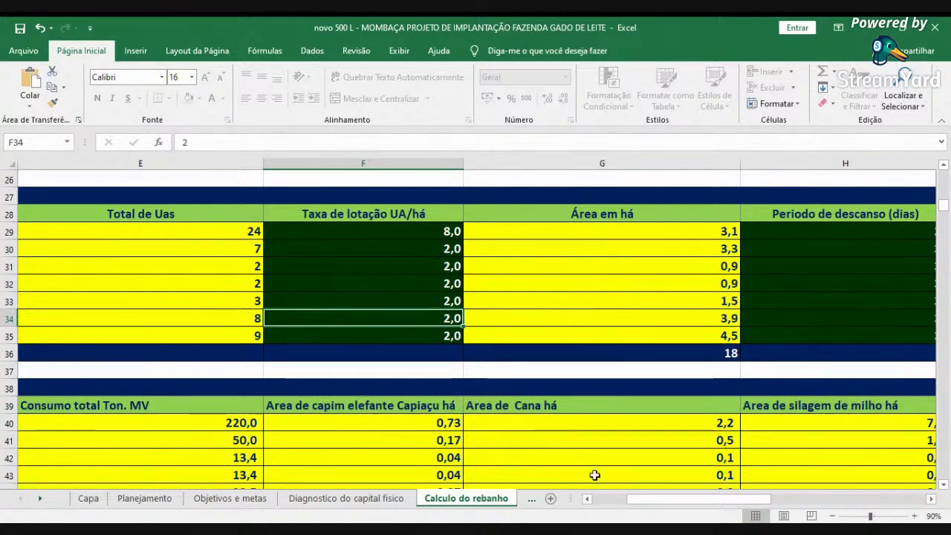
left_click(597, 499)
scroll(597, 405, "down", 2)
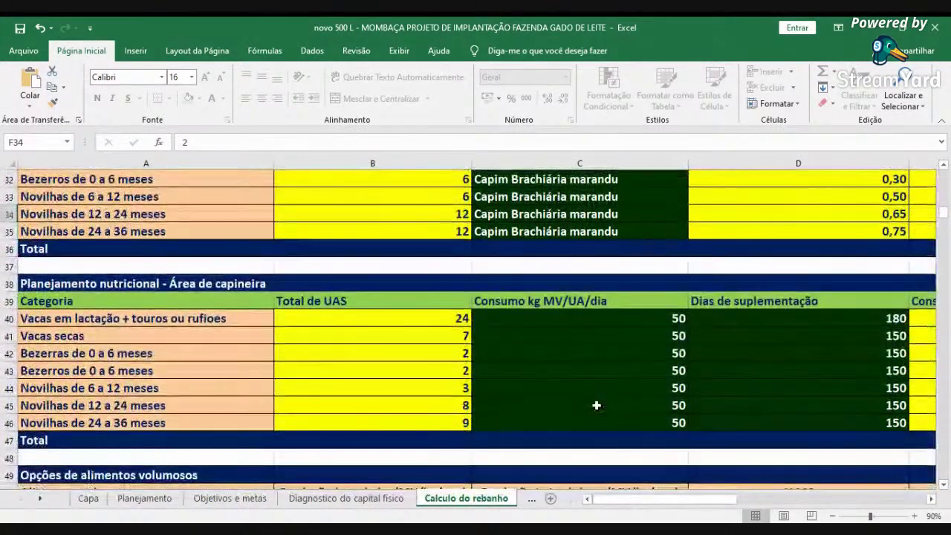
scroll(595, 406, "down", 1)
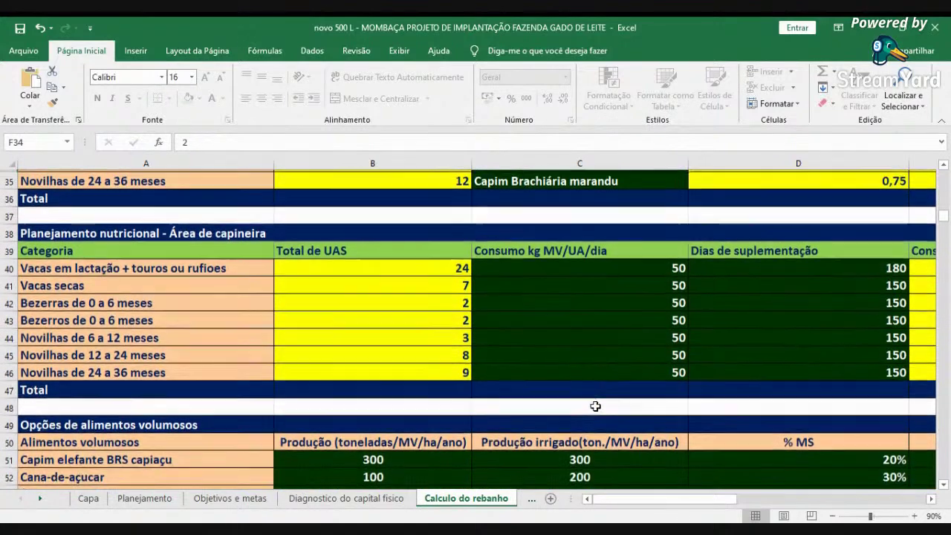
scroll(646, 386, "down", 1)
scroll(655, 380, "down", 1)
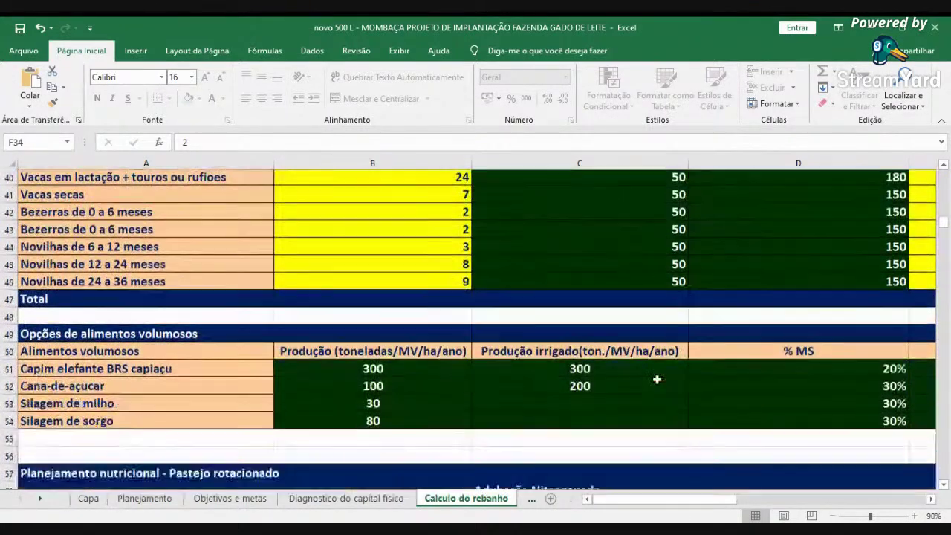
scroll(792, 334, "up", 2)
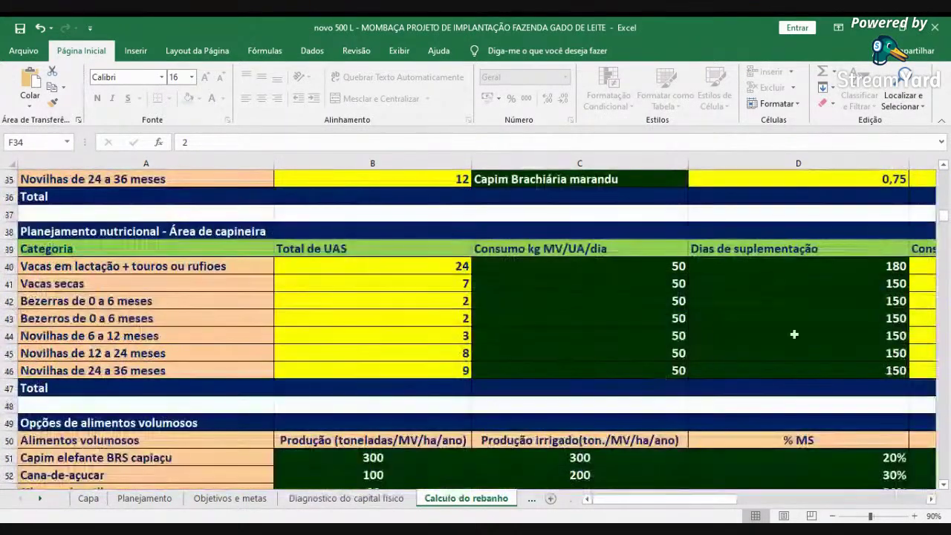
left_click(857, 267)
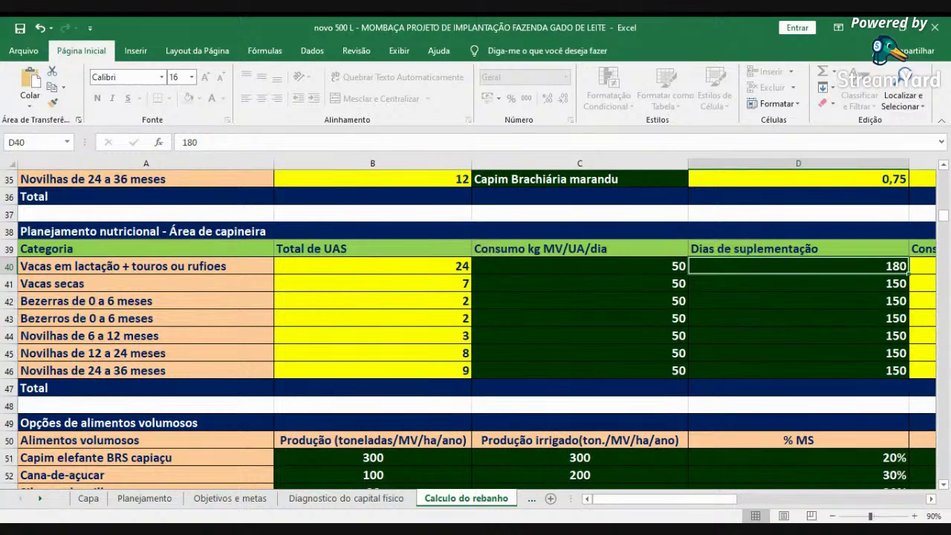
scroll(673, 496, "up", 1)
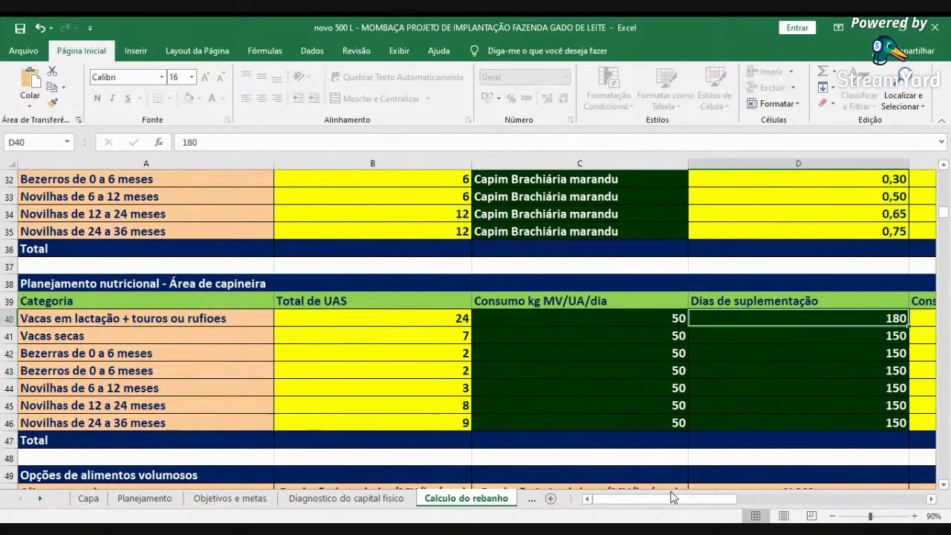
scroll(672, 496, "up", 3)
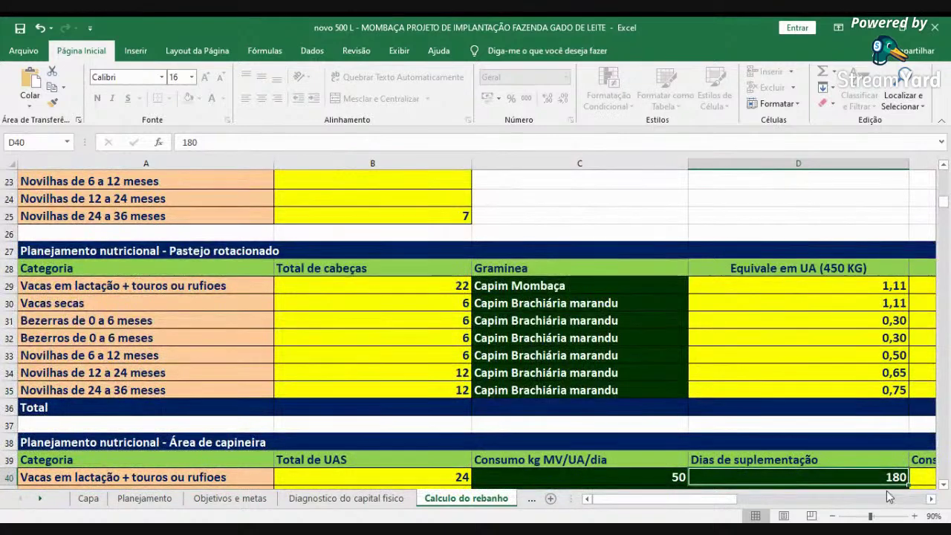
left_click(899, 499)
- Locate Mombaça's 180-day value in cell O15 of the per-piquete table
left_click(898, 499)
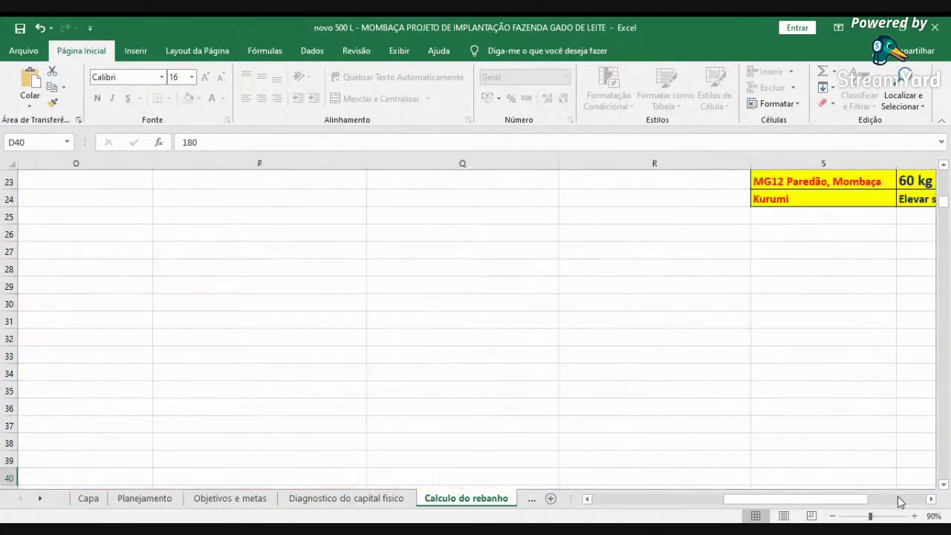
scroll(789, 424, "up", 4)
left_click(695, 502)
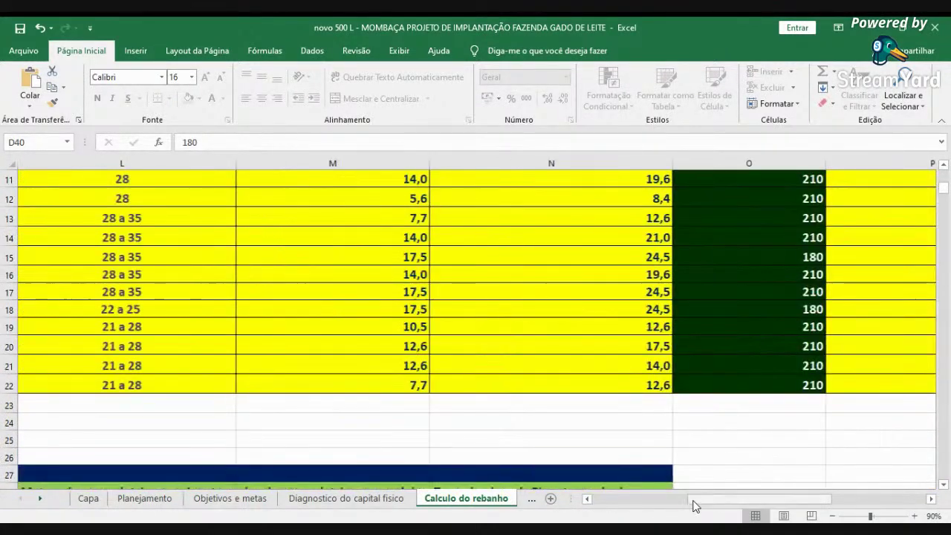
scroll(764, 376, "up", 2)
scroll(765, 424, "down", 2)
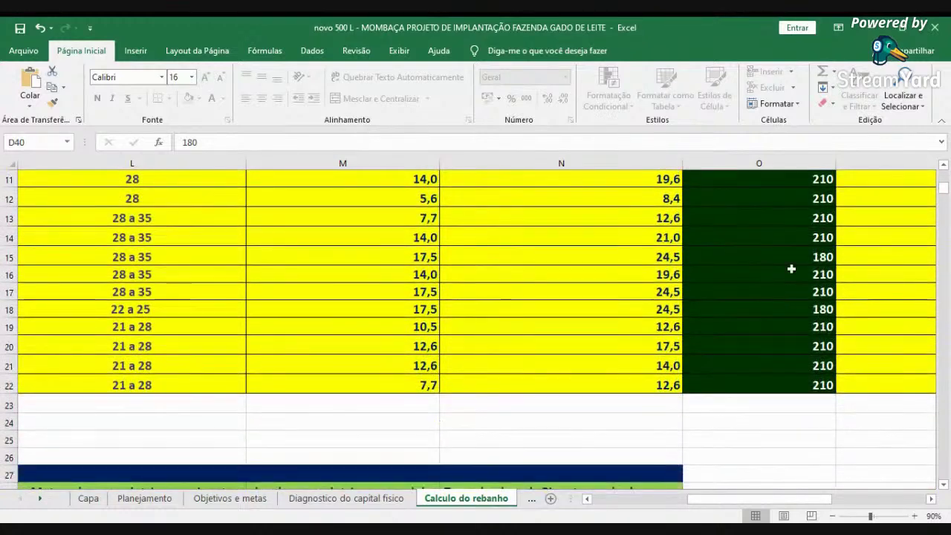
left_click(789, 310)
key("Left")
key("Left")
key("Left")
key("Left")
key("Left")
key("Left")
key("Left")
key("Left")
key("Left")
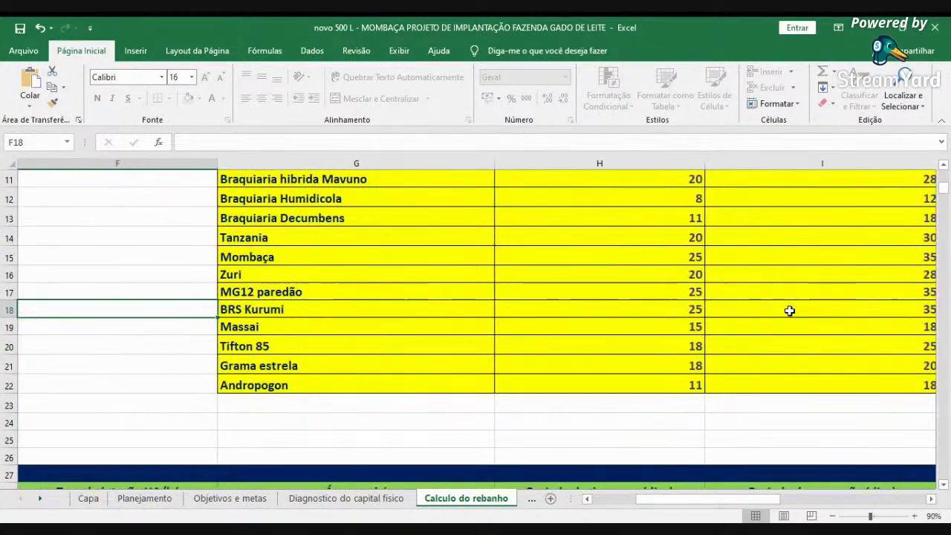
key("Up")
key("Up")
key("Up")
key("Right")
key("Right")
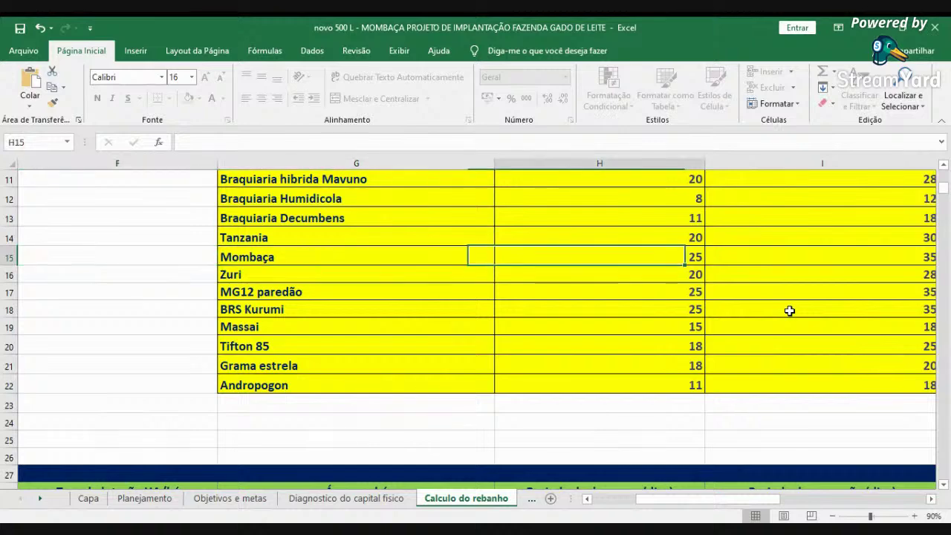
key("Right")
key("Right")
key("Right")
key("Right")
key("Right")
key("Right")
key("Right")
key("Right")
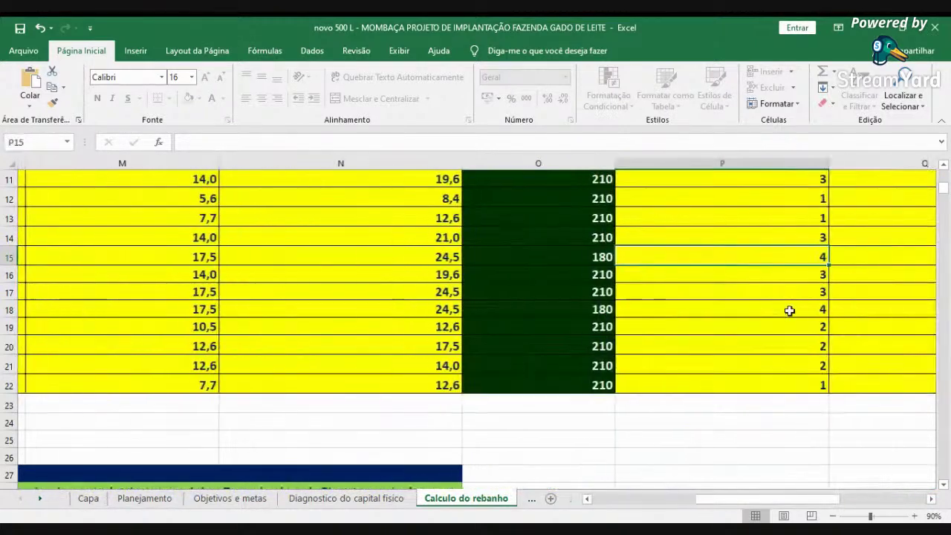
key("Left")
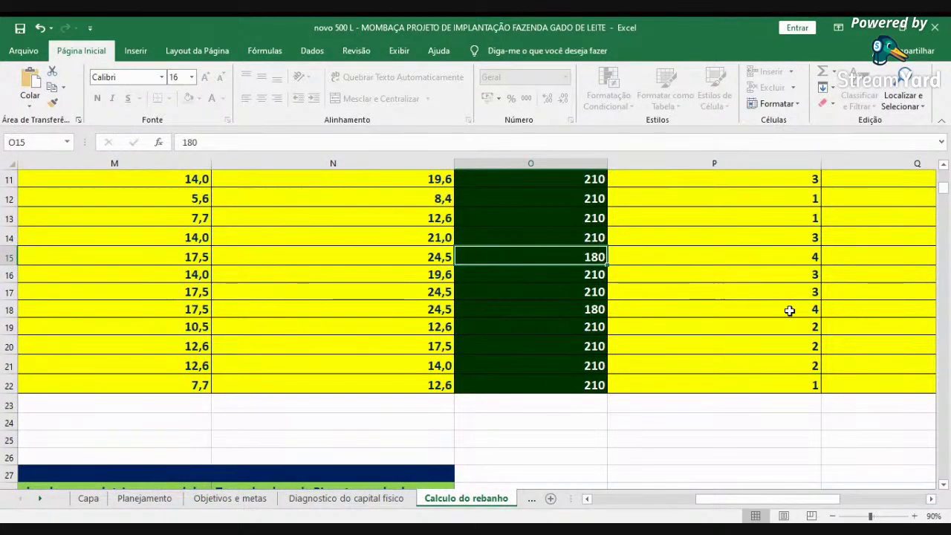
- Change O15 to 365, note P15 drop to 2, then restore 180
type("365")
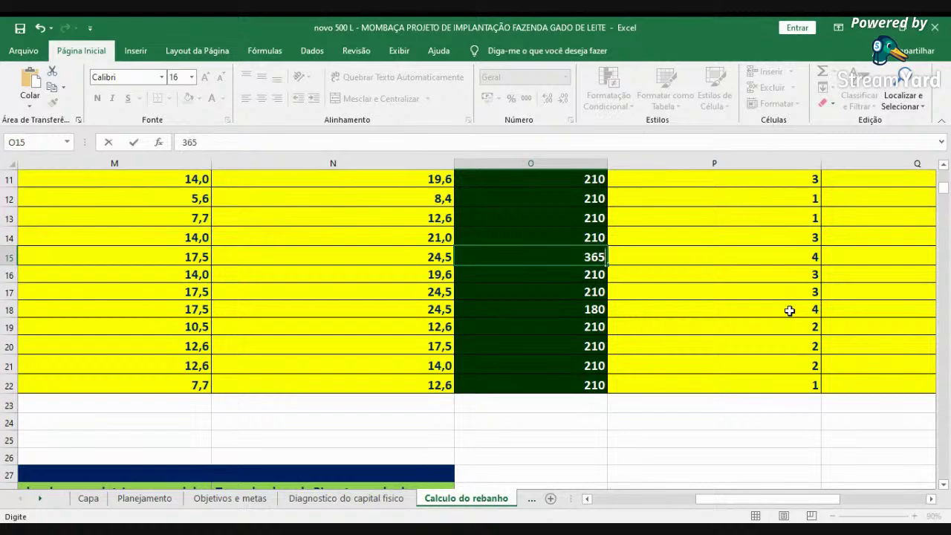
key("Return")
key("Up")
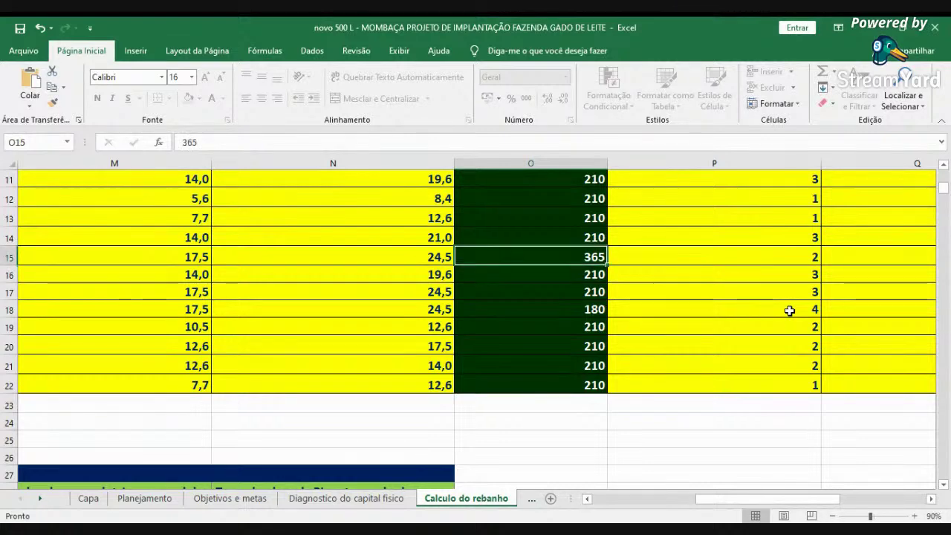
key("Right")
key("Right")
key("Left")
key("Left")
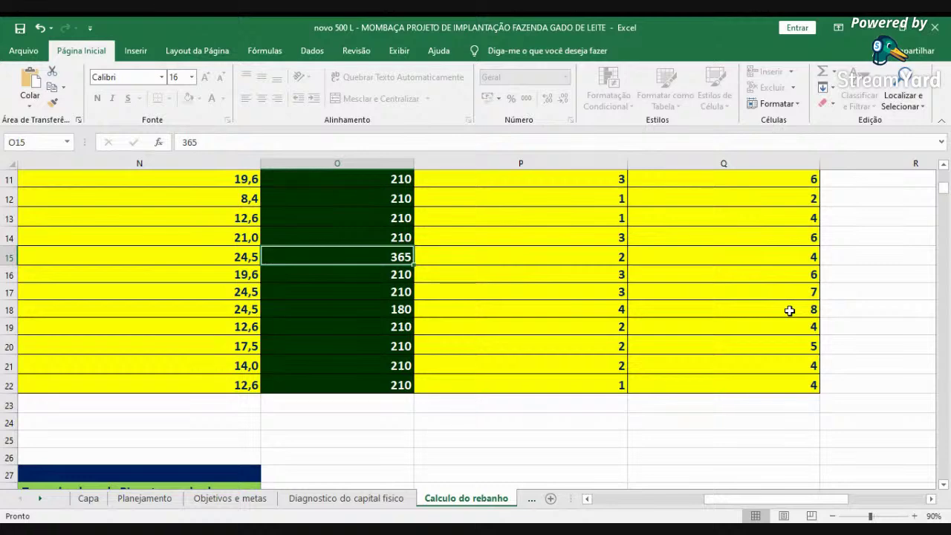
type("180")
key("Return")
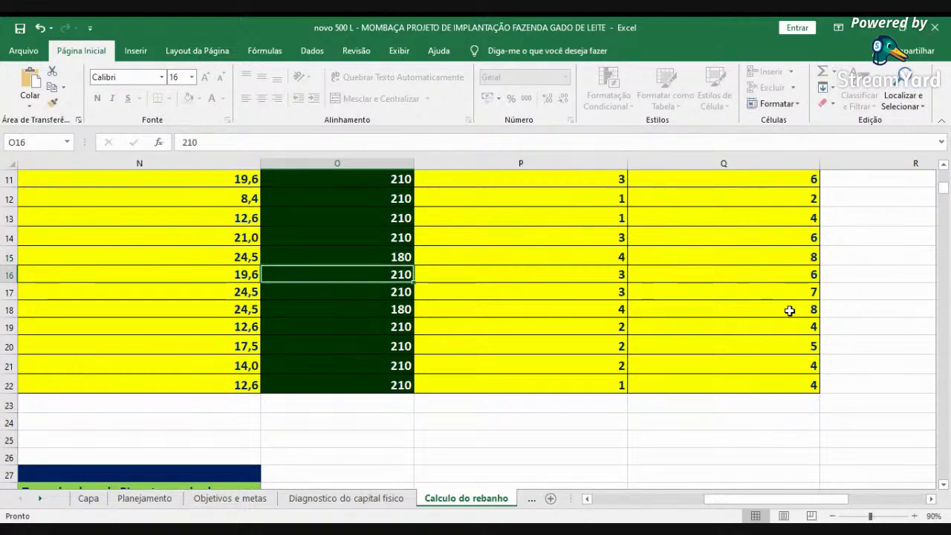
- Return to column A and scroll down to the capineira planning table
left_click(600, 504)
left_click(600, 503)
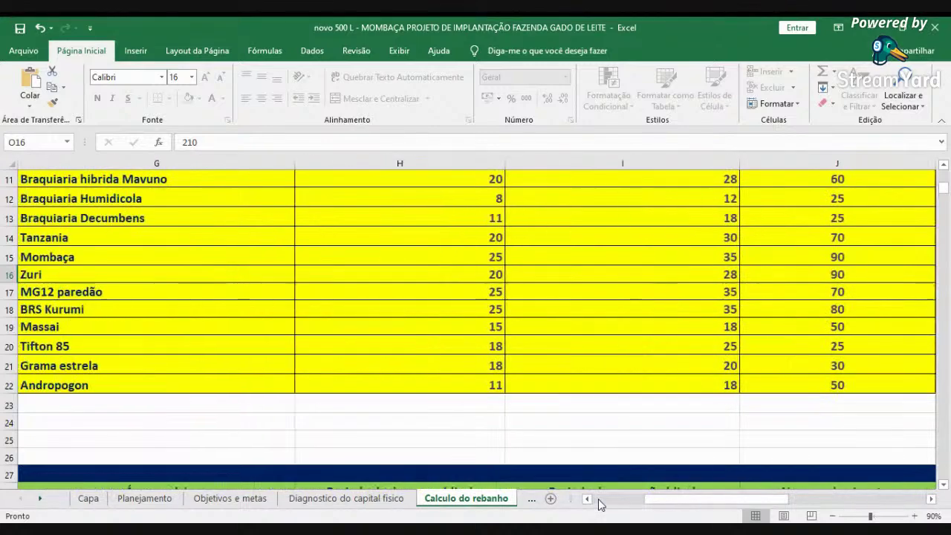
left_click(600, 504)
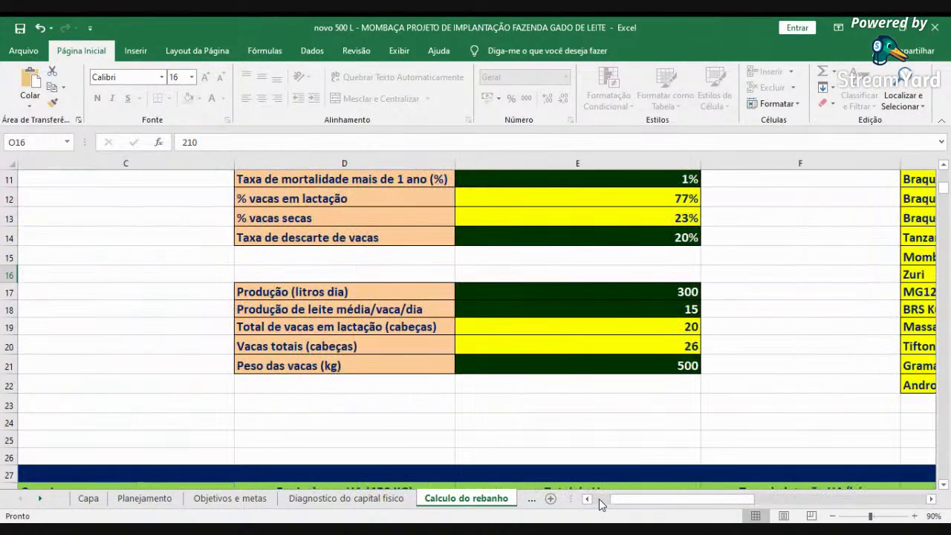
left_click(601, 504)
scroll(648, 405, "down", 4)
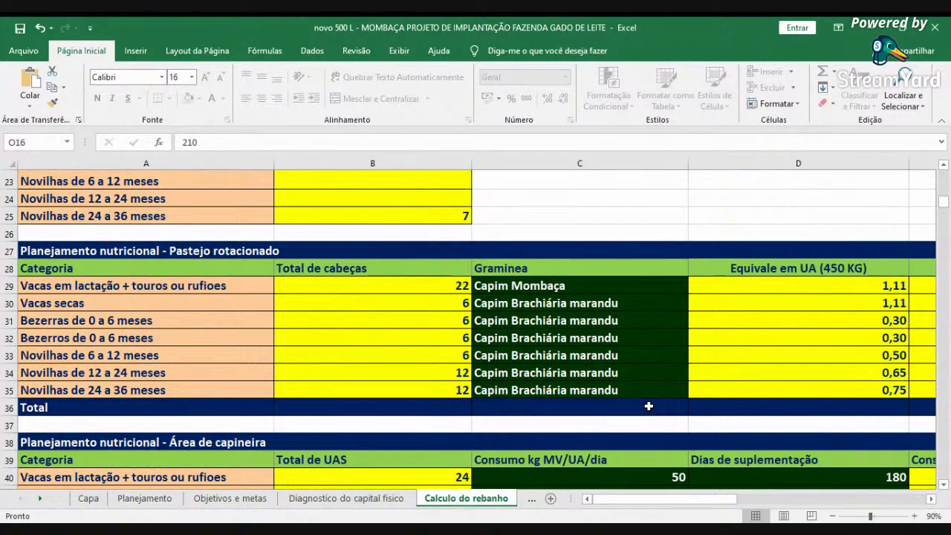
scroll(648, 406, "down", 4)
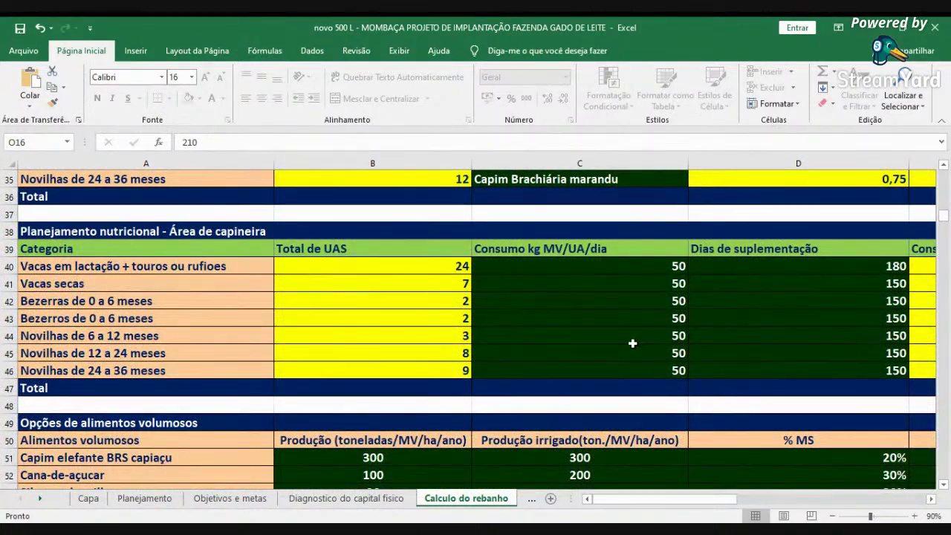
left_click(931, 499)
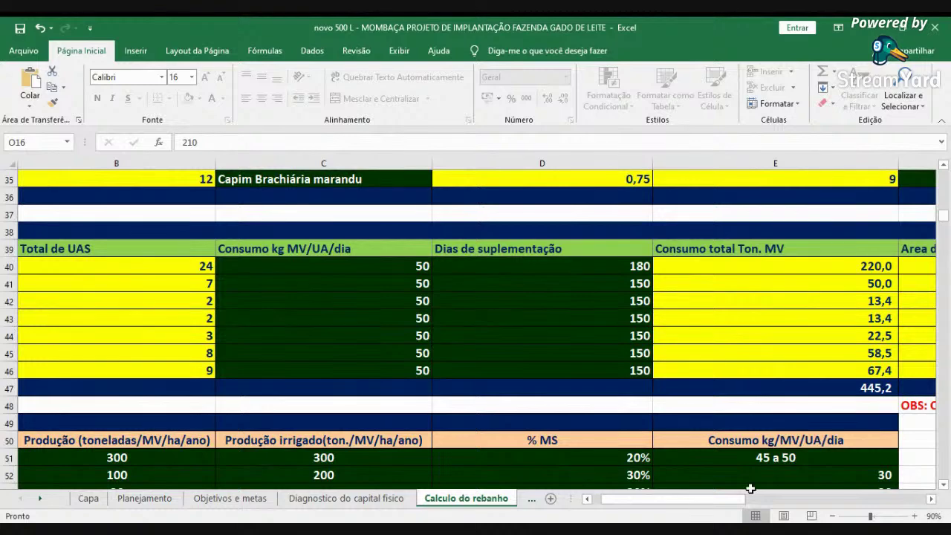
scroll(750, 488, "down", 1)
scroll(605, 499, "left", 1)
scroll(462, 347, "down", 1)
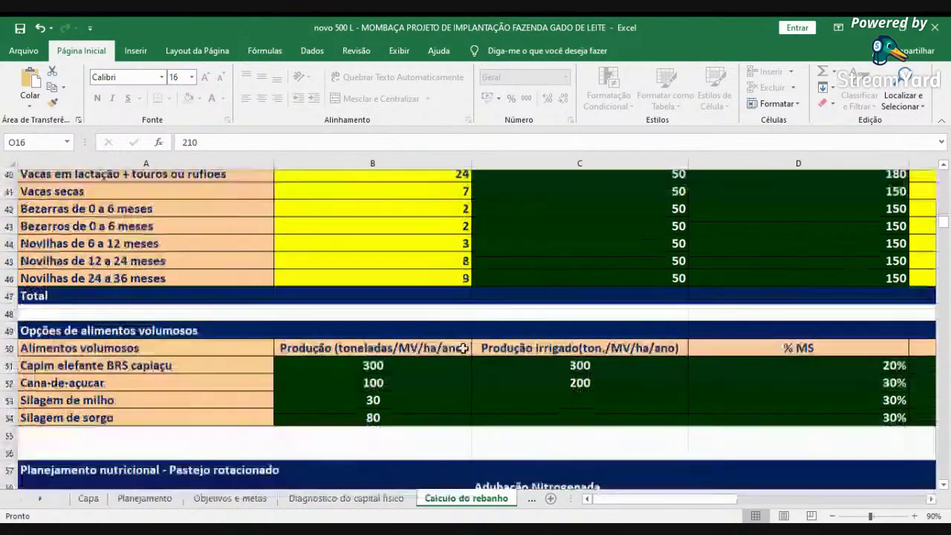
scroll(462, 348, "down", 1)
- Check Cana-de-açucar, Silagem de milho and Silagem de sorgo in cells A52–A54
left_click(113, 371)
left_click(121, 388)
left_click(121, 405)
left_click(931, 499)
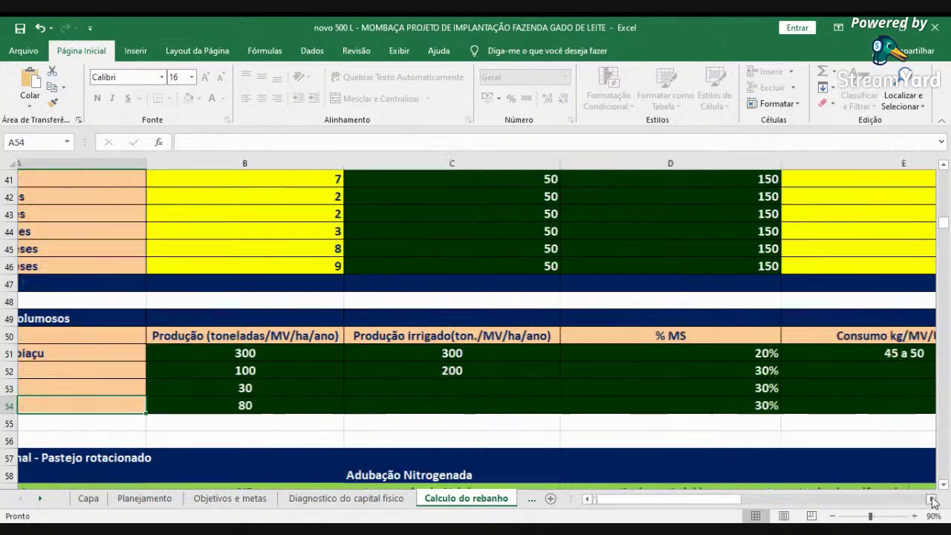
left_click(930, 498)
scroll(925, 502, "up", 2)
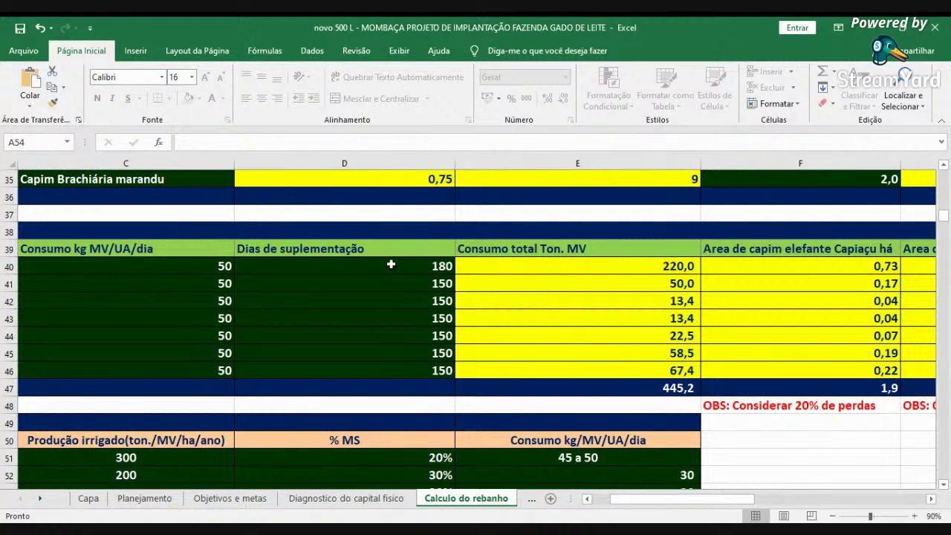
- Inspect F47's =SOMA(F40:F46)/0,8 total, then check the corn silage area in H40
left_click(930, 499)
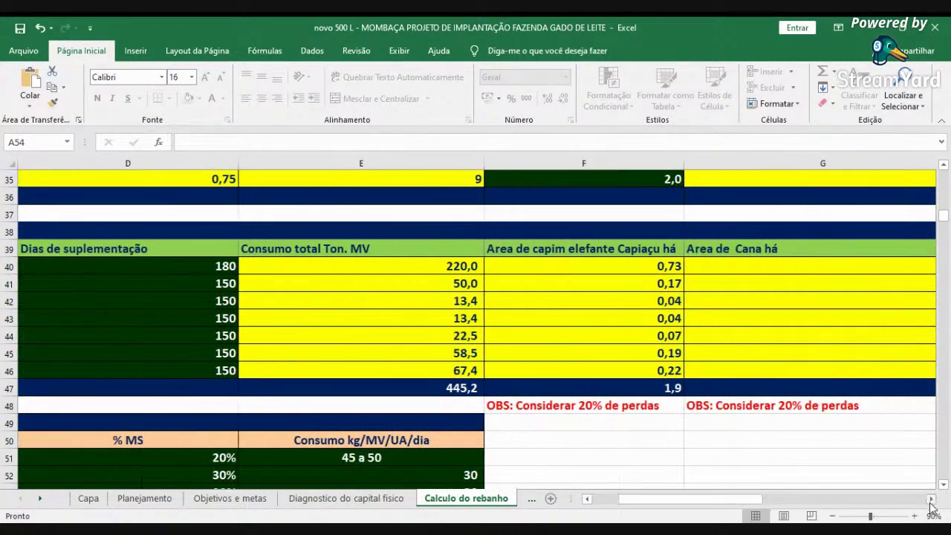
left_click(654, 392)
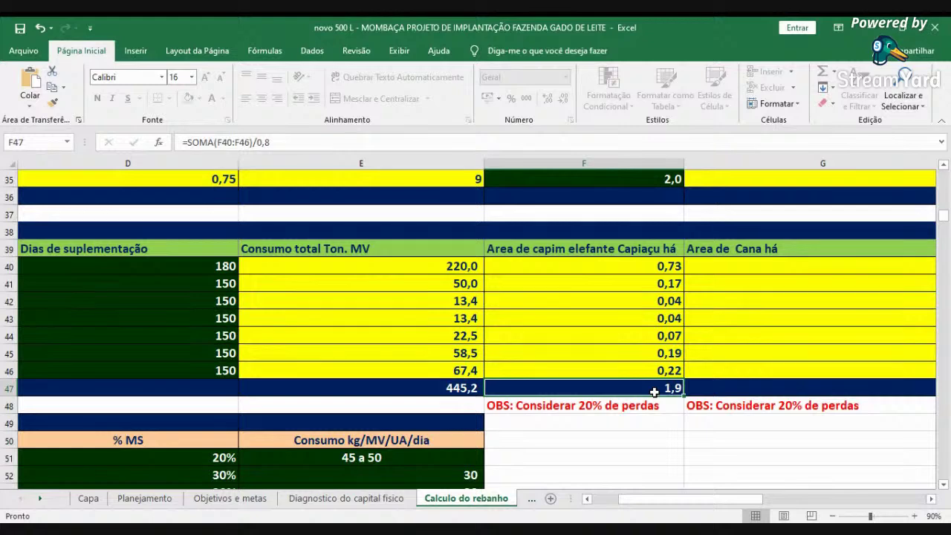
left_click(930, 498)
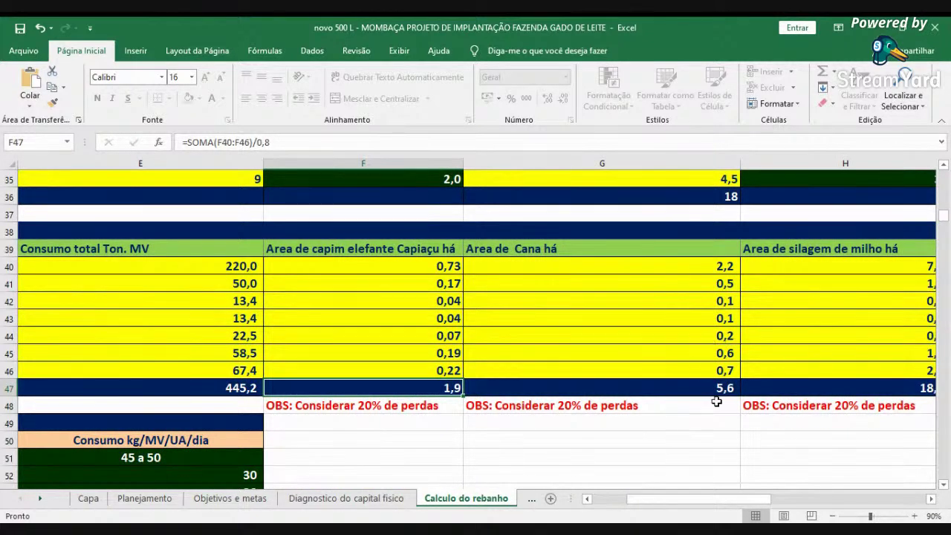
left_click(930, 498)
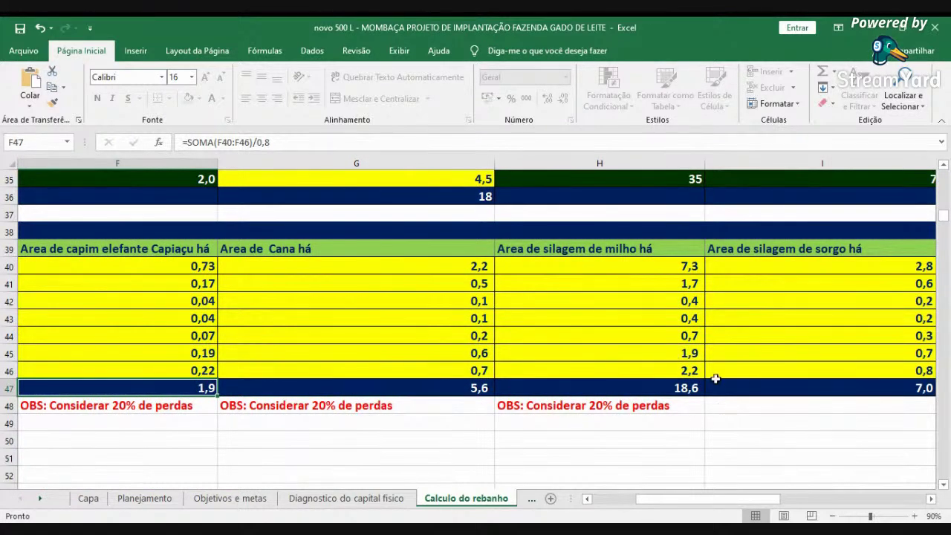
left_click(931, 499)
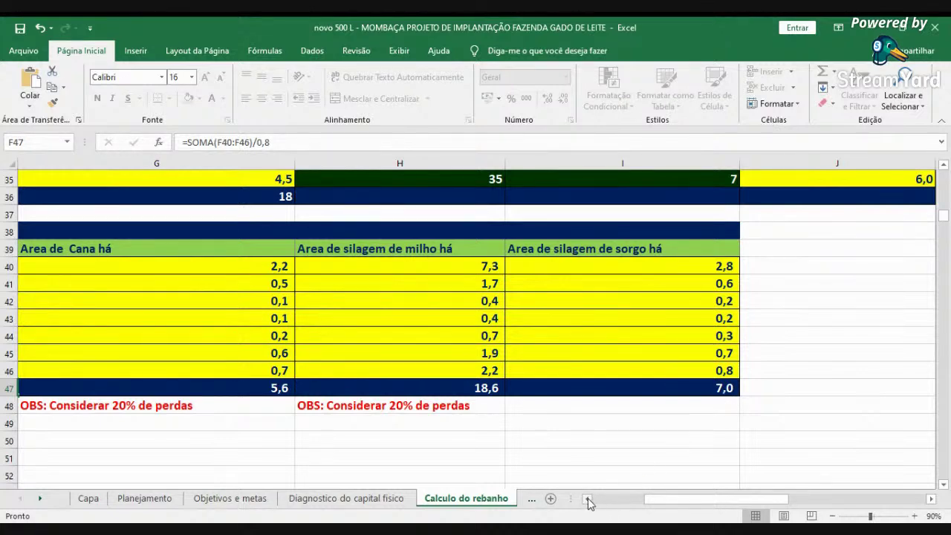
left_click(441, 267)
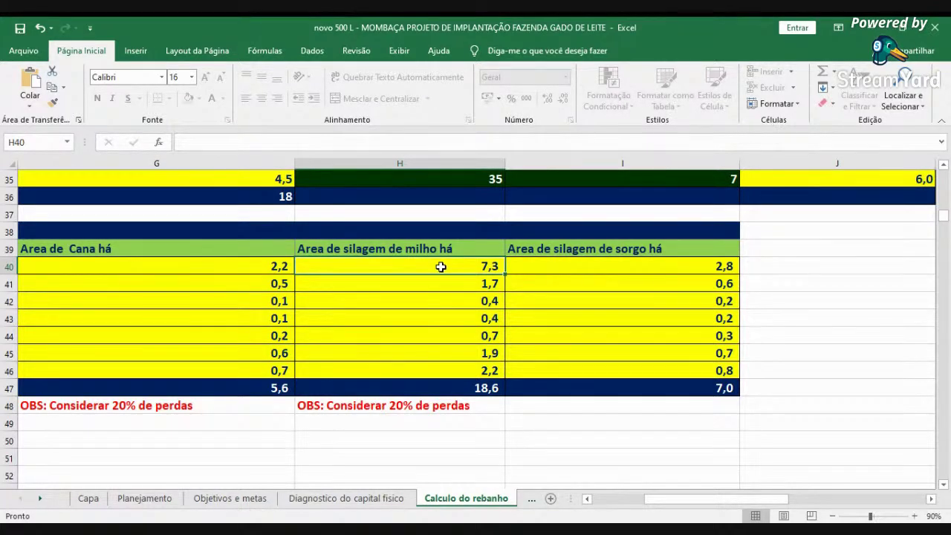
scroll(440, 267, "left", 2)
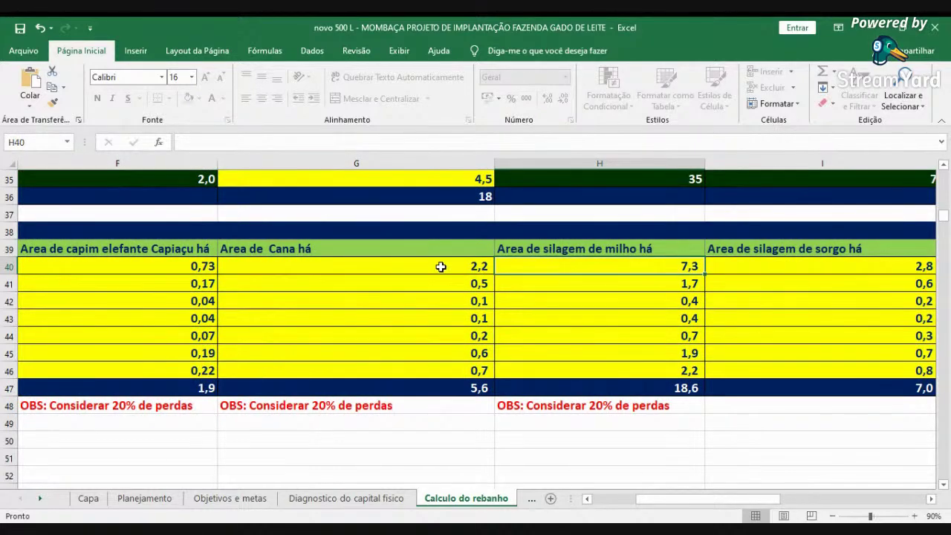
- Check the elephant grass area cells F40–F41, then scroll to the fertilization tables in columns P–T
key("Left")
key("Left")
key("Left")
key("Left")
key("Left")
key("Left")
key("Left")
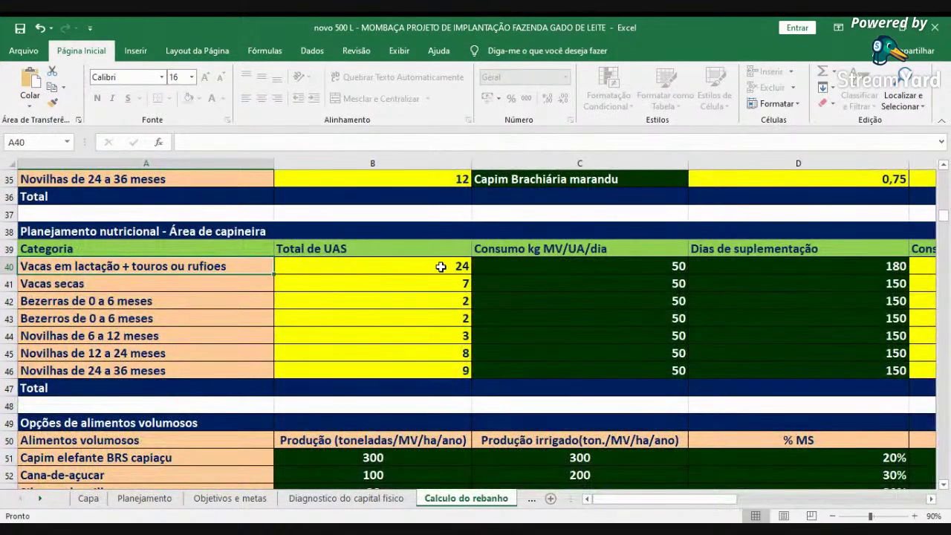
key("Right")
key("Right")
key("Right")
key("Right")
key("Right")
key("Right")
key("Right")
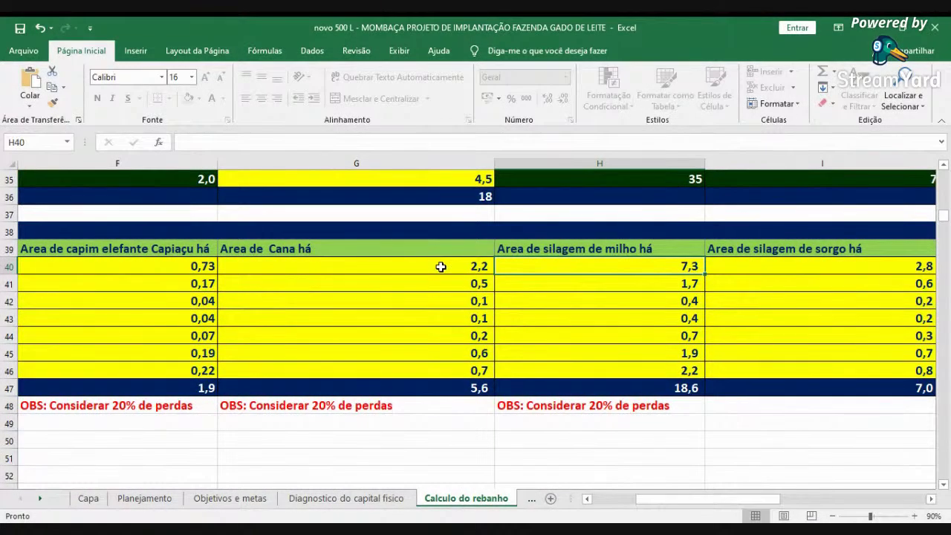
key("Left")
key("Left")
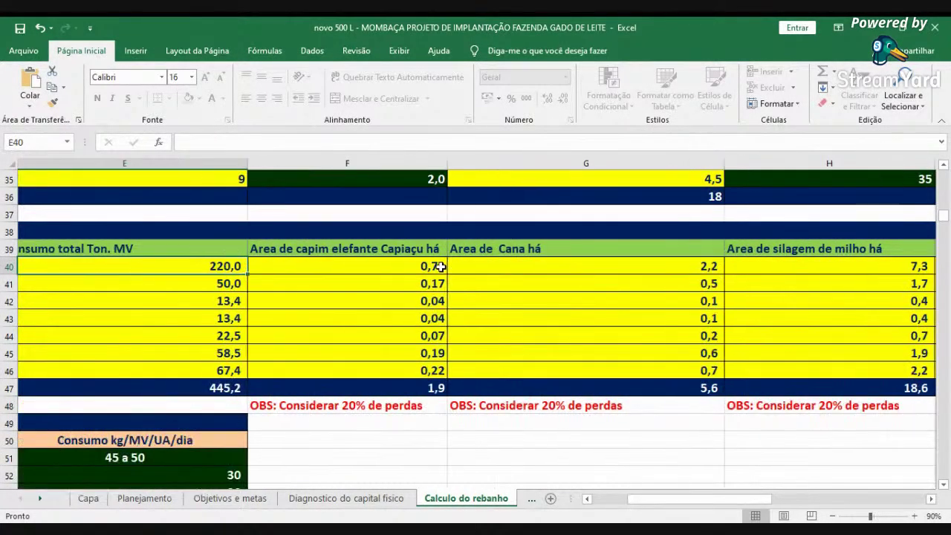
key("Down")
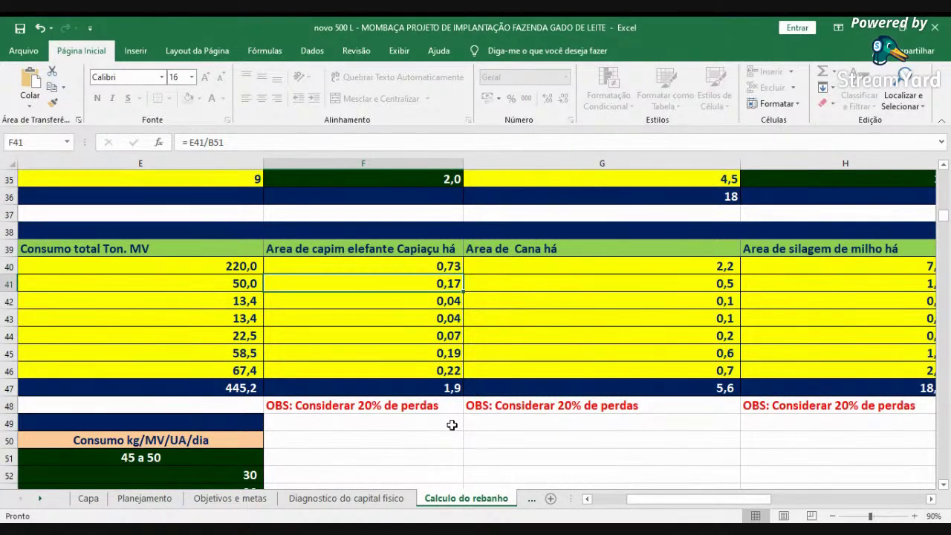
key("Left")
key("Left")
key("Left")
key("Left")
key("Left")
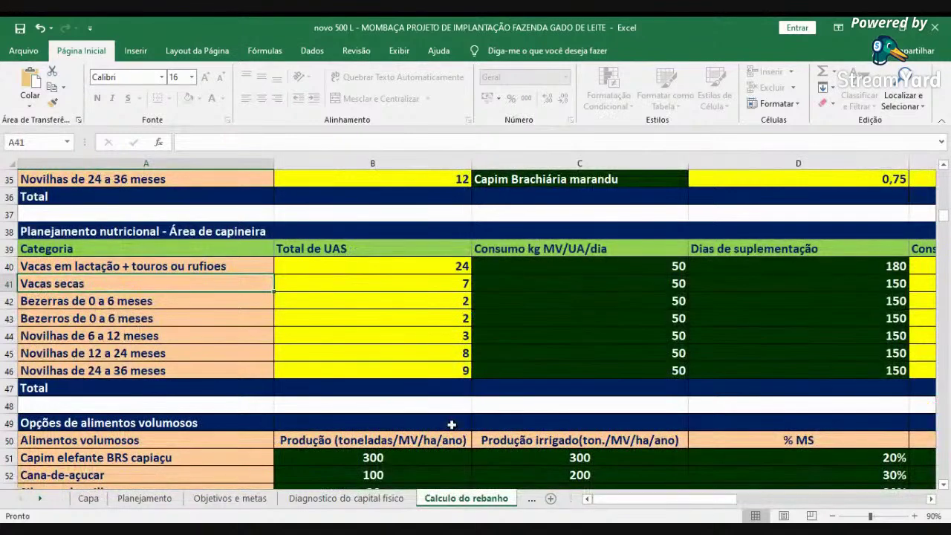
scroll(736, 316, "up", 9)
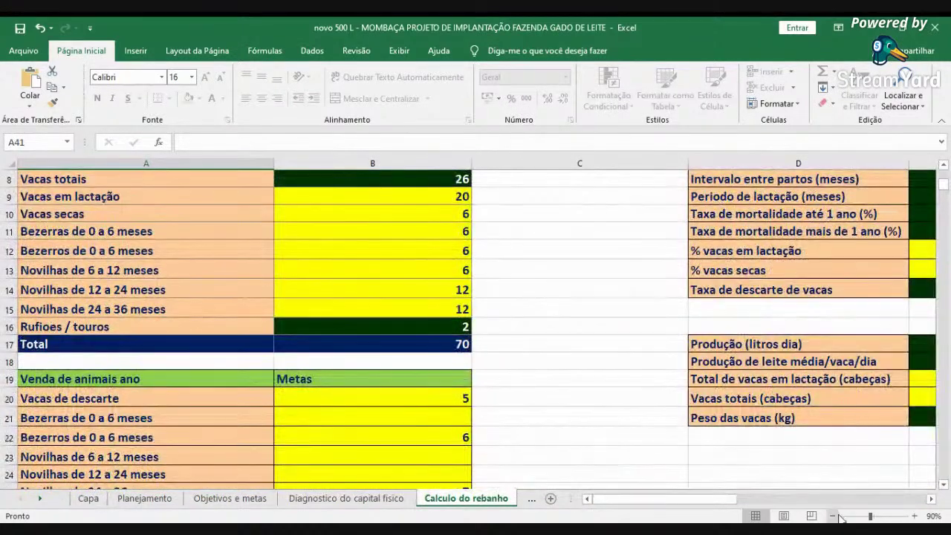
scroll(879, 507, "right", 15)
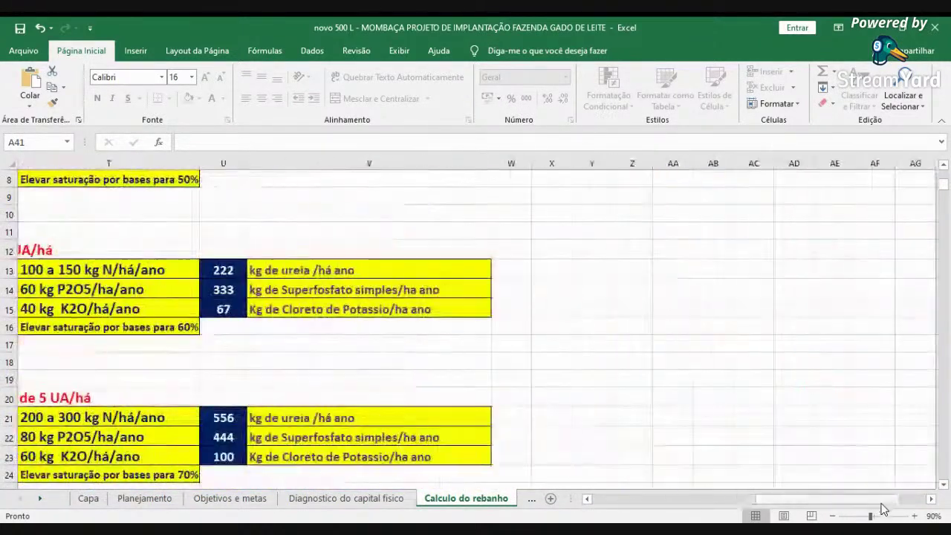
scroll(605, 428, "up", 2)
left_click(587, 499)
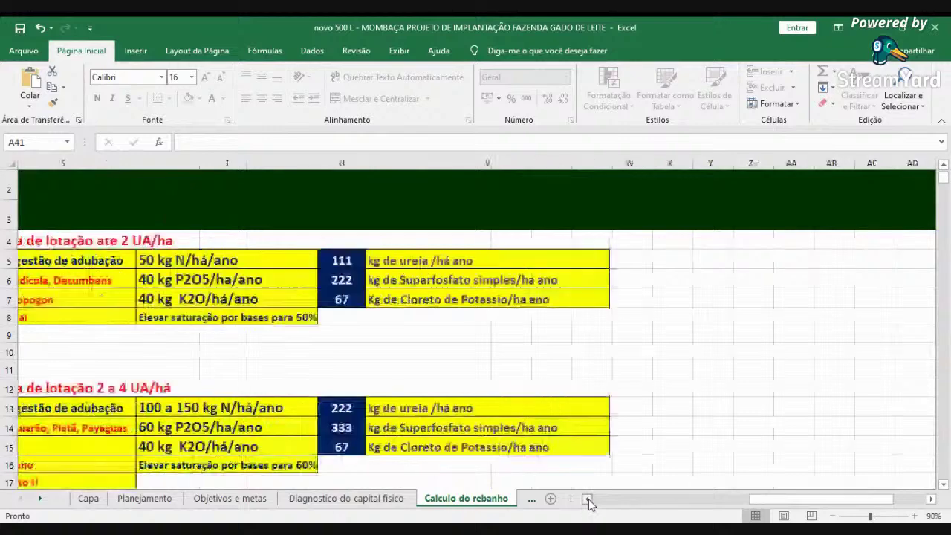
left_click(586, 499)
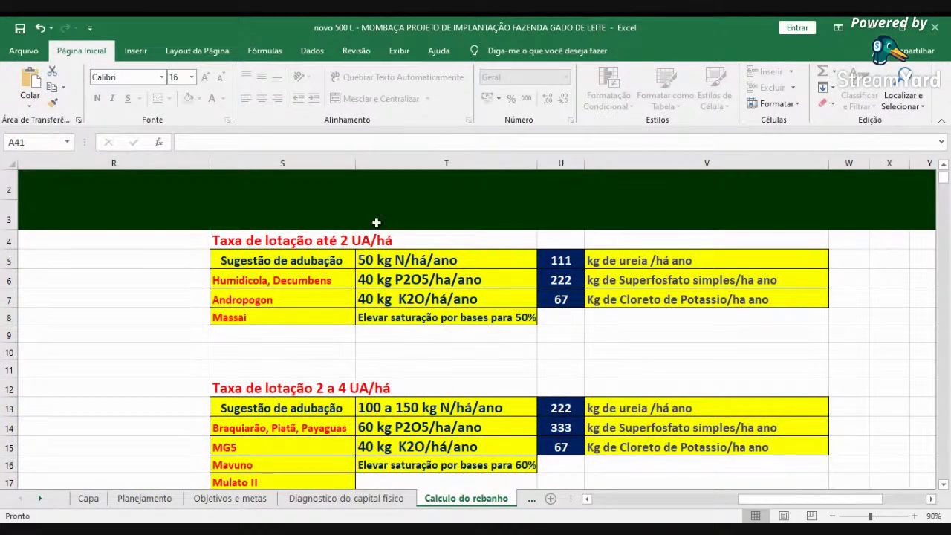
left_click(295, 283)
left_click(286, 301)
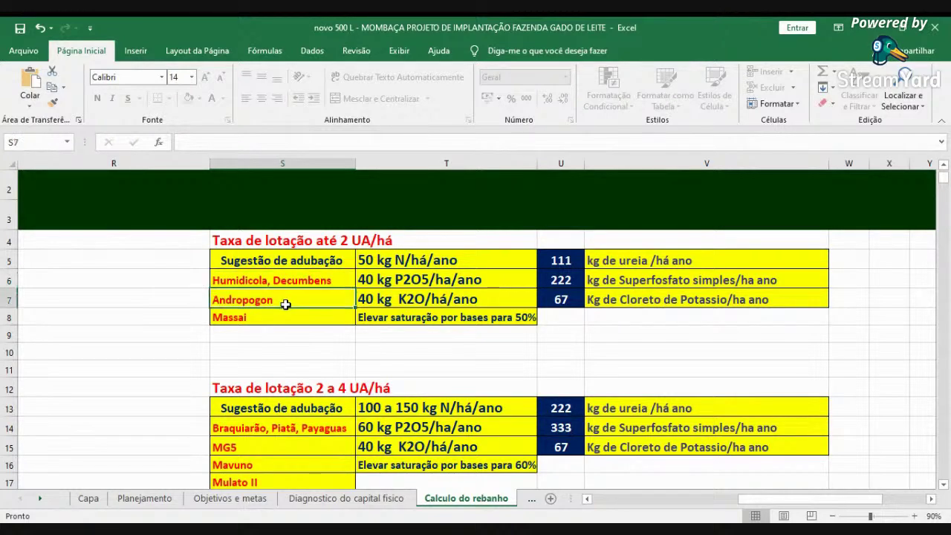
left_click(287, 324)
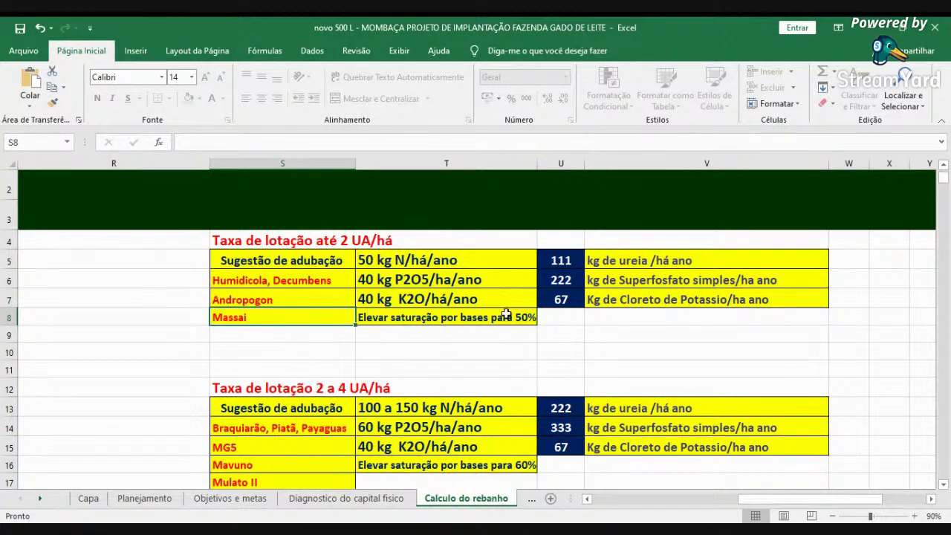
left_click(365, 255)
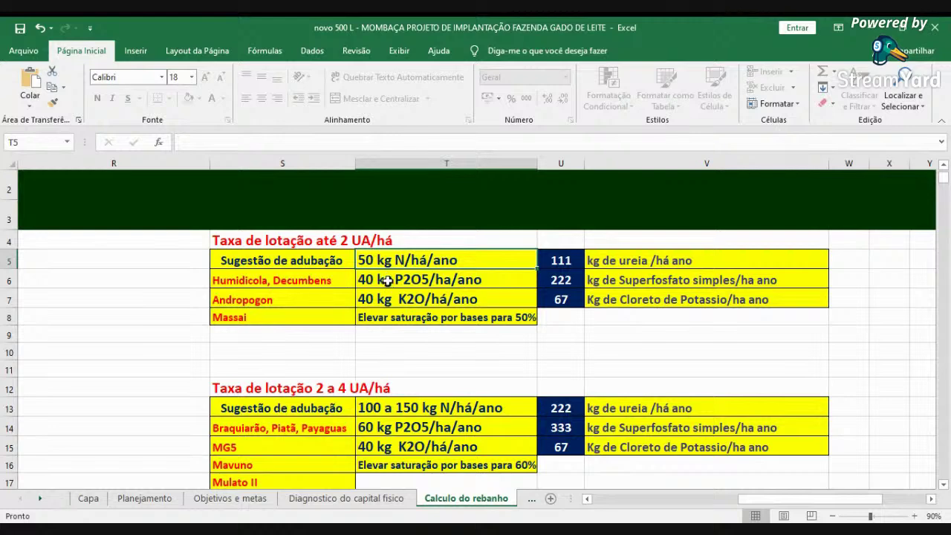
left_click(387, 281)
left_click(401, 301)
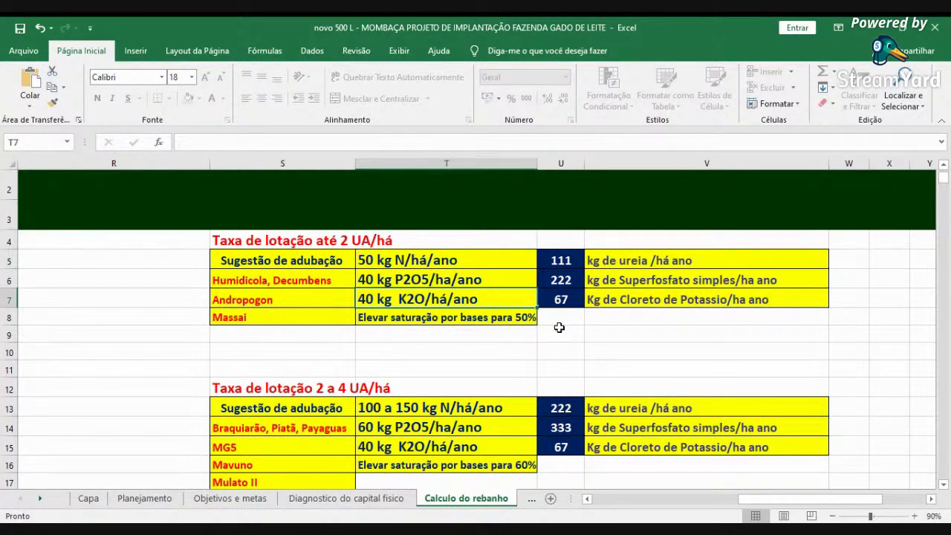
scroll(594, 301, "down", 2)
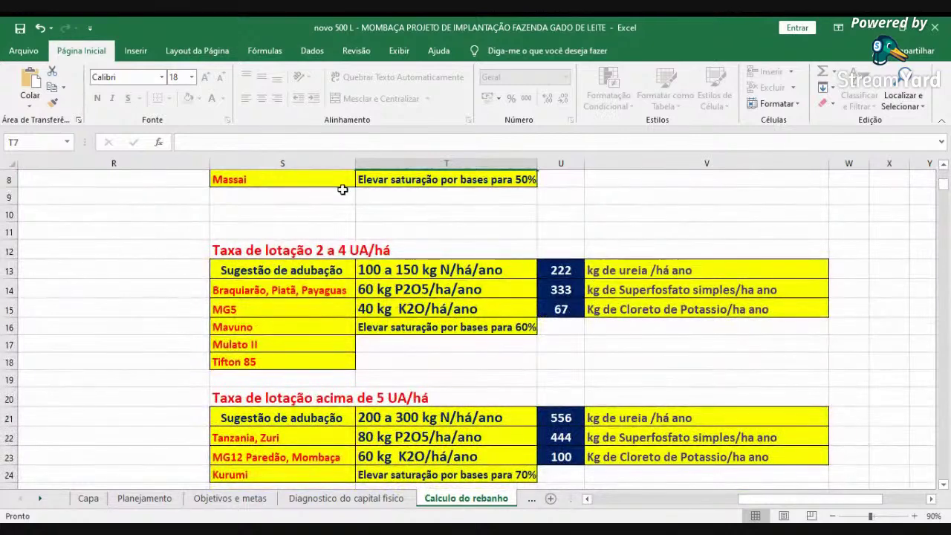
left_click(264, 294)
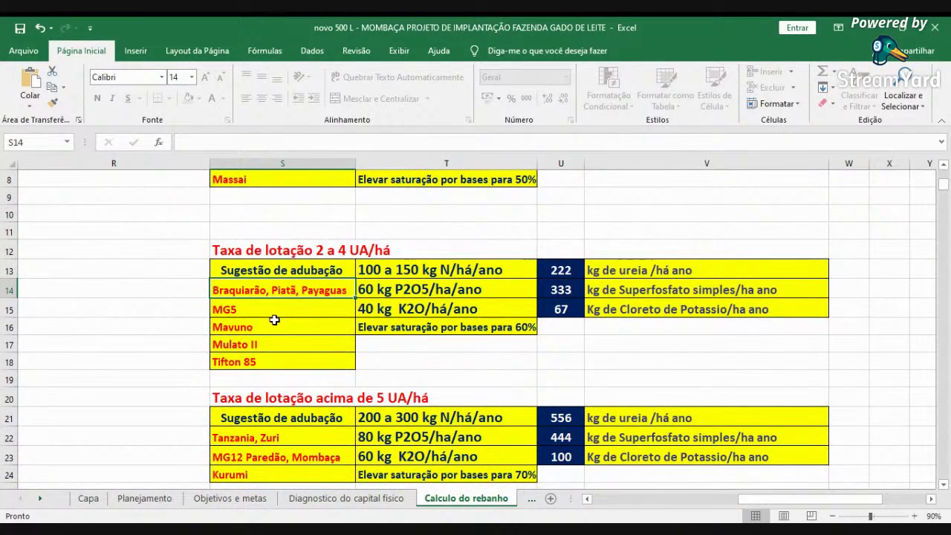
left_click(283, 314)
left_click(287, 331)
left_click(285, 346)
left_click(280, 364)
scroll(515, 293, "down", 2)
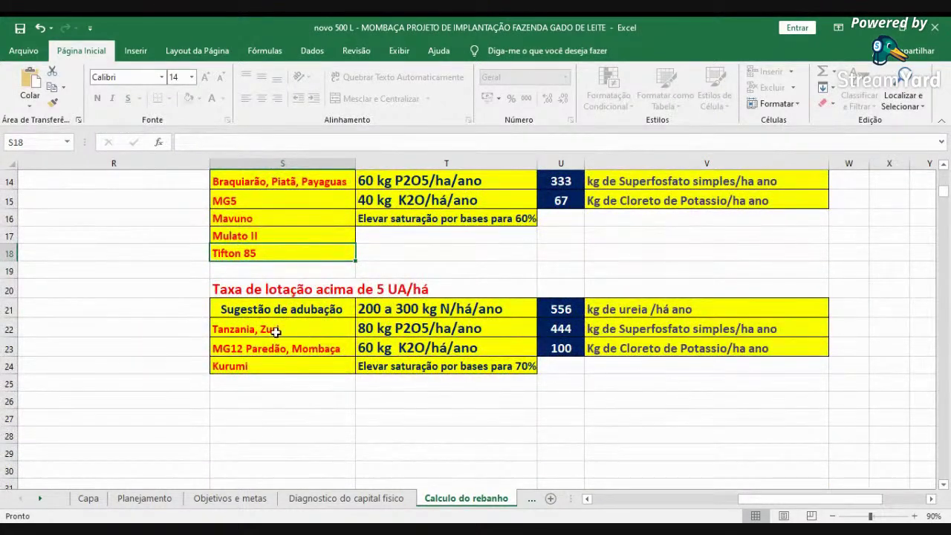
left_click(276, 332)
left_click(276, 349)
left_click(265, 365)
left_click(282, 348)
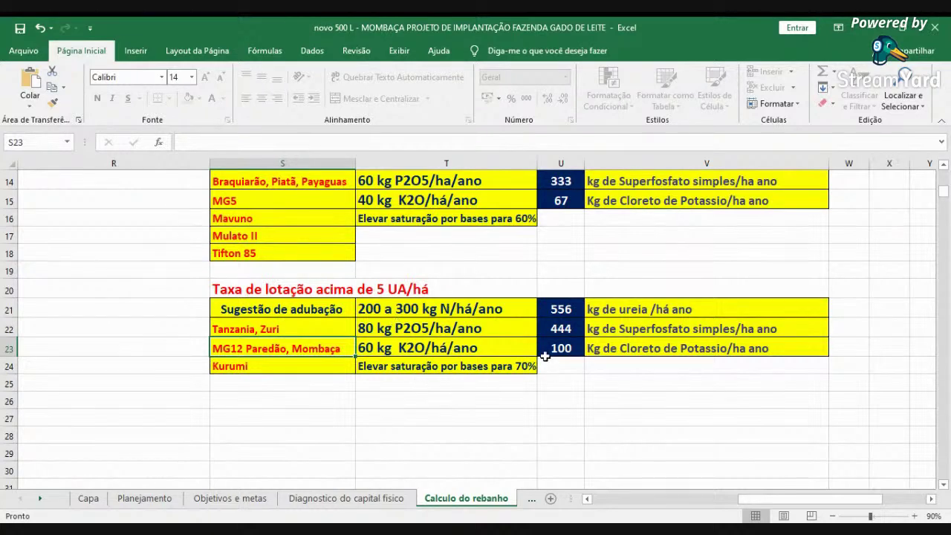
- Return to the capineira area columns and check the total pasture area formula in G36
left_click(612, 501)
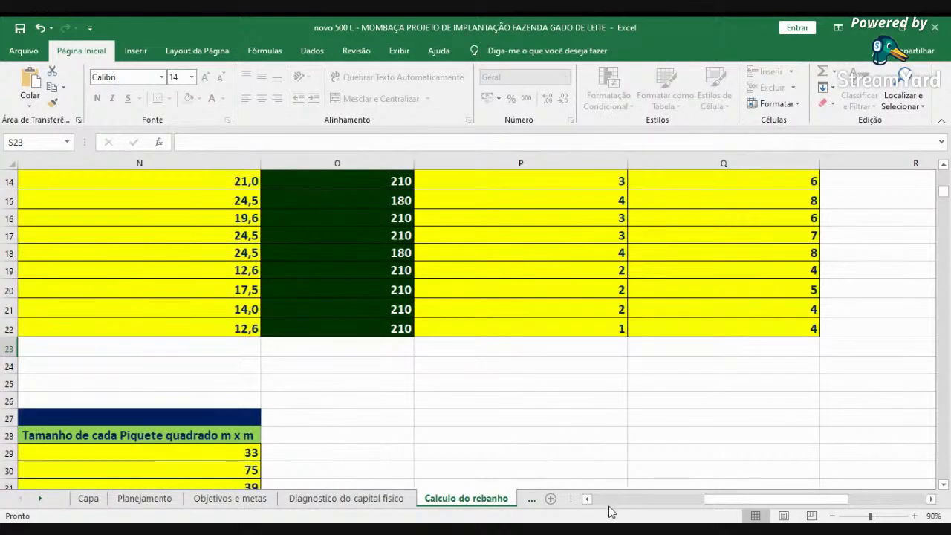
left_click(607, 502)
left_click(607, 502)
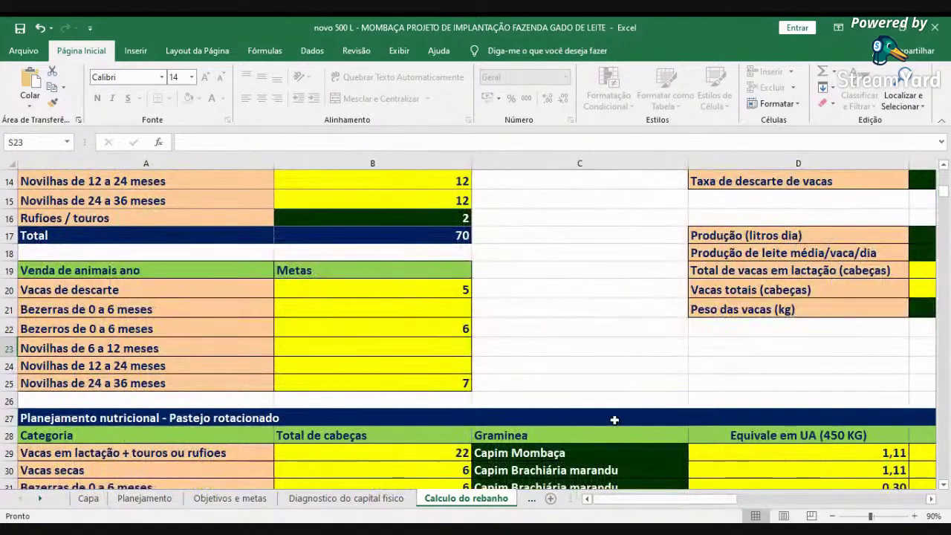
scroll(622, 418, "down", 2)
scroll(622, 418, "down", 7)
scroll(624, 414, "up", 2)
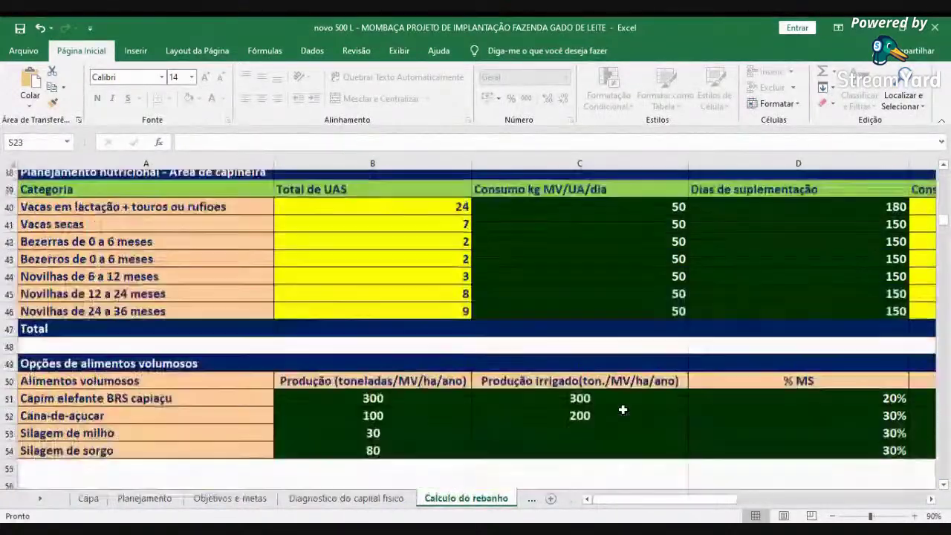
scroll(623, 409, "down", 3)
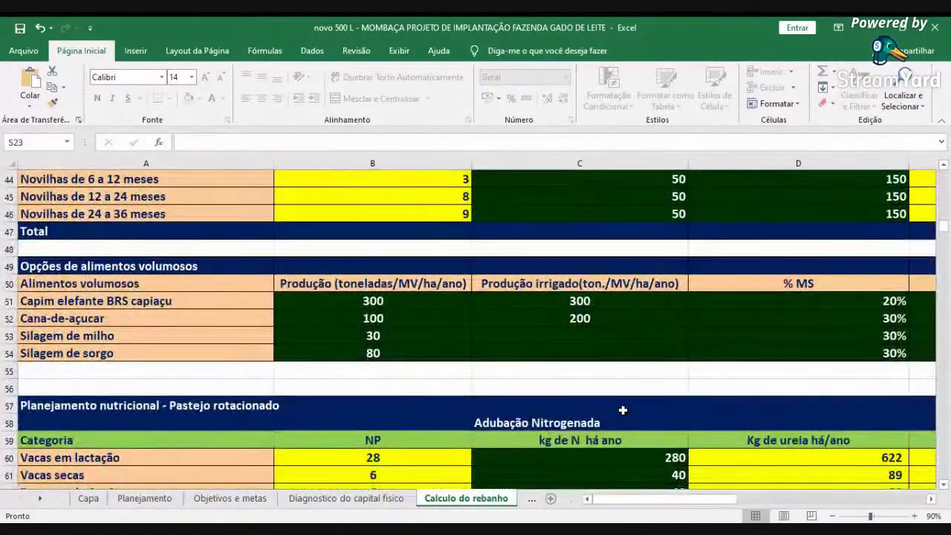
scroll(622, 409, "down", 3)
scroll(623, 409, "up", 7)
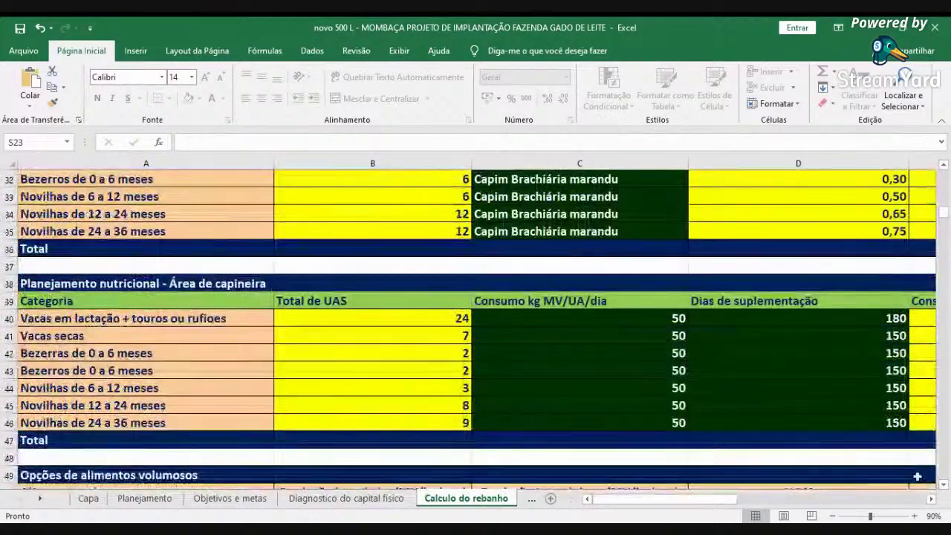
left_click(931, 499)
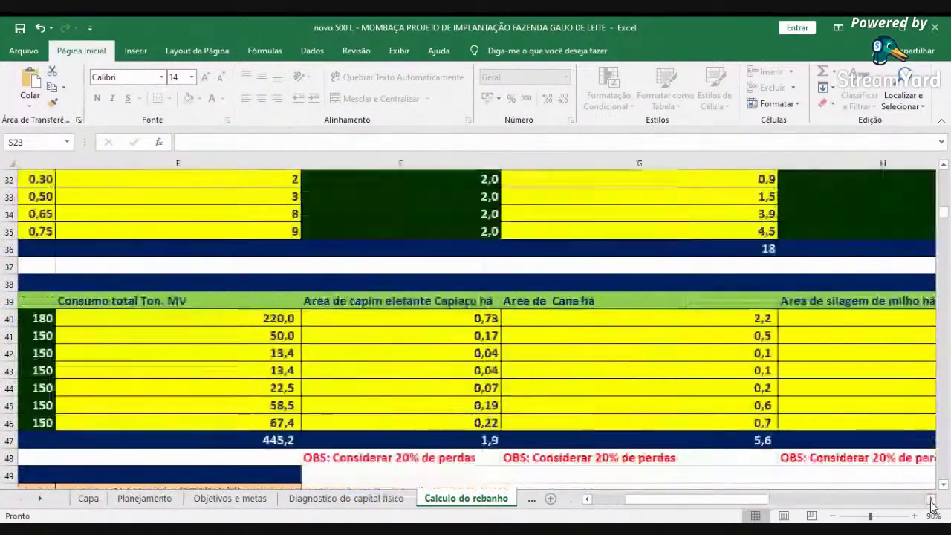
scroll(824, 429, "up", 2)
left_click(706, 354)
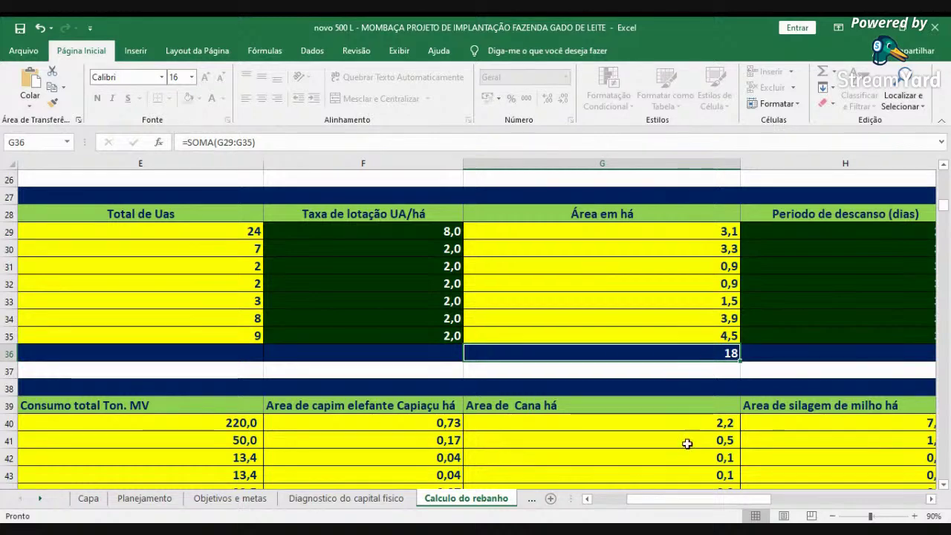
- Check the F47 and E47 totals, then select F40:F47 to confirm the 1,9 ha sum
left_click(606, 499)
scroll(631, 443, "down", 2)
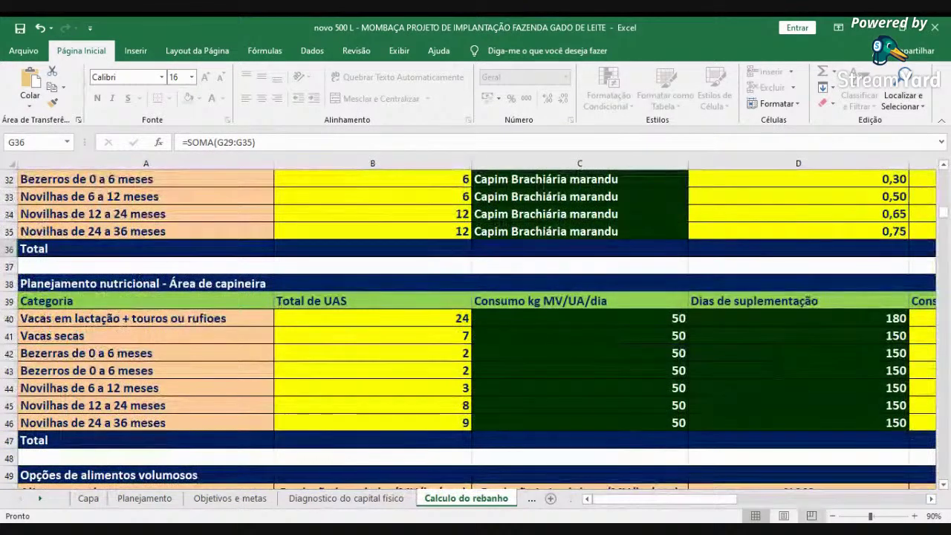
left_click(931, 499)
left_click(931, 500)
left_click(931, 500)
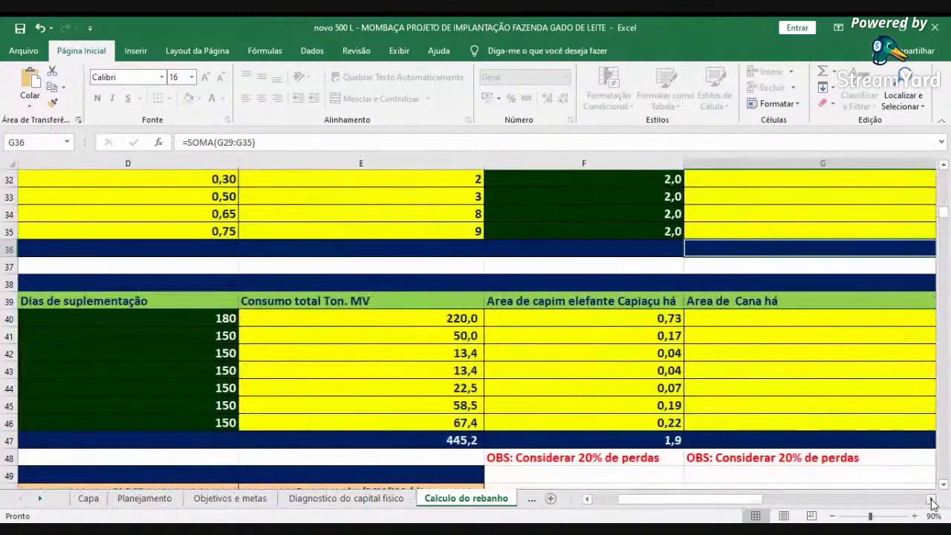
left_click(663, 440)
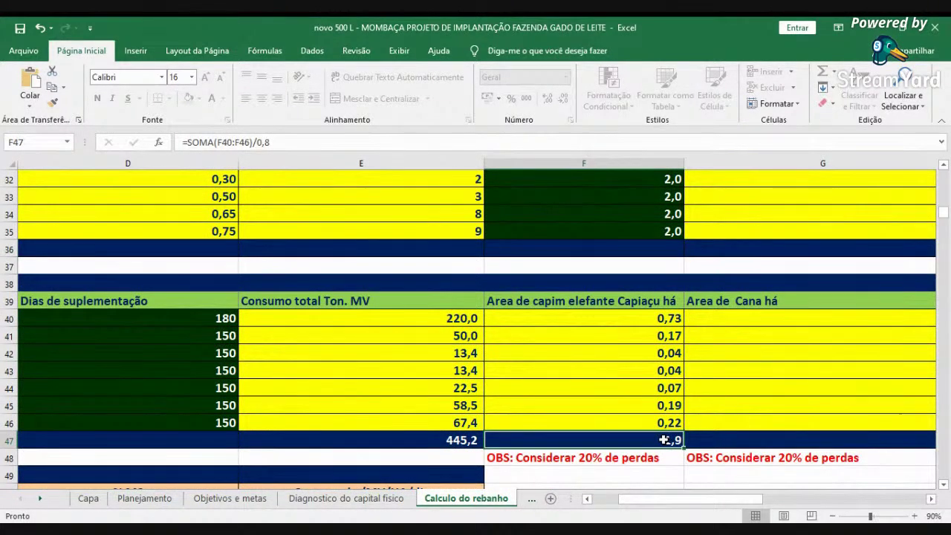
left_click_drag(641, 411, 638, 415)
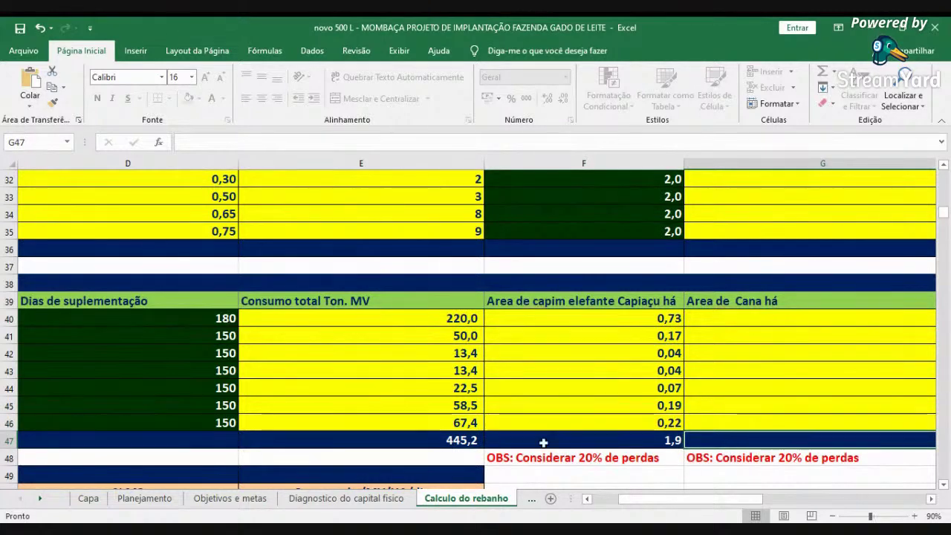
left_click(462, 439)
left_click_drag(600, 319, 621, 428)
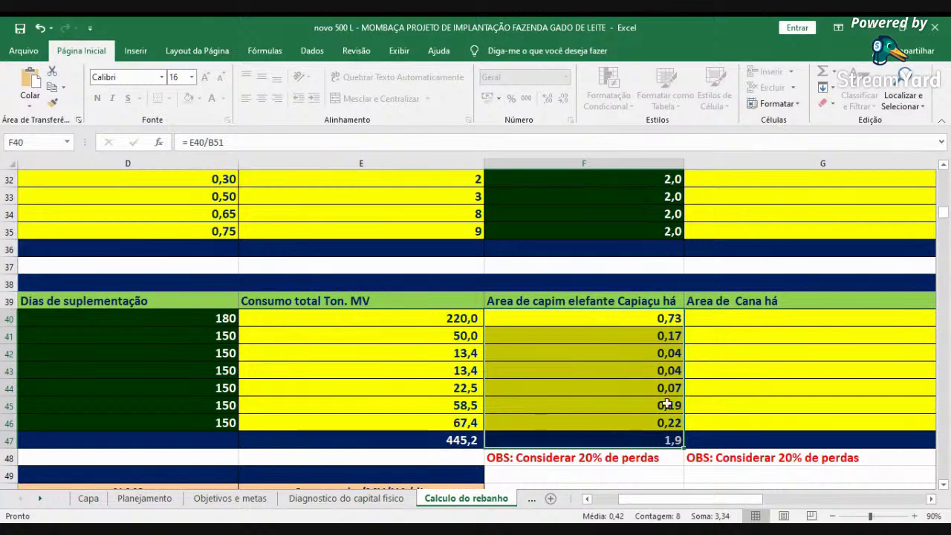
left_click(711, 442)
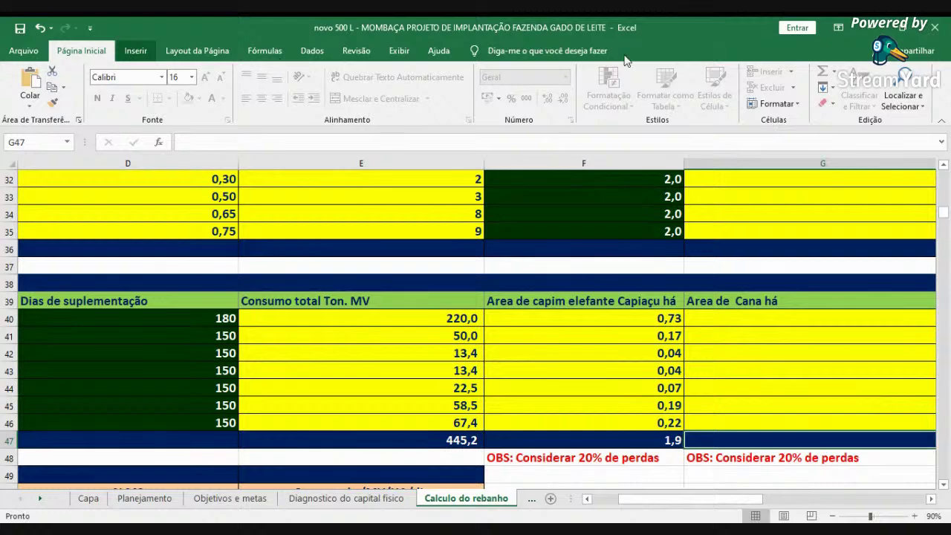
scroll(619, 105, "down", 1)
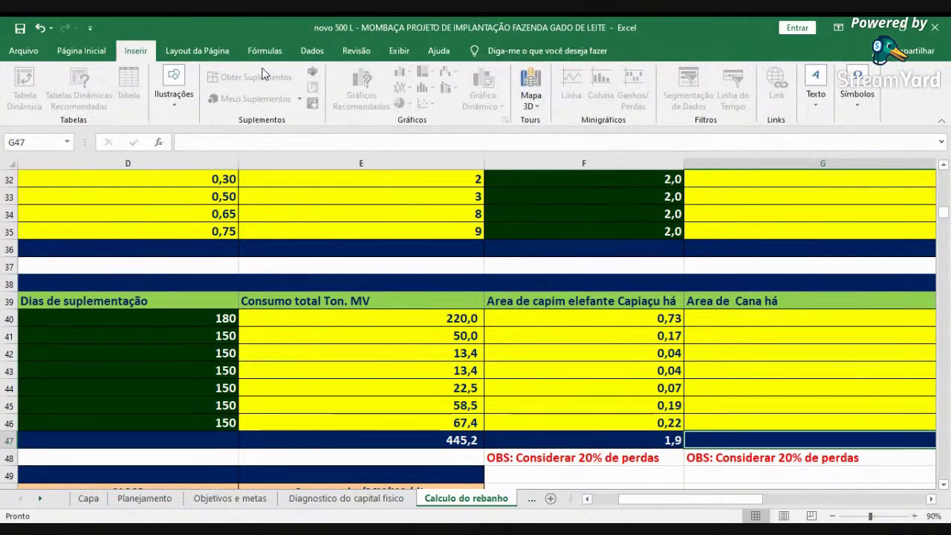
- Unprotect the Calculo do rebanho sheet from the Revisão tab using the sheet password
scroll(396, 106, "down", 1)
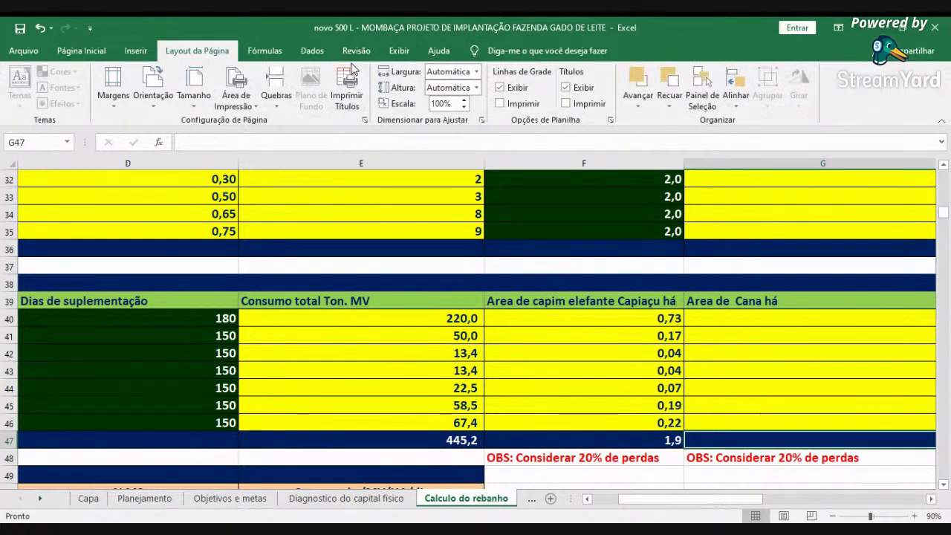
left_click(355, 51)
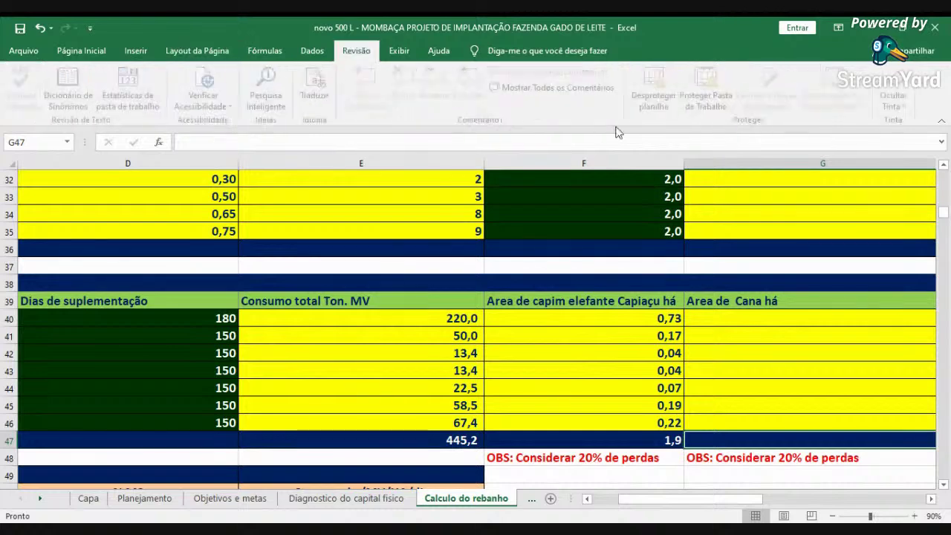
left_click(663, 100)
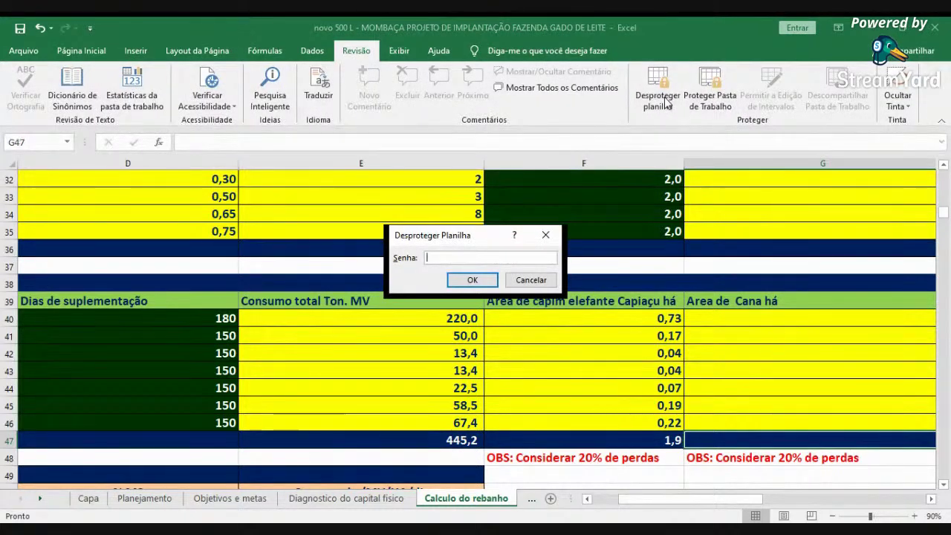
type("••••••••••")
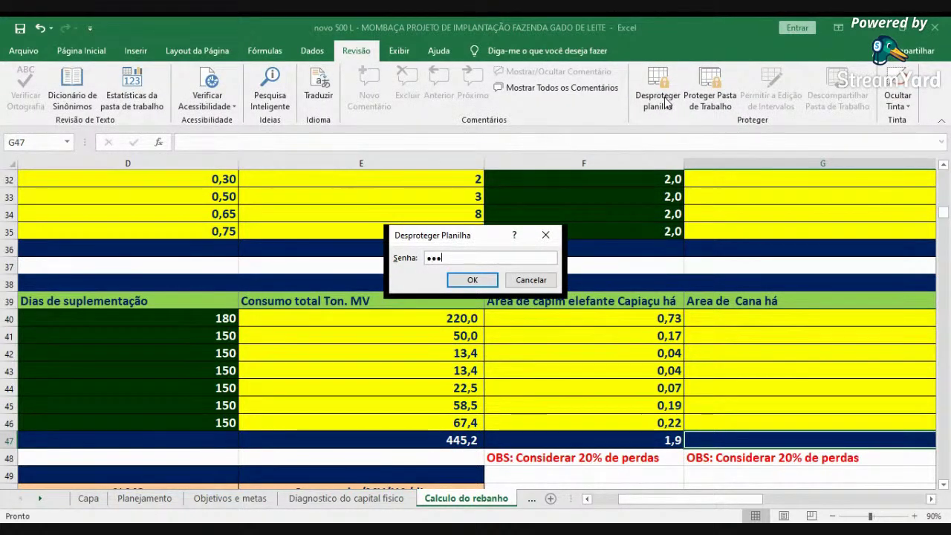
type("•••")
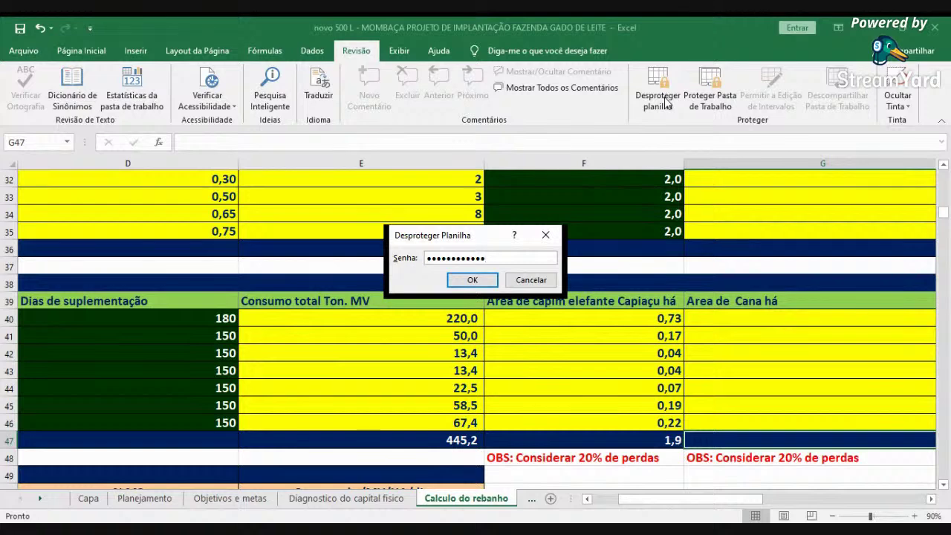
key("Return")
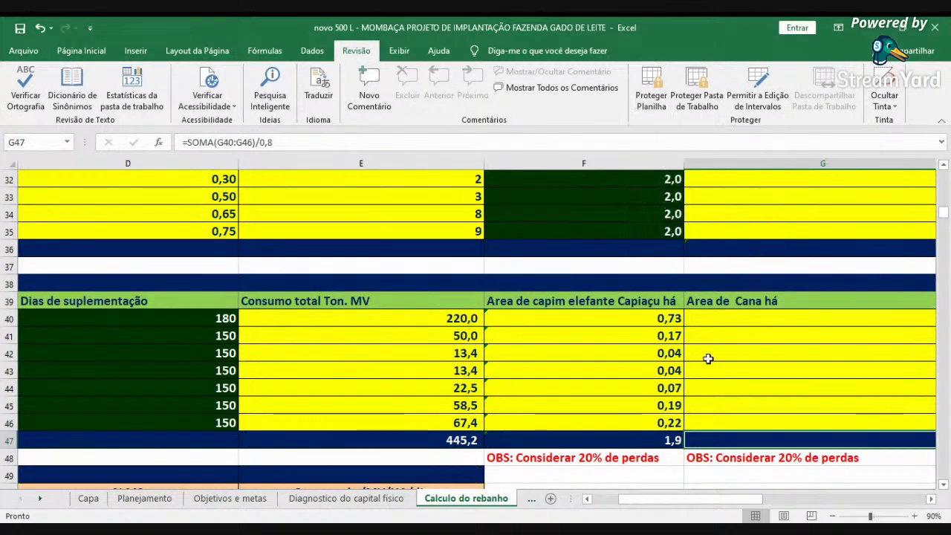
left_click_drag(662, 317, 621, 438)
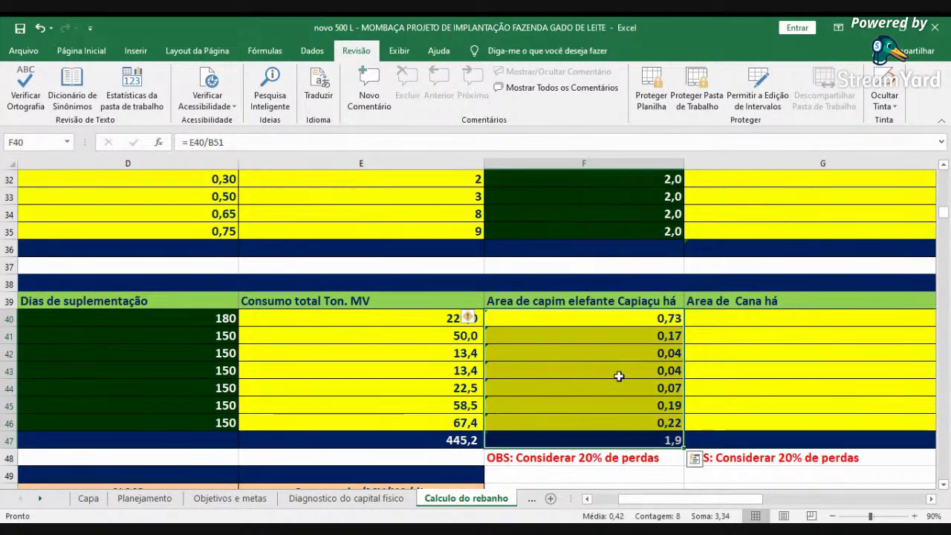
- Turn off Bloqueadas and Oculta on the Proteção tab of Formatar Células for F40:F47
right_click(616, 373)
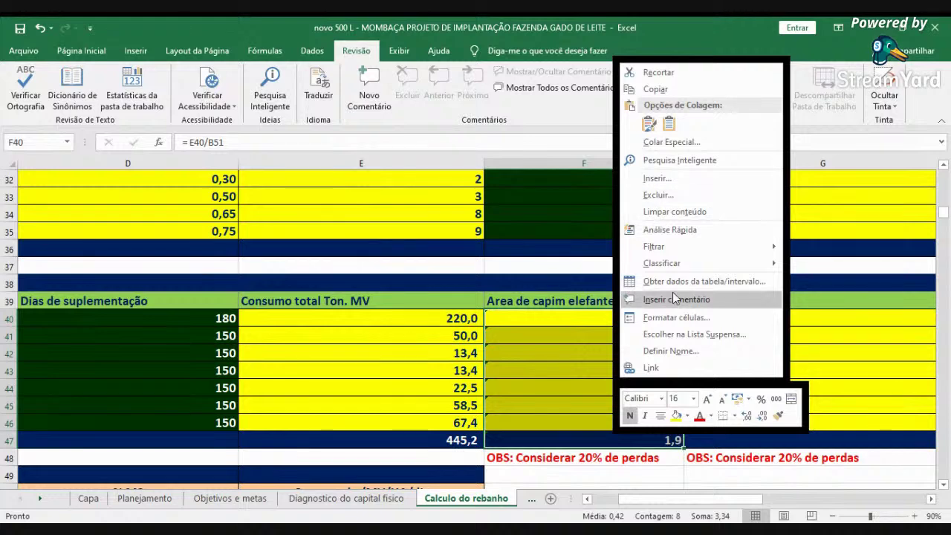
key("Escape")
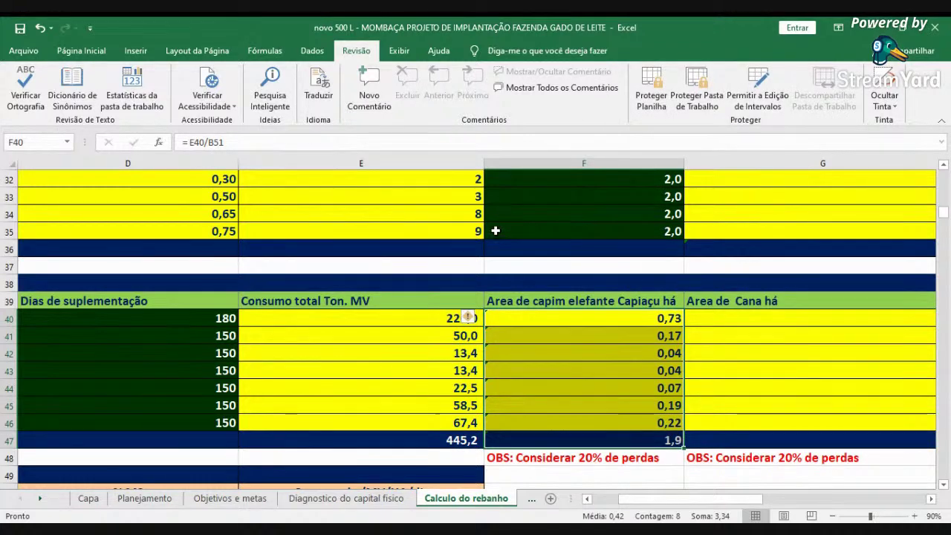
key("ctrl+1")
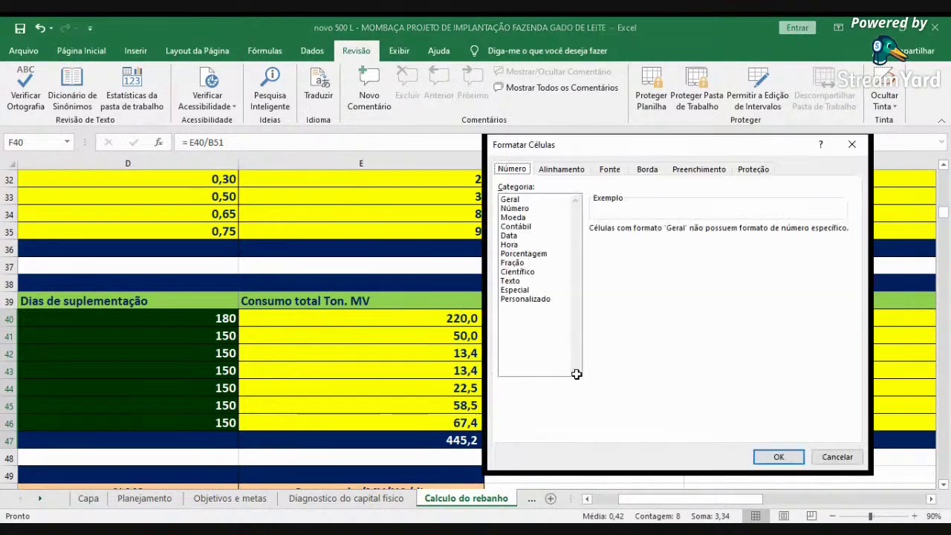
left_click(753, 169)
left_click(502, 200)
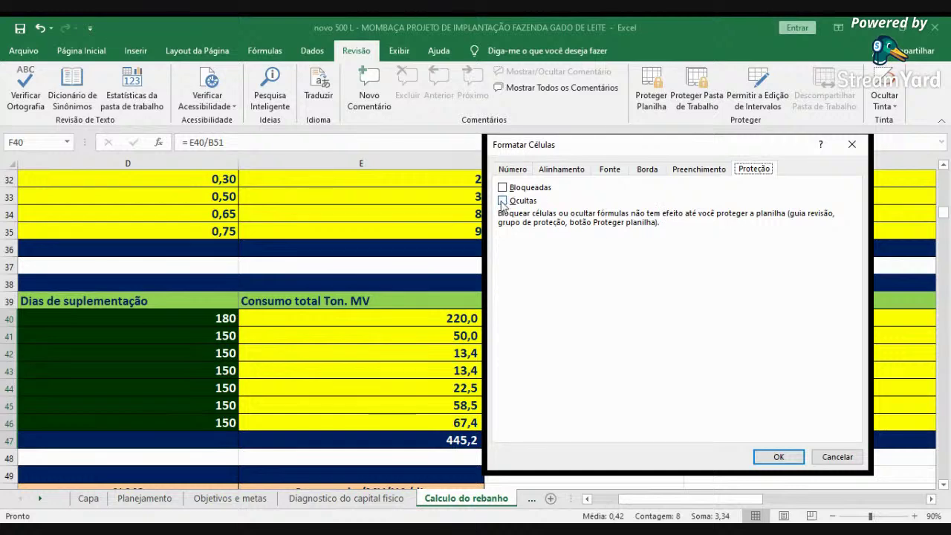
left_click(502, 187)
left_click(776, 456)
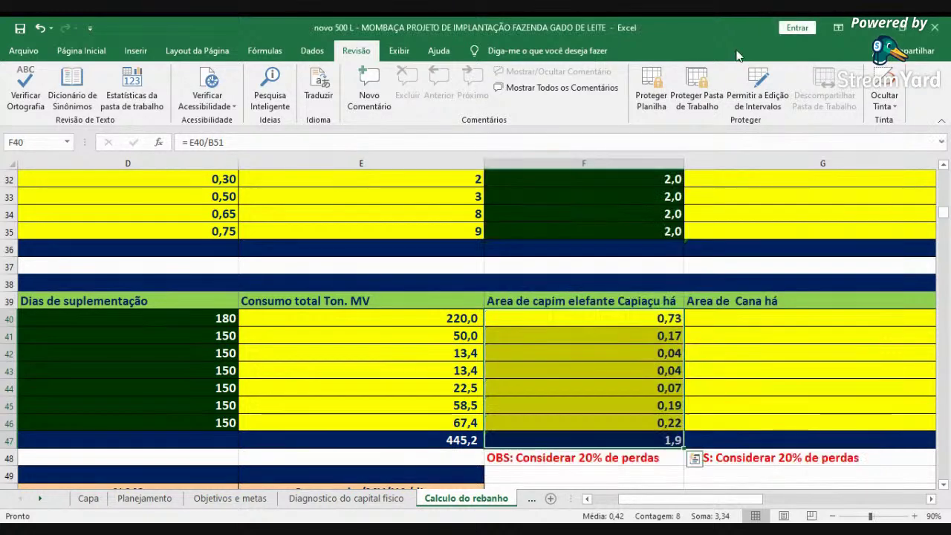
left_click(658, 352)
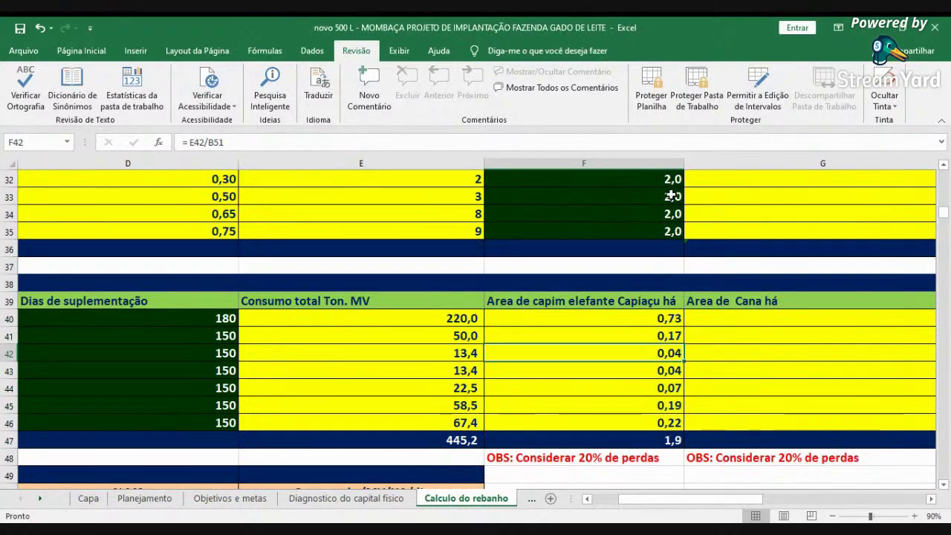
left_click(735, 266)
- Protect the Calculo do rebanho sheet again, entering and confirming the new password
left_click(651, 99)
type("••••••••")
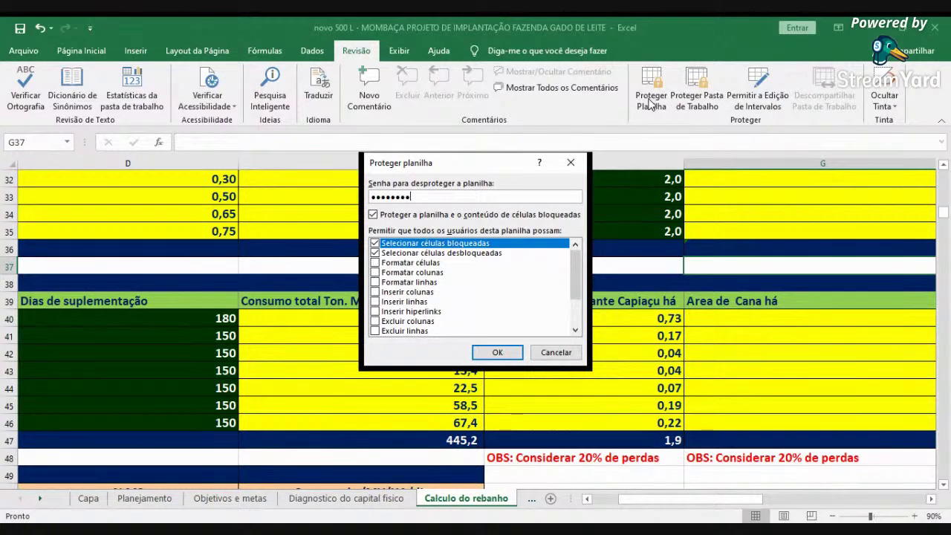
key("Return")
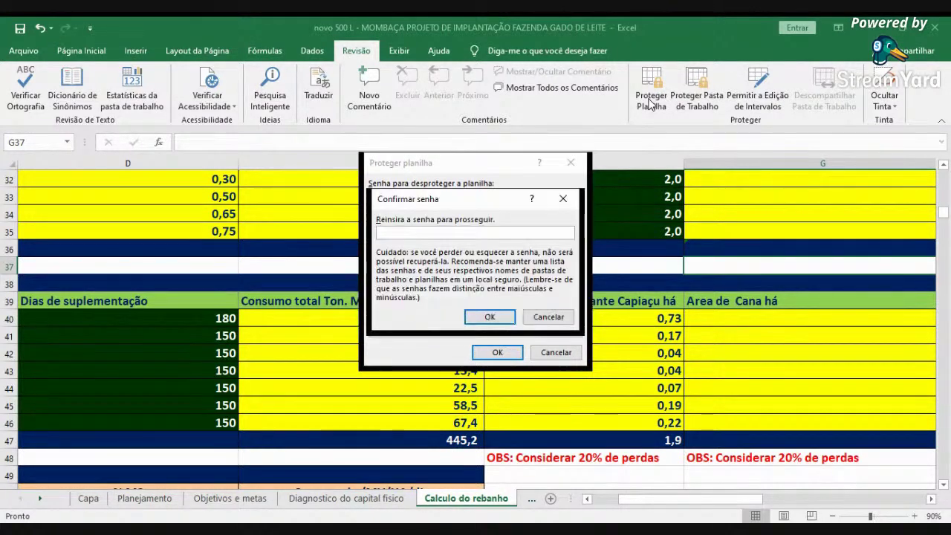
type("••••••••")
key("Return")
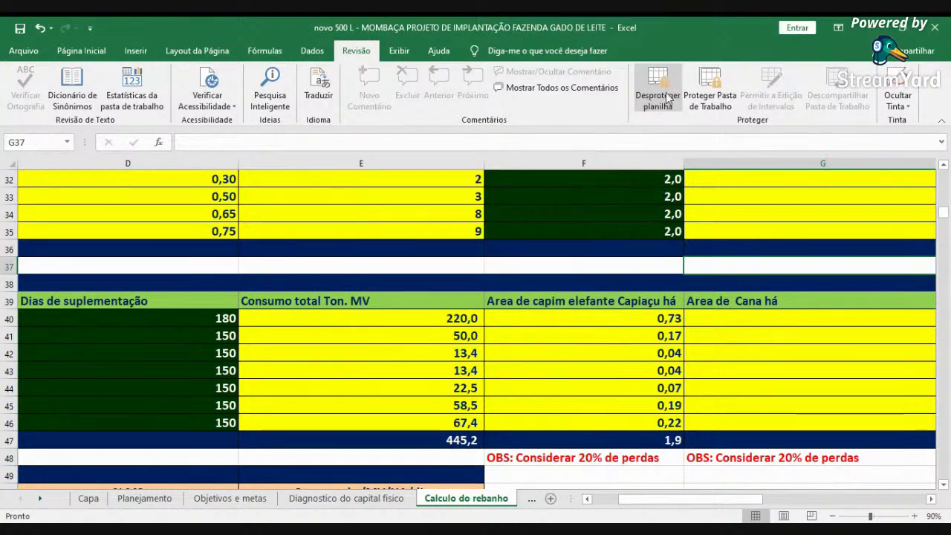
left_click(616, 442)
scroll(609, 445, "left", 3)
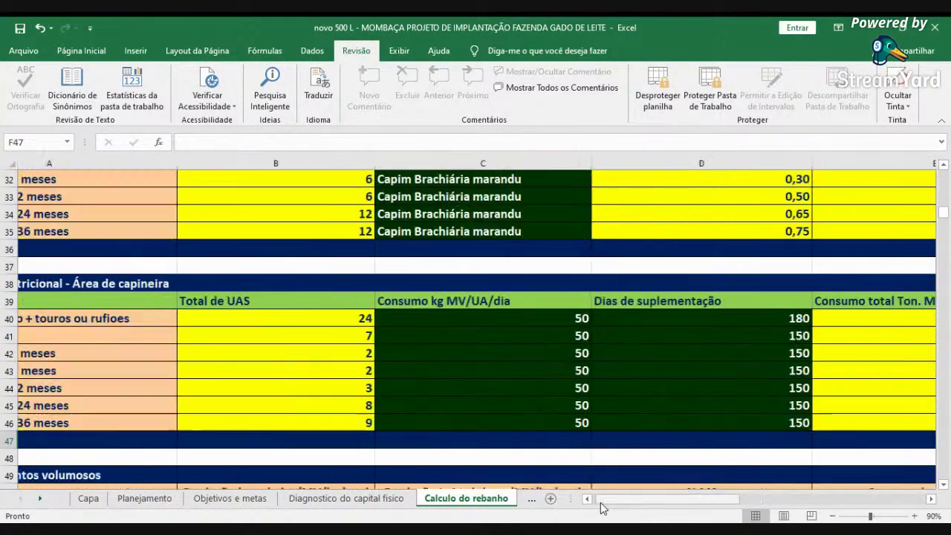
- Review the Pastejo rotacionado table from NP value 28 across the kg de N, ureia and sulfato de amonio columns
scroll(588, 456, "down", 2)
scroll(589, 457, "down", 4)
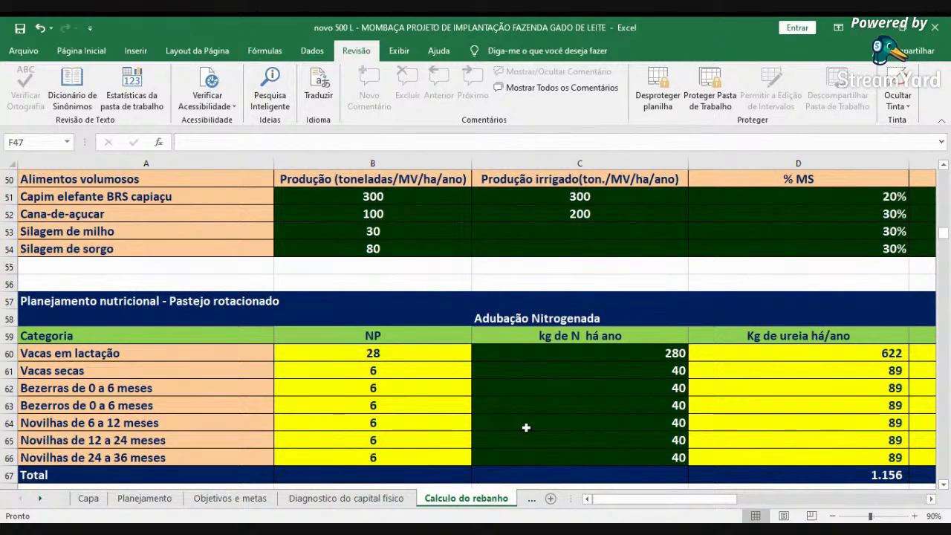
left_click(349, 351)
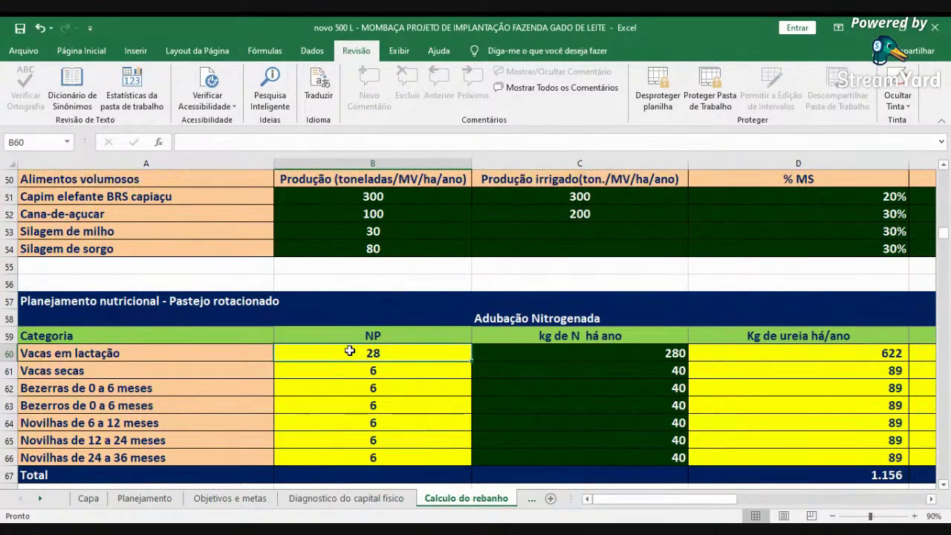
key("Right")
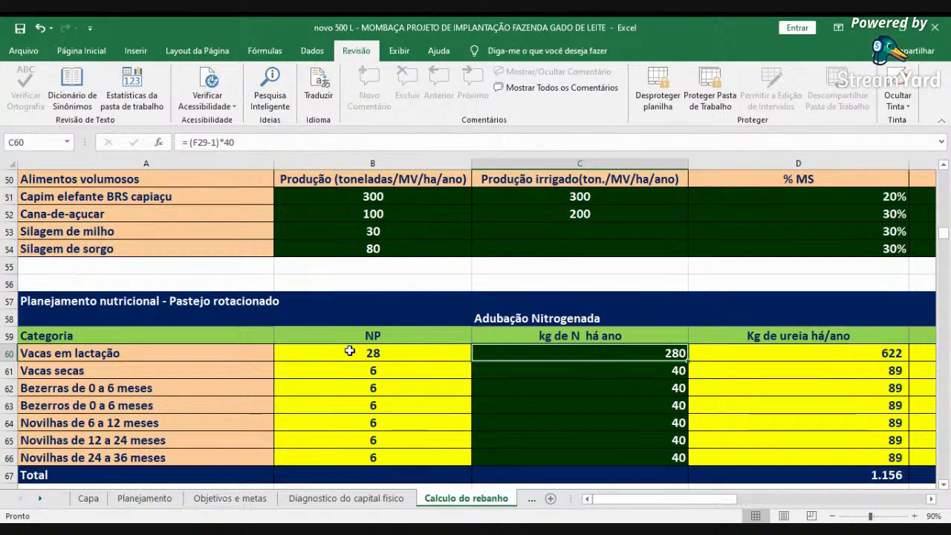
key("Up")
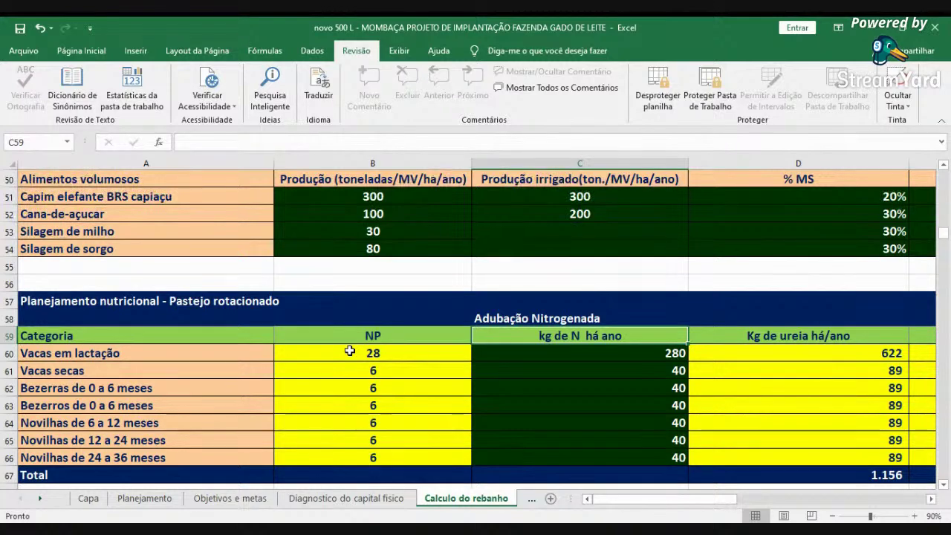
key("Right")
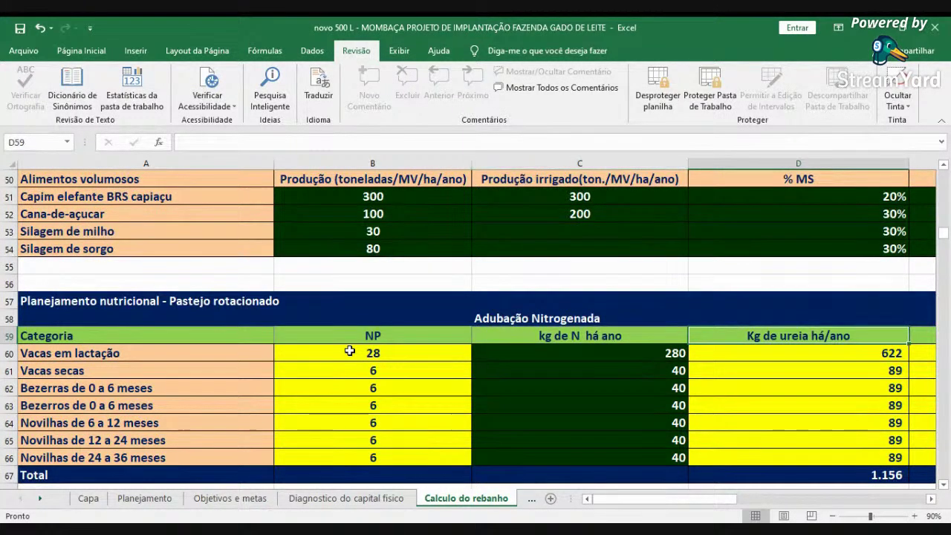
scroll(349, 351, "right", 1)
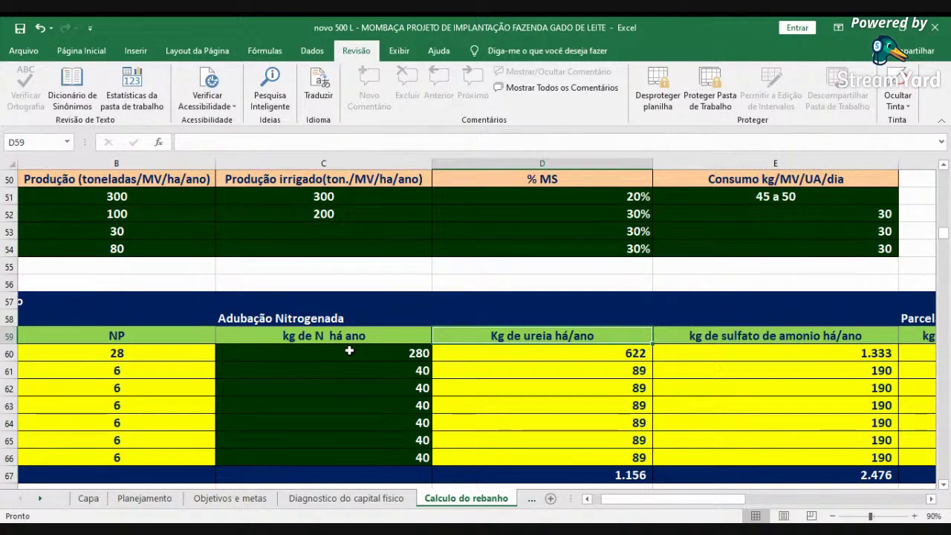
key("Right")
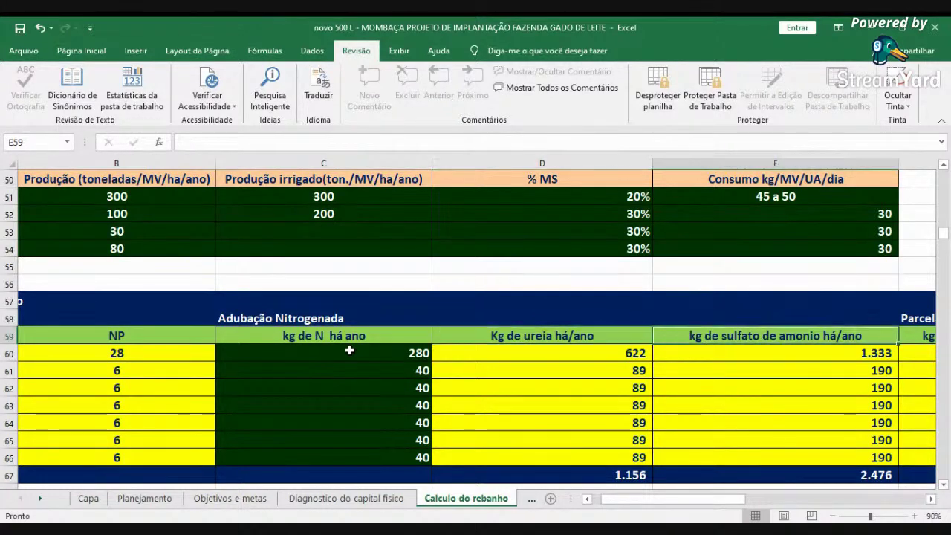
- Review the urea and S.A per-dose columns, then the first per-piquete urea dose of 22,63 kg
key("Right")
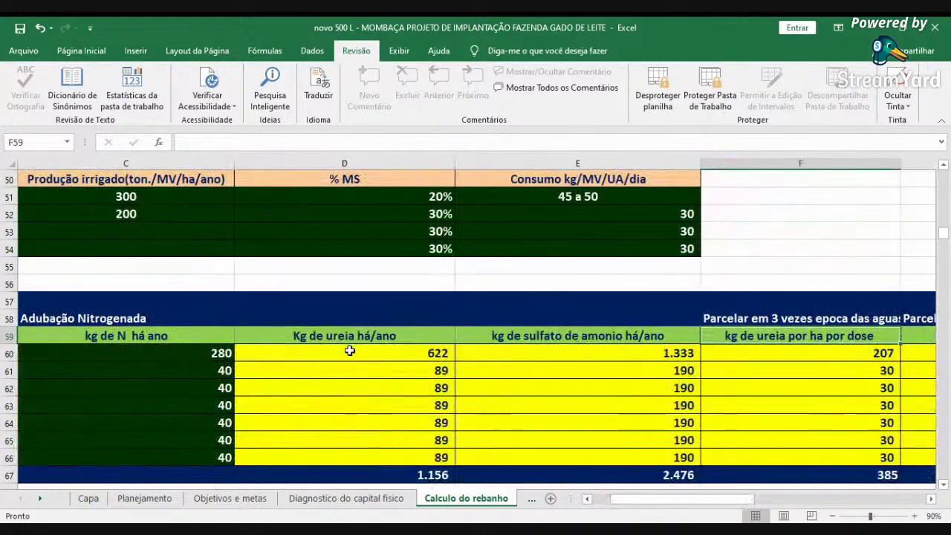
key("Right")
key("Left")
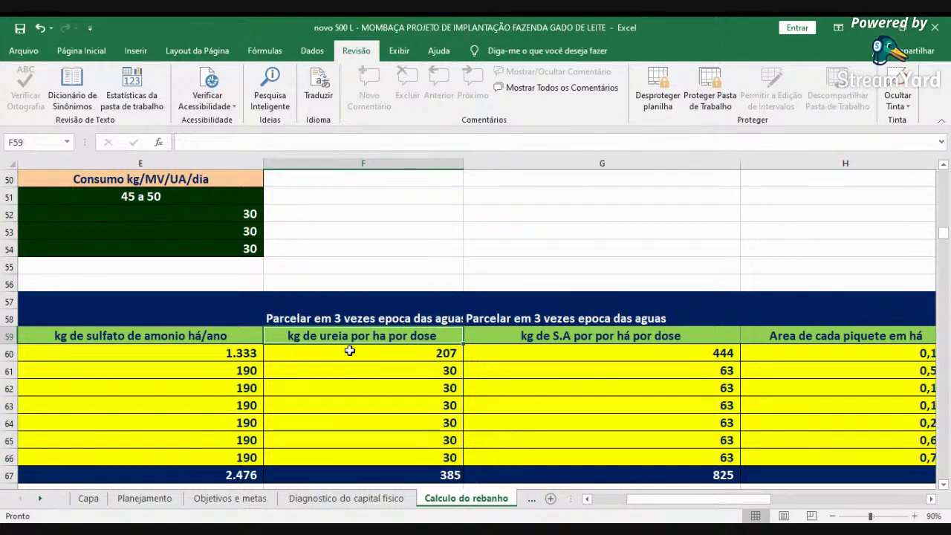
left_click(349, 351)
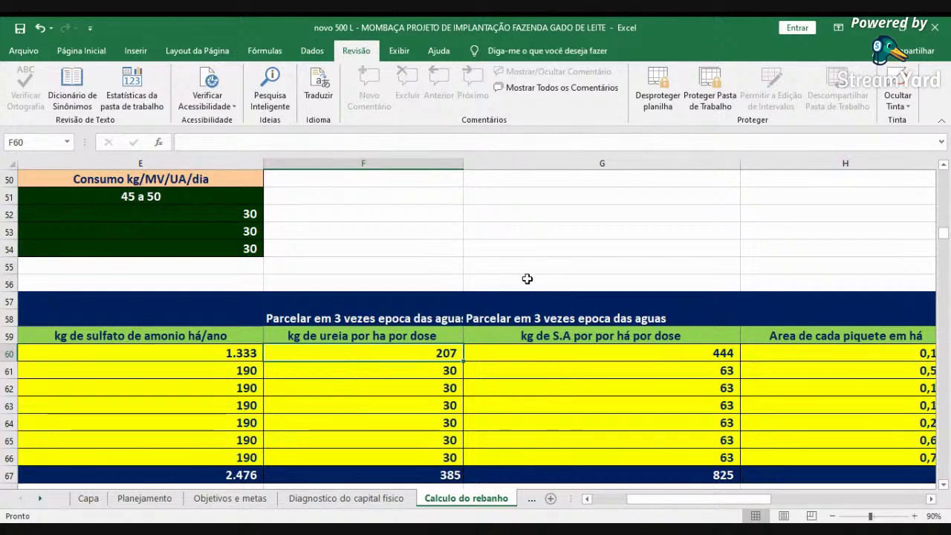
left_click(385, 337)
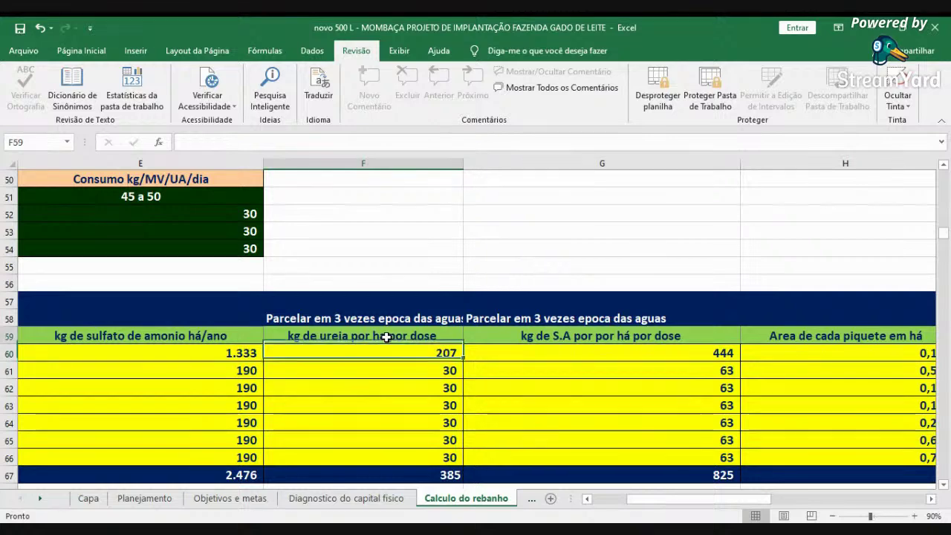
left_click(577, 336)
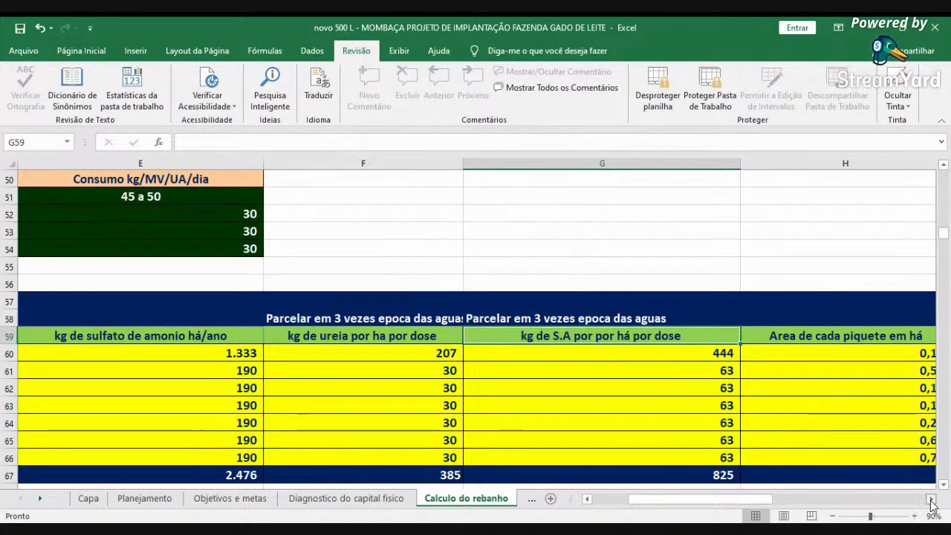
left_click(930, 499)
left_click(596, 350)
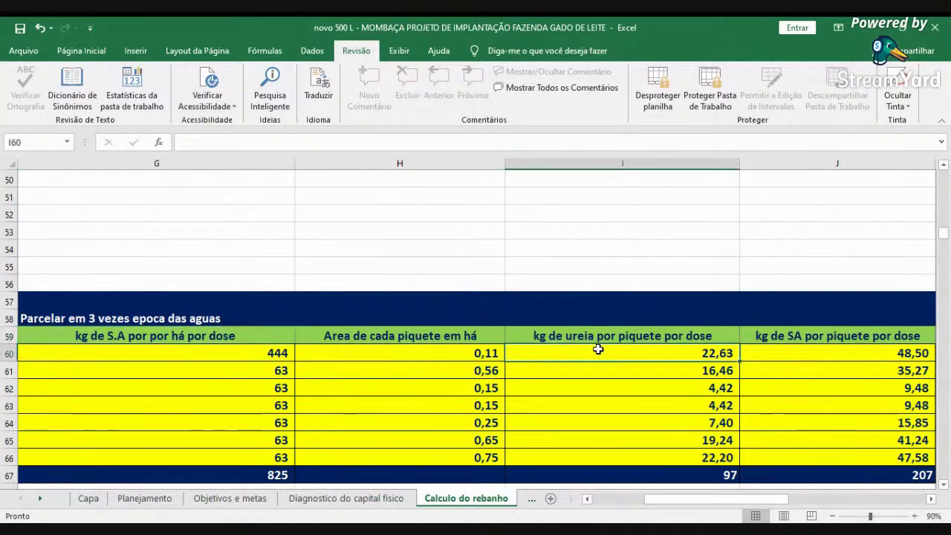
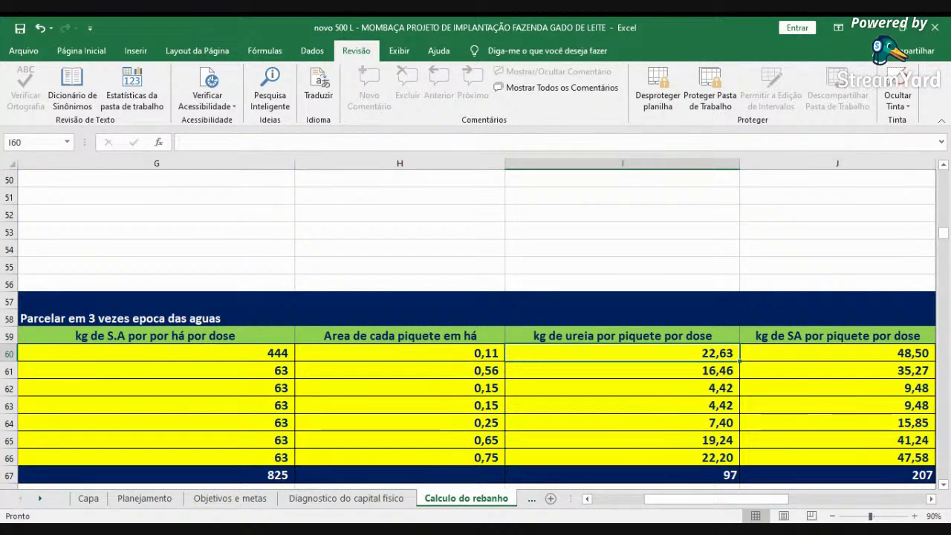
- Review the urea price, annual urea cost and ammonium sulfate cost columns, then return to column A
left_click(933, 500)
left_click(933, 502)
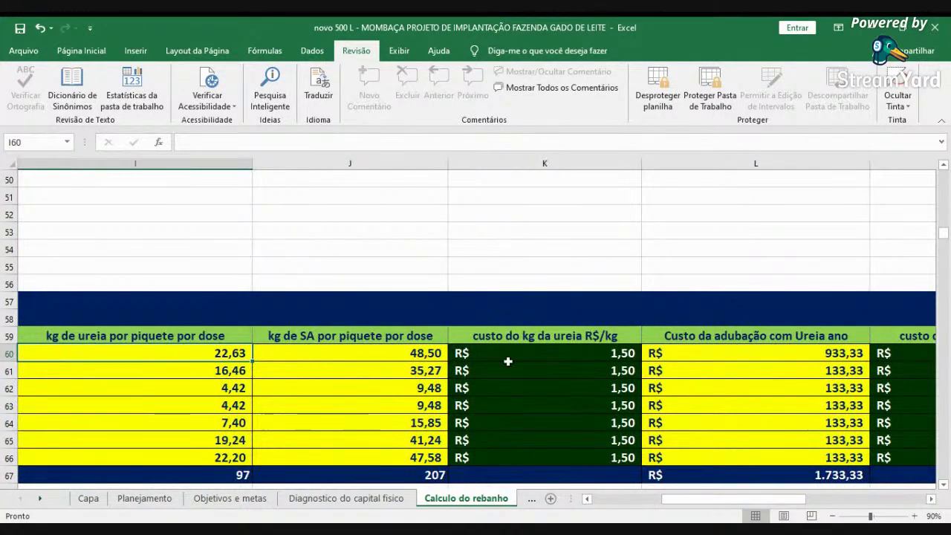
left_click(531, 340)
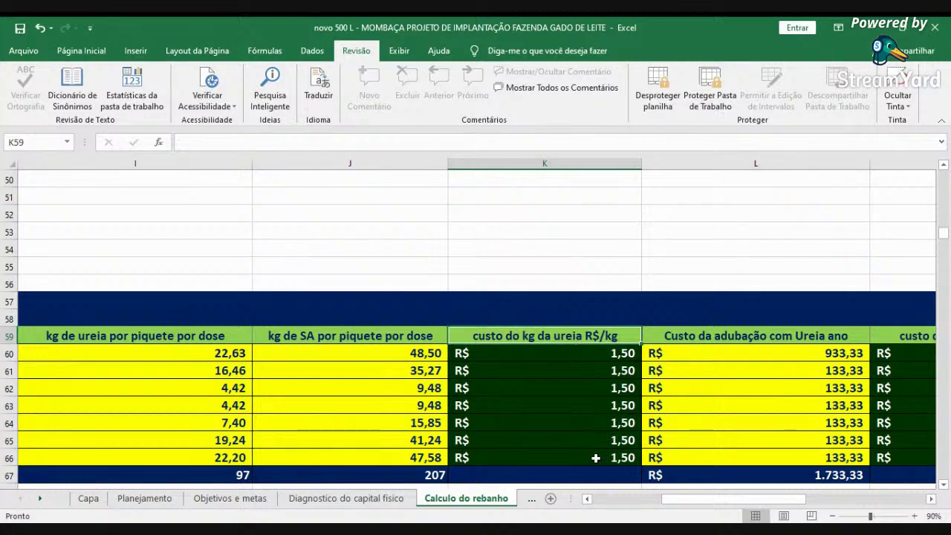
left_click(932, 501)
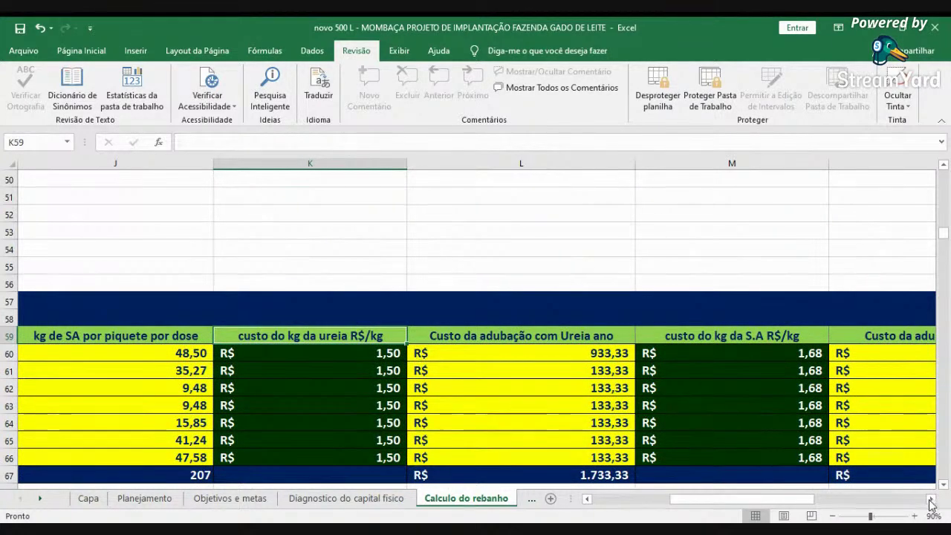
scroll(879, 476, "right", 1)
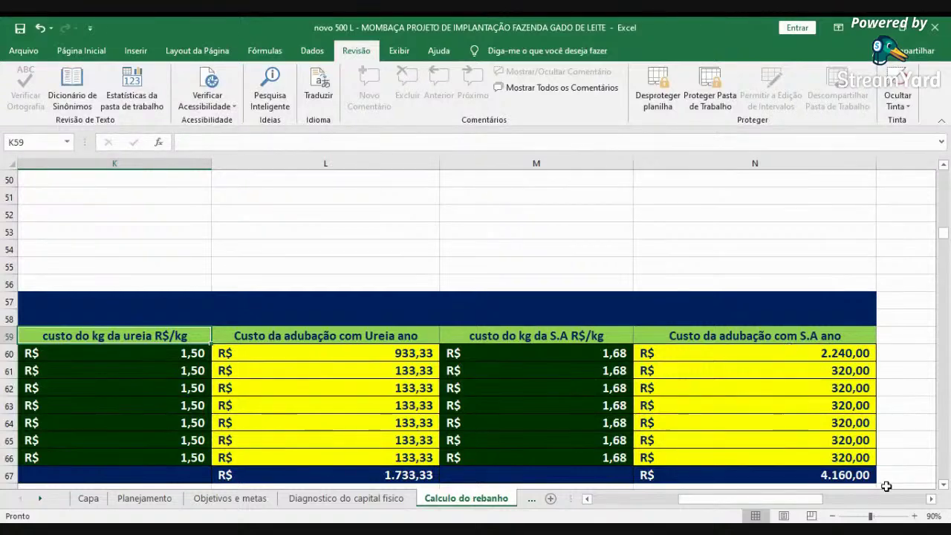
left_click(345, 474)
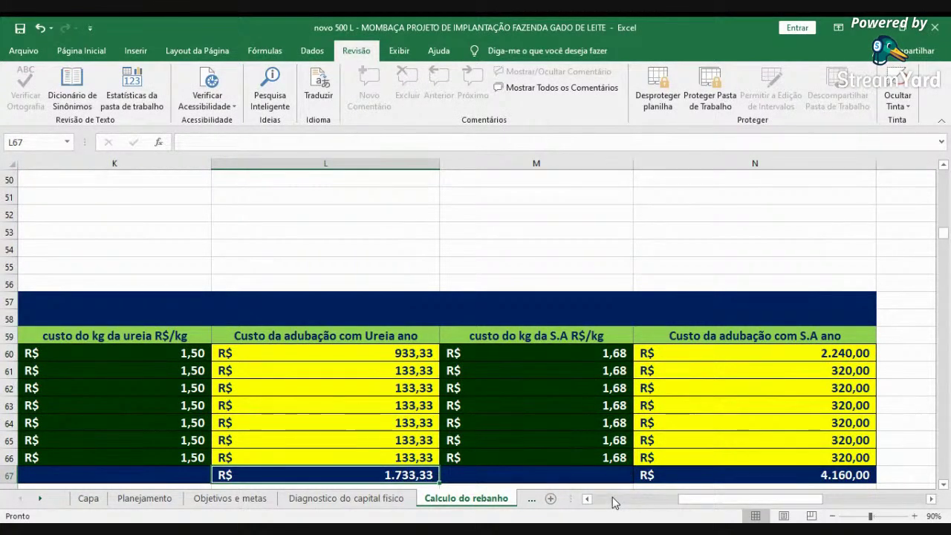
left_click(612, 503)
left_click(608, 503)
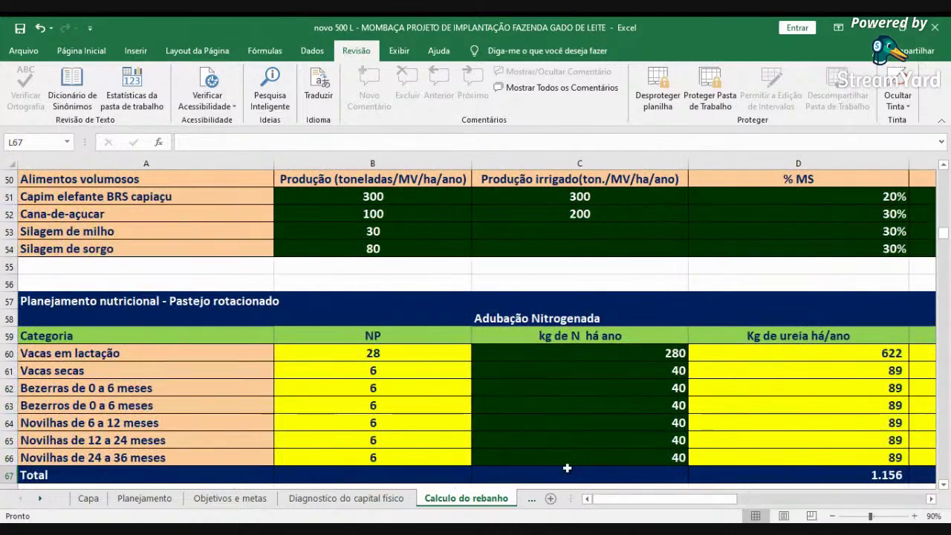
- Scroll down to the Adubação Potassica table and select its kg K2O há ano header in C72
scroll(566, 467, "down", 5)
left_click(574, 301)
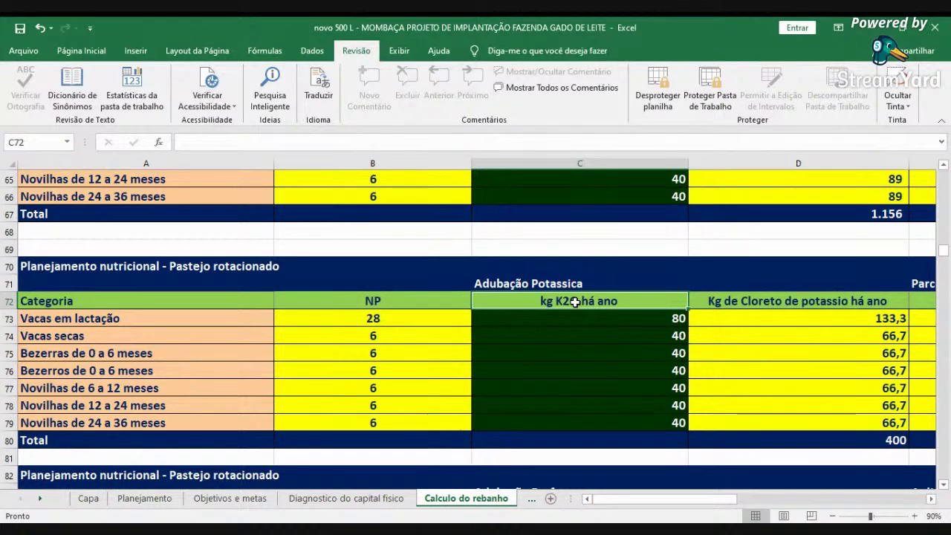
- Step through the lactating and dry cows' K2O values in C73–C74
key("Down")
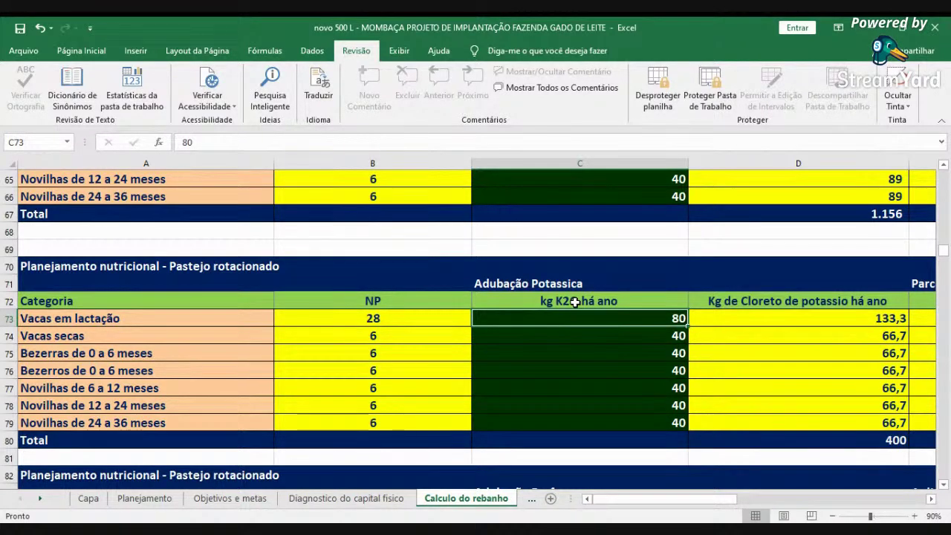
key("Up")
key("Down")
key("Down")
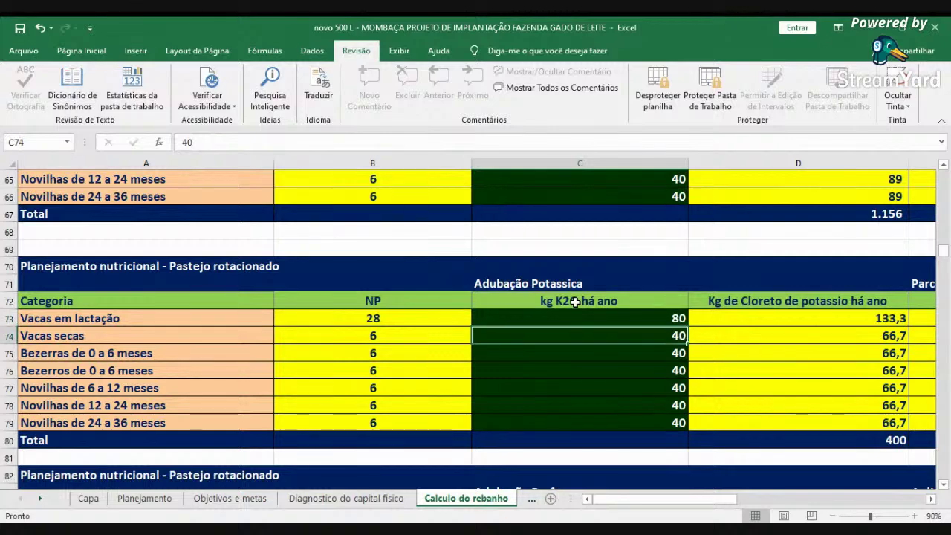
- Inspect the kg N/ha formulas for dry cows, calves and heifers in C61–C66, ending on the C59 header
scroll(772, 198, "up", 2)
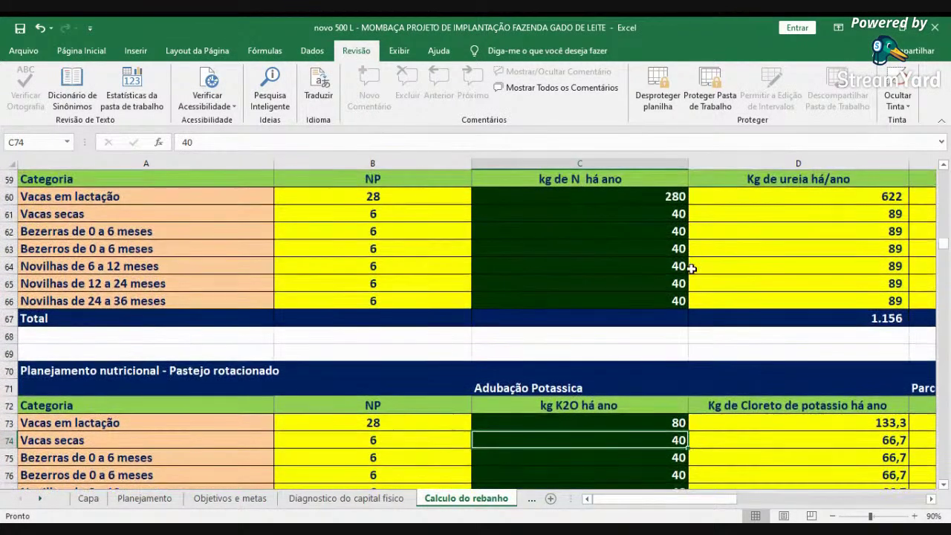
left_click(620, 211)
left_click(620, 234)
left_click(620, 249)
left_click(621, 266)
left_click(619, 283)
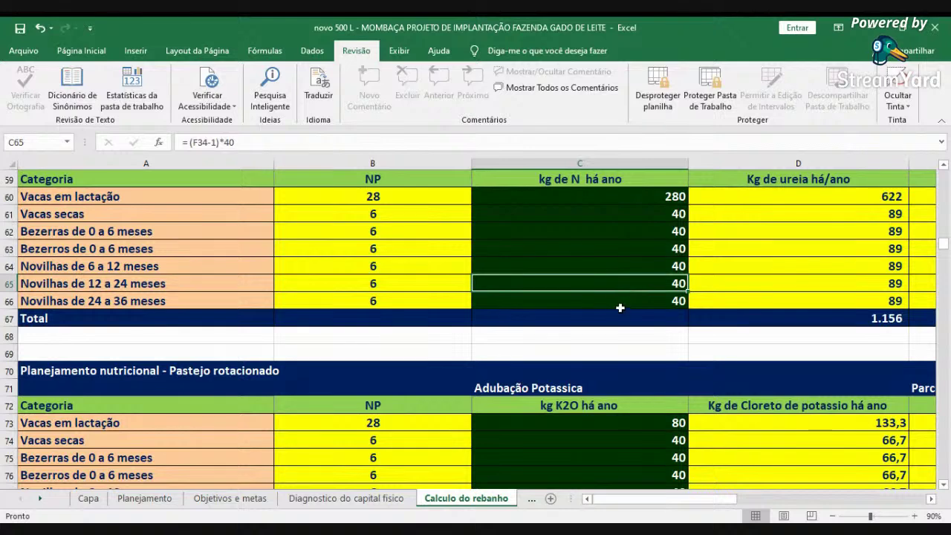
left_click(623, 301)
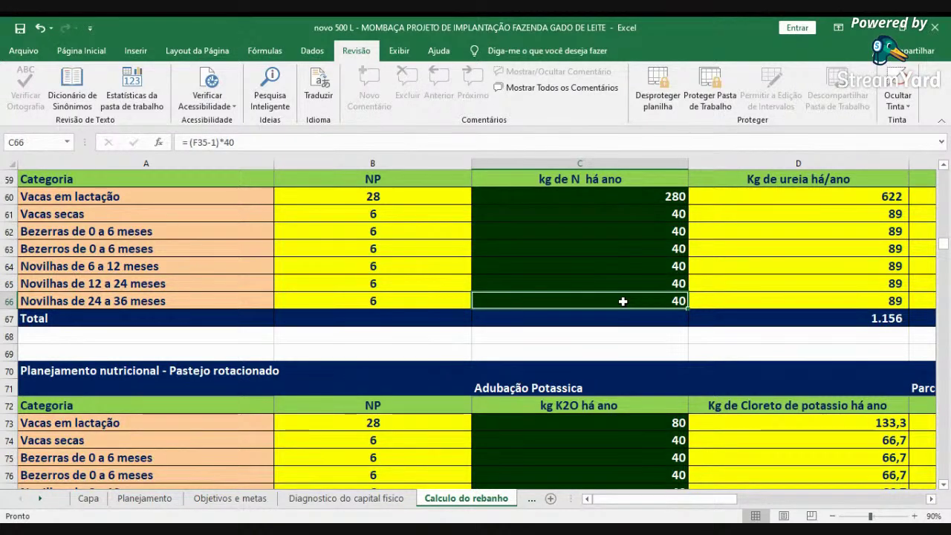
left_click(598, 184)
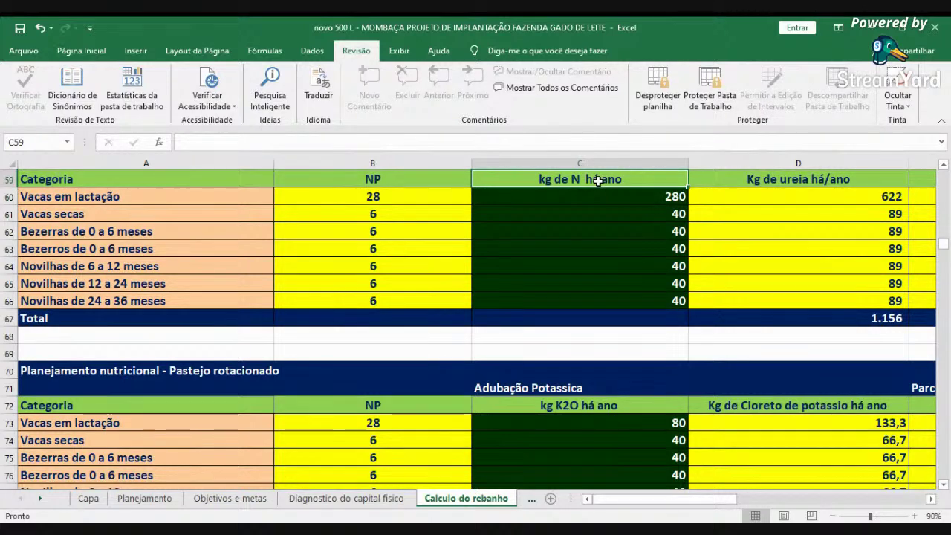
- Move along row 72 from the K2O header through the KCL dose columns to the R$ 800,00 annual cost, then return left
scroll(594, 357, "down", 2)
left_click(575, 300)
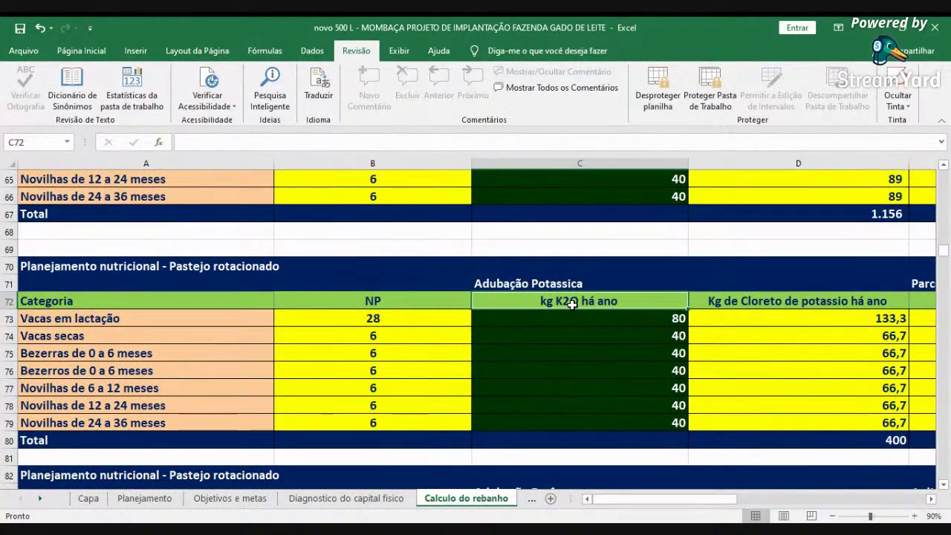
key("Right")
key("Right")
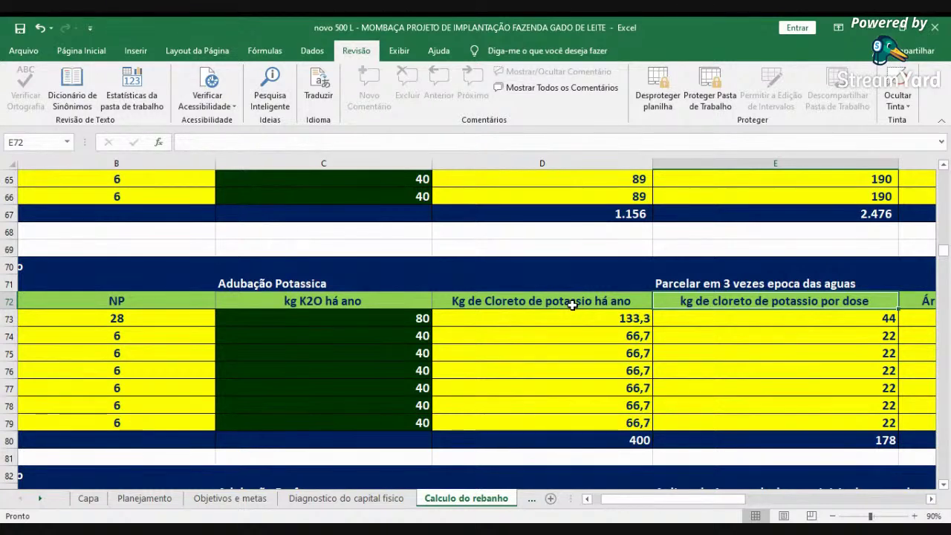
key("Right")
key("Right")
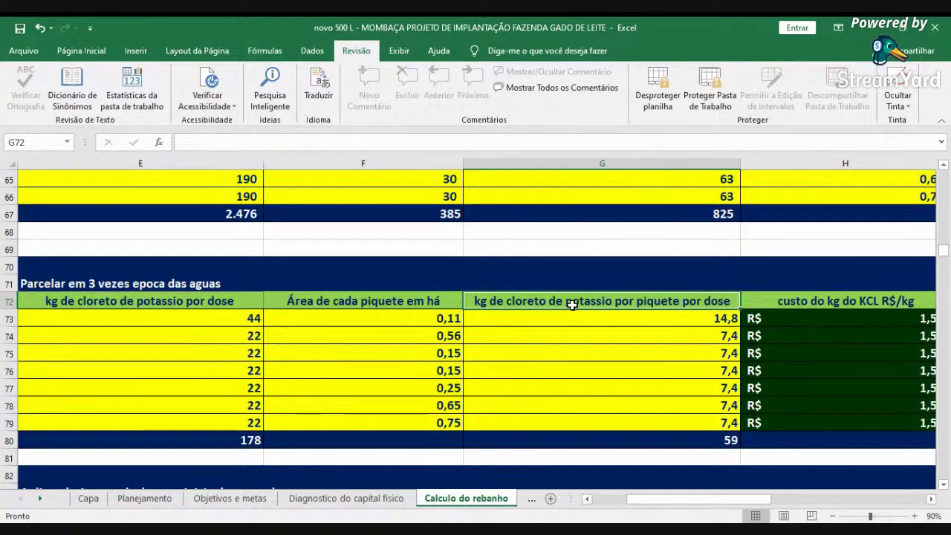
scroll(572, 305, "right", 1)
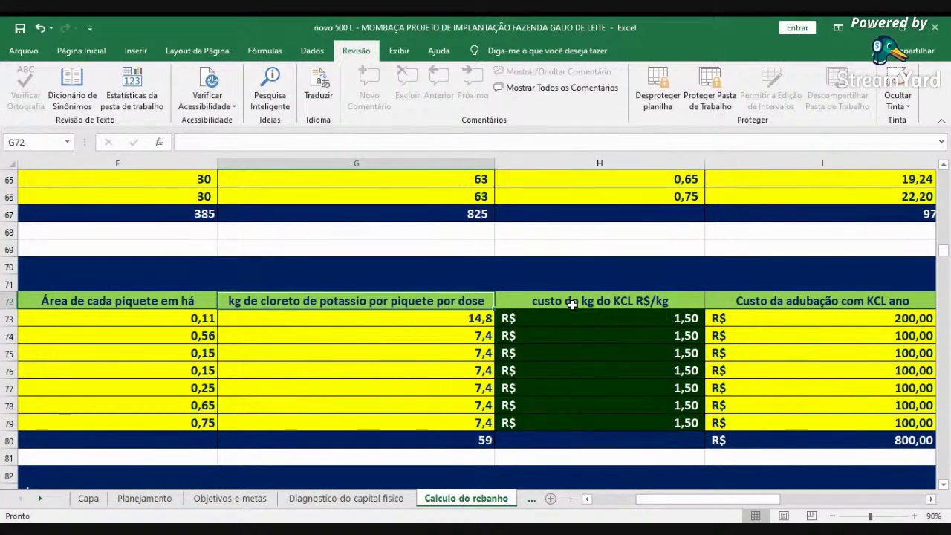
key("Right")
key("Right")
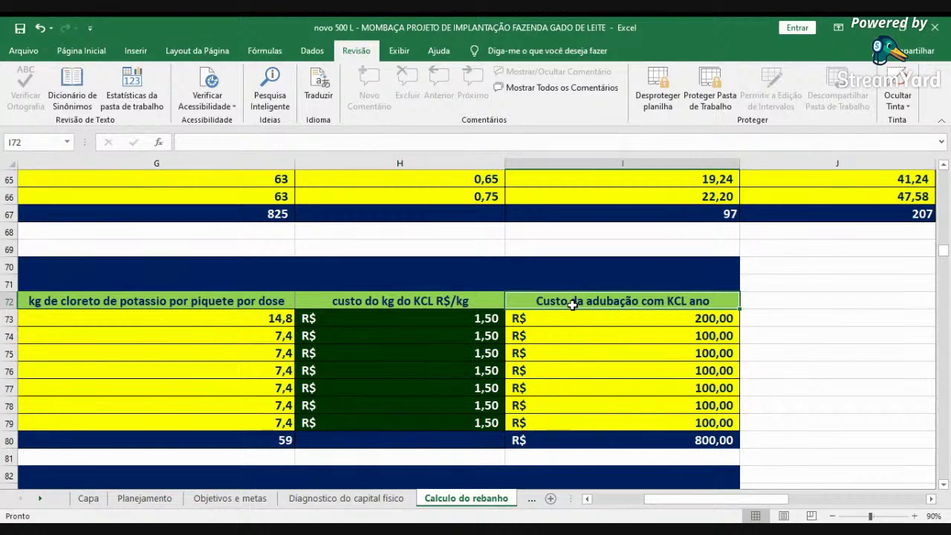
left_click(598, 506)
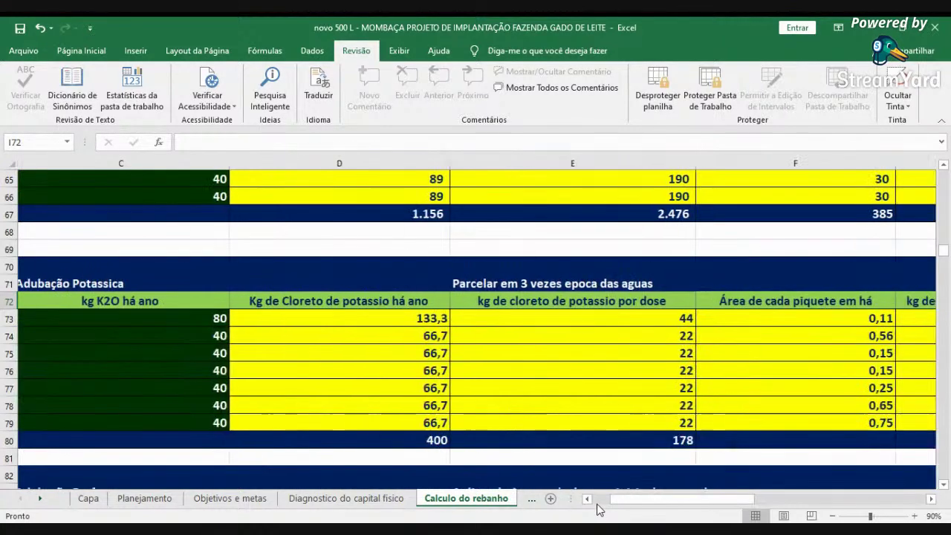
left_click(599, 506)
scroll(605, 439, "down", 4)
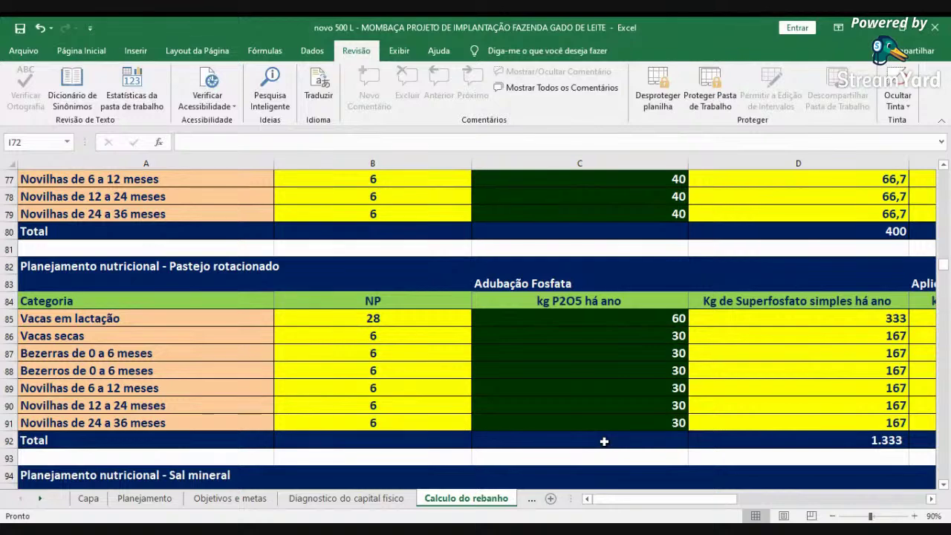
- Check the lactating cows' superphosphate amount, then move down to the Sal mineral table's UAS count in B97
left_click(840, 315)
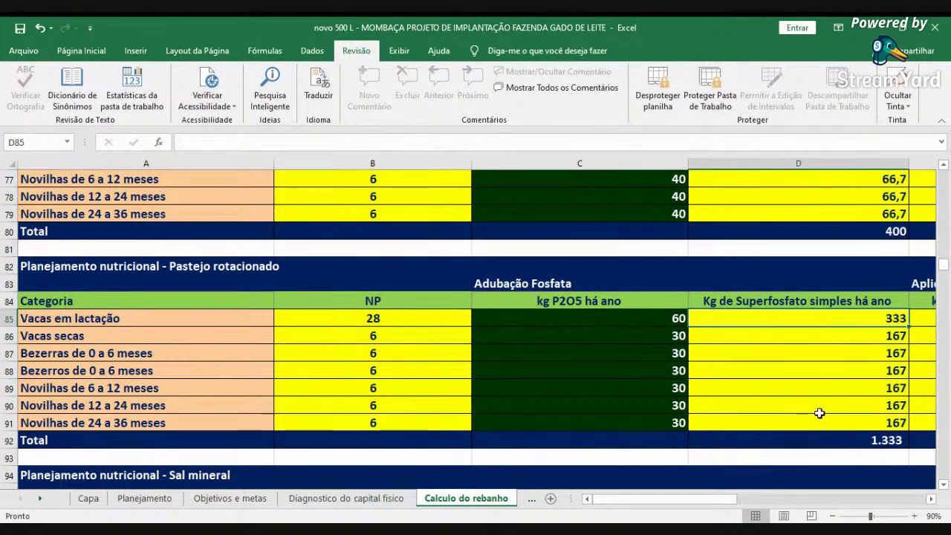
scroll(820, 408, "down", 4)
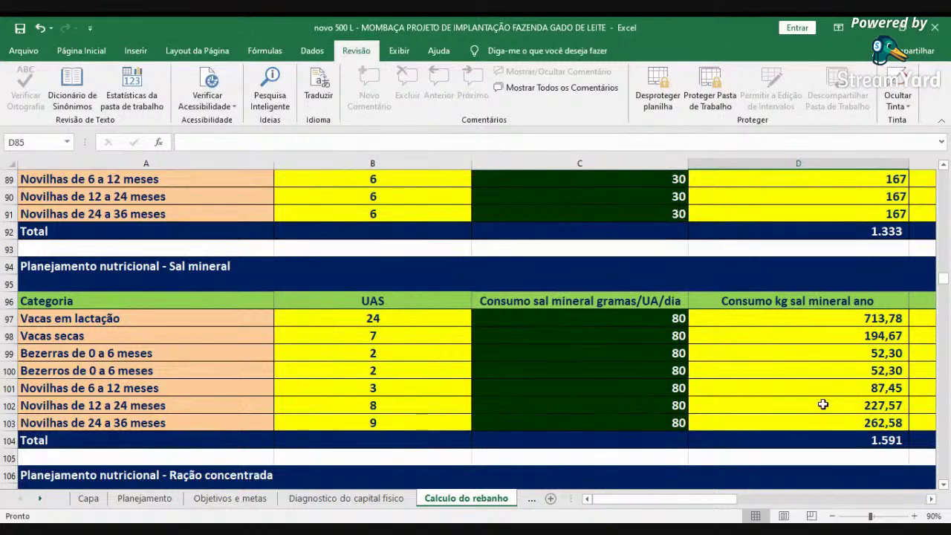
scroll(822, 404, "down", 1)
left_click(365, 264)
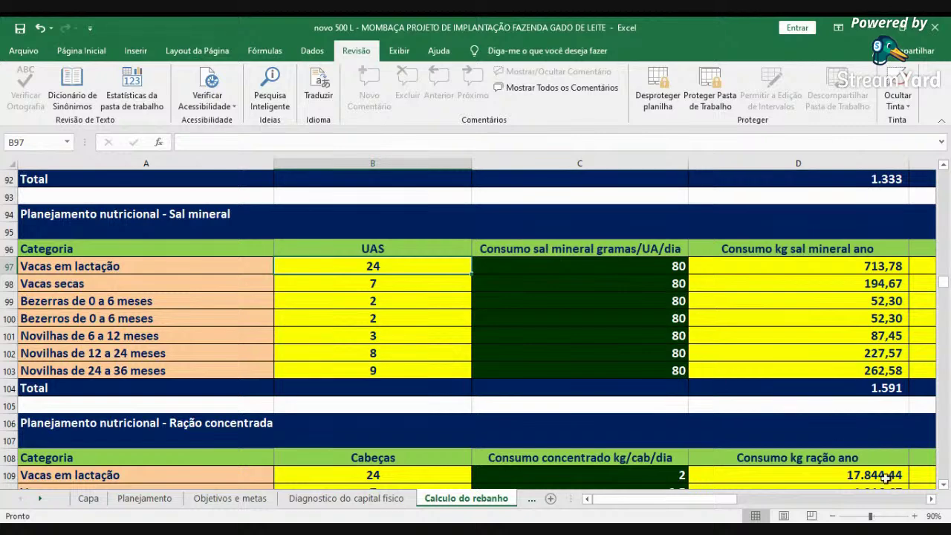
- Scroll across the mineral salt consumption, bag, price and cost columns to the R$ 3.435,79 total, then back left
left_click(932, 500)
left_click(933, 502)
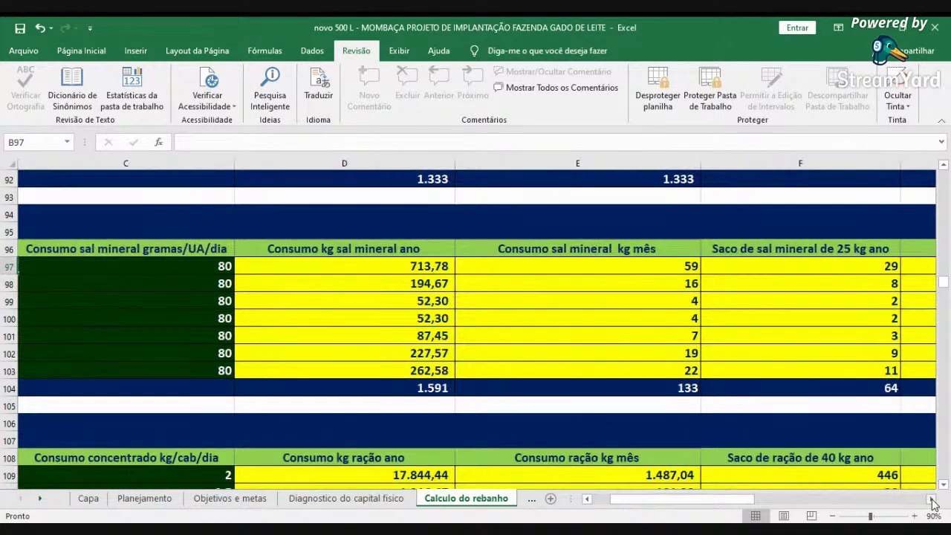
left_click(933, 502)
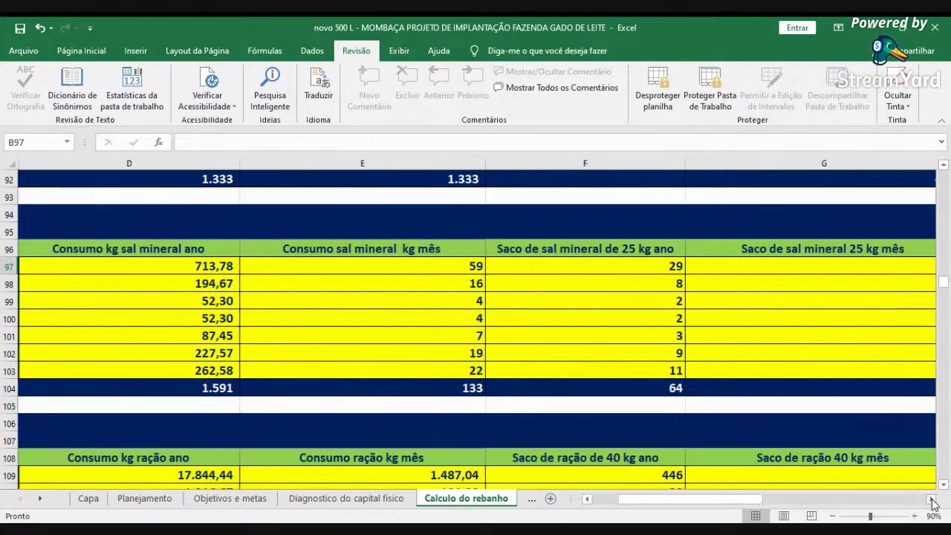
left_click(933, 502)
left_click(933, 502)
left_click(933, 502)
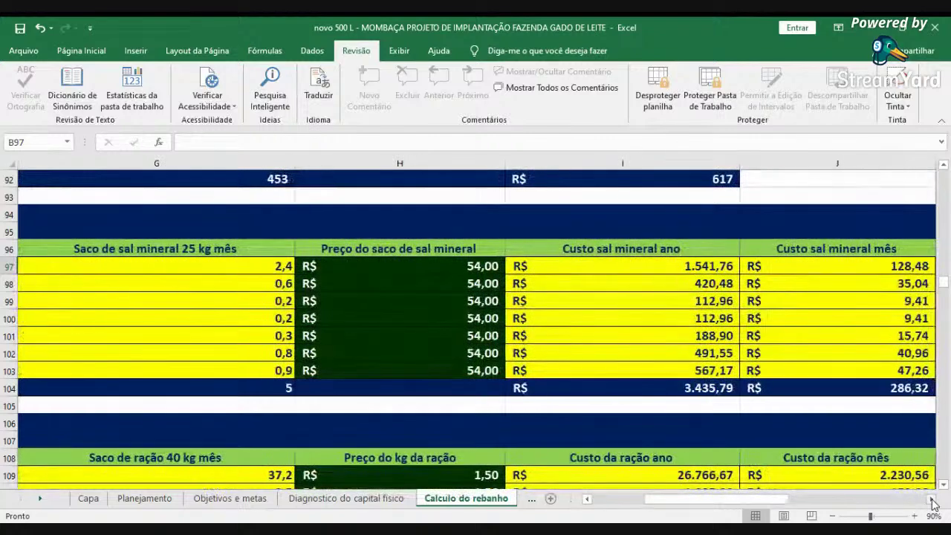
left_click(933, 502)
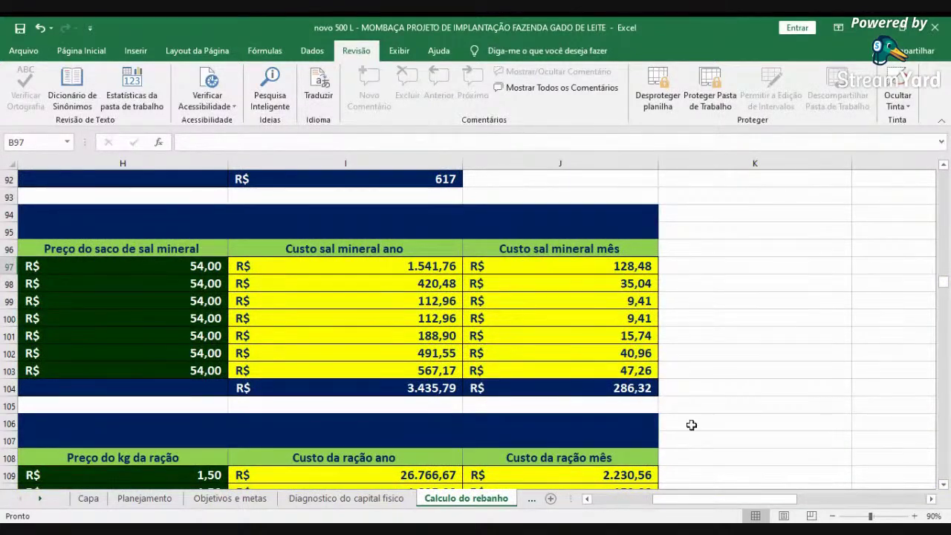
left_click_drag(643, 503, 605, 508)
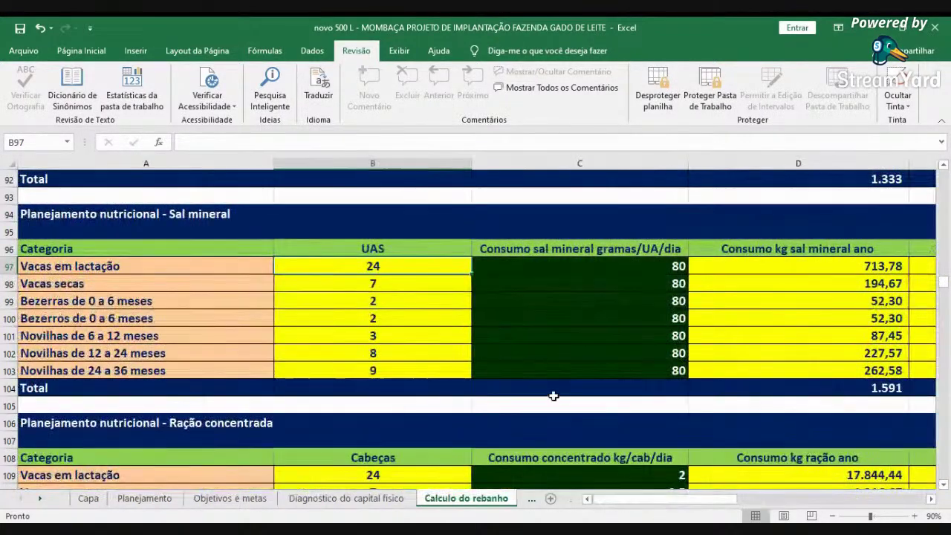
- Scroll down past the sanitary, reproductive and milking cost tables to the labour table around row 170
scroll(552, 392, "down", 3)
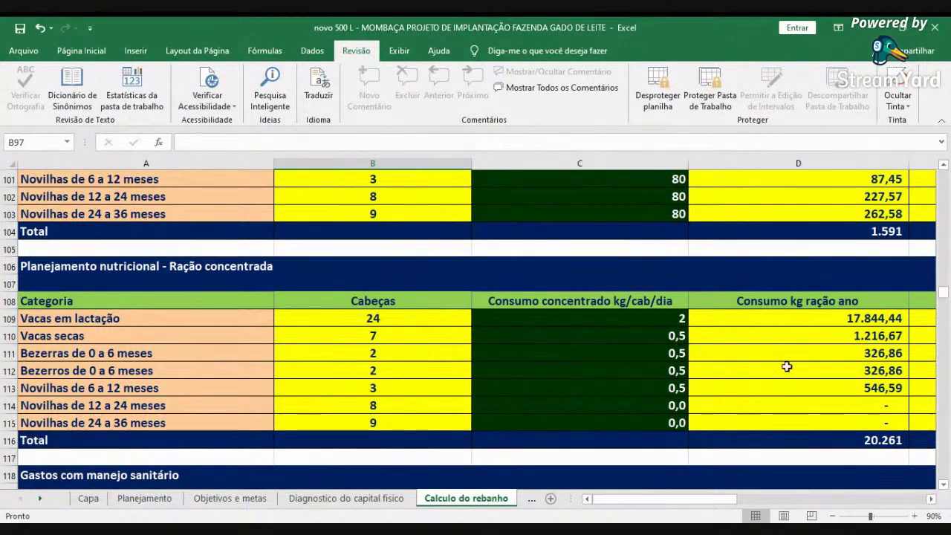
scroll(789, 364, "down", 5)
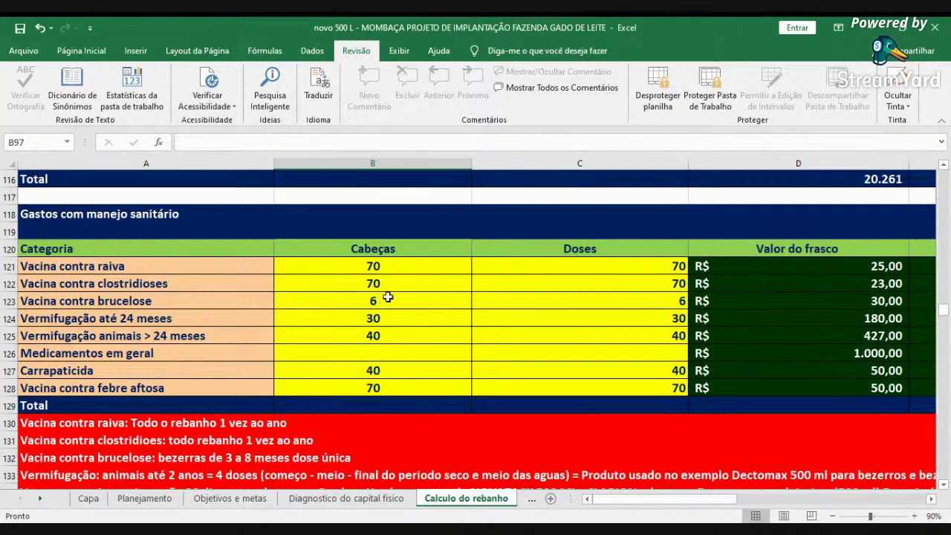
scroll(383, 301, "down", 6)
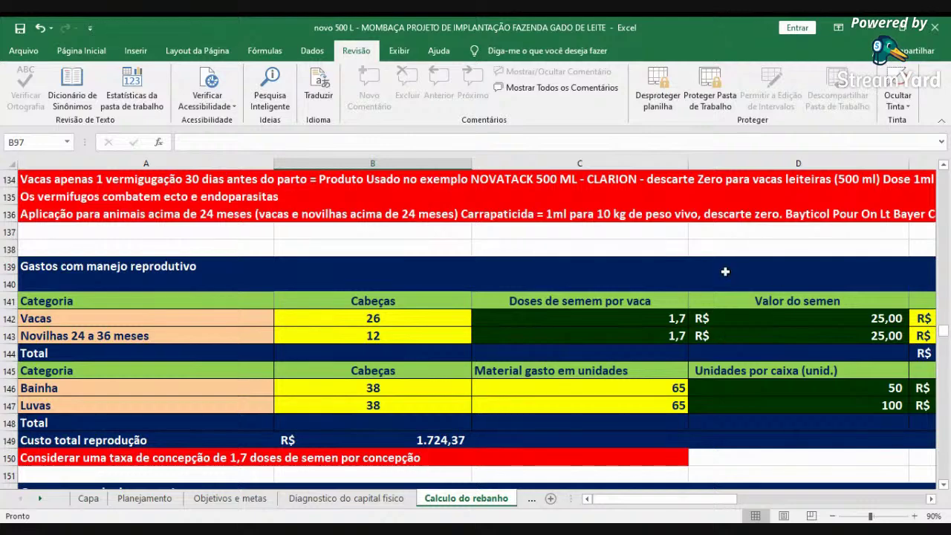
scroll(762, 341, "down", 1)
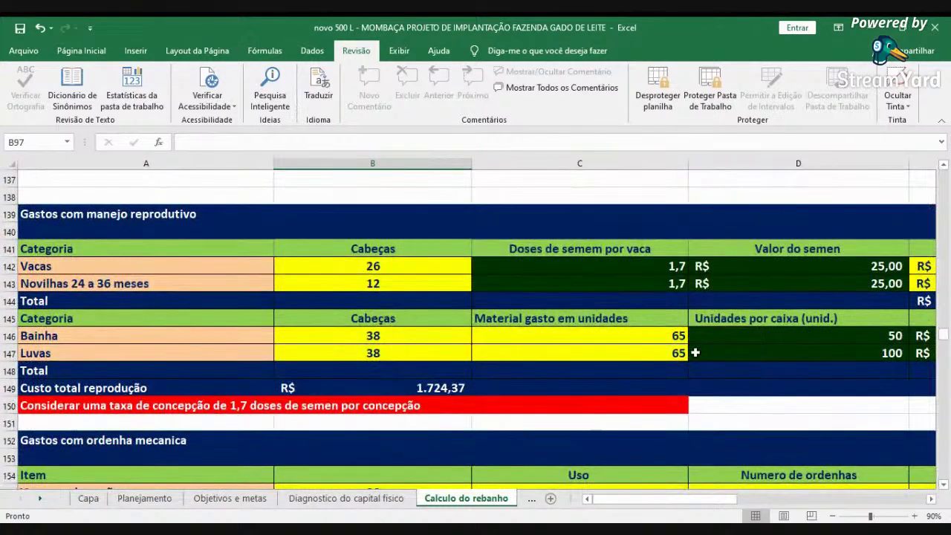
scroll(634, 418, "down", 2)
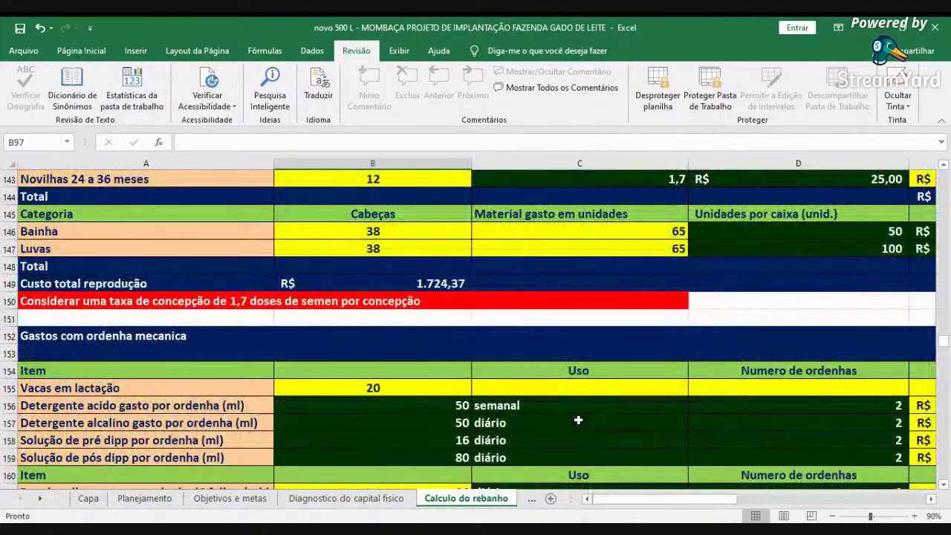
scroll(575, 348, "down", 2)
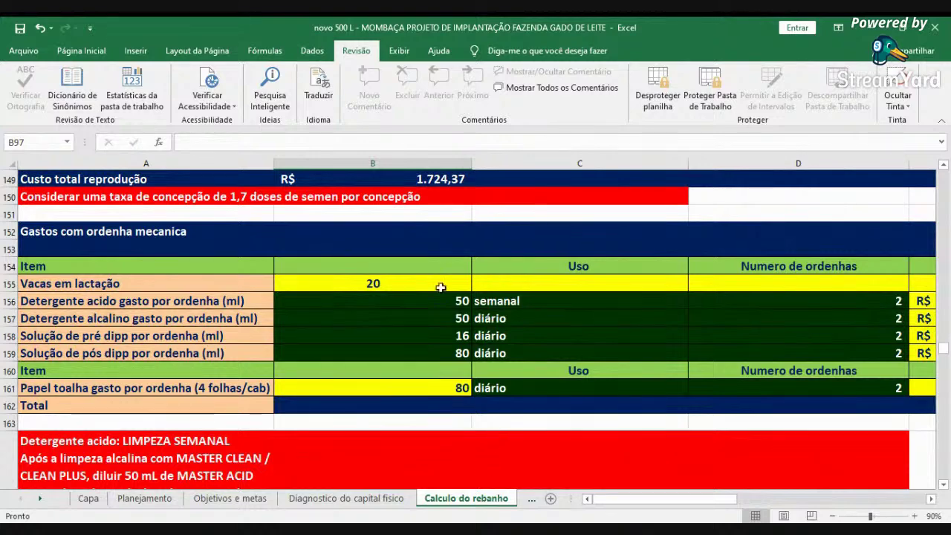
scroll(481, 416, "down", 9)
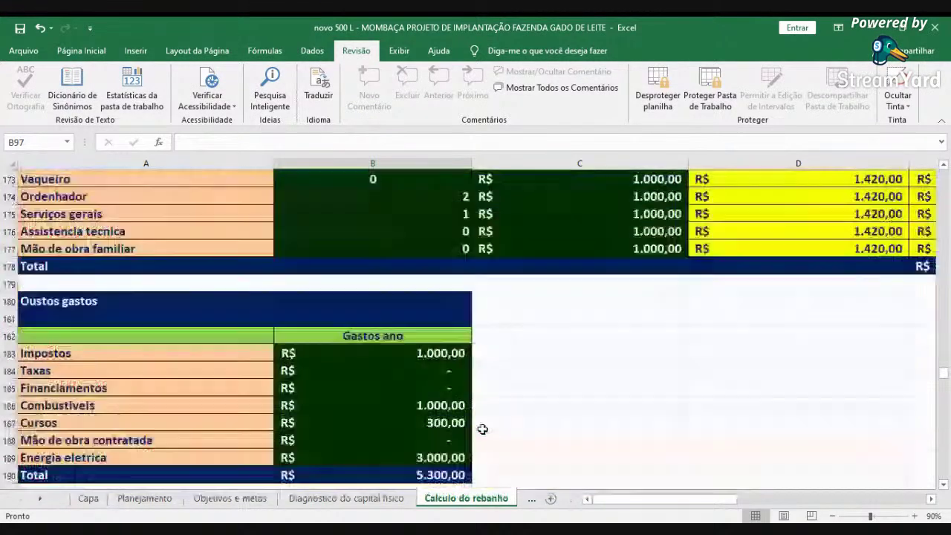
scroll(482, 428, "up", 2)
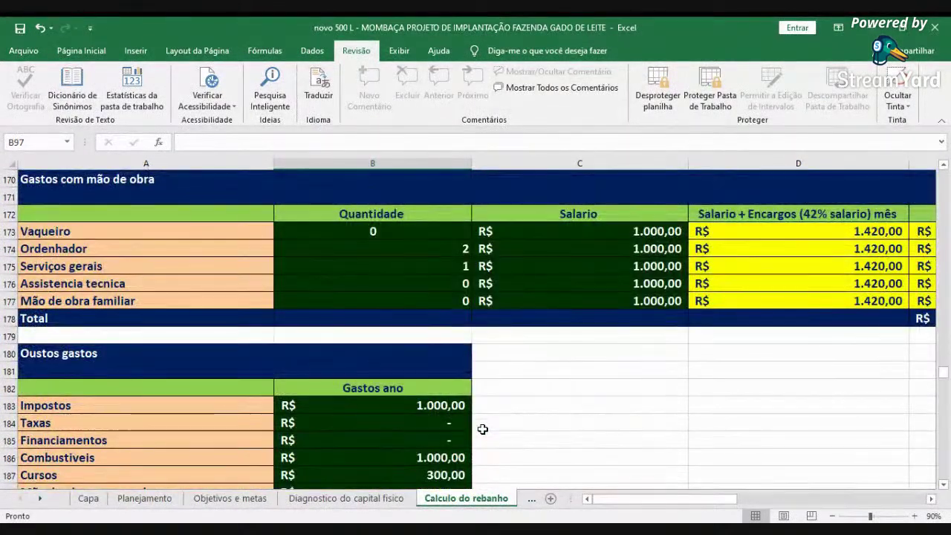
- Change the Ordenhador quantity in B174 from 2 to 1, then move on to the revenue table
left_click(432, 245)
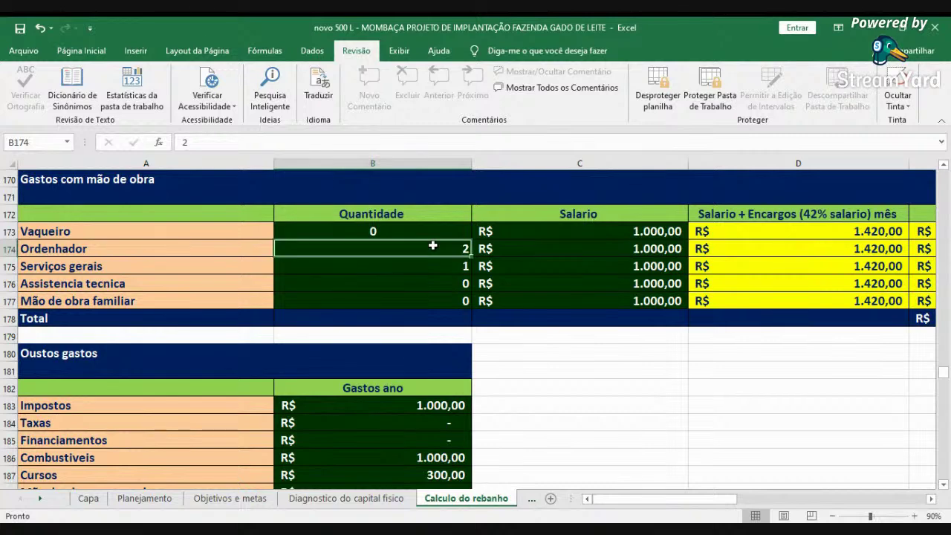
type("1")
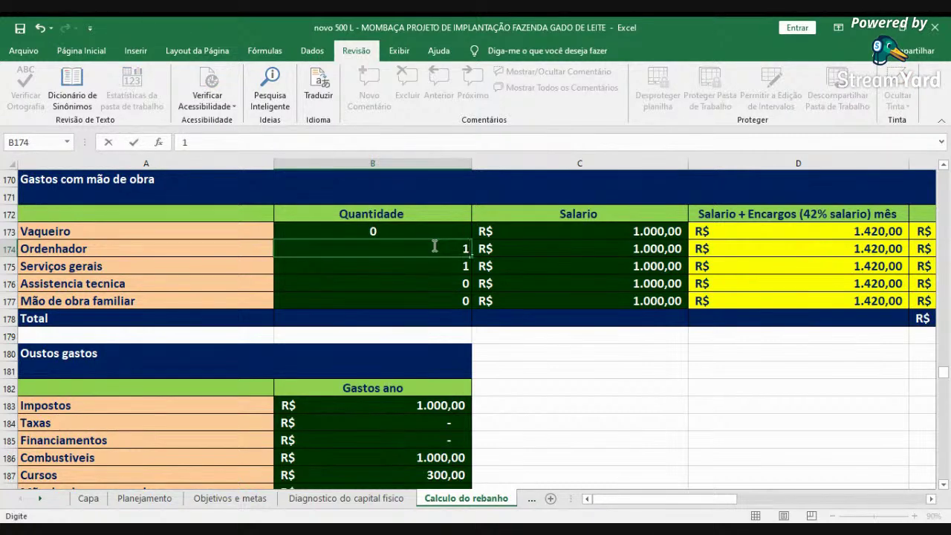
key("Return")
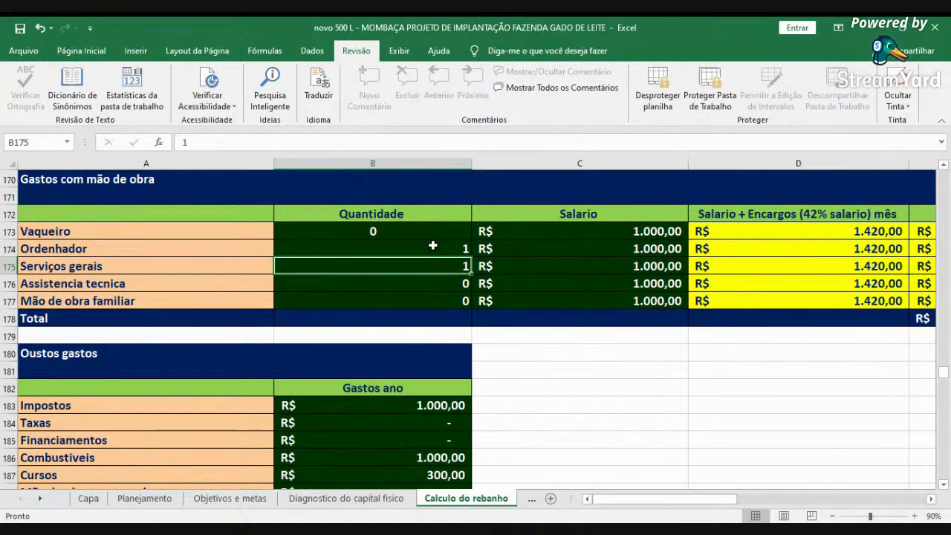
scroll(339, 405, "down", 1)
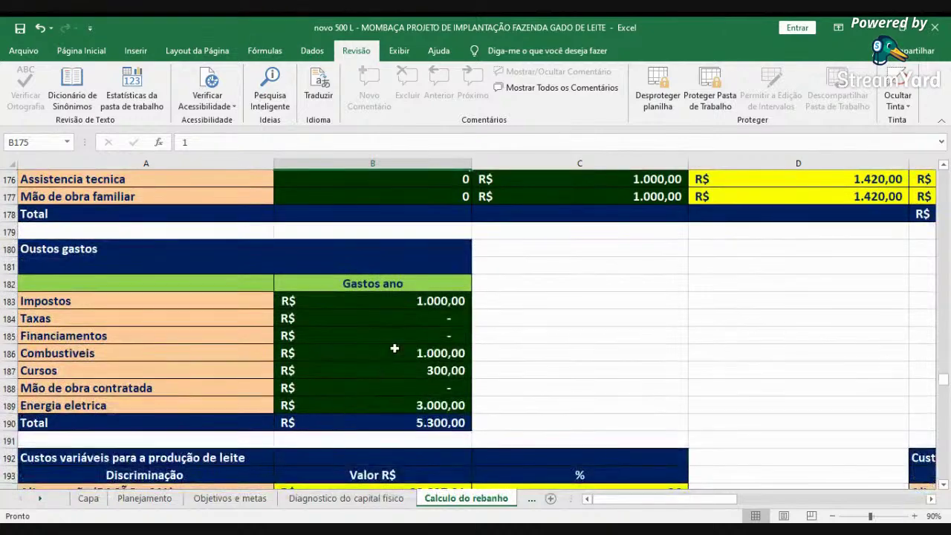
scroll(551, 324, "down", 6)
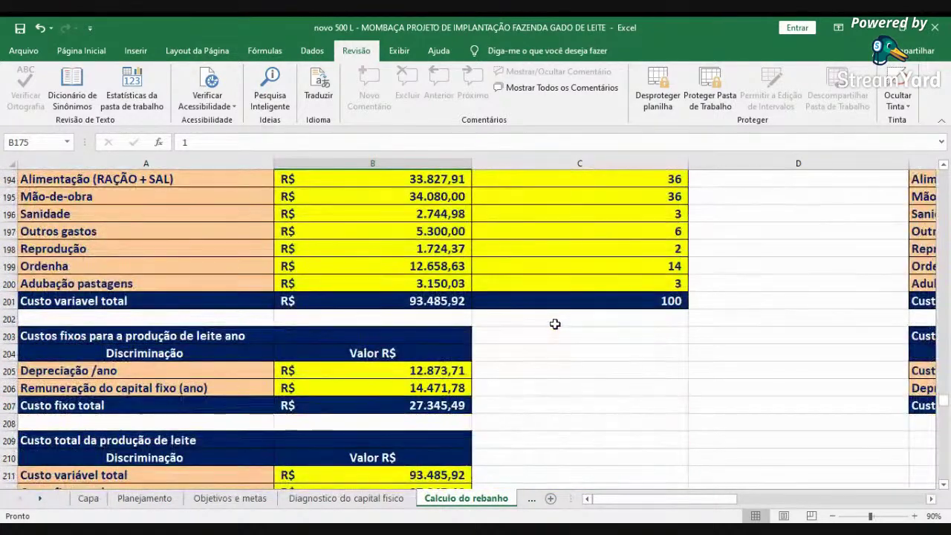
scroll(553, 323, "down", 5)
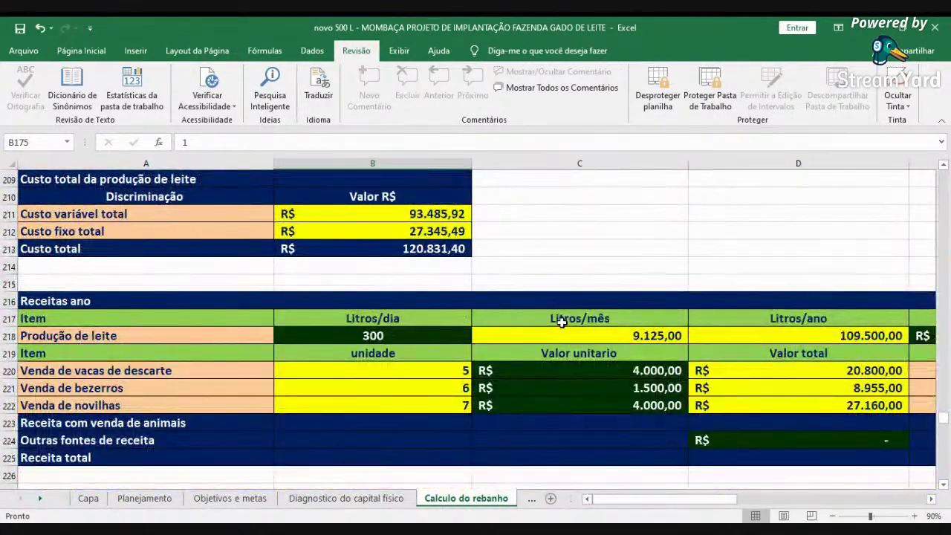
left_click(930, 501)
- Set the milk price per litre in E218 to 2,00 and go back to the start of the row
left_click(826, 337)
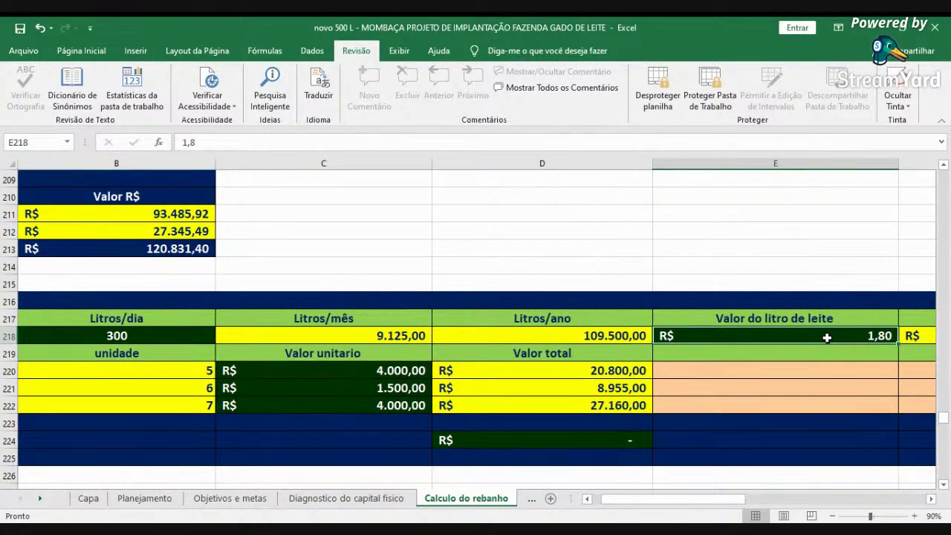
type("2")
key("Return")
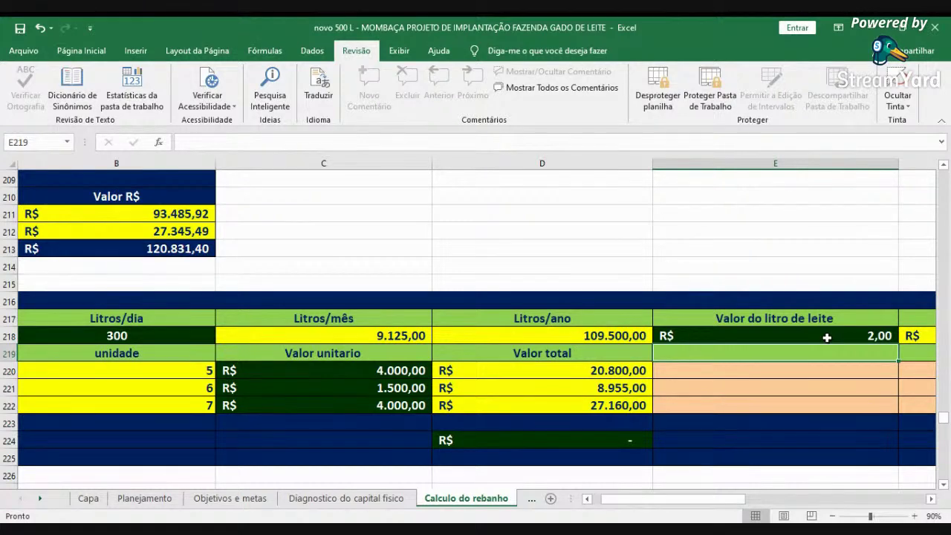
key("Left")
key("Left")
key("Left")
key("Left")
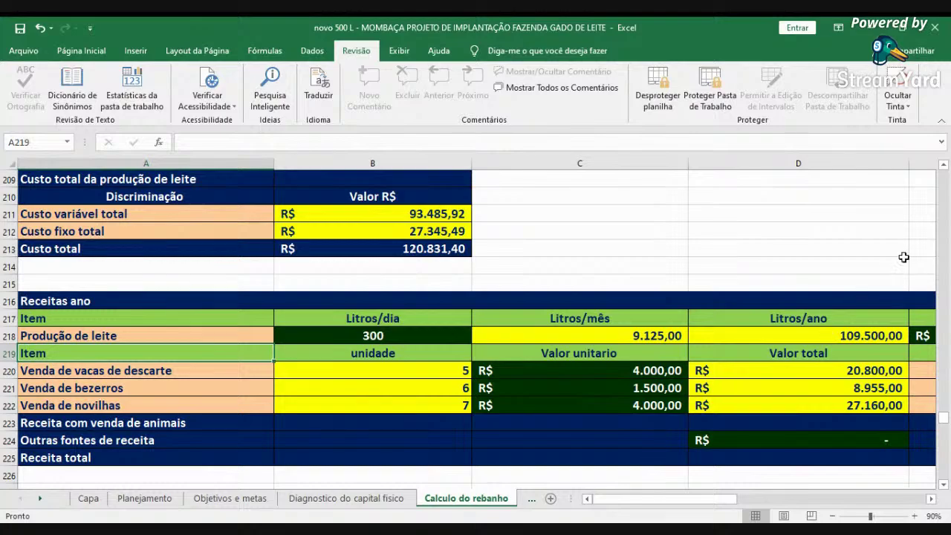
scroll(512, 188, "up", 10)
scroll(404, 407, "down", 3)
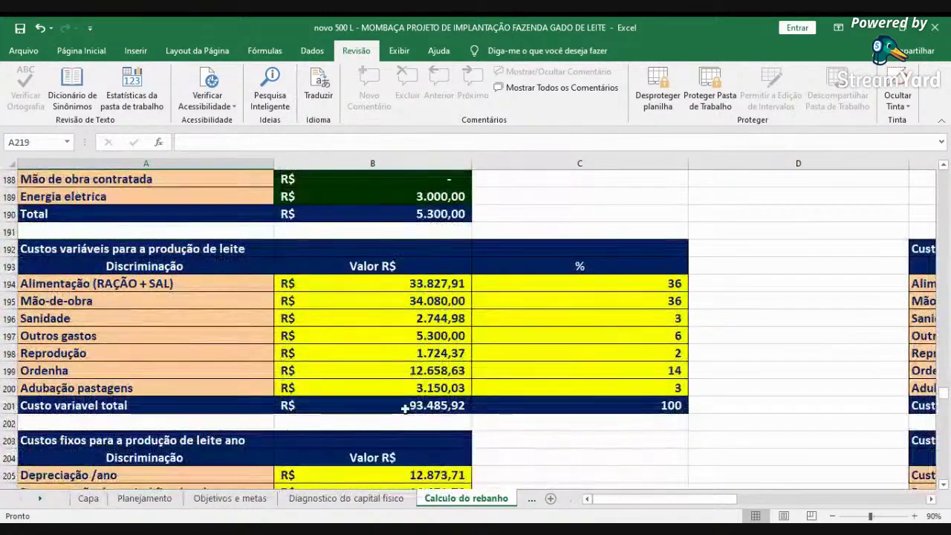
scroll(641, 392, "down", 7)
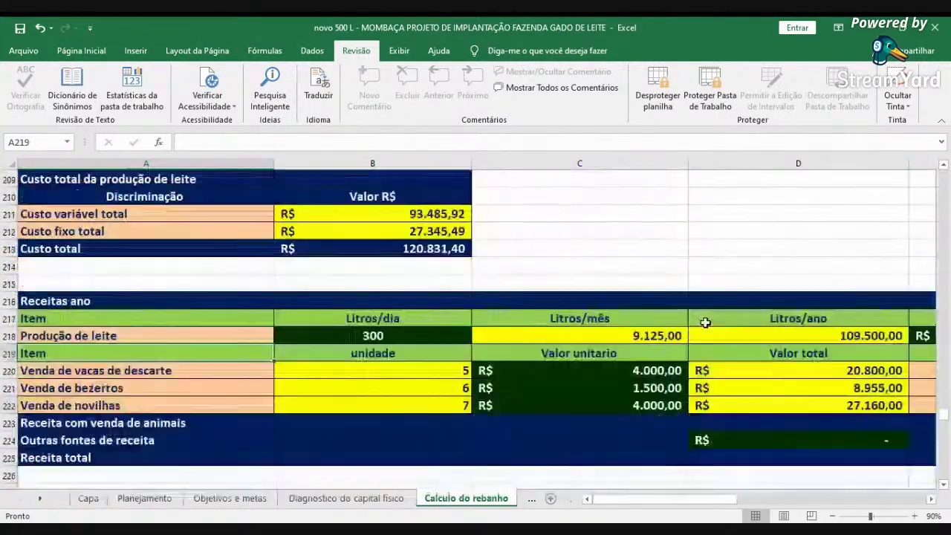
scroll(704, 322, "down", 6)
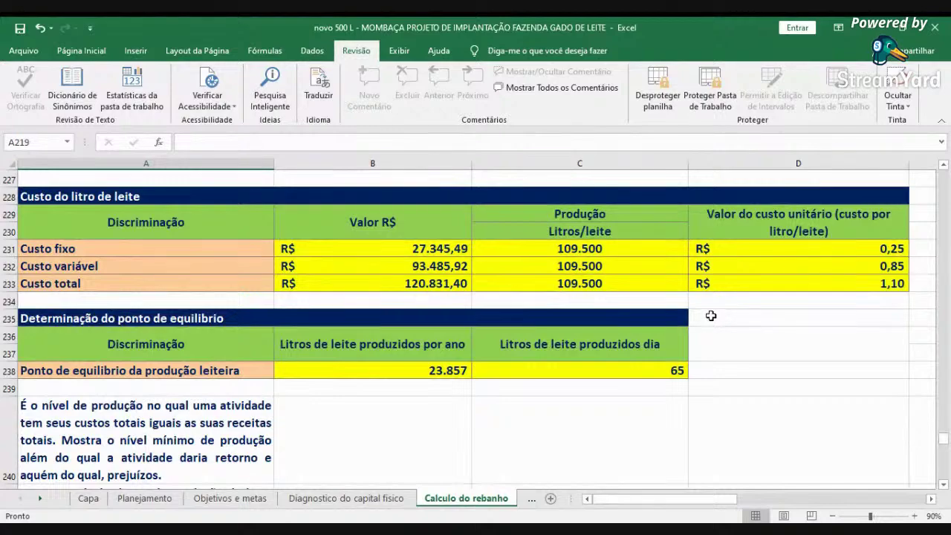
scroll(655, 318, "up", 12)
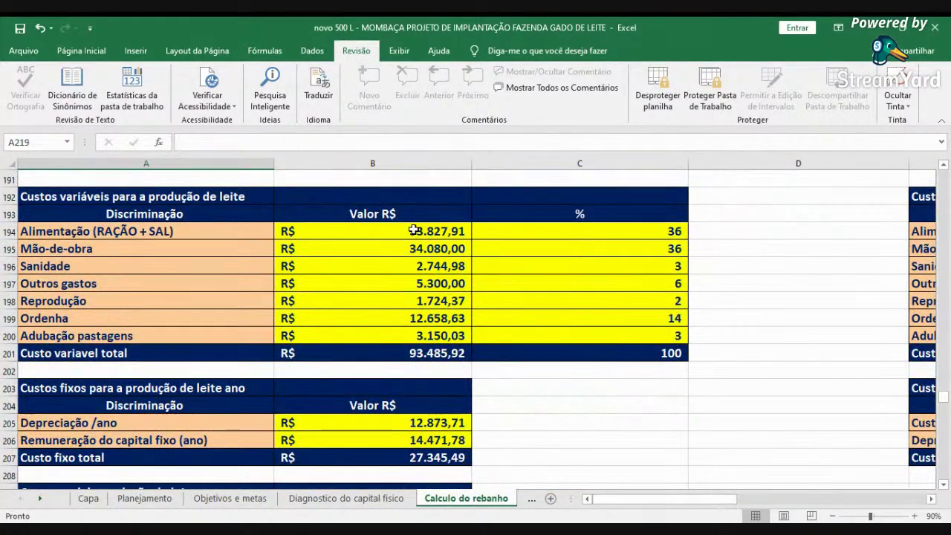
left_click(413, 231)
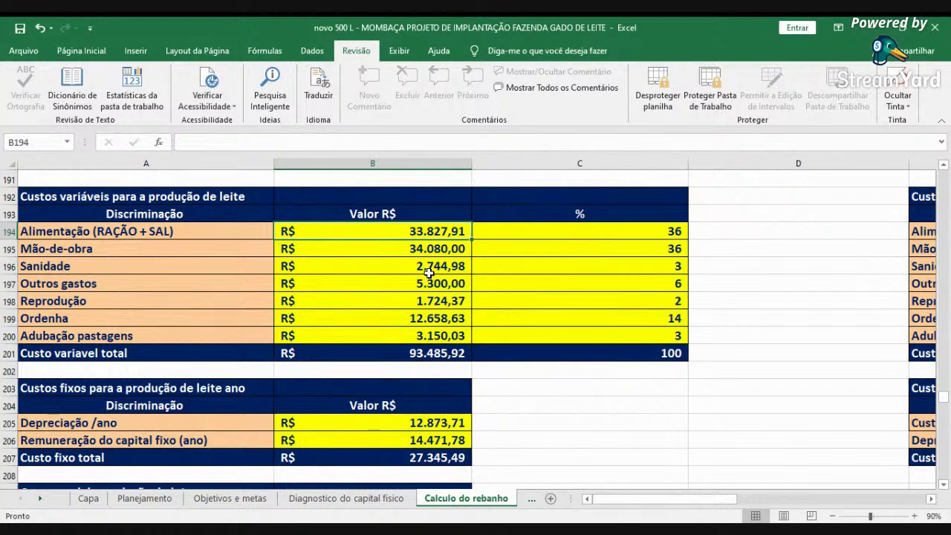
left_click(369, 249)
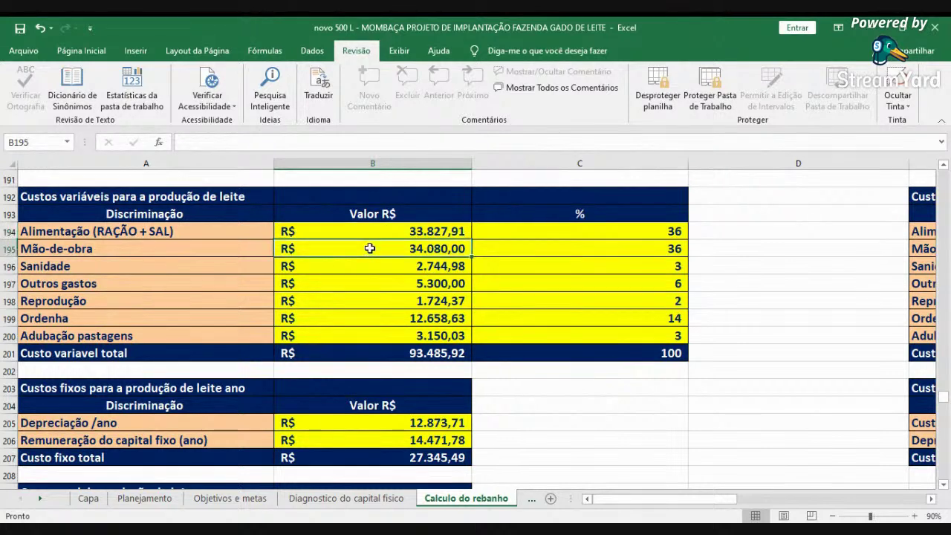
left_click(362, 269)
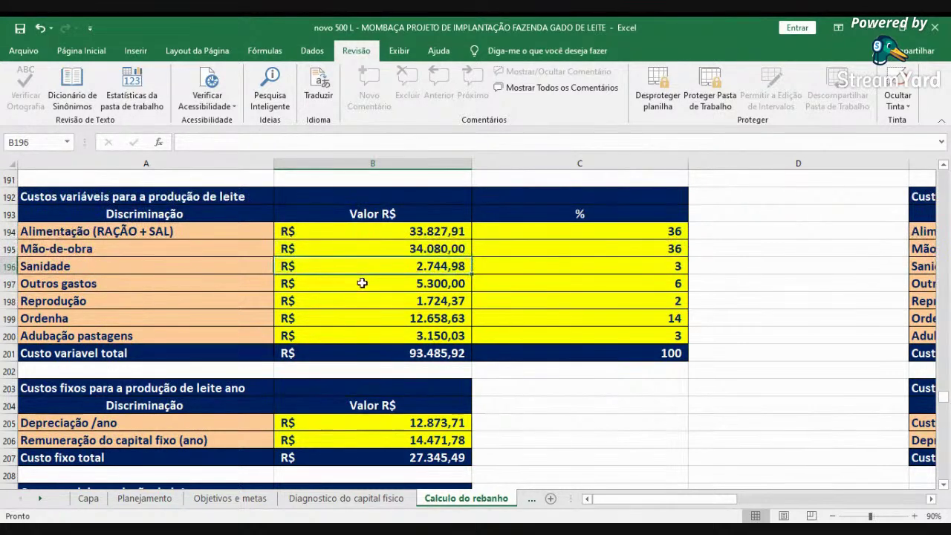
left_click(361, 284)
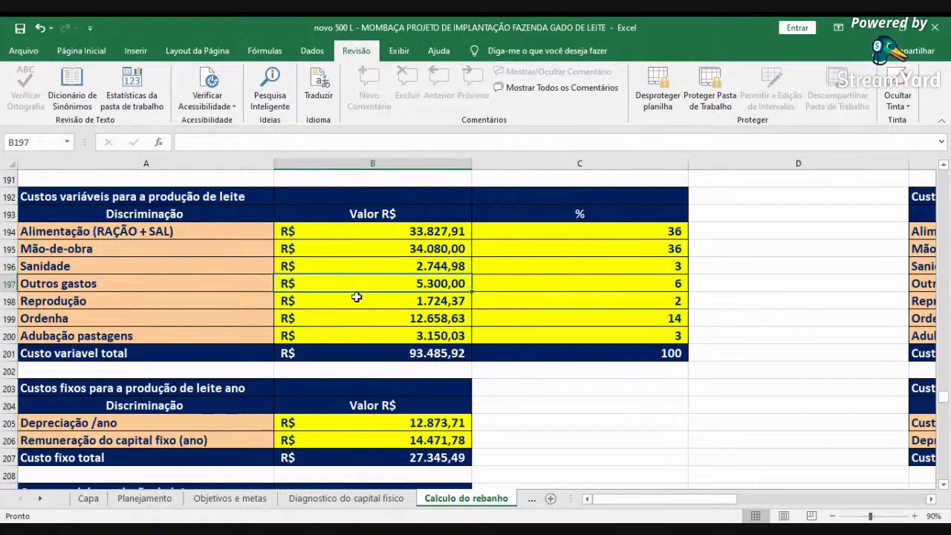
left_click(354, 303)
left_click(361, 312)
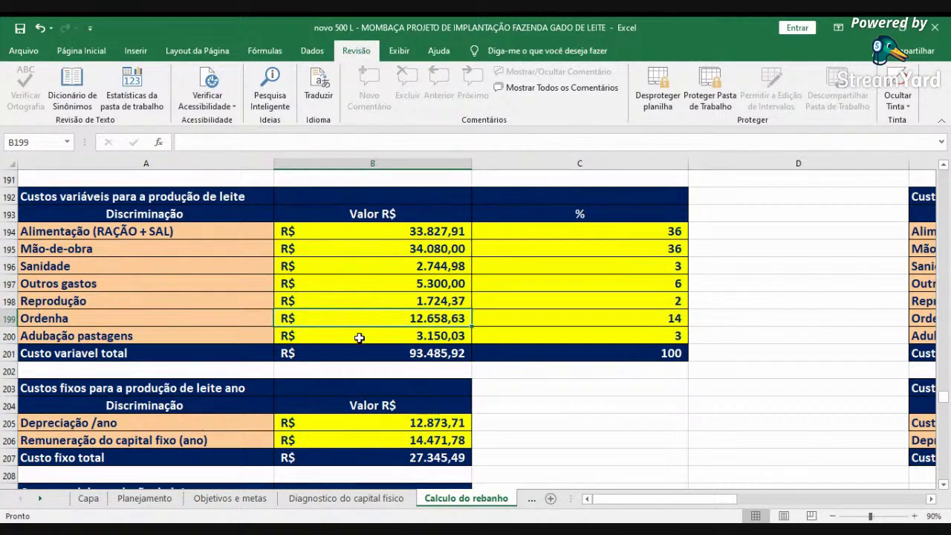
left_click(366, 335)
scroll(565, 264, "up", 9)
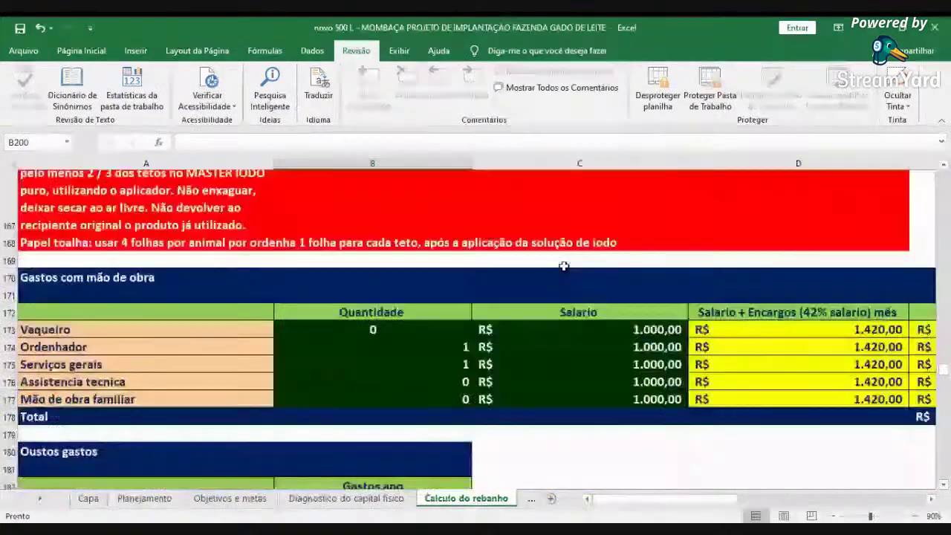
scroll(565, 264, "up", 8)
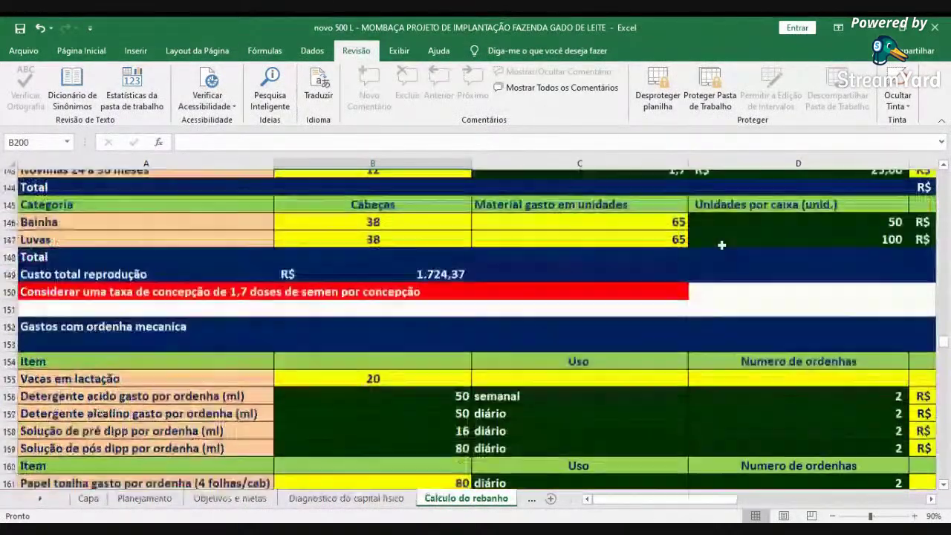
scroll(721, 244, "up", 1)
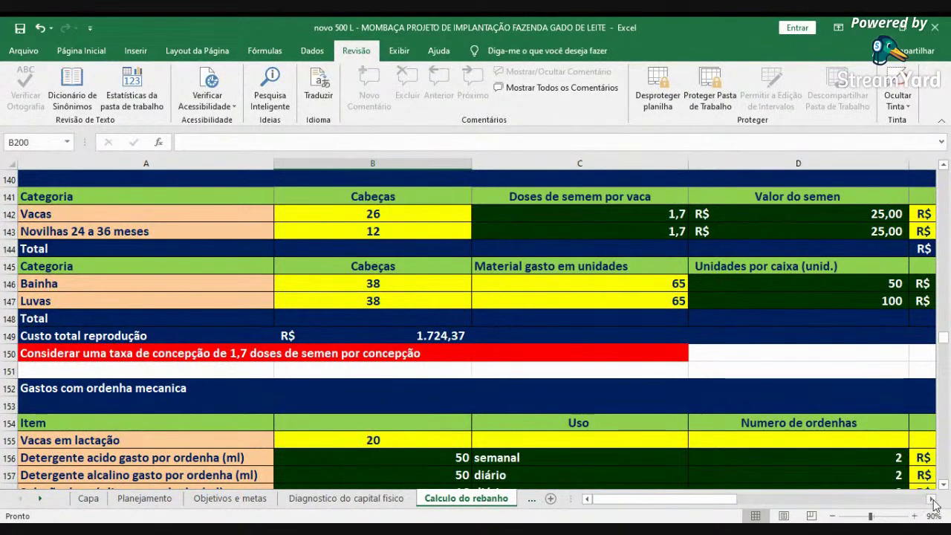
left_click(931, 499)
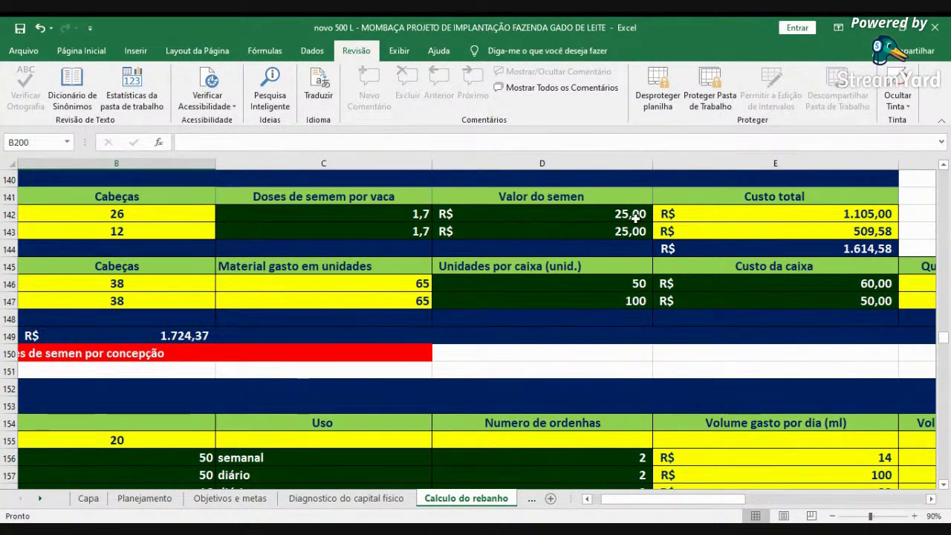
left_click(665, 102)
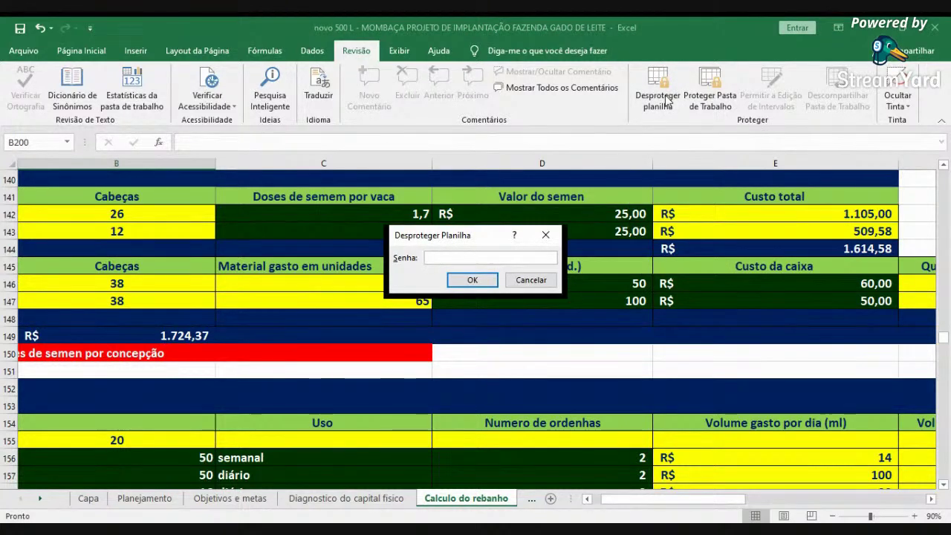
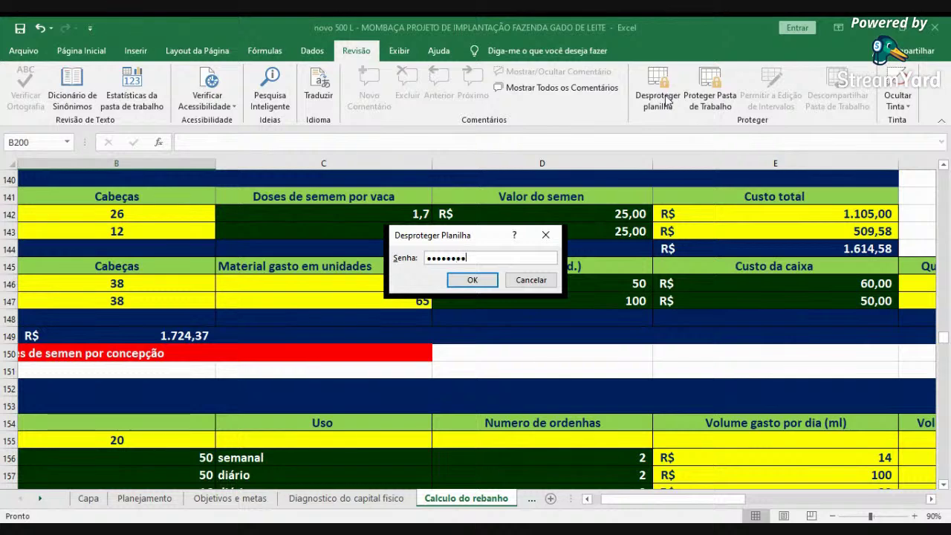
- Unprotect the sheet by entering its password, then open the D141 'Valor do semen' heading for editing
key("Return")
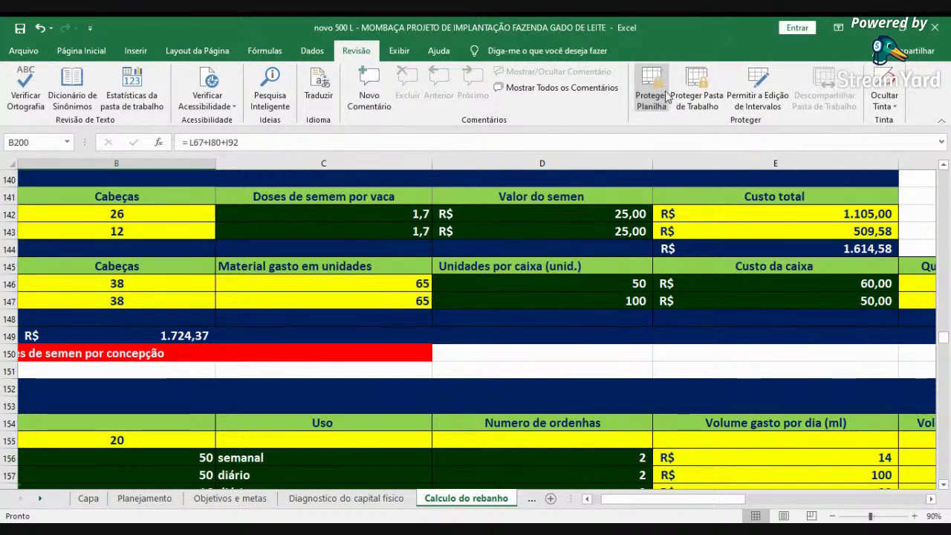
left_click(546, 195)
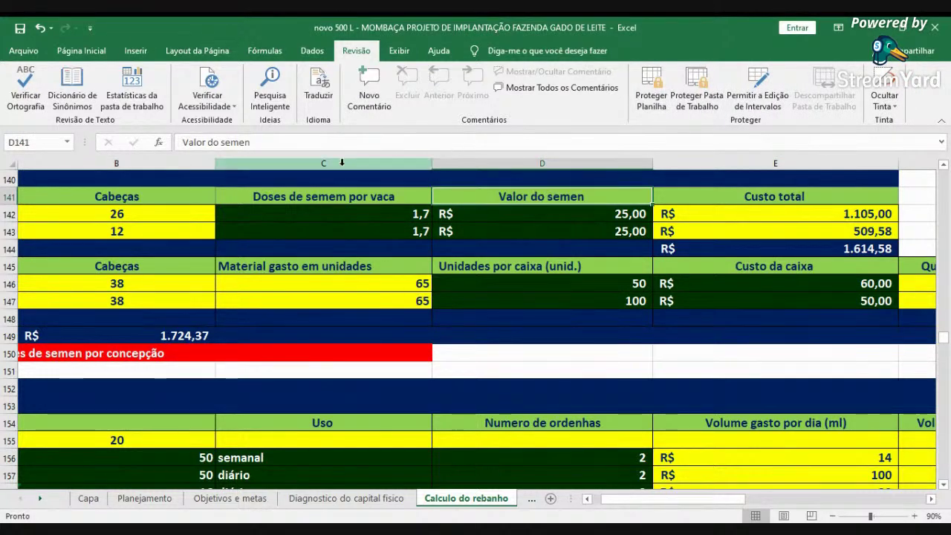
left_click(292, 143)
- Append '+ protocolo IATF' after 'Valor do semen' in D141, fixing a typo, and recheck the heading
type("+")
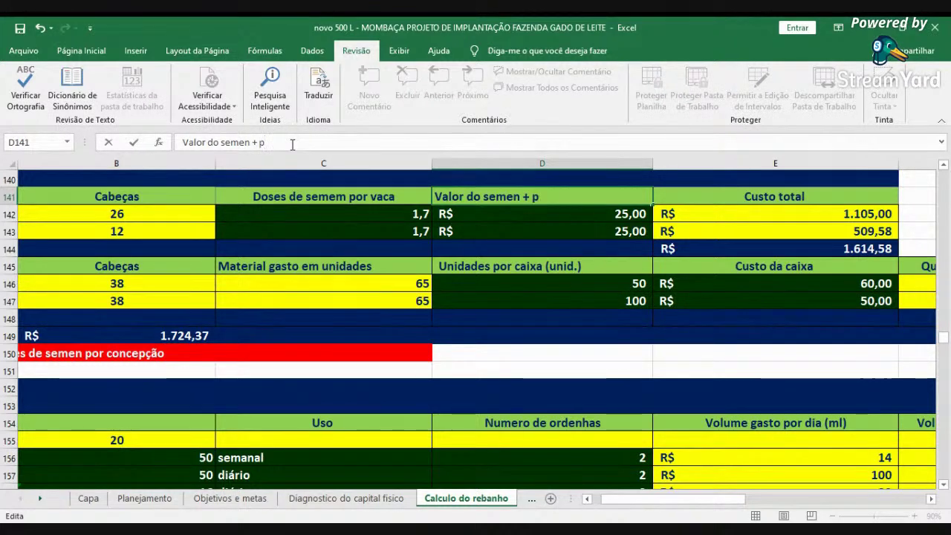
type(" pto")
key("BackSpace")
key("BackSpace")
type("rp")
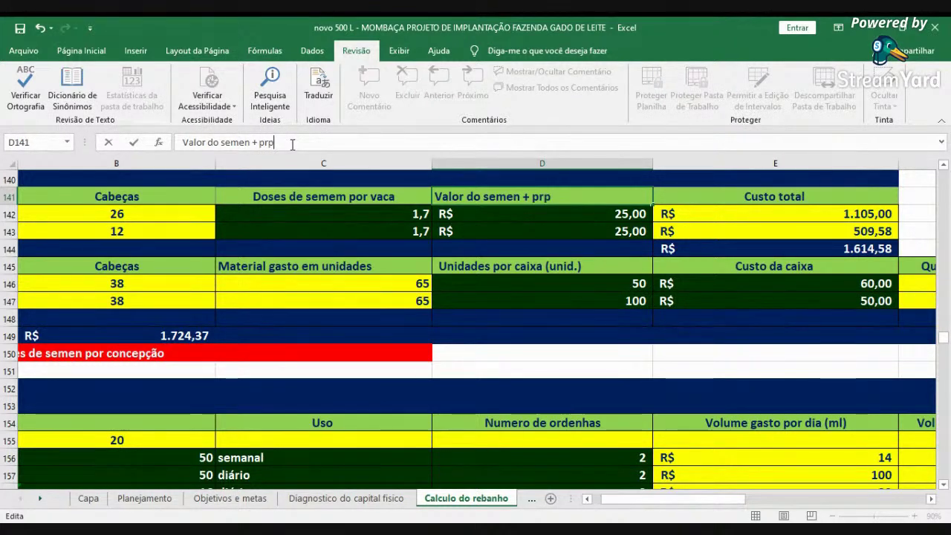
key("BackSpace")
type("otoolo")
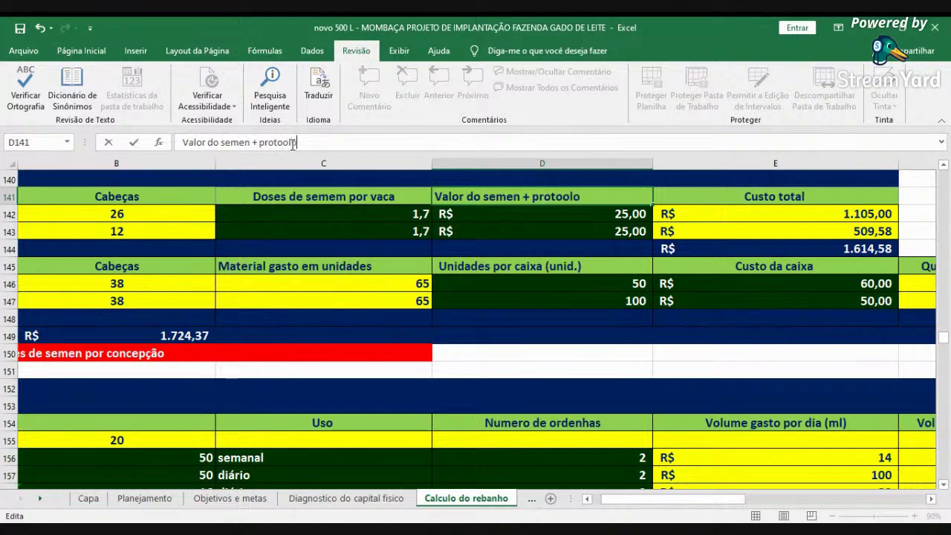
type("colo IATF")
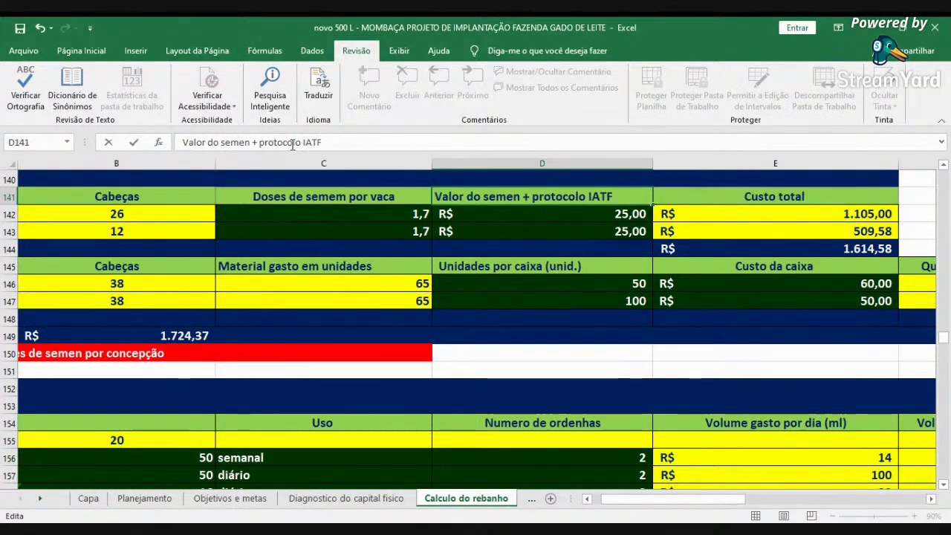
key("Return")
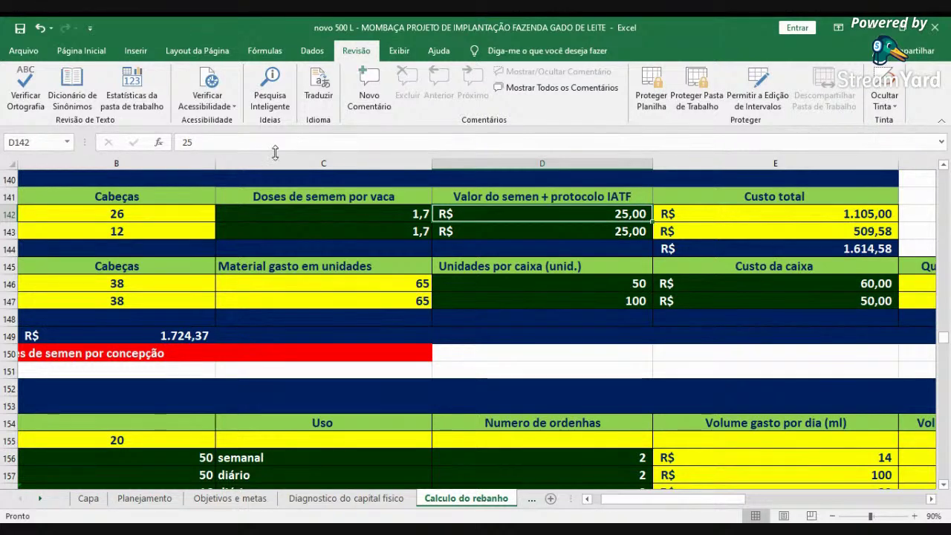
left_click(523, 194)
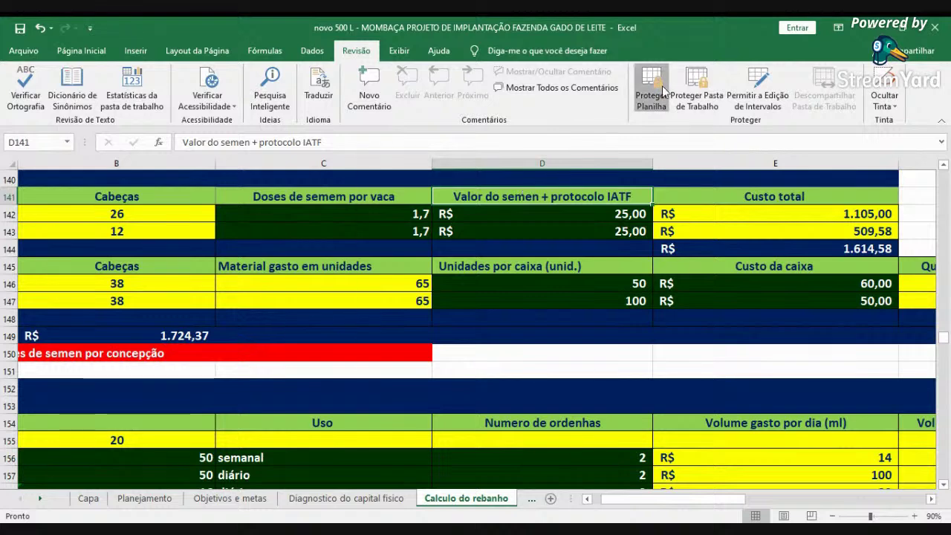
- Re-protect the Calculo do rebanho sheet with a confirmed password, then check the semen price heading
left_click(659, 93)
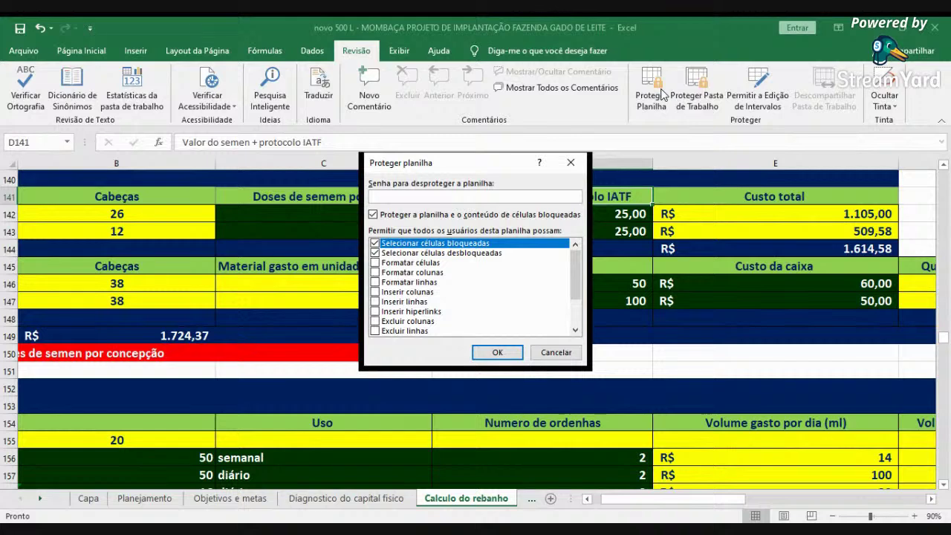
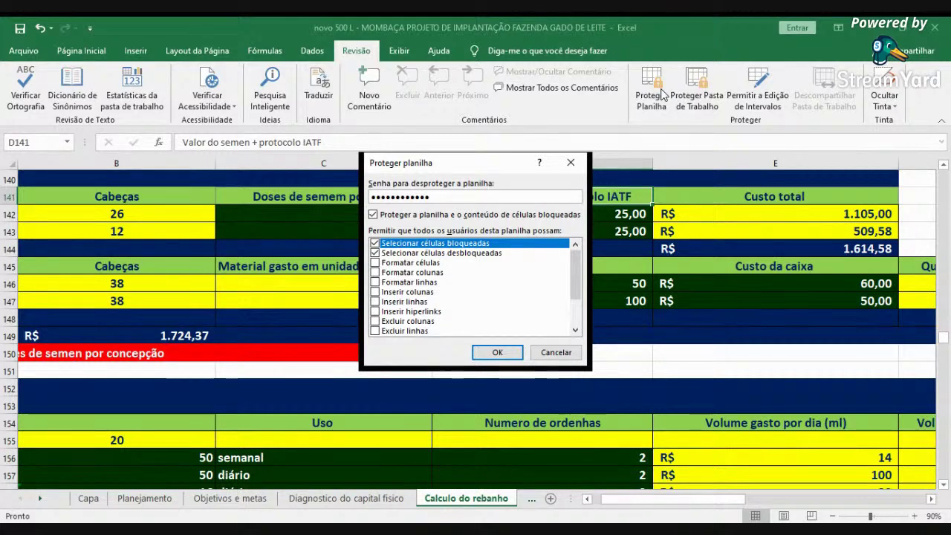
key("Return")
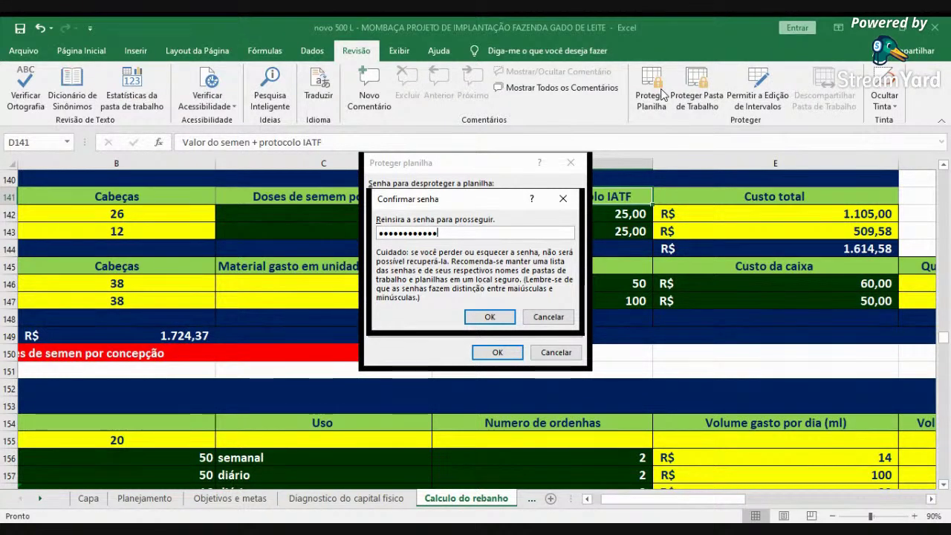
key("Return")
left_click(614, 231)
left_click(594, 202)
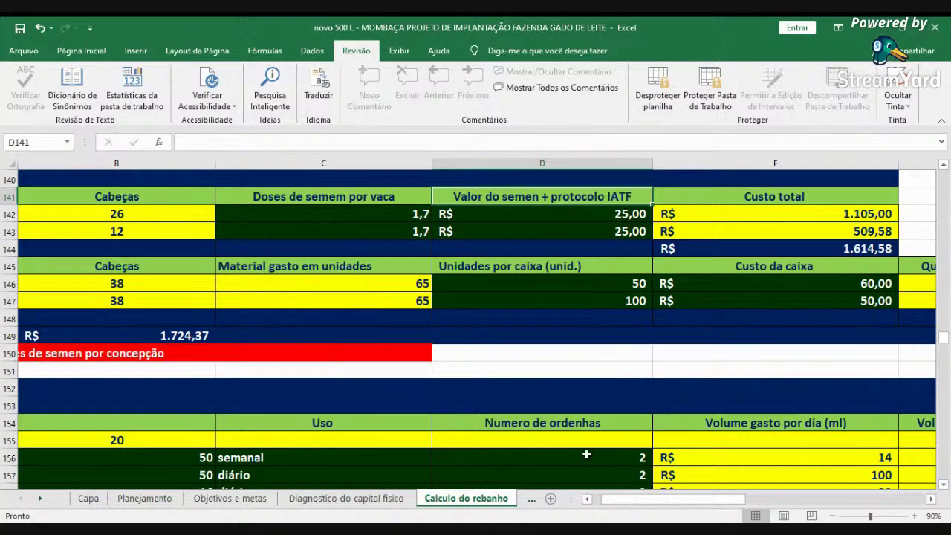
- Review the Ordenha and Adubação pastagens cost values and the variable cost total
left_click_drag(600, 500, 592, 501)
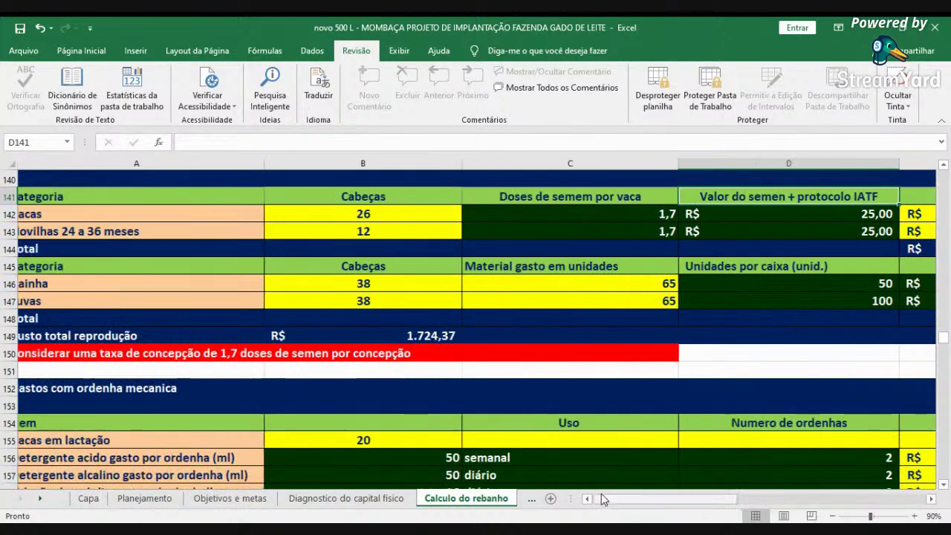
scroll(405, 456, "up", 2)
scroll(405, 456, "up", 20)
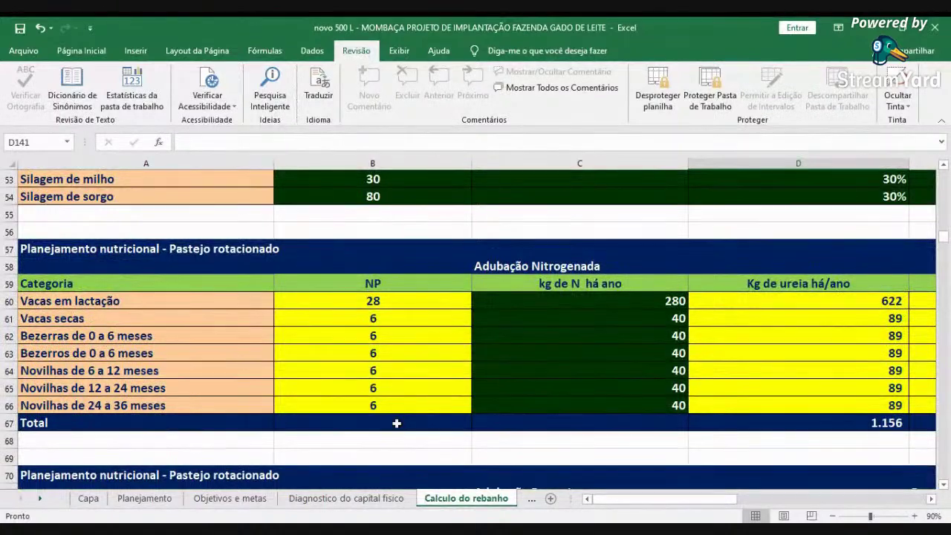
scroll(381, 429, "up", 16)
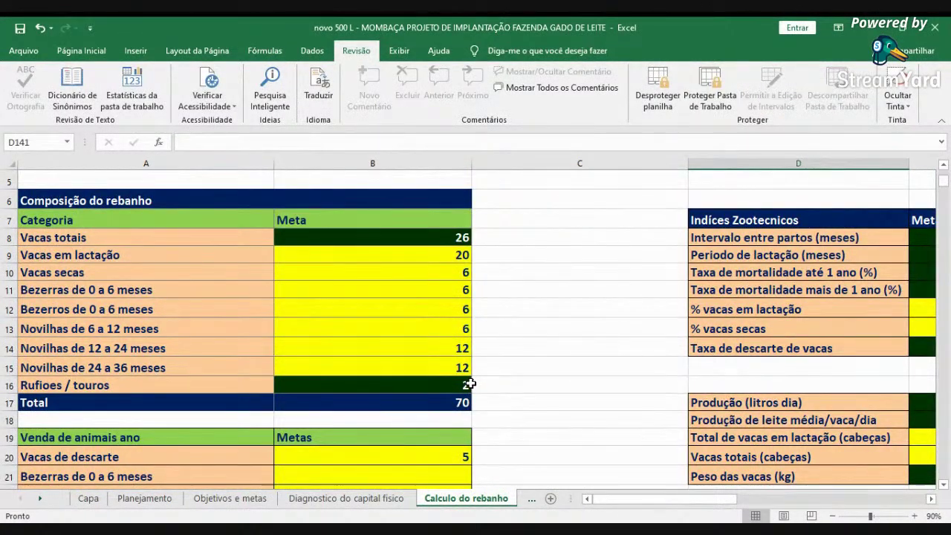
scroll(470, 384, "down", 20)
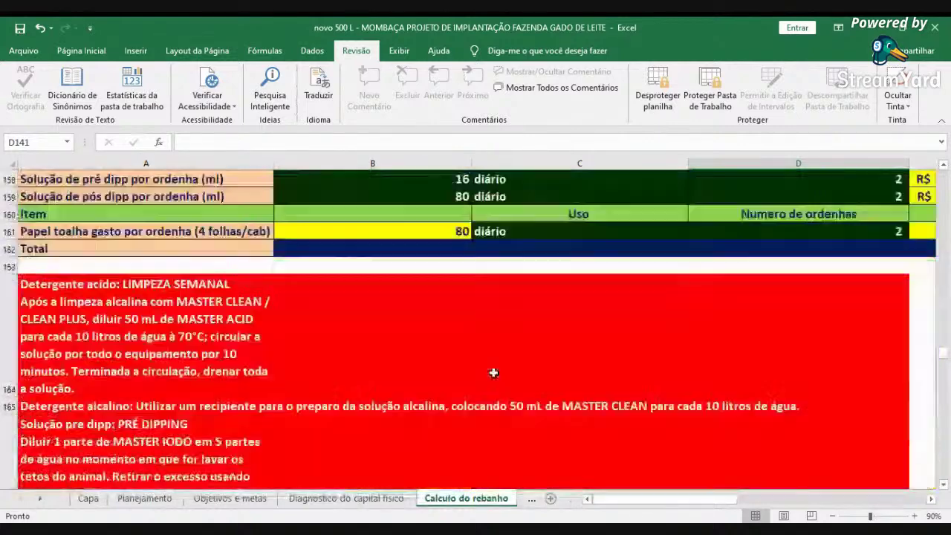
scroll(493, 372, "down", 8)
scroll(493, 372, "up", 2)
scroll(497, 372, "down", 6)
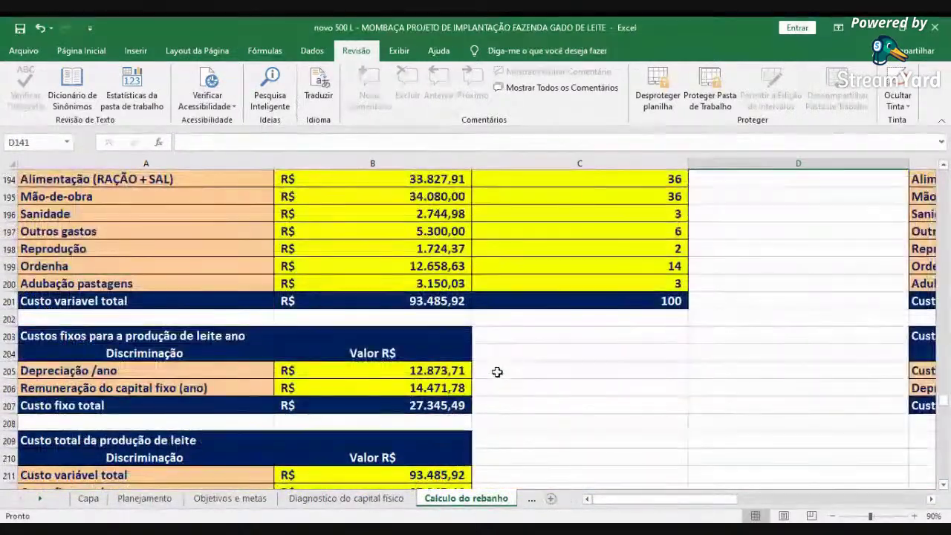
scroll(496, 371, "up", 2)
left_click(378, 370)
scroll(450, 348, "up", 8)
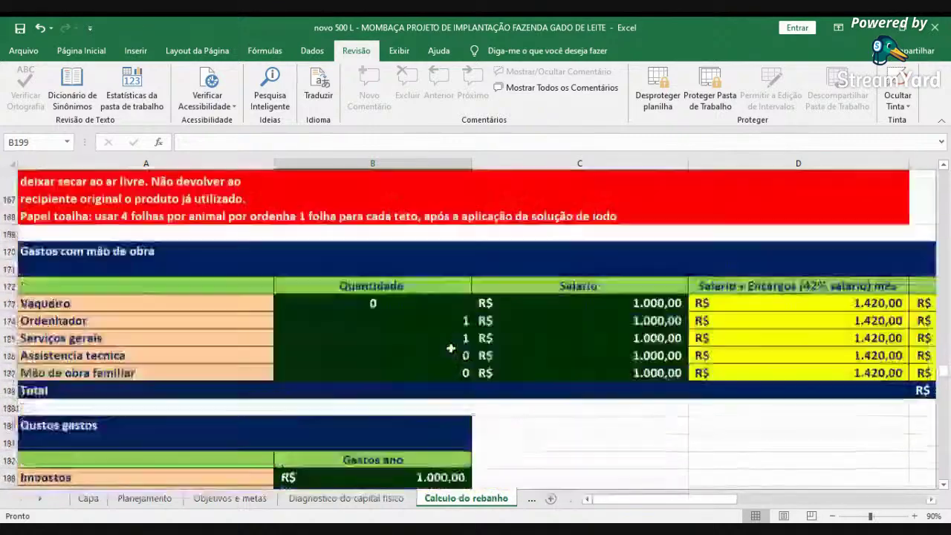
scroll(451, 348, "down", 10)
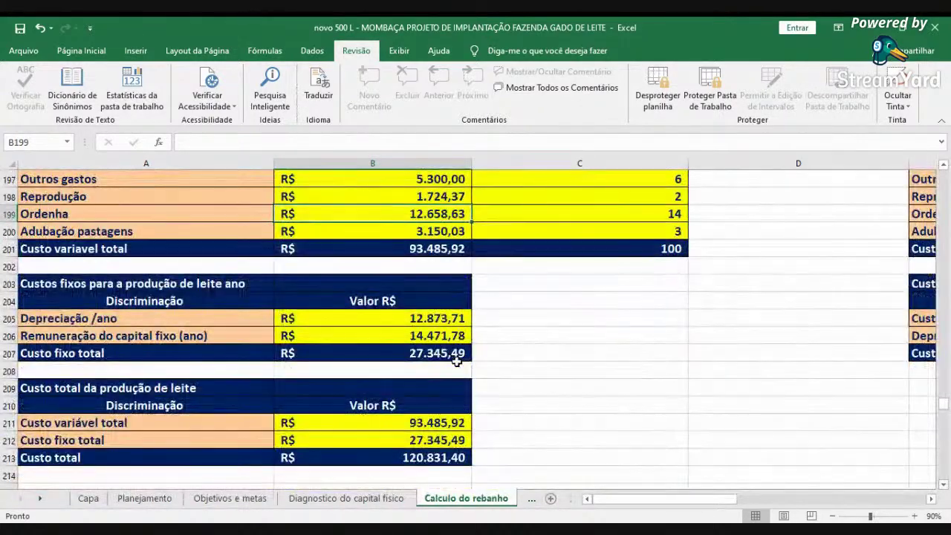
scroll(456, 361, "down", 1)
scroll(456, 360, "up", 2)
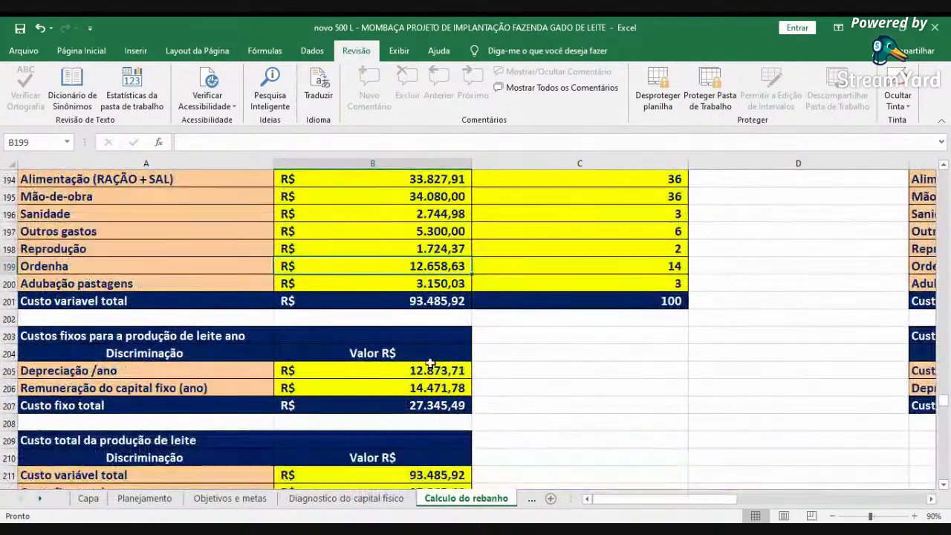
left_click(410, 283)
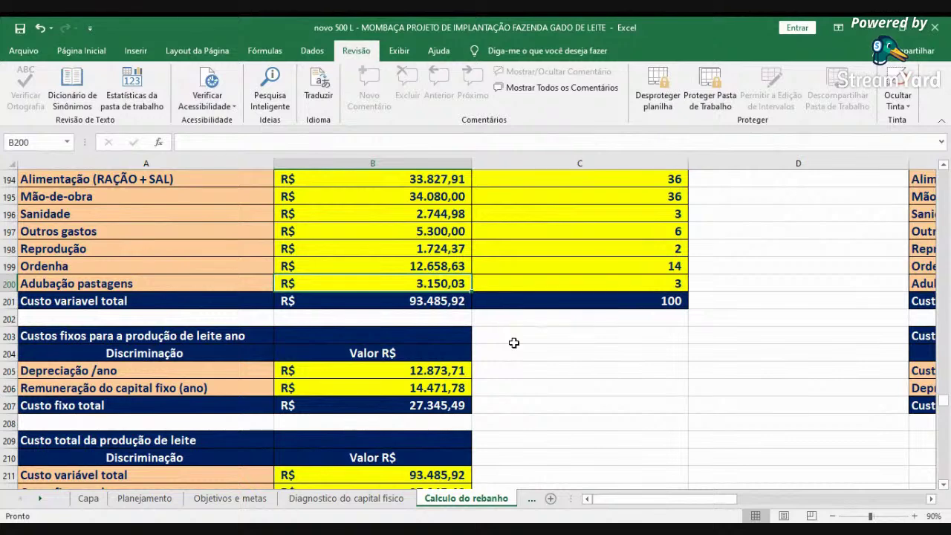
left_click(441, 302)
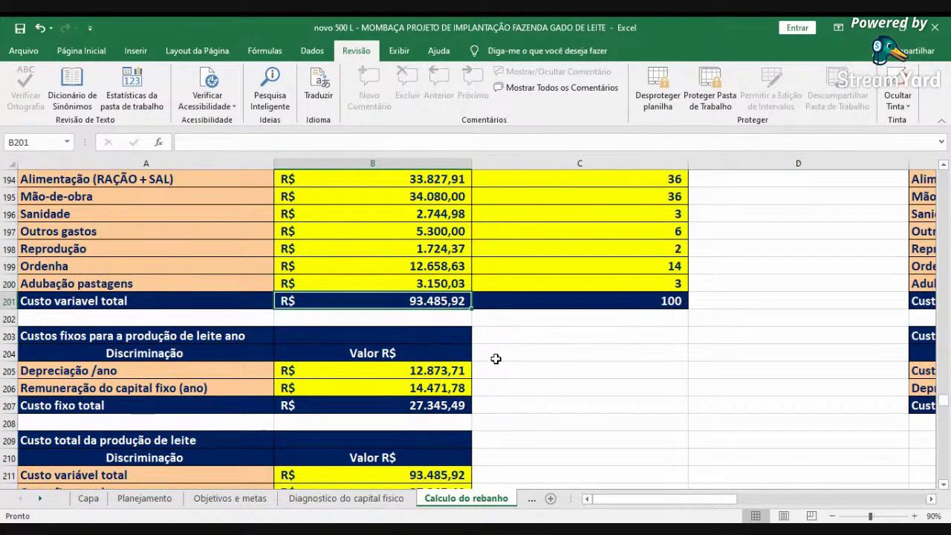
- Scroll right to the operating cost table and select the R$ 93.485,92 effective cost total
scroll(491, 359, "up", 1)
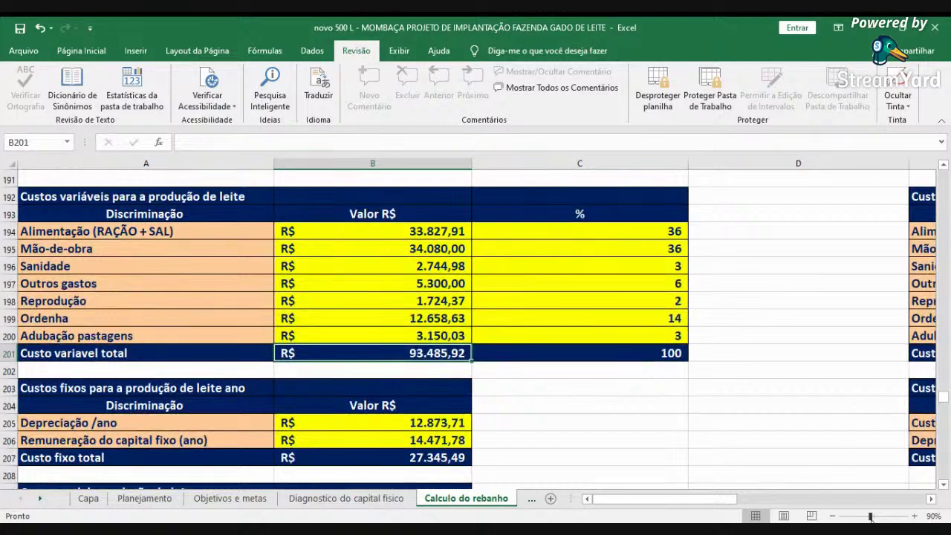
left_click(932, 499)
left_click(931, 499)
left_click(931, 499)
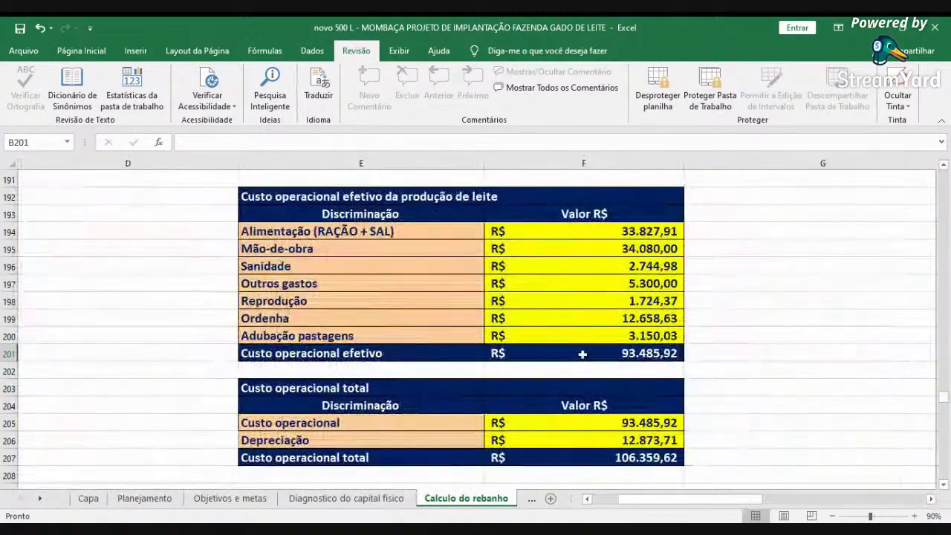
left_click(615, 355)
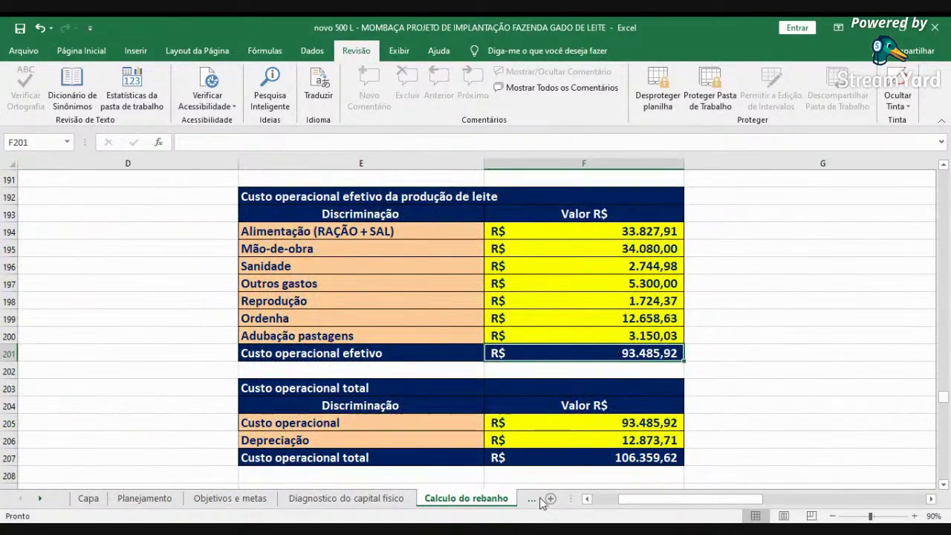
- Check depreciation in B205 and capital remuneration in B206, then open the Diagnostico do capital fisico sheet
left_click(603, 499)
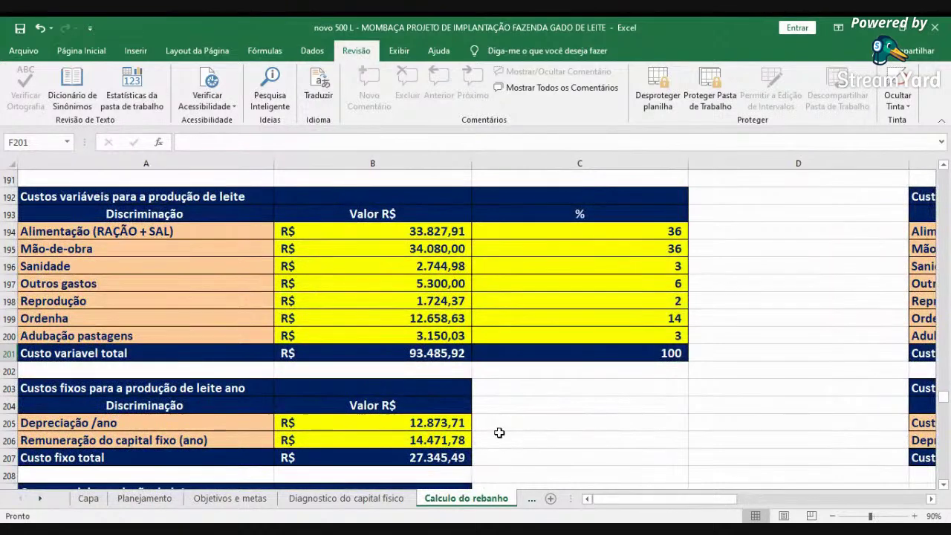
scroll(445, 408, "down", 1)
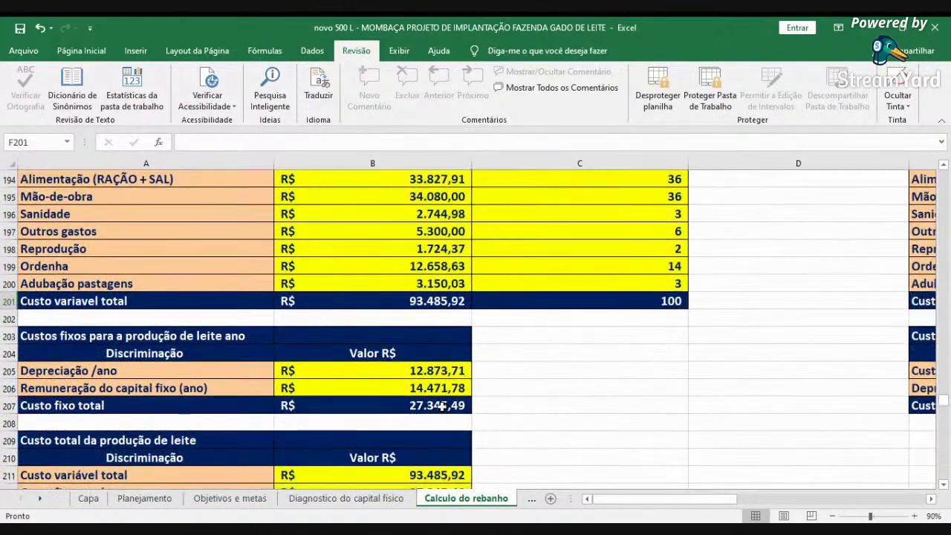
left_click(420, 366)
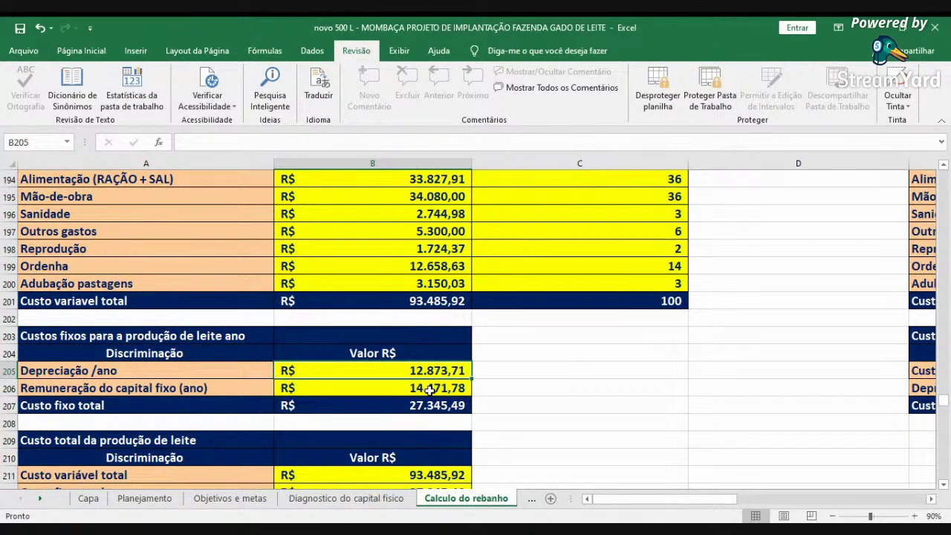
left_click(430, 390)
left_click(429, 372)
left_click(362, 498)
- Scroll through the physical capital depreciation tables, then go back to the Calculo do rebanho sheet
scroll(374, 430, "down", 7)
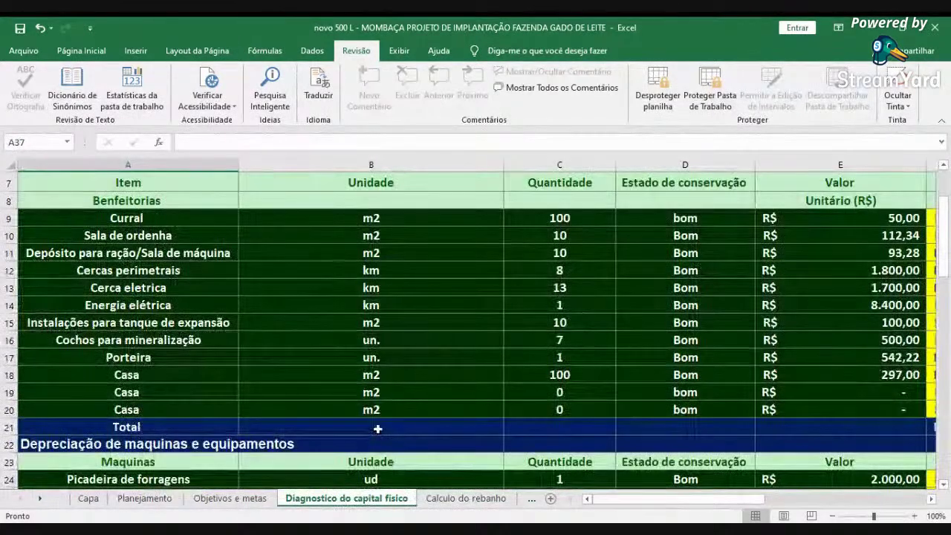
scroll(377, 430, "up", 7)
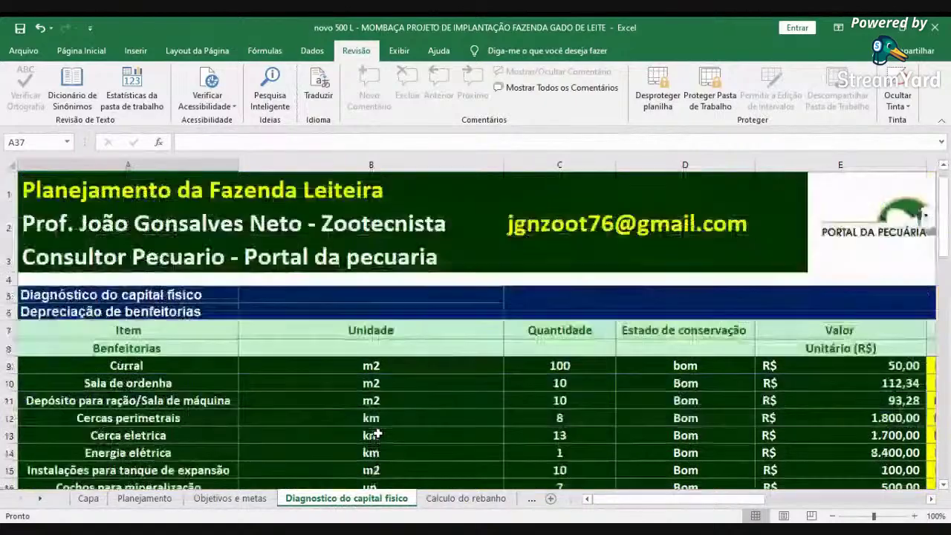
scroll(380, 433, "down", 2)
scroll(431, 438, "up", 1)
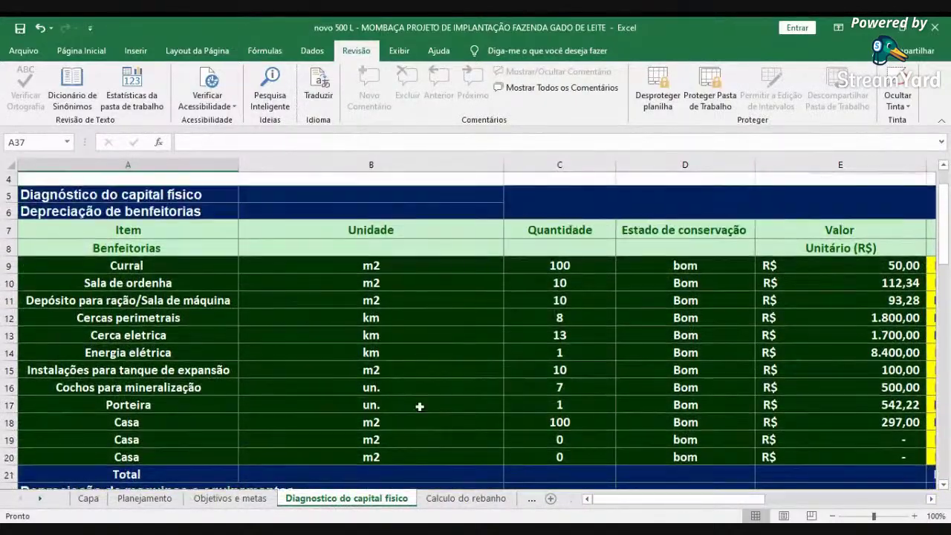
scroll(159, 252, "down", 5)
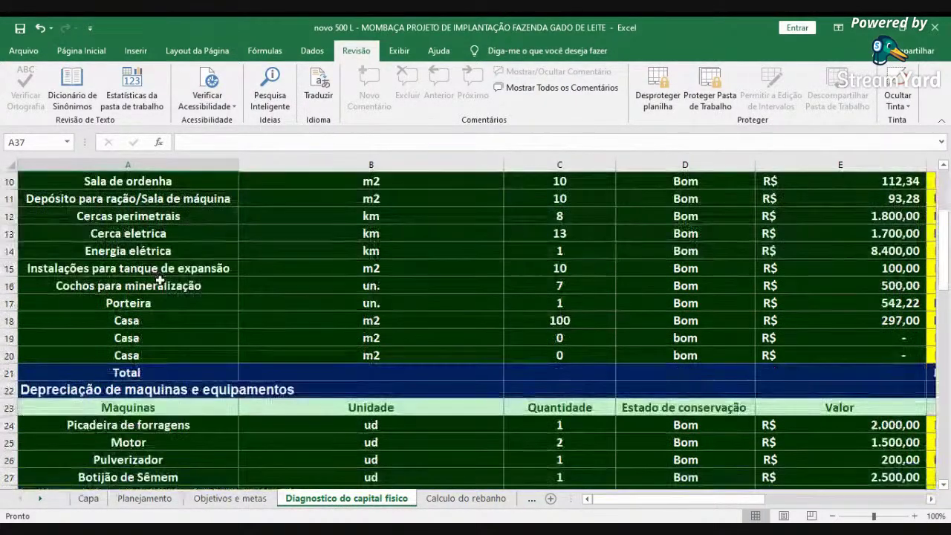
scroll(158, 284, "down", 6)
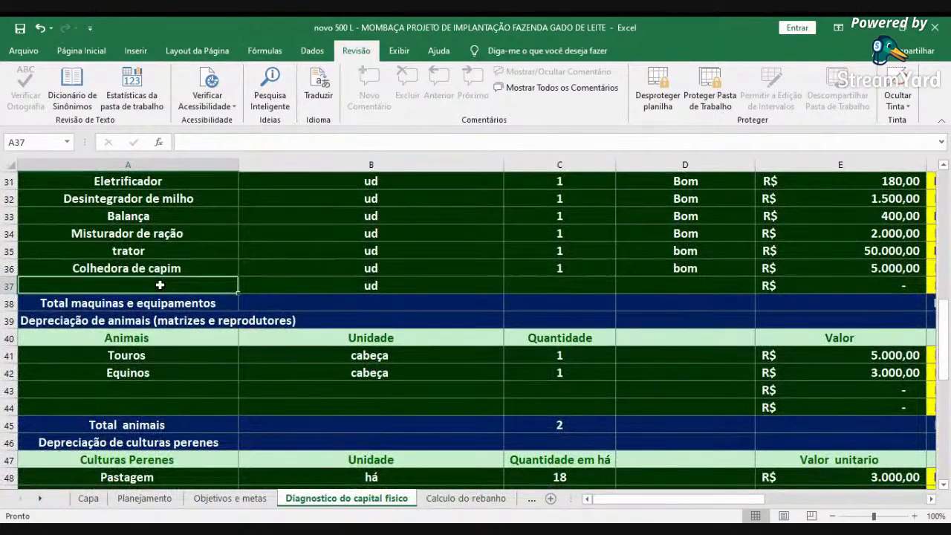
scroll(160, 283, "down", 2)
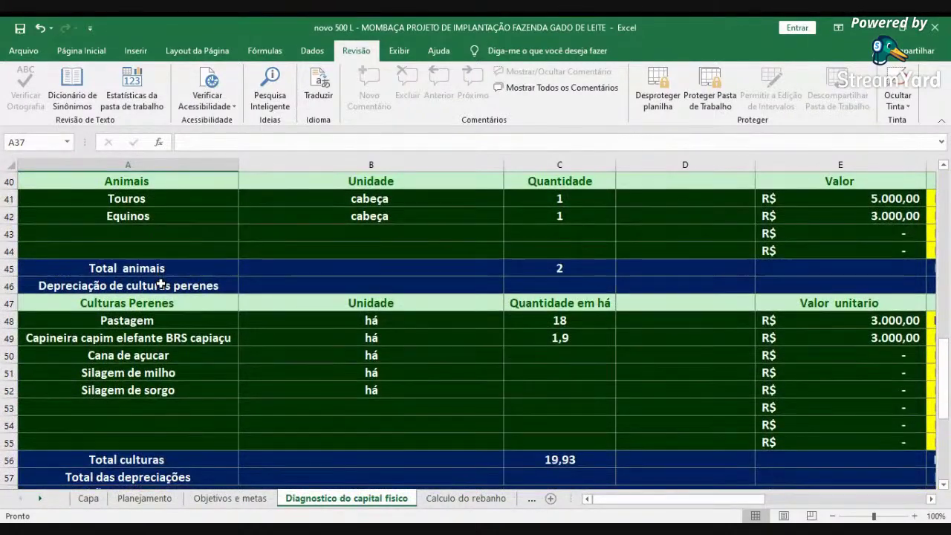
scroll(160, 283, "up", 2)
scroll(161, 283, "down", 4)
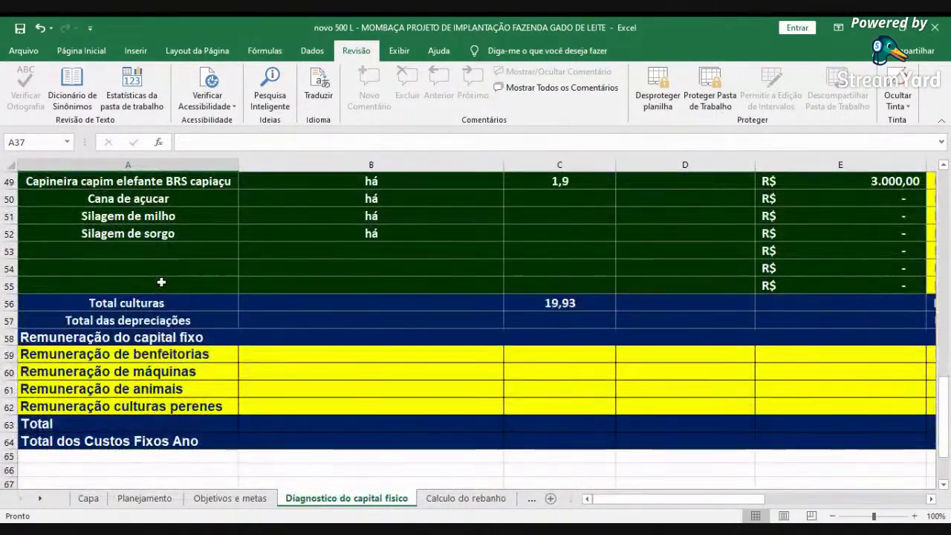
scroll(264, 360, "up", 16)
left_click(466, 498)
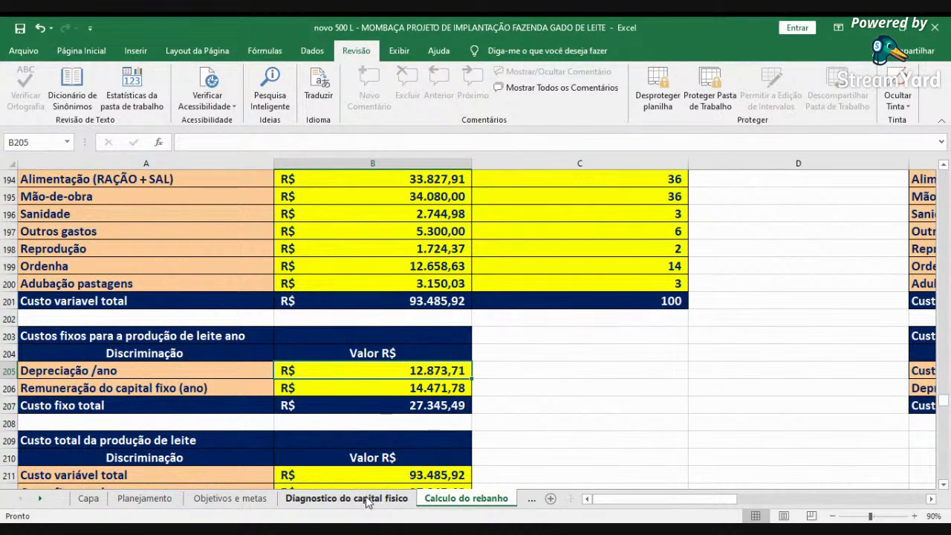
- Inspect fixed capital remuneration in B206, total fixed cost in B207 and total production cost in B213
left_click(386, 387)
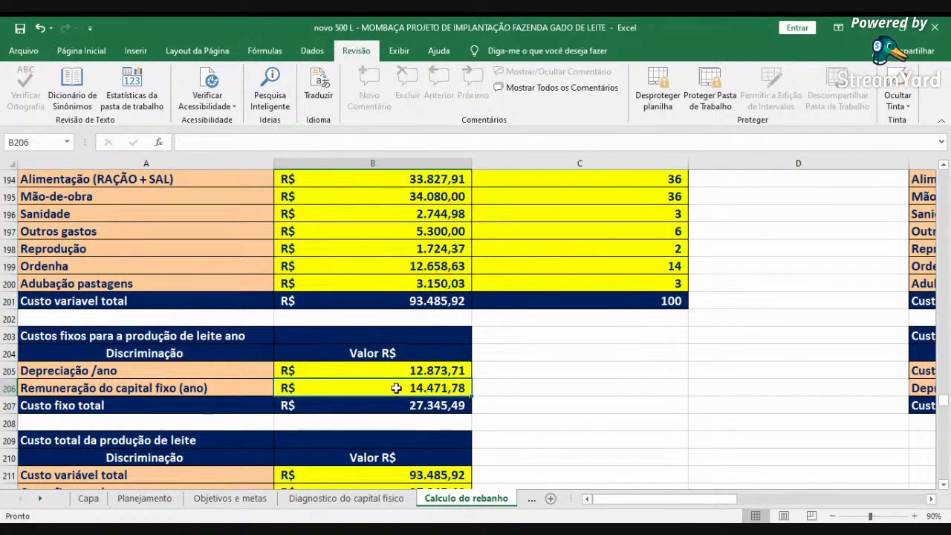
left_click(397, 405)
scroll(506, 393, "down", 2)
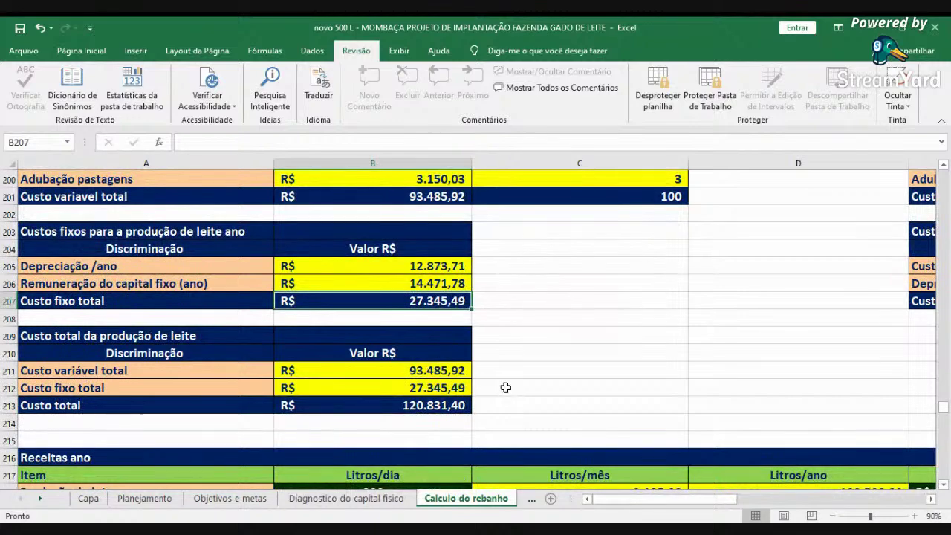
left_click(429, 404)
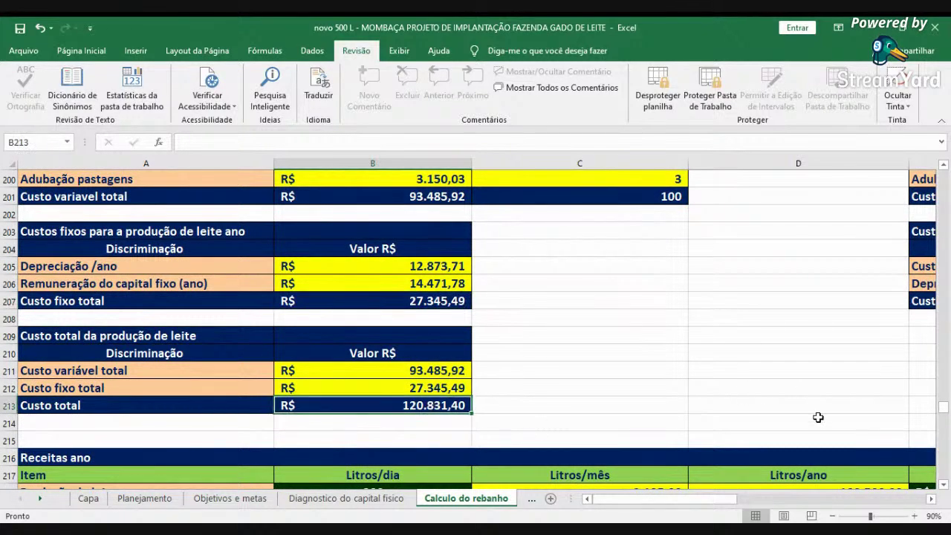
- Check the Custo operacional total of R$ 106.359,62 in F207, then return to the revenue table
left_click(932, 502)
left_click(933, 503)
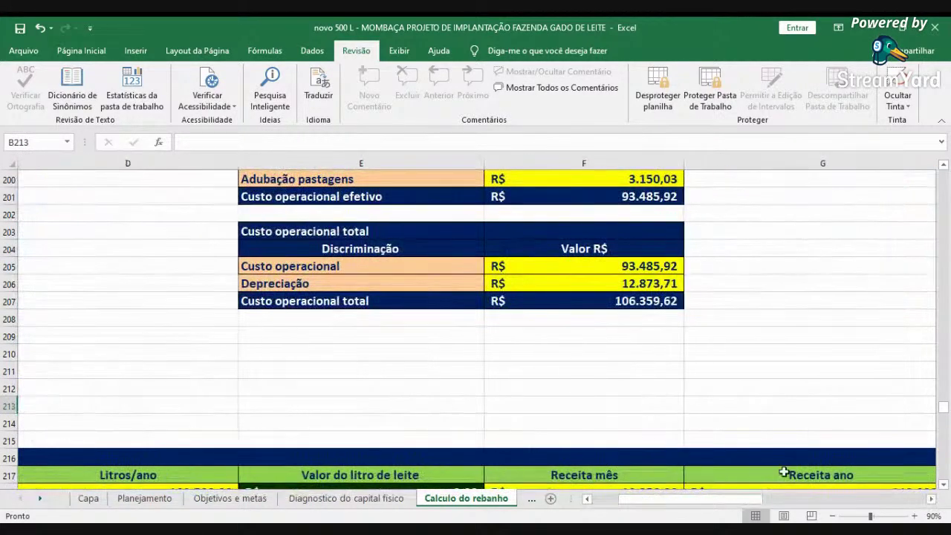
left_click(371, 301)
left_click(607, 307)
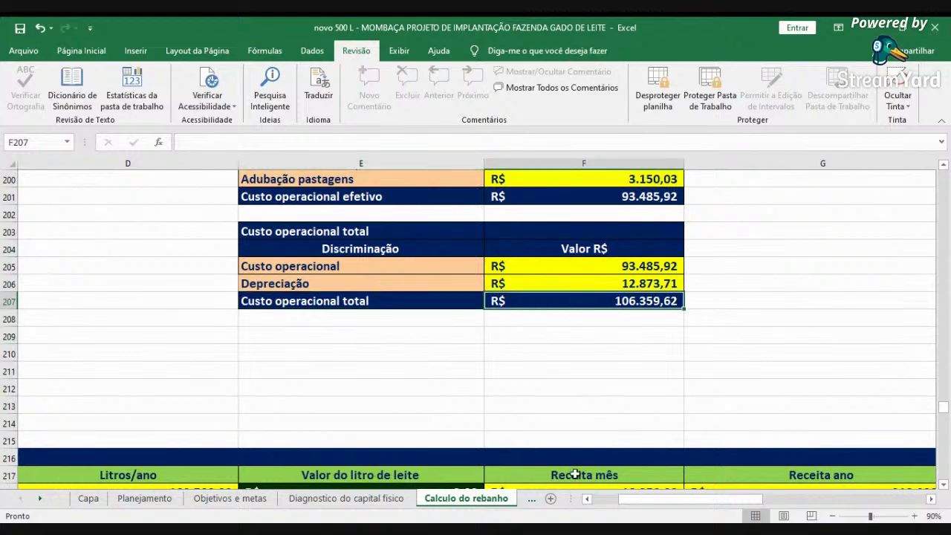
left_click(602, 503)
scroll(514, 379, "down", 3)
- Check daily milk production in B218, milk price in E218 and annual milk revenue in G218
left_click(388, 333)
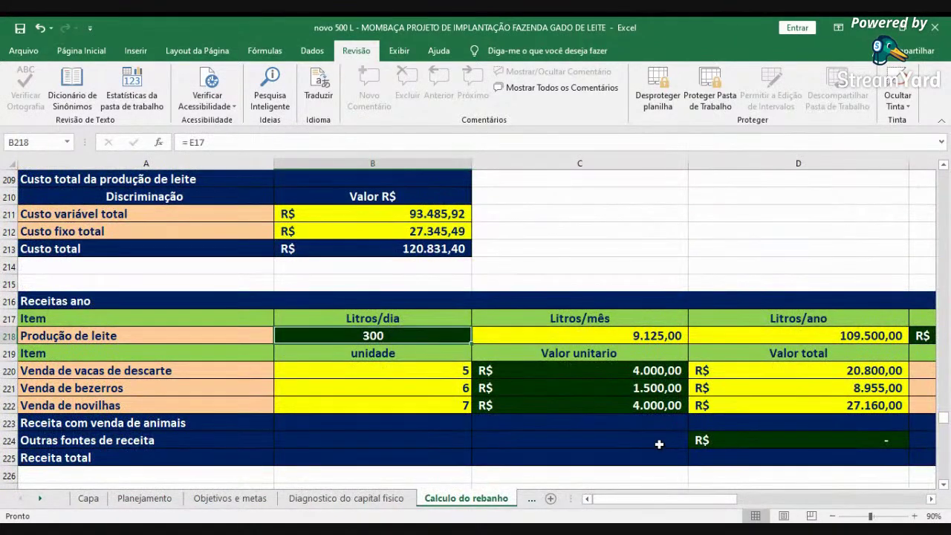
left_click(932, 500)
left_click(932, 500)
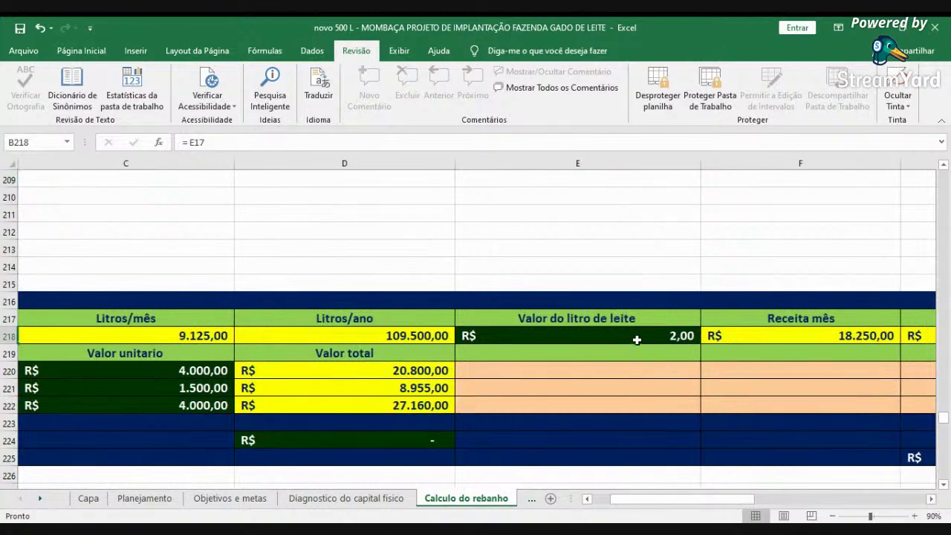
left_click(634, 335)
left_click(931, 499)
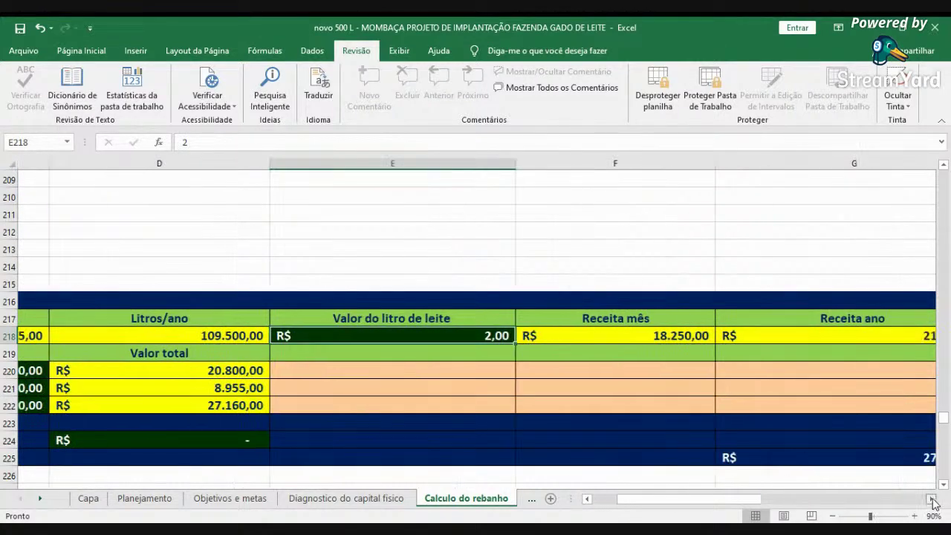
left_click(931, 499)
left_click(686, 341)
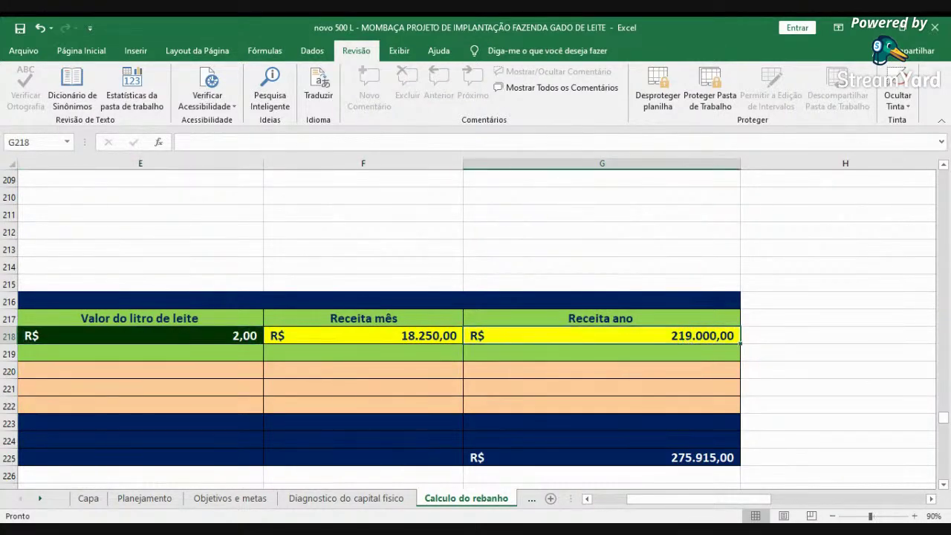
left_click(596, 500)
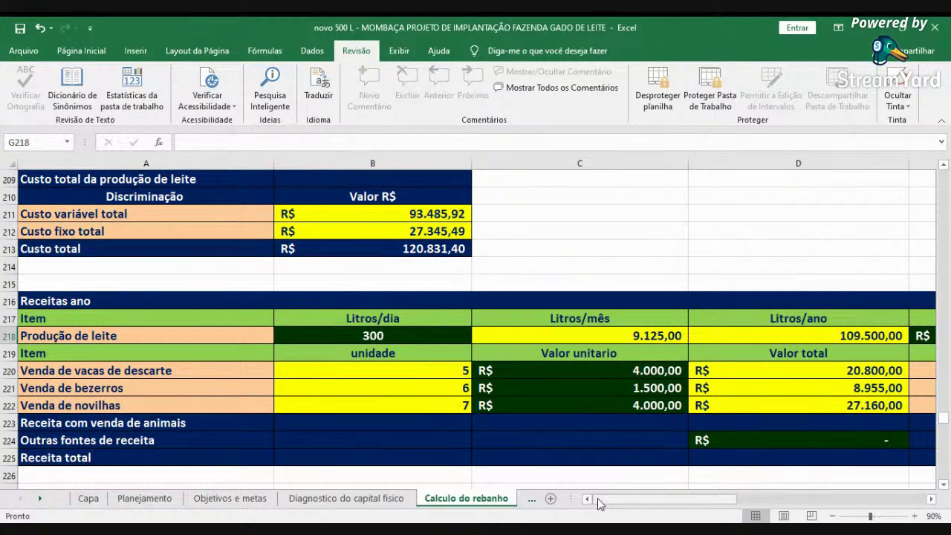
left_click(608, 405)
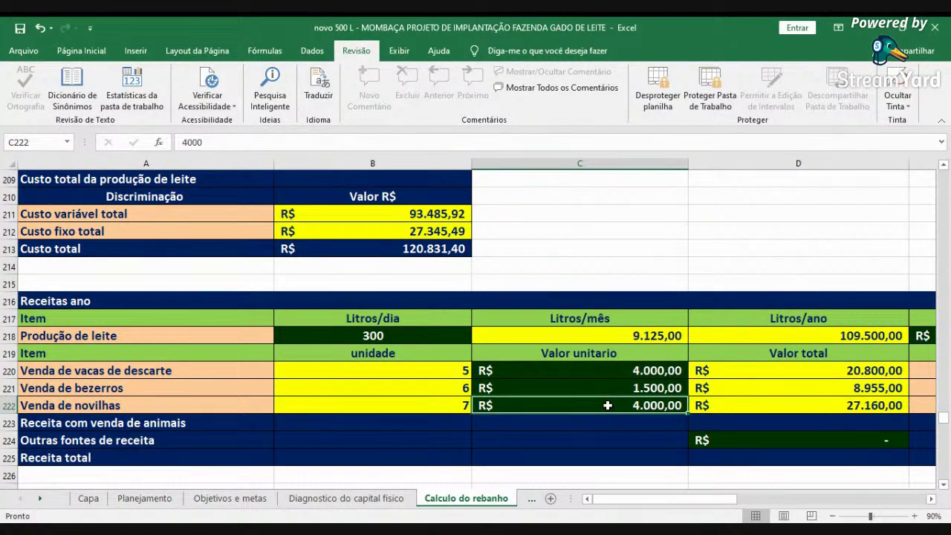
- Change the heifer and cull cow unit prices in C222 and C220 to 5.000
type("5000")
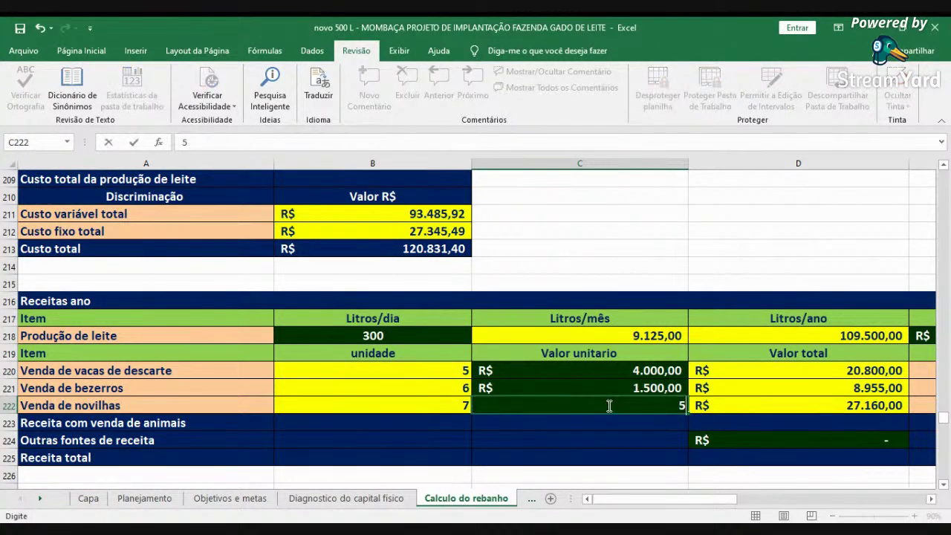
key("Return")
key("Up")
key("Up")
key("Up")
key("Up")
key("Down")
type("5.000")
key("Return")
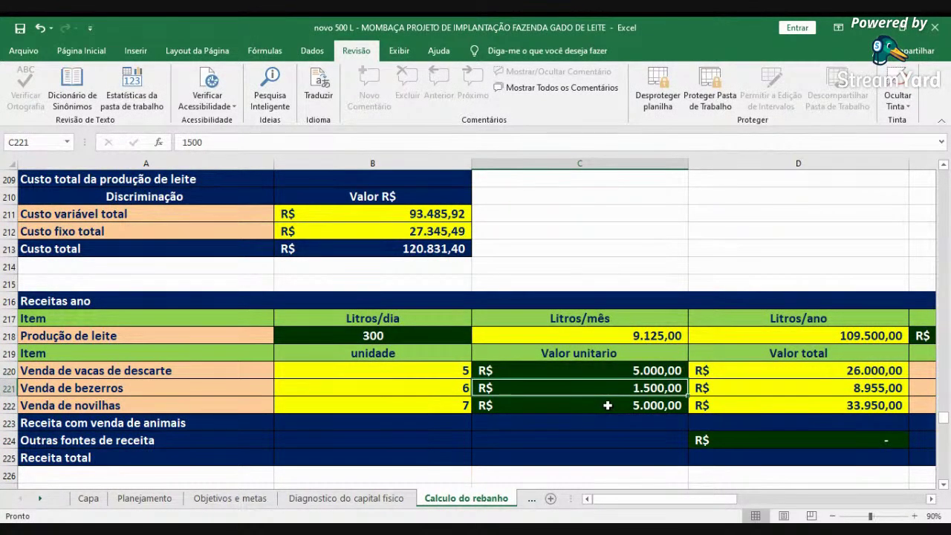
- Scroll right to verify total annual revenue now reads R$ 287.905,00
left_click(930, 499)
left_click(930, 499)
left_click(930, 499)
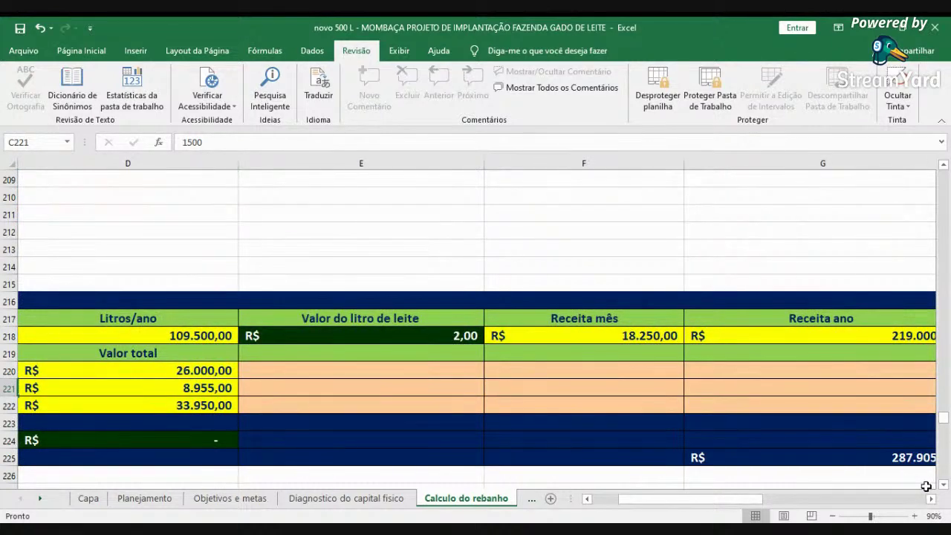
scroll(926, 486, "down", 1)
left_click(929, 499)
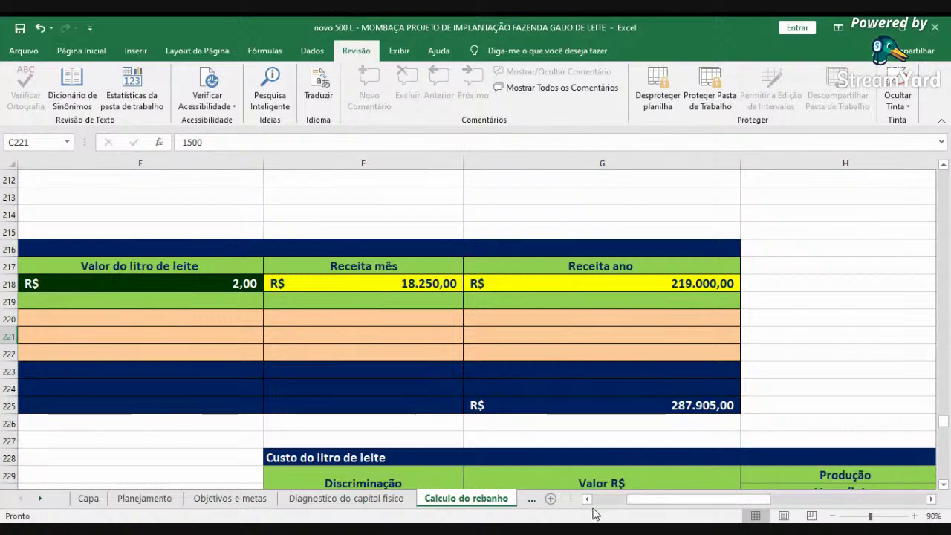
- Check total cost per litre in D233 and daily break-even volume in C238, then view columns G–J
scroll(621, 452, "left", 5)
scroll(621, 452, "down", 2)
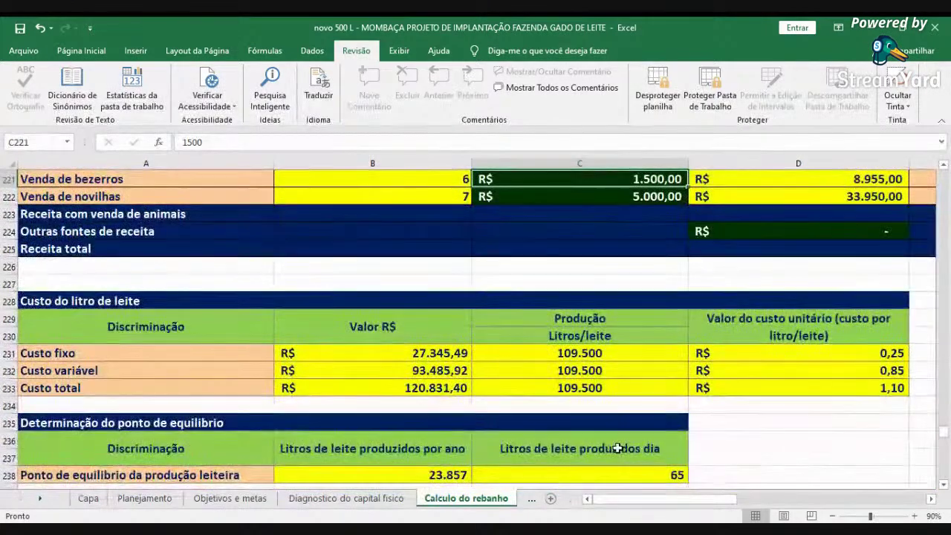
left_click(801, 384)
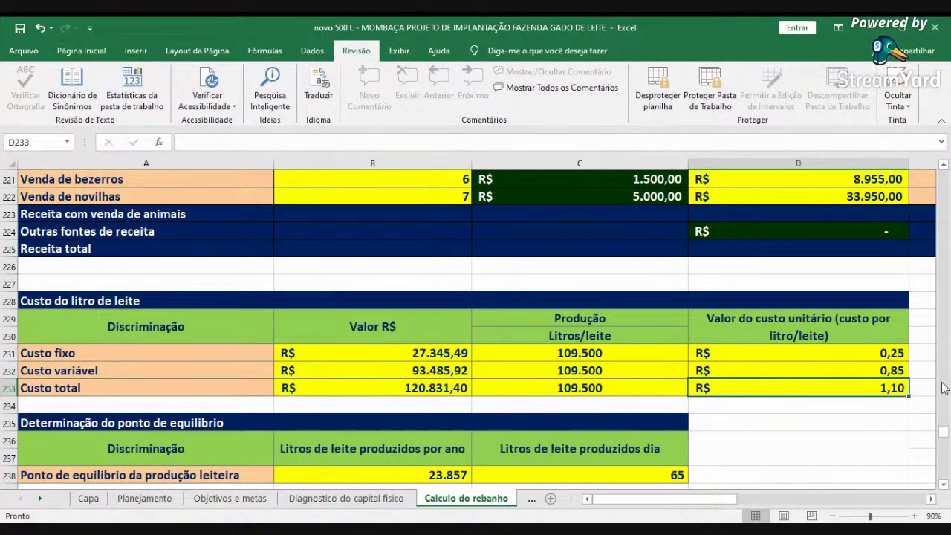
scroll(632, 433, "down", 1)
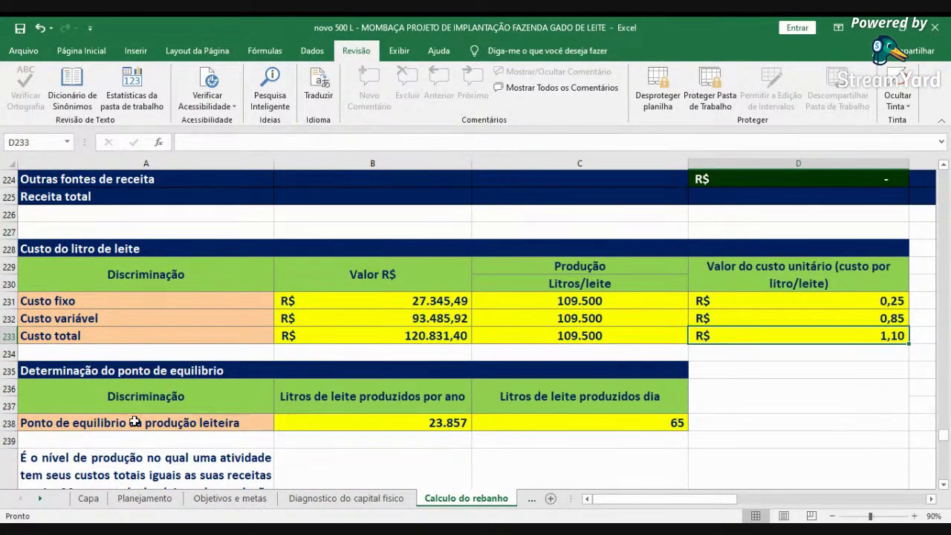
left_click(587, 417)
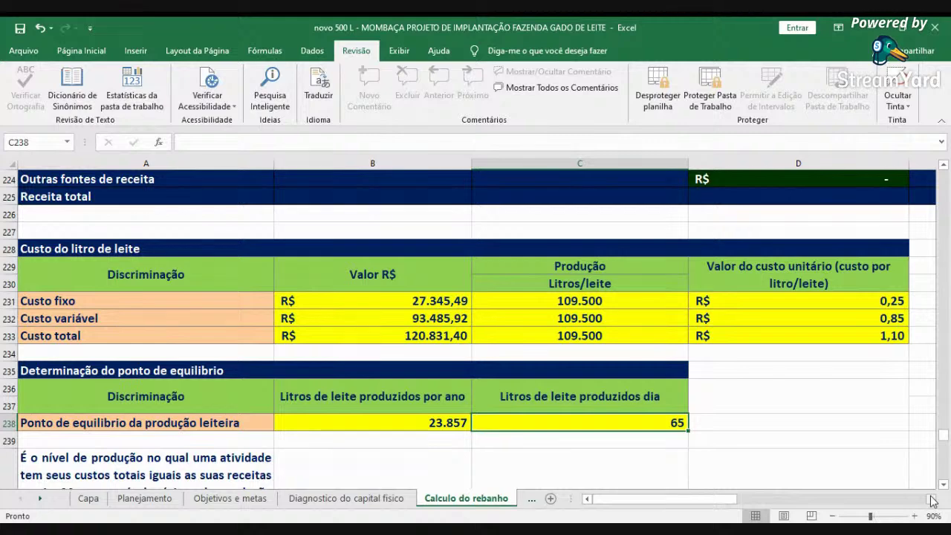
left_click_drag(933, 500, 933, 499)
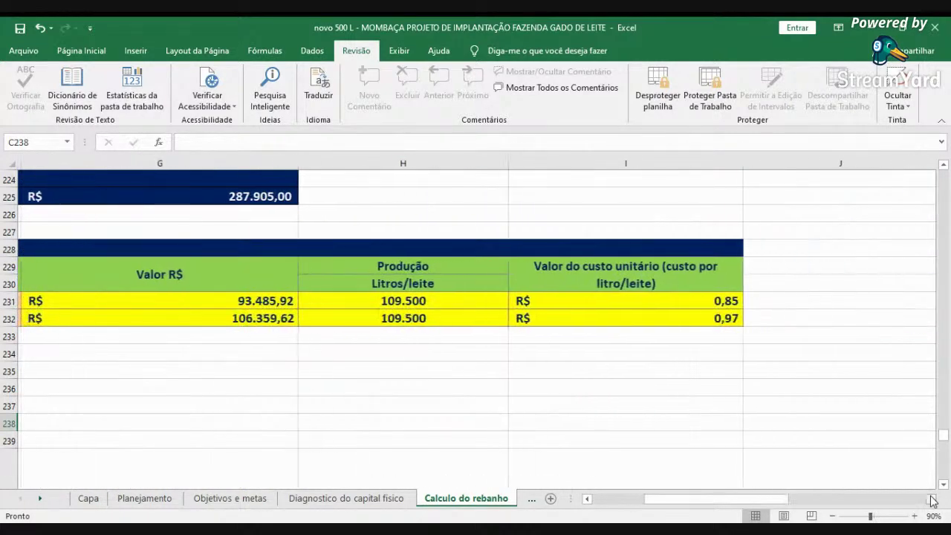
- Scroll to the margins table: gross R$ 194.419,08, net R$ 181.545,38, result R$ 167.073,60
left_click(617, 503)
scroll(632, 482, "down", 5)
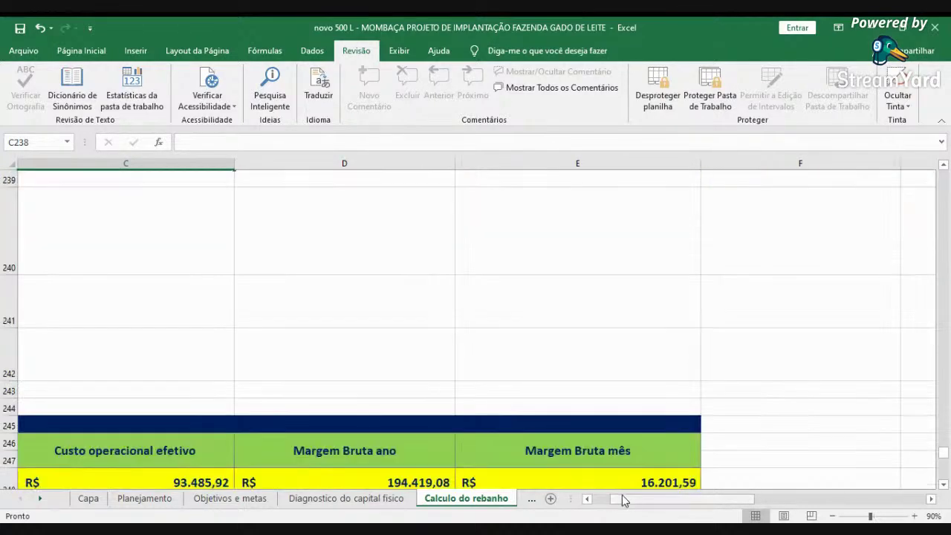
scroll(602, 503, "left", 2)
scroll(633, 481, "down", 3)
scroll(781, 412, "up", 2)
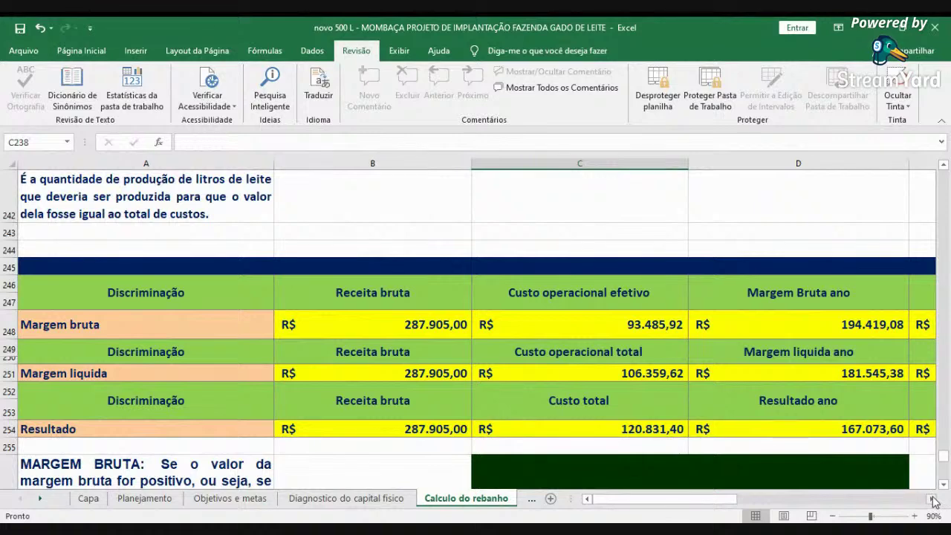
left_click(420, 327)
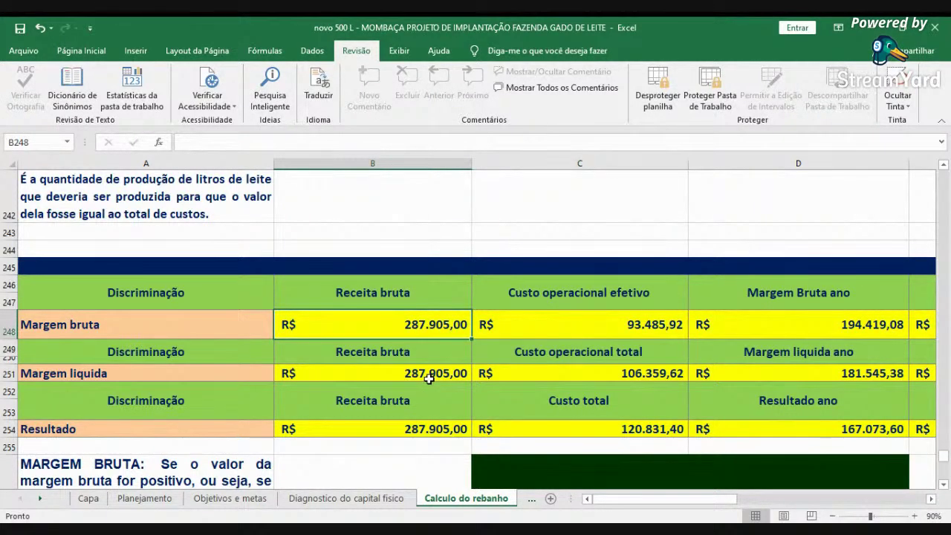
key("Right")
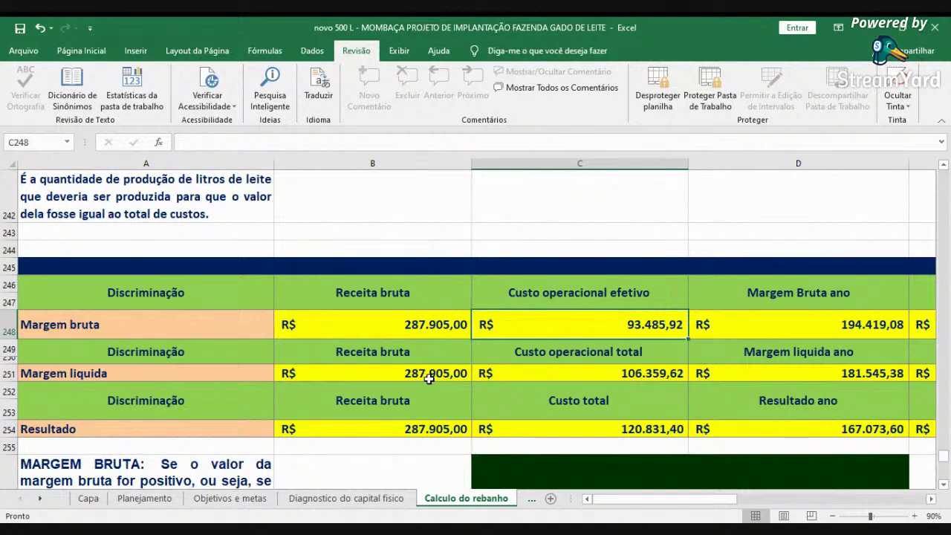
key("Right")
key("Right")
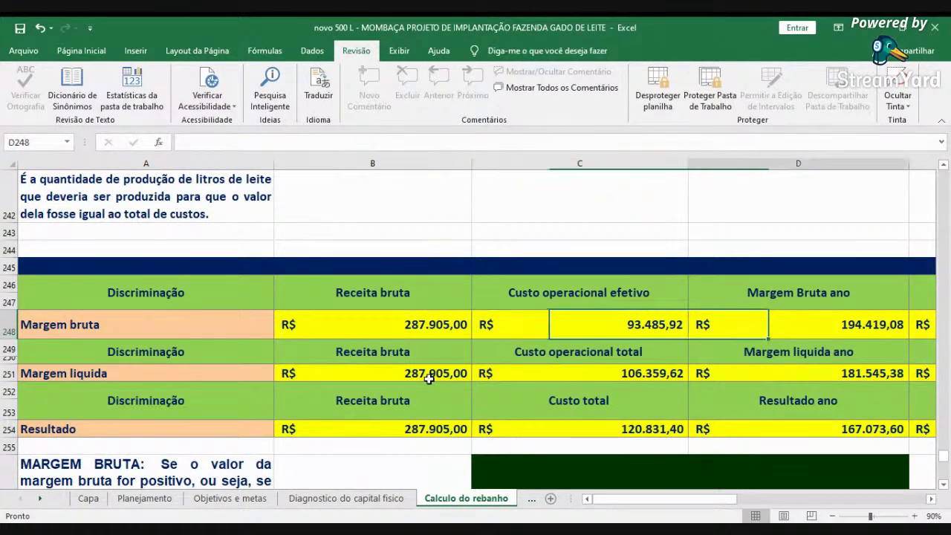
key("Left")
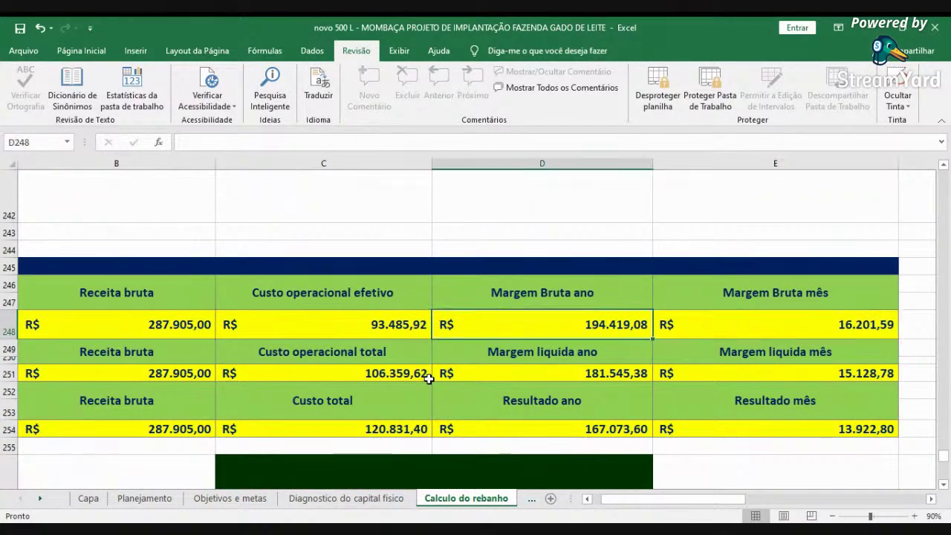
key("Right")
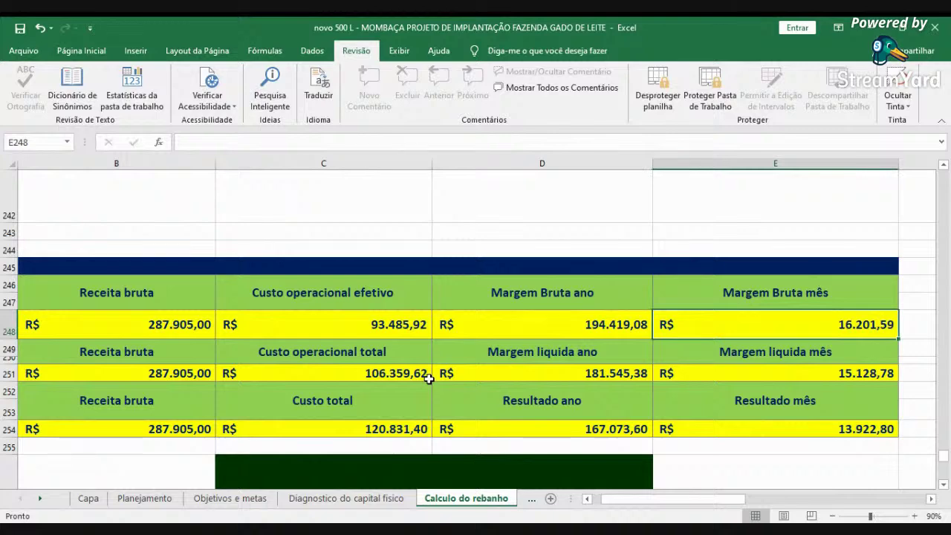
key("Left")
key("Left")
key("Left")
key("Left")
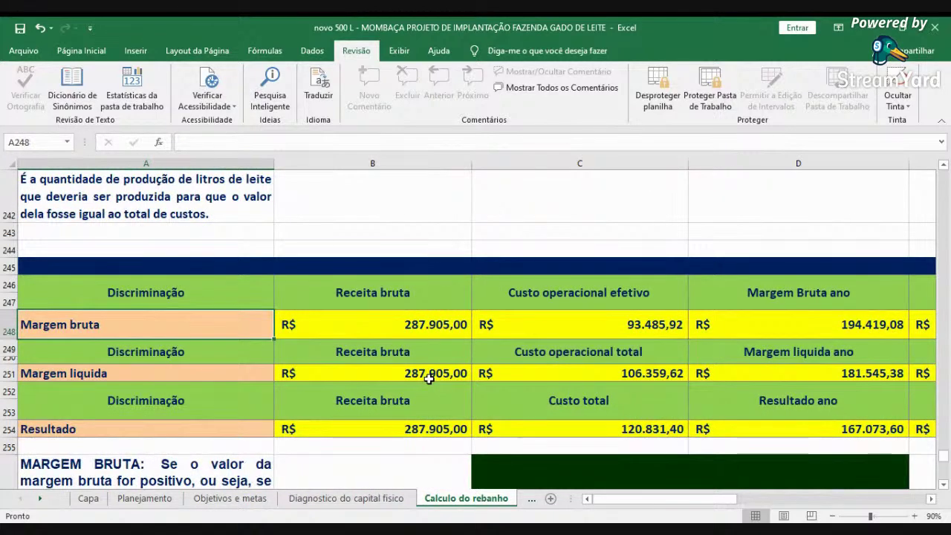
key("Right")
key("Down")
key("Down")
key("Down")
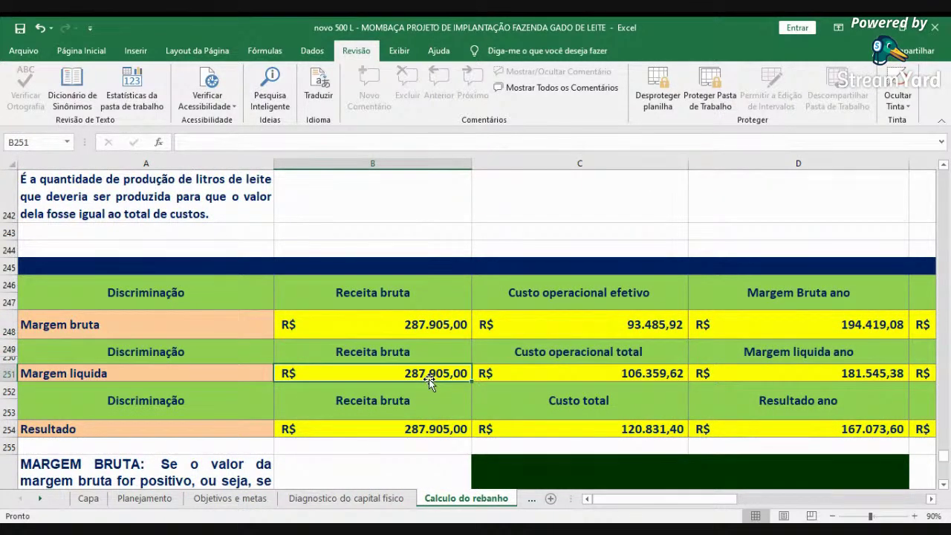
key("Right")
key("Right")
key("Right")
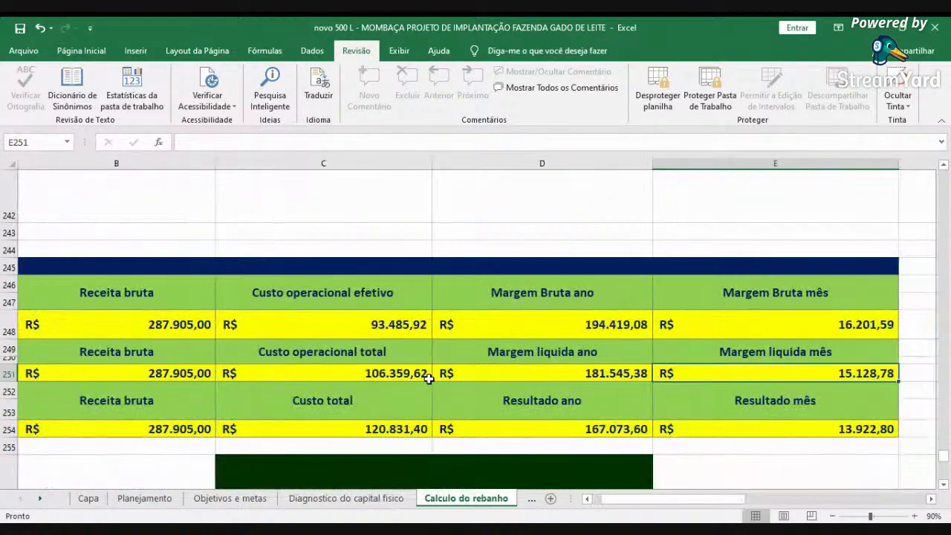
key("Left")
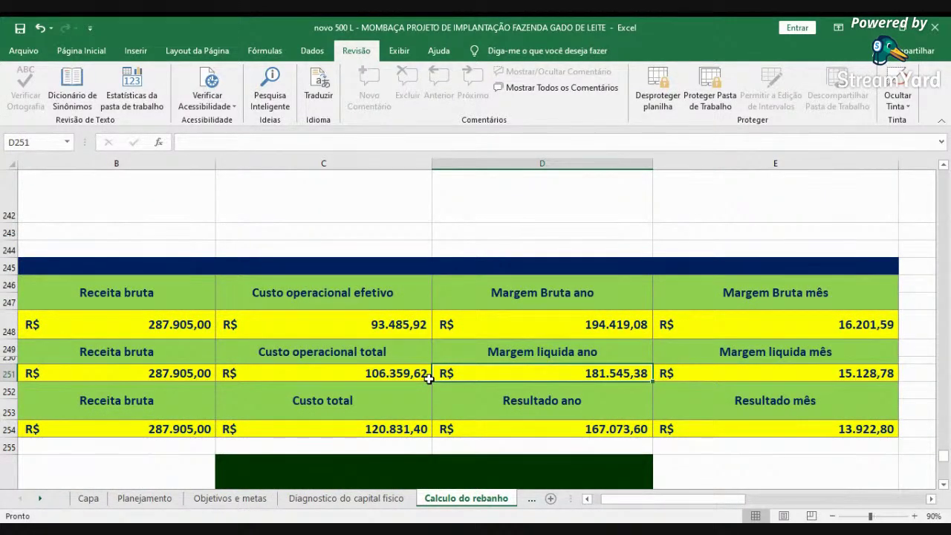
key("Right")
key("Down")
key("Down")
key("Left")
key("Left")
key("Left")
key("Left")
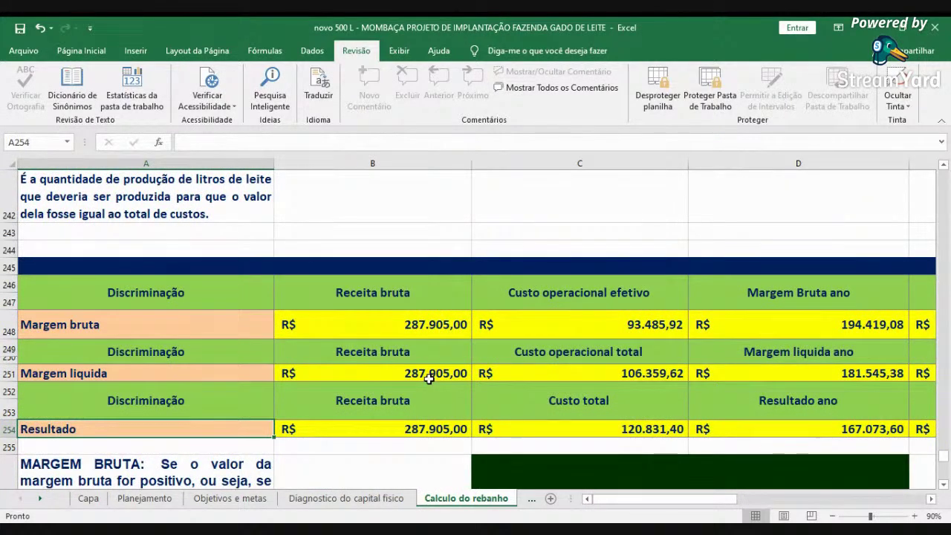
key("Right")
key("Right")
key("Right")
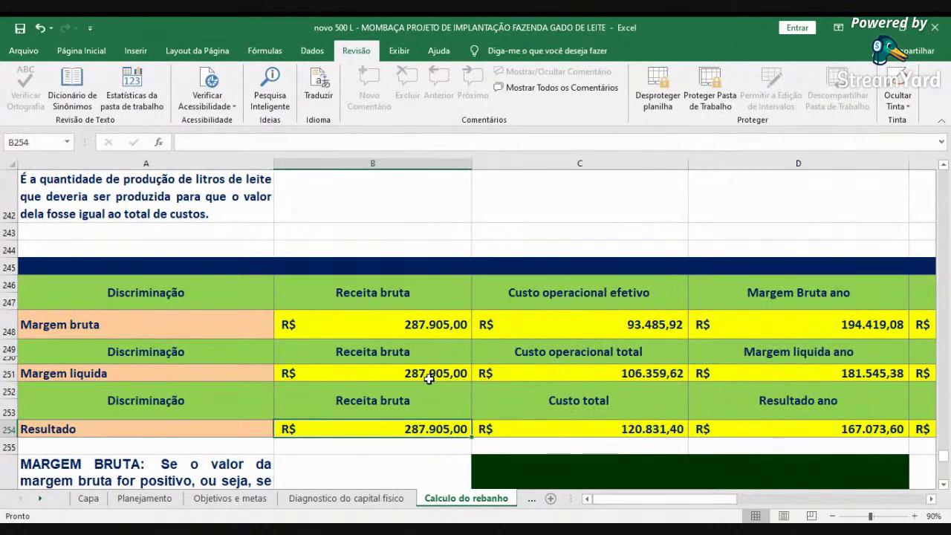
key("Right")
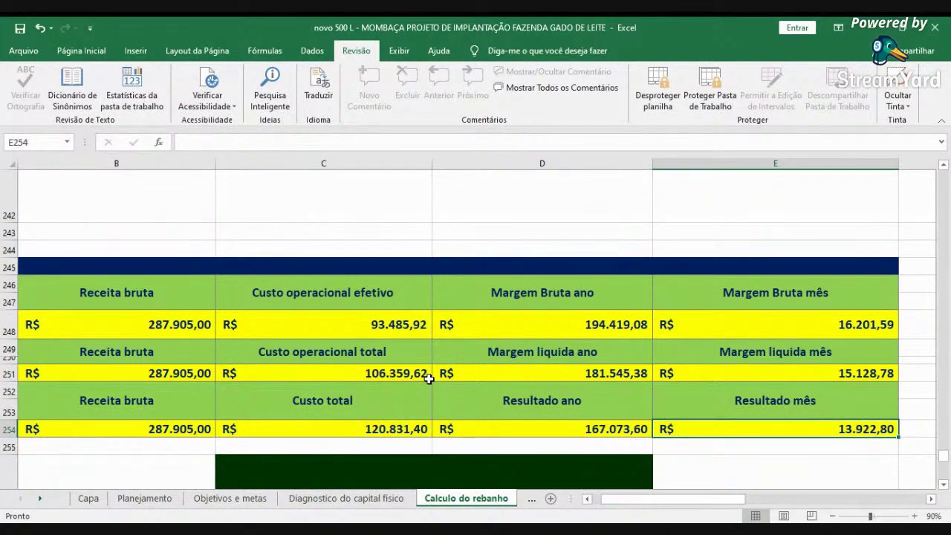
left_click(587, 498)
- Scroll to the top, switch to Dimensionamento dos piquetes and look at the paddock table headers
scroll(259, 433, "up", 20)
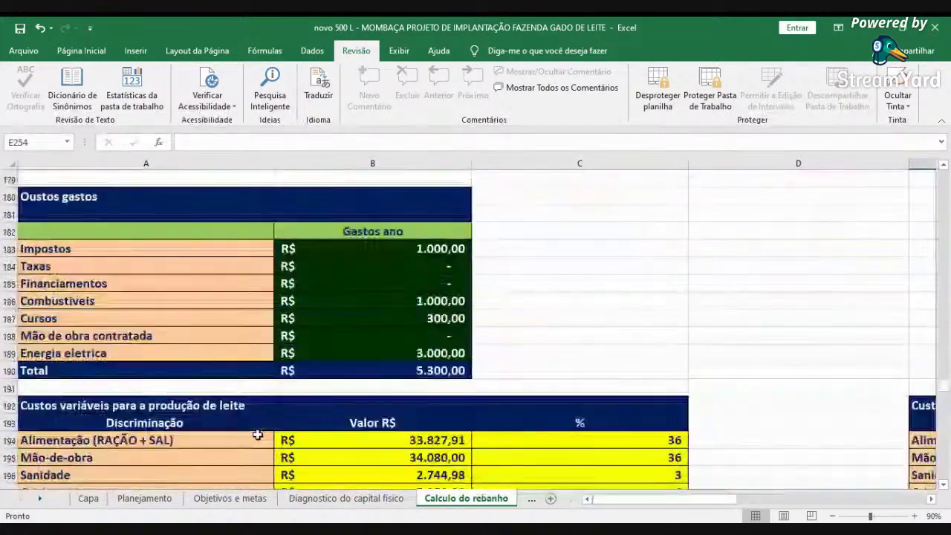
scroll(257, 434, "up", 20)
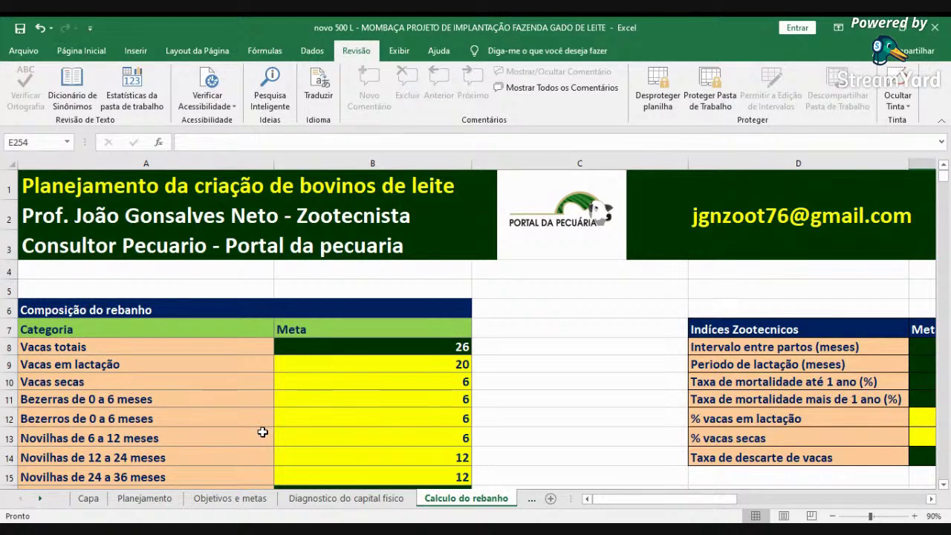
left_click(529, 499)
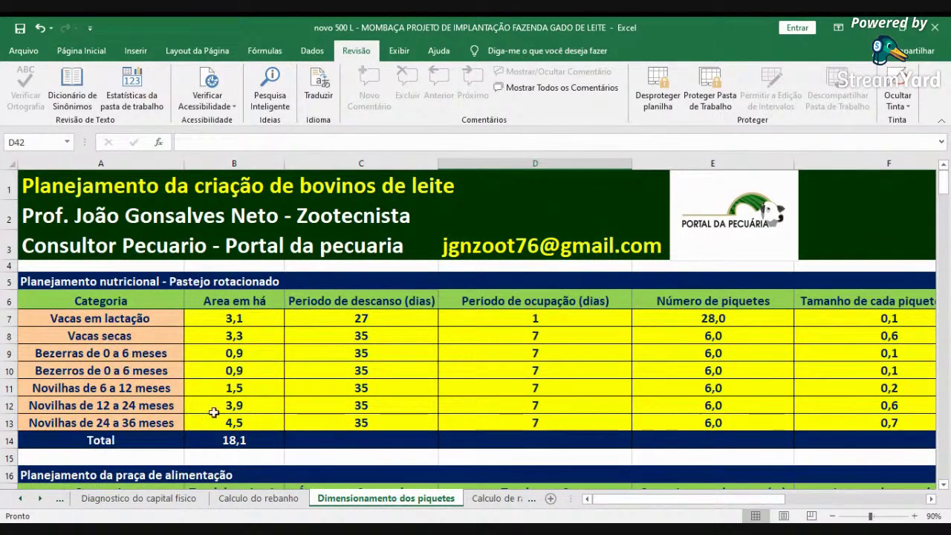
left_click(210, 321)
- Inspect the paddock table's headers from Area em há and the rows down past Vacas secas
left_click(229, 304)
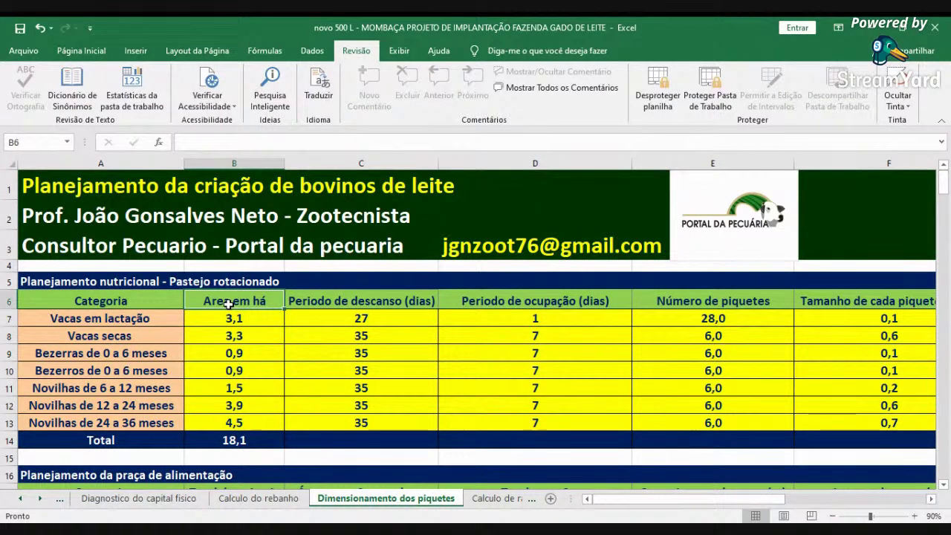
key("Right")
key("Right")
key("Right")
key("Right")
key("Right")
key("Right")
key("Right")
key("Right")
key("Right")
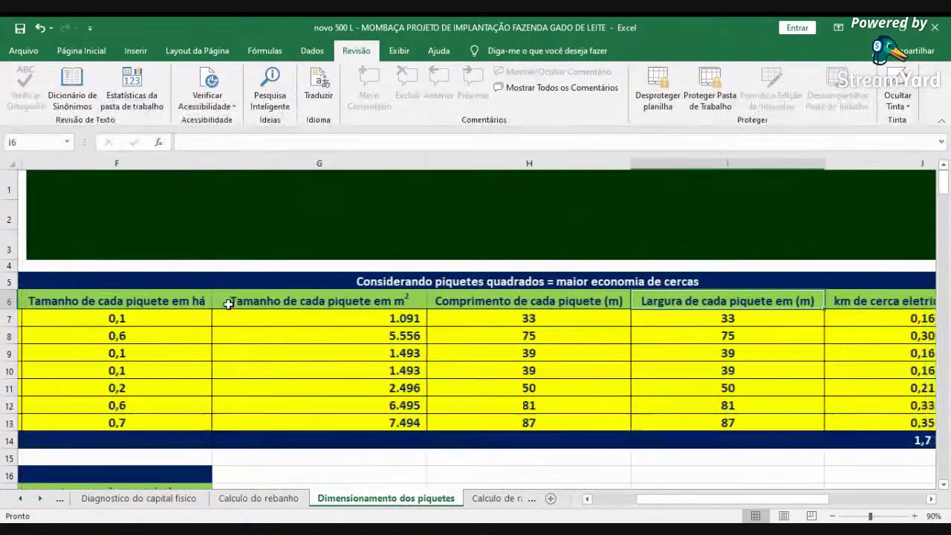
key("Right")
key("Right")
key("Right")
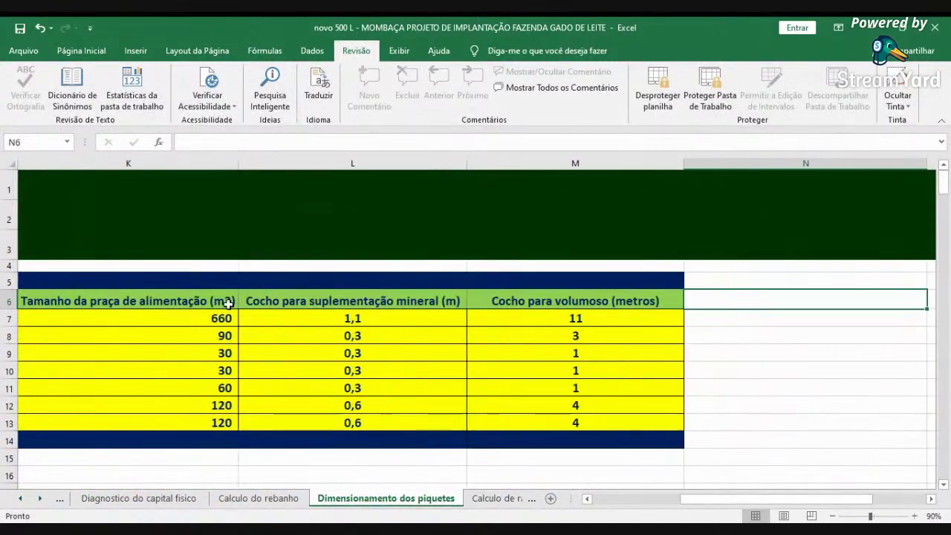
key("Left")
key("Left")
key("Left")
key("Left")
key("Left")
key("Left")
key("Left")
key("Left")
key("Left")
key("Left")
key("Left")
key("Left")
key("Left")
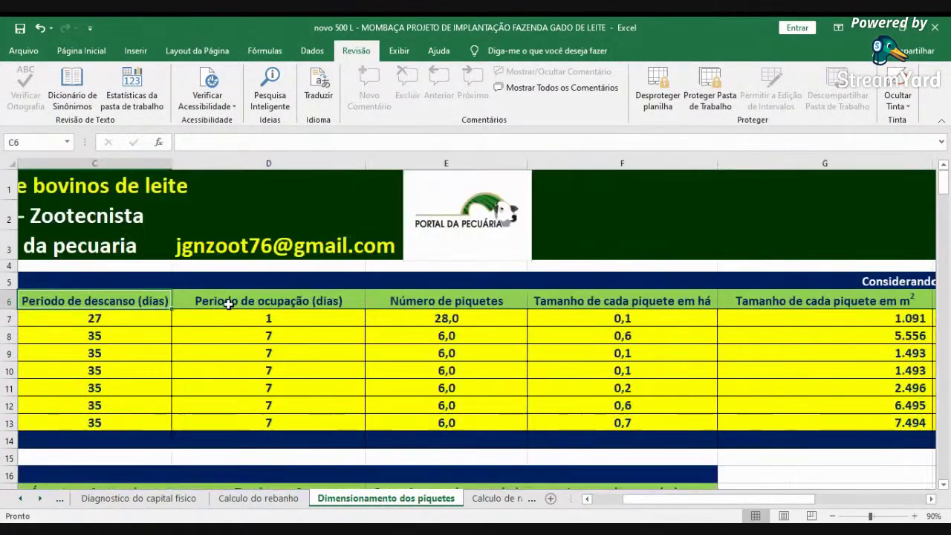
key("Down")
key("Down")
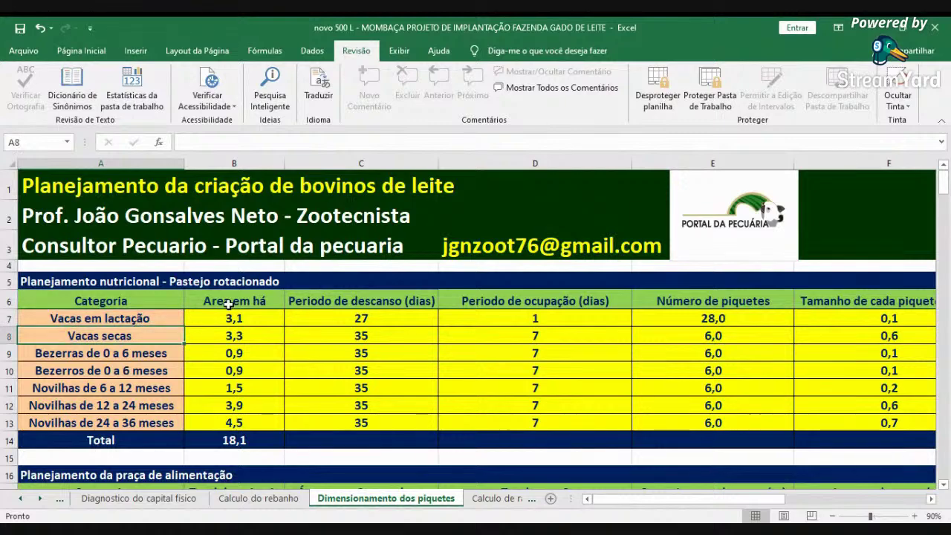
scroll(305, 260, "down", 4)
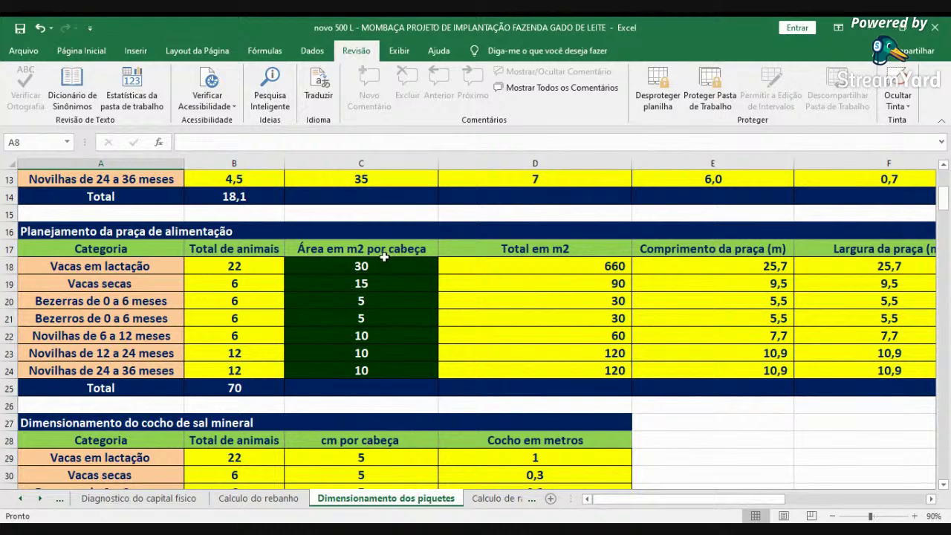
scroll(397, 264, "down", 3)
scroll(393, 273, "up", 3)
scroll(422, 354, "down", 2)
scroll(421, 368, "up", 1)
scroll(421, 367, "up", 6)
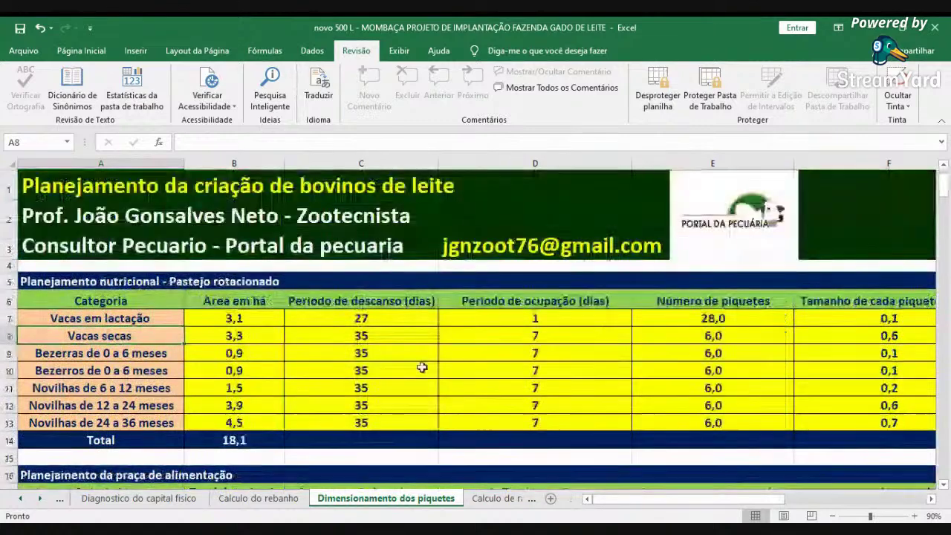
scroll(544, 430, "down", 3)
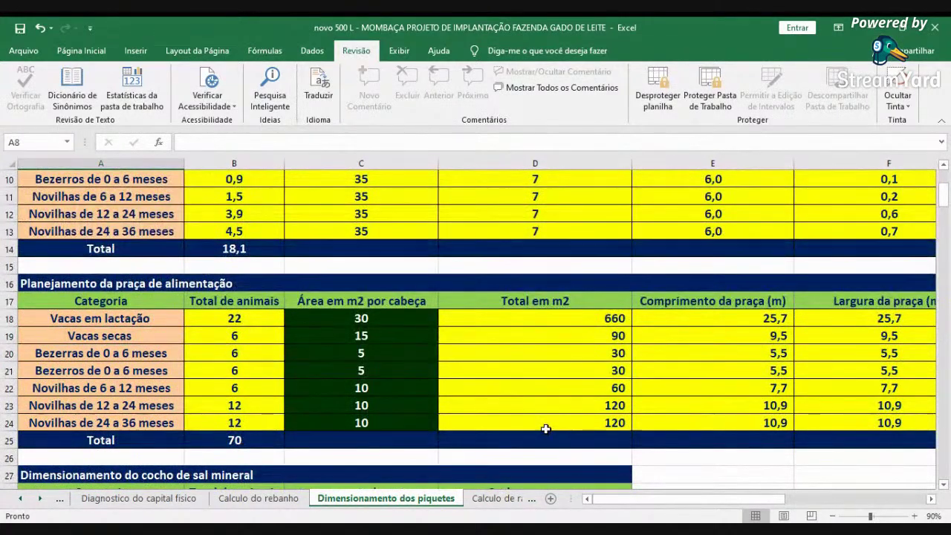
scroll(544, 429, "down", 6)
scroll(546, 427, "down", 8)
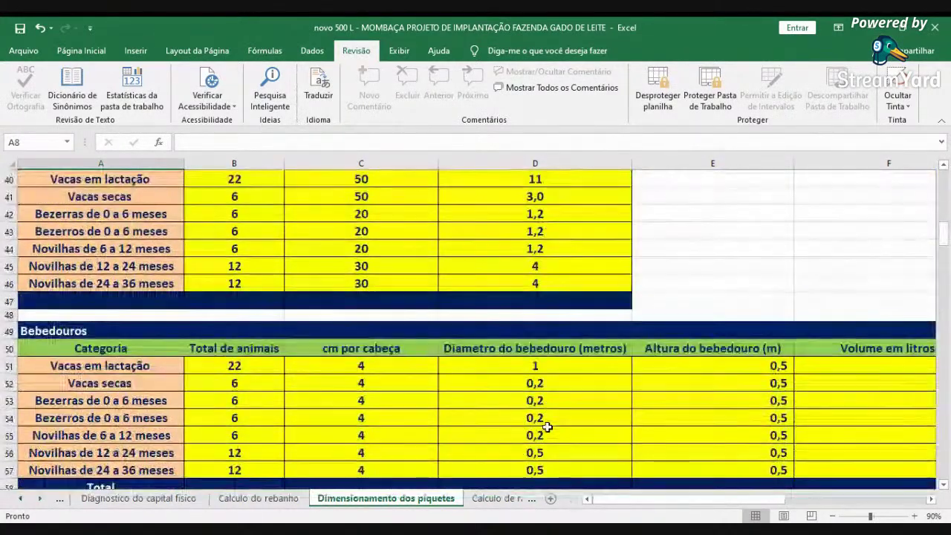
scroll(547, 425, "up", 6)
scroll(548, 425, "up", 11)
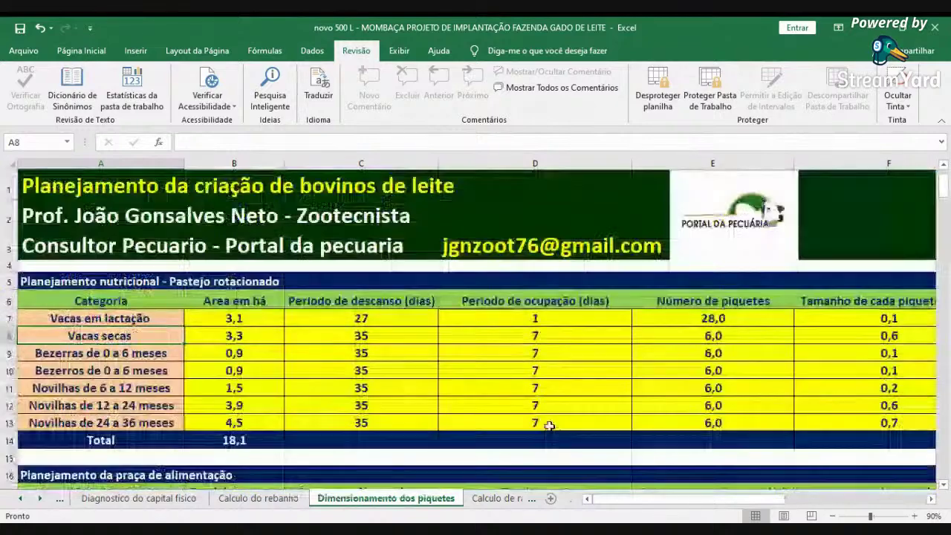
- Scroll the paddock table right to reveal the trough size and last columns
left_click(932, 500)
left_click(932, 500)
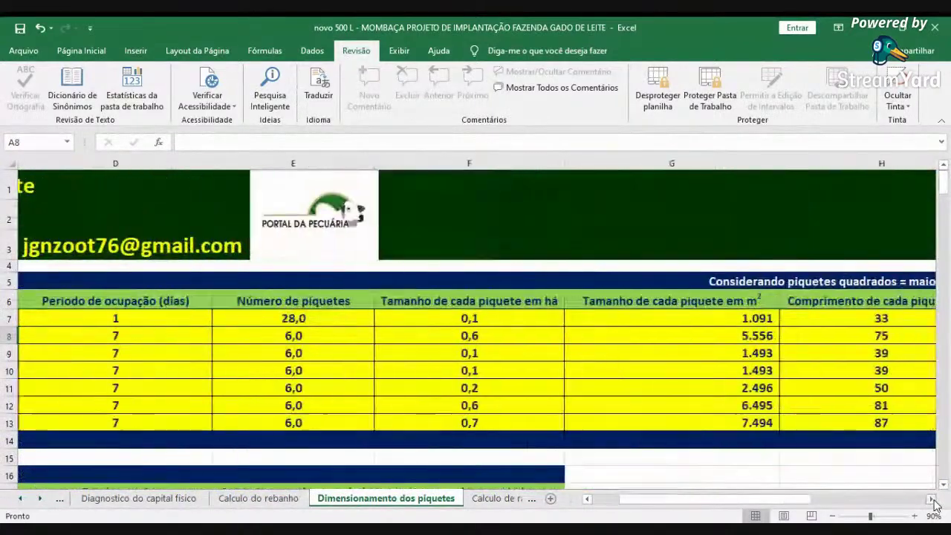
left_click(932, 500)
left_click(932, 500)
left_click(932, 500)
left_click(932, 501)
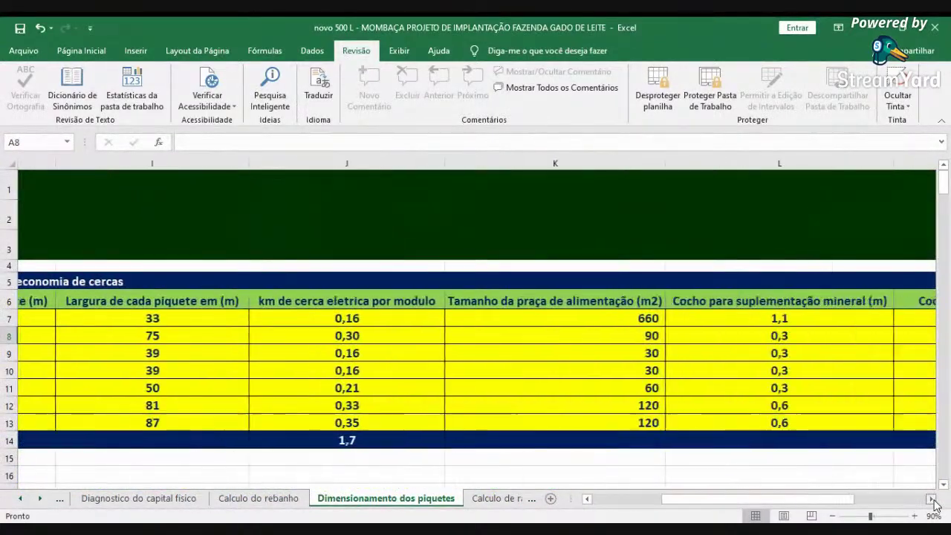
left_click(932, 500)
left_click(932, 501)
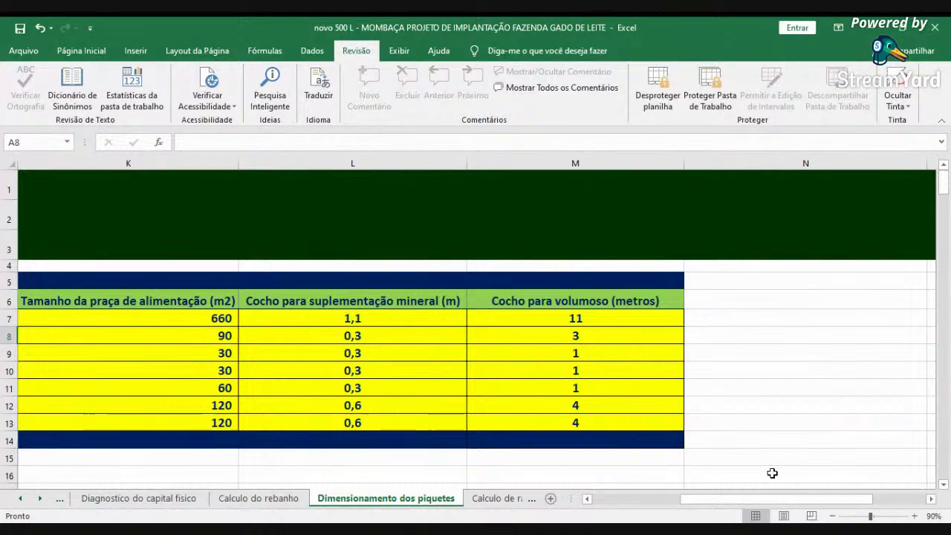
- Return to the Categoria column and switch to the Calculo de ração para bezerras sheet
left_click(602, 502)
left_click(602, 502)
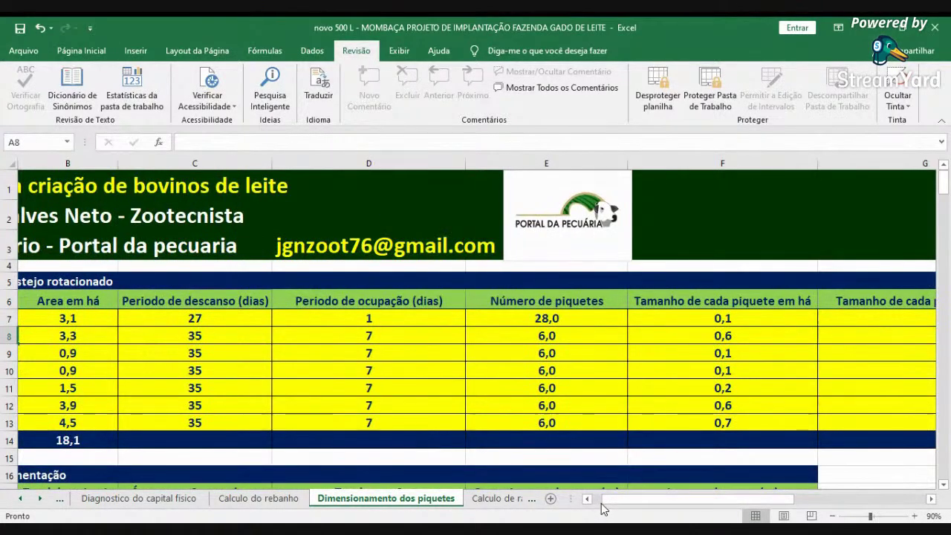
left_click(599, 502)
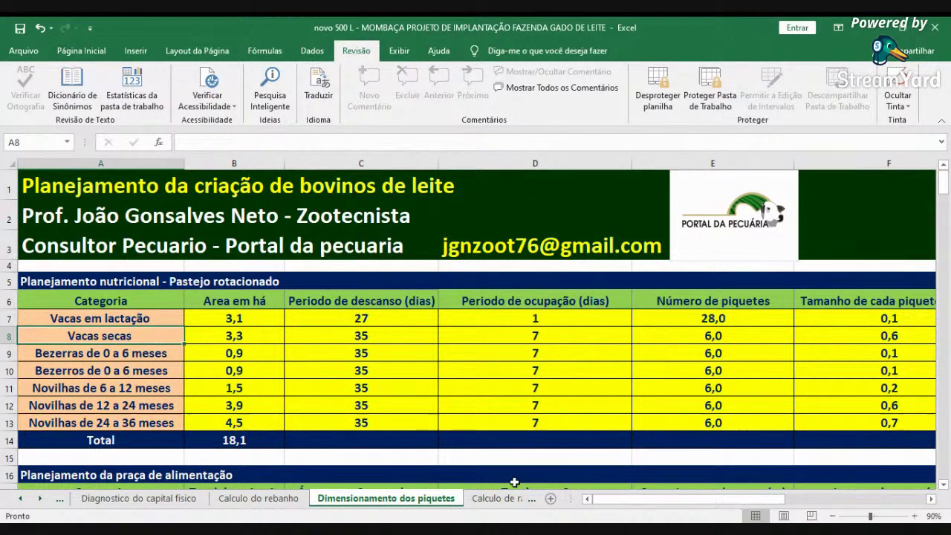
left_click(482, 497)
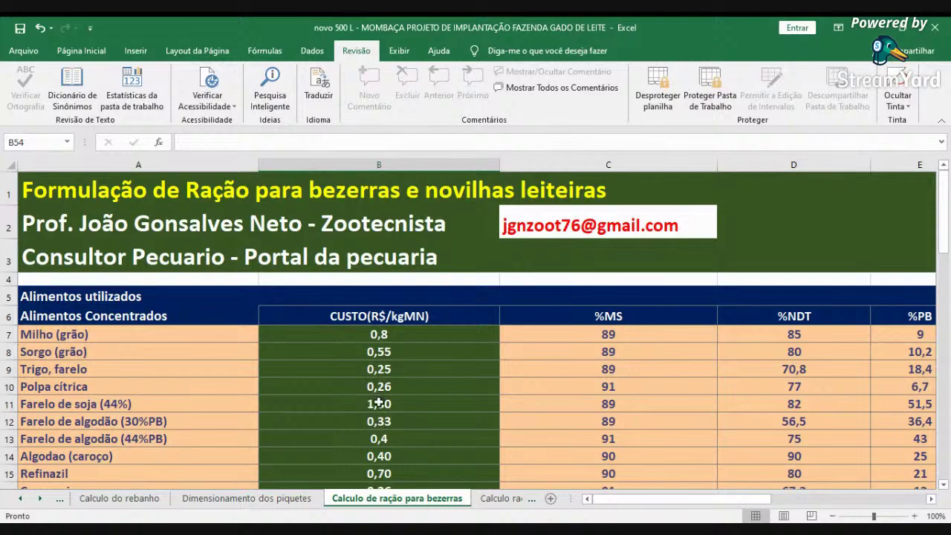
- Review the calf ration sheet, then view the Calculo ração para vacas sheet
scroll(484, 422, "down", 3)
scroll(484, 422, "down", 9)
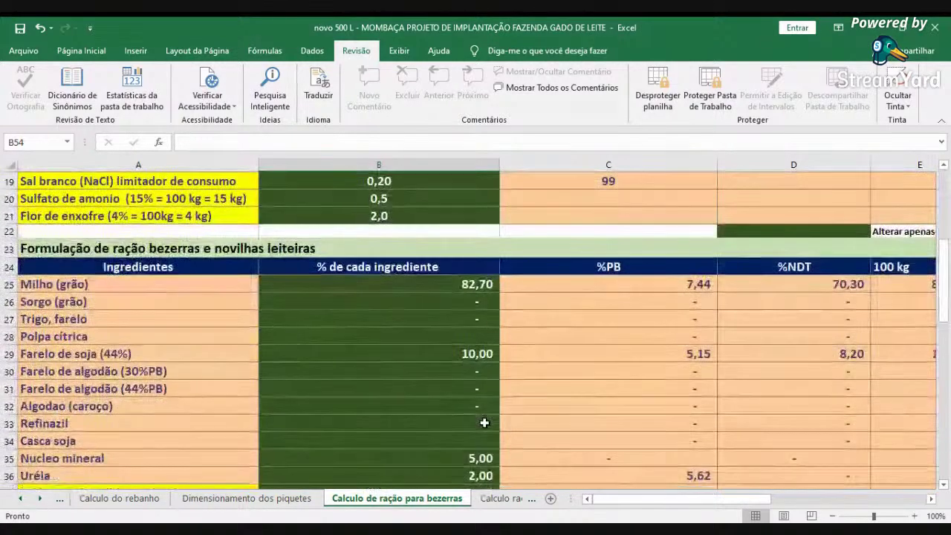
scroll(486, 421, "up", 12)
left_click(501, 498)
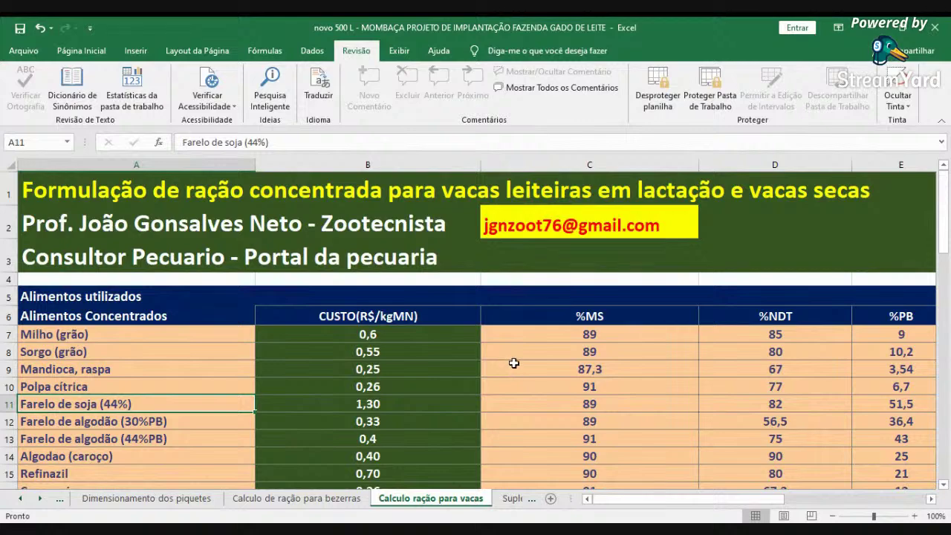
scroll(516, 360, "down", 8)
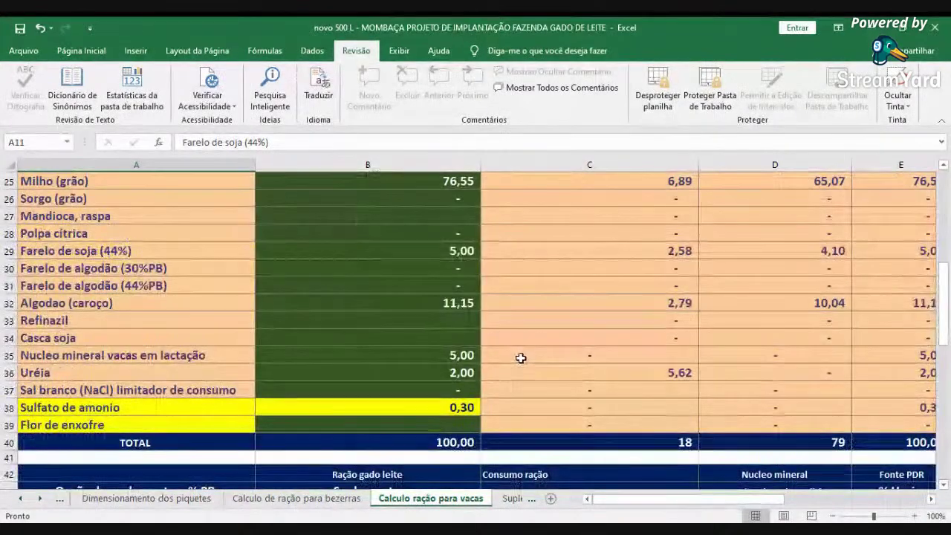
scroll(519, 360, "up", 6)
scroll(520, 360, "up", 2)
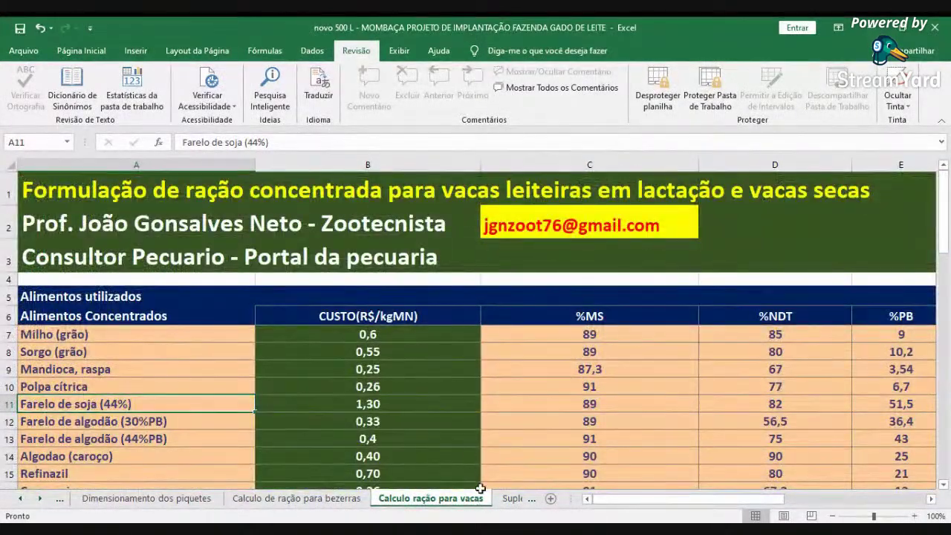
- Browse Suplementação mineral, Núcleo mineral leite and both pasture formation cost sheets
left_click(508, 498)
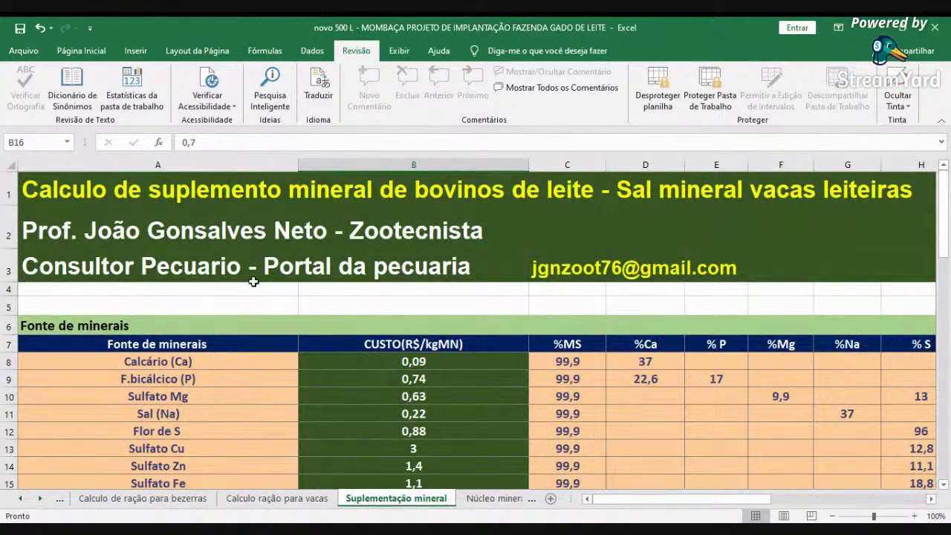
scroll(555, 383, "down", 7)
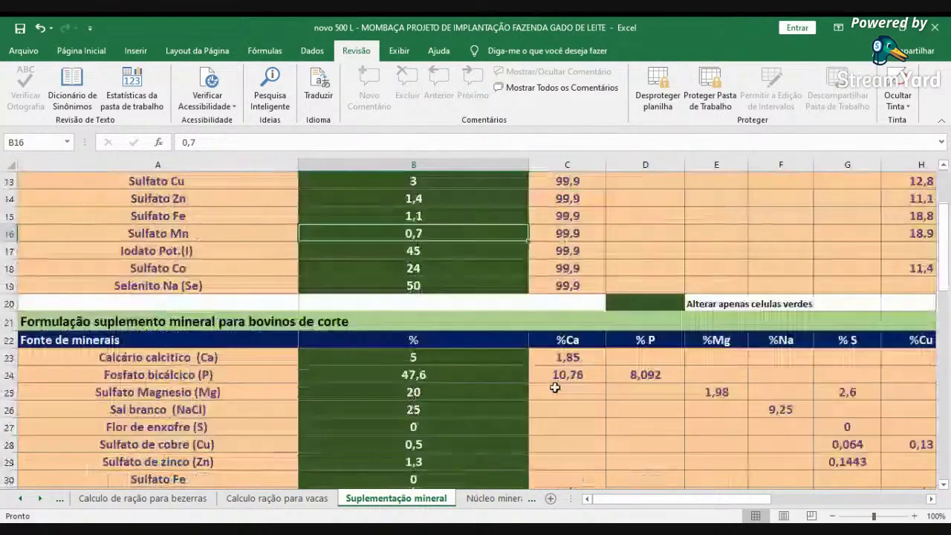
scroll(551, 390, "up", 7)
left_click(494, 498)
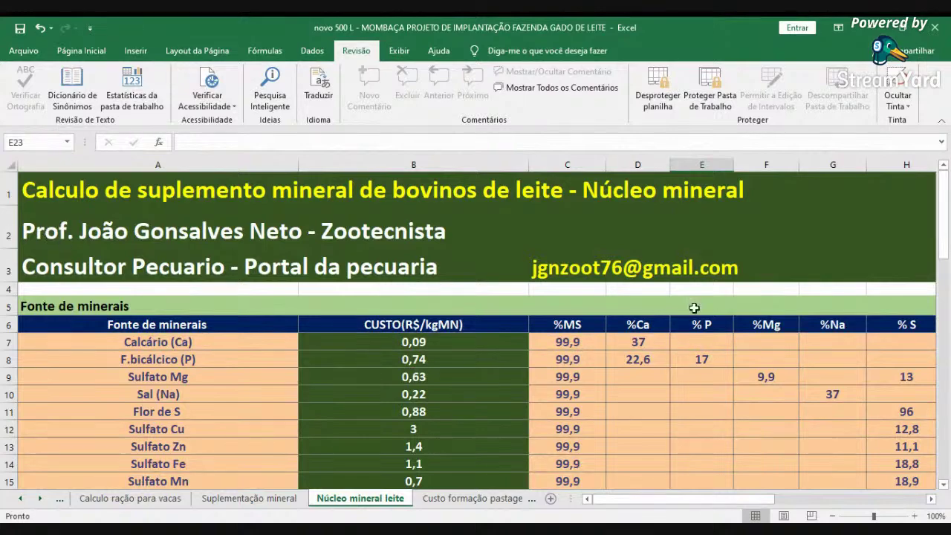
scroll(482, 393, "down", 2)
left_click(475, 498)
left_click(490, 498)
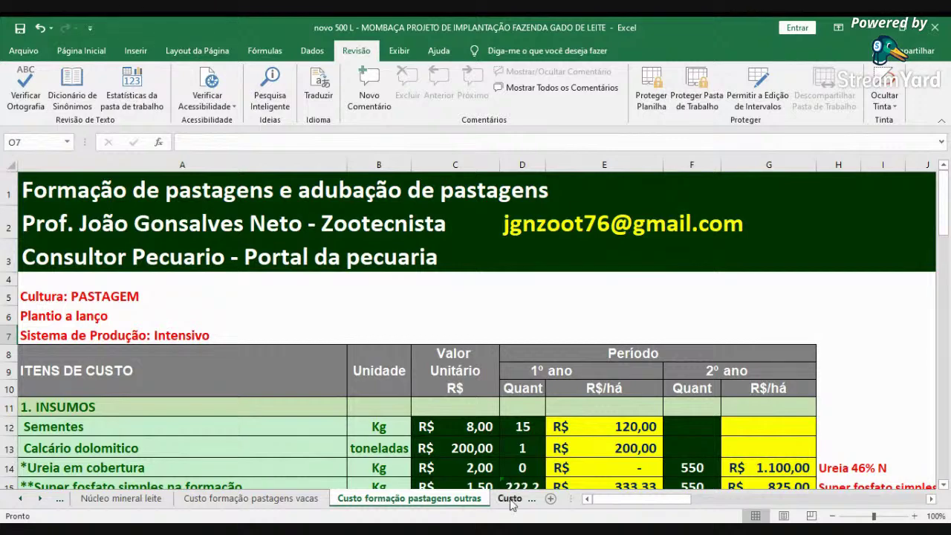
- View the Custo capim elefante, Custo cerca eletrica and Investimento sheets
left_click(511, 502)
scroll(513, 503, "down", 4)
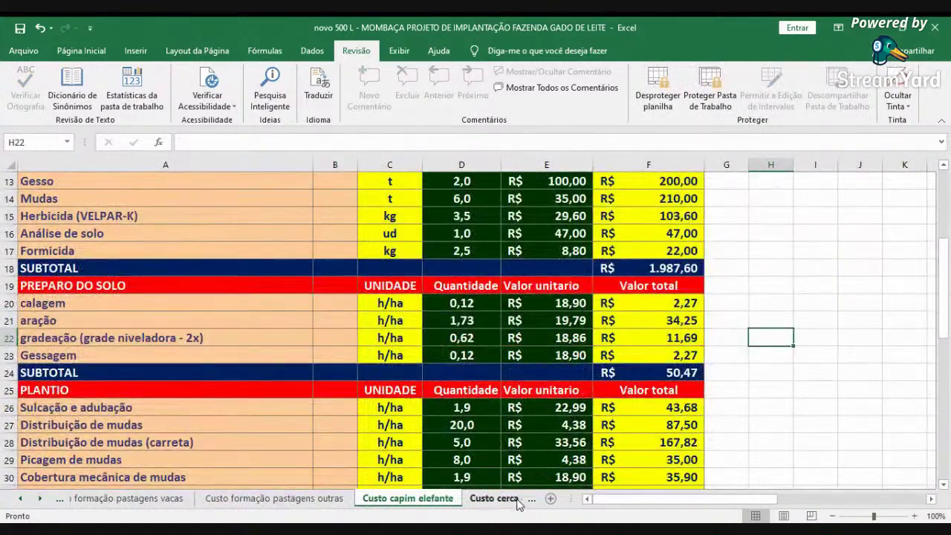
left_click(493, 498)
left_click(494, 502)
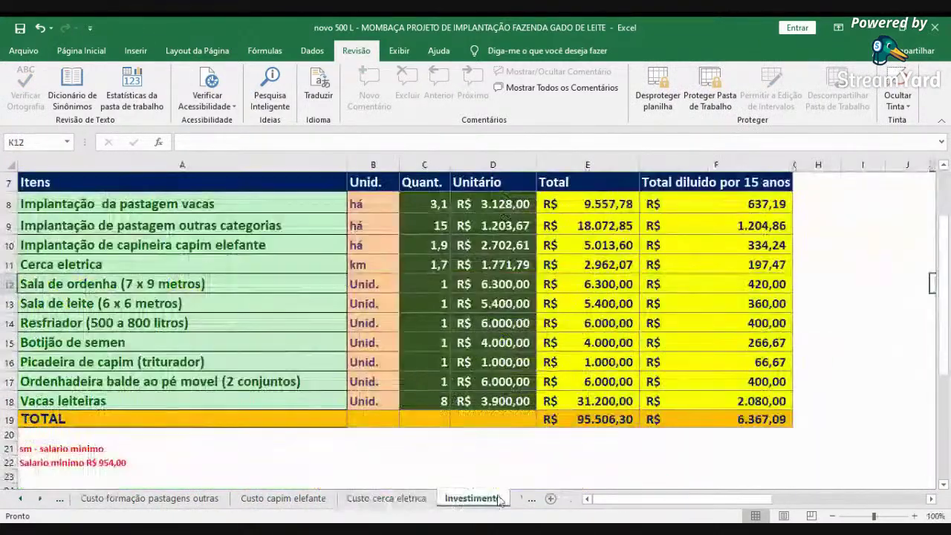
- Review Viabilidade economica, then Viabilidade economica e financeira with R$ 33.500,00 January sales
left_click(524, 499)
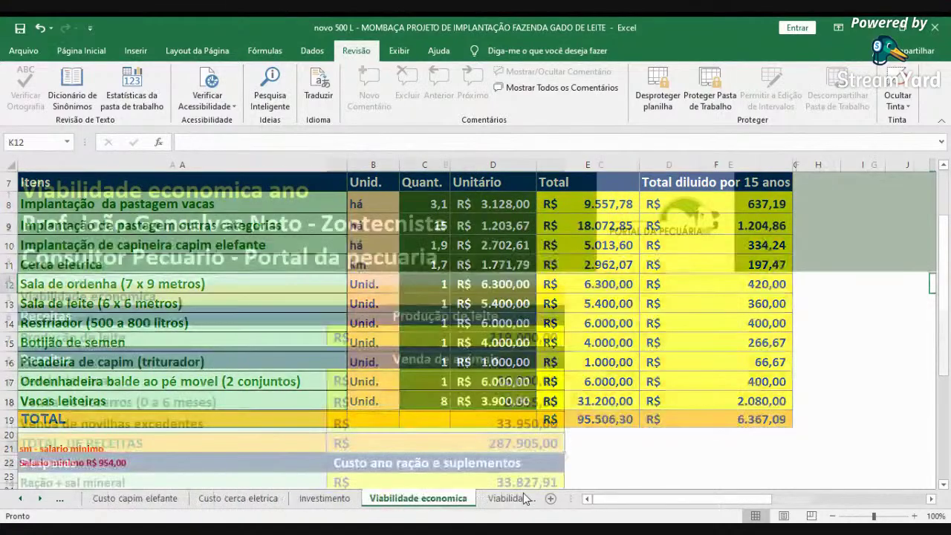
scroll(539, 311, "down", 4)
scroll(548, 363, "down", 2)
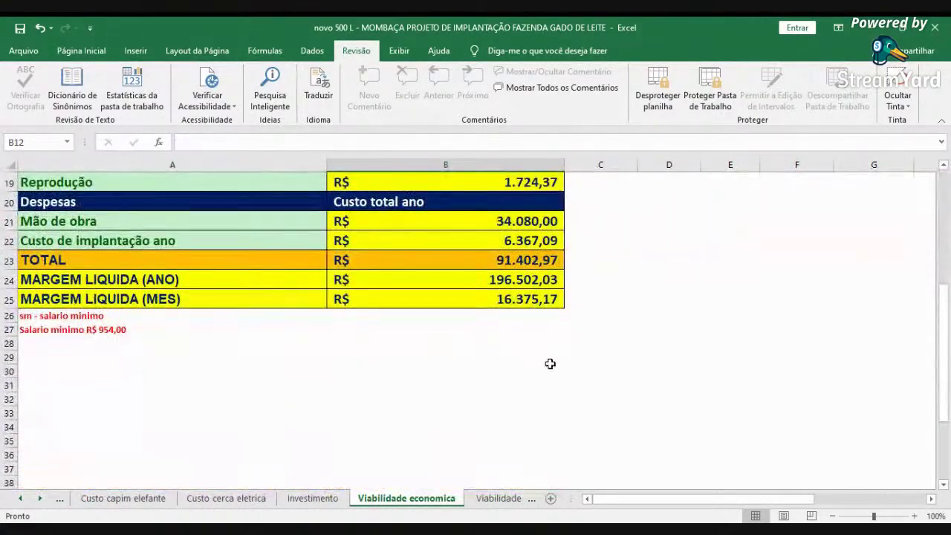
scroll(468, 377, "up", 6)
left_click(496, 498)
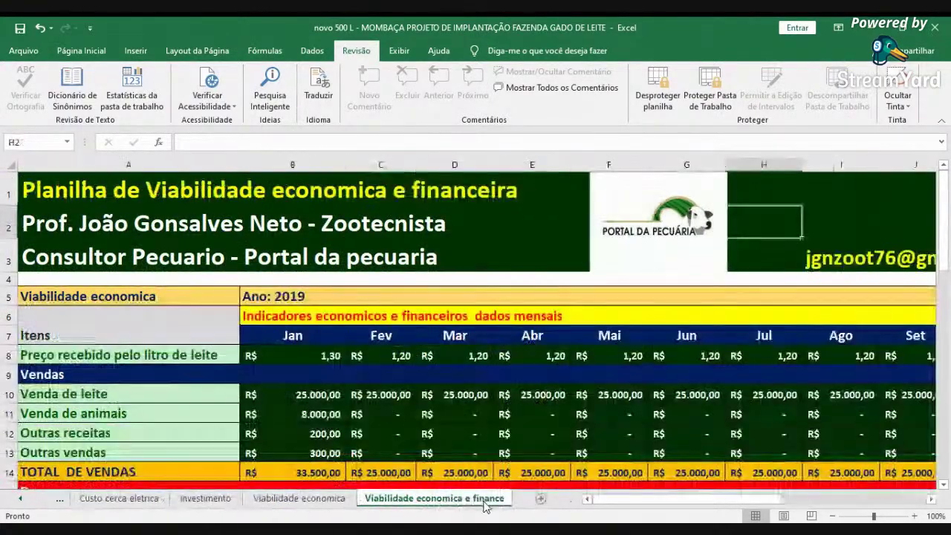
scroll(598, 347, "down", 2)
scroll(597, 349, "down", 10)
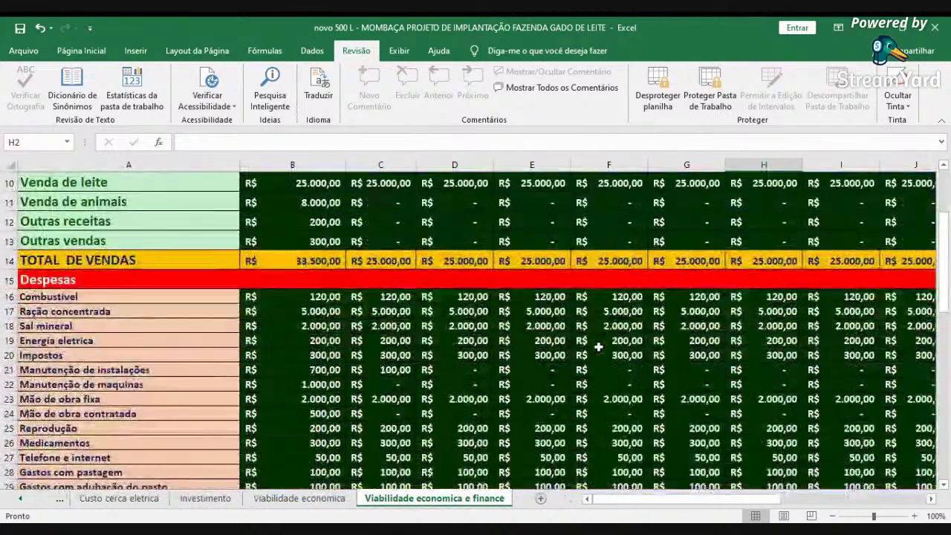
scroll(598, 353, "up", 12)
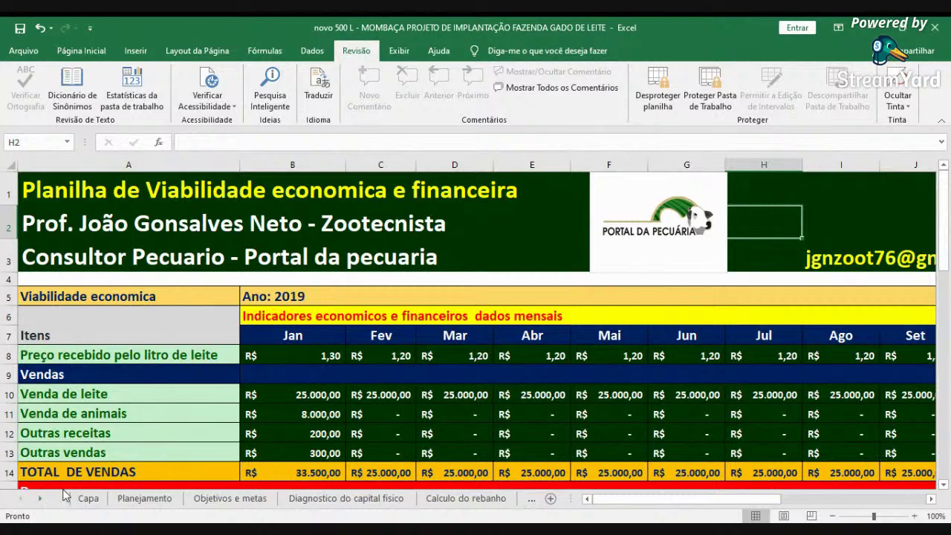
- Go back through Capa, Objetivos e metas and Diagnostico do capital fisico to Calculo do rebanho
left_click(88, 498)
left_click(228, 498)
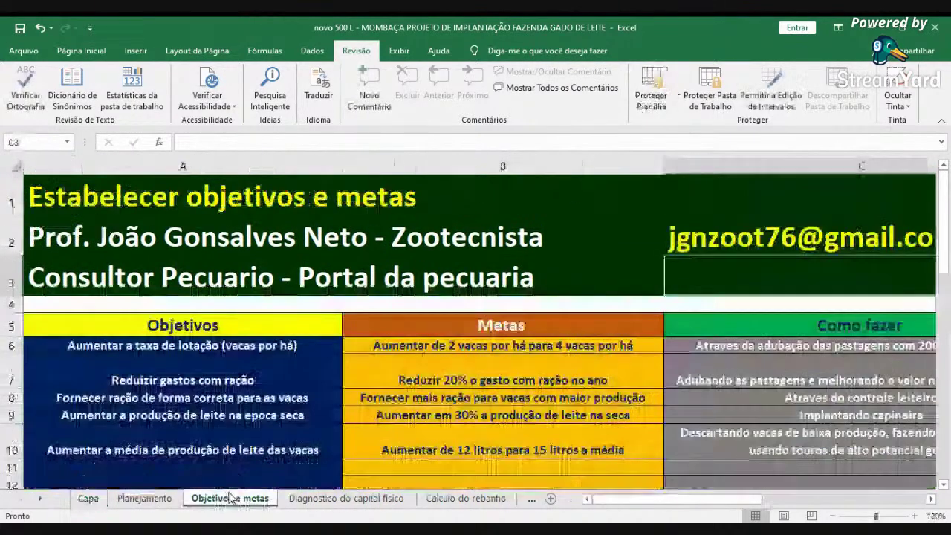
left_click(346, 498)
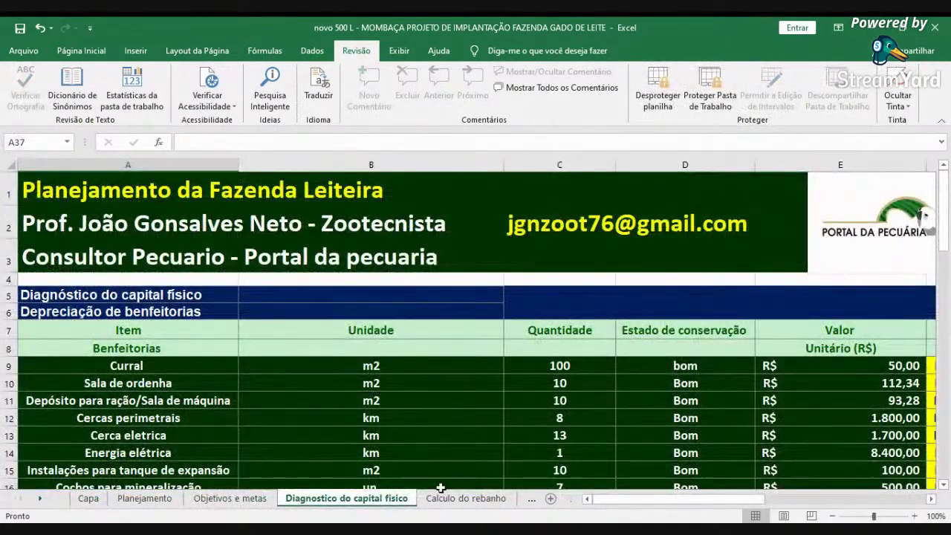
left_click(454, 497)
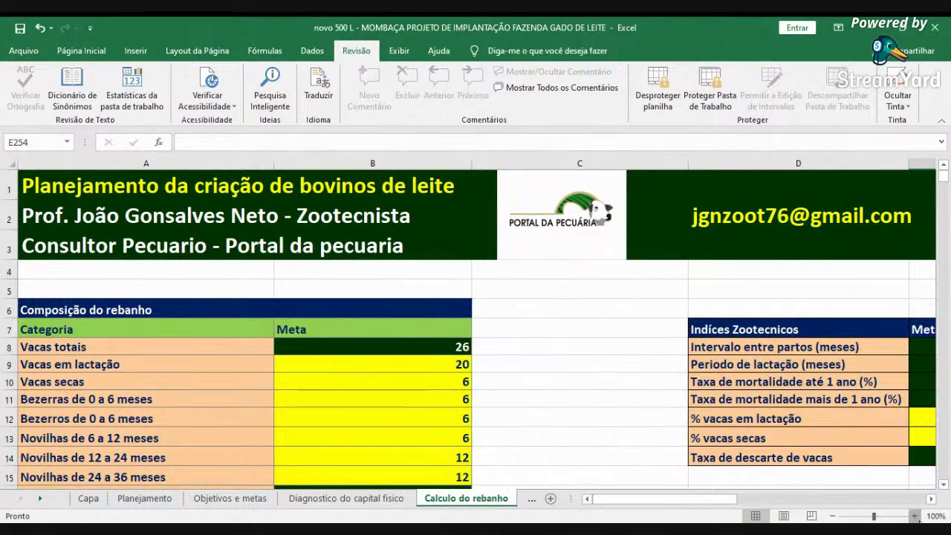
- Zoom the herd sheet to 120% to read the Índices Zootécnicos targets
left_click(914, 515)
left_click(914, 515)
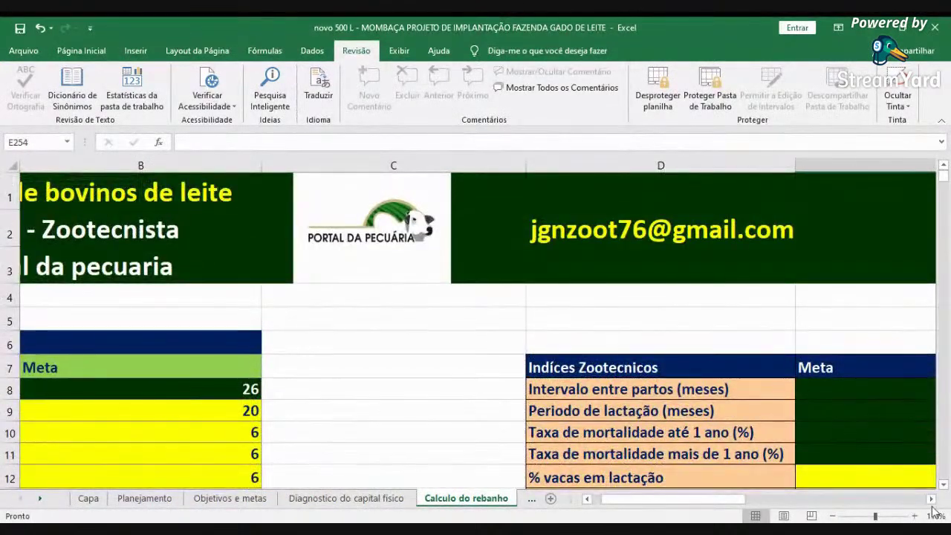
left_click(931, 499)
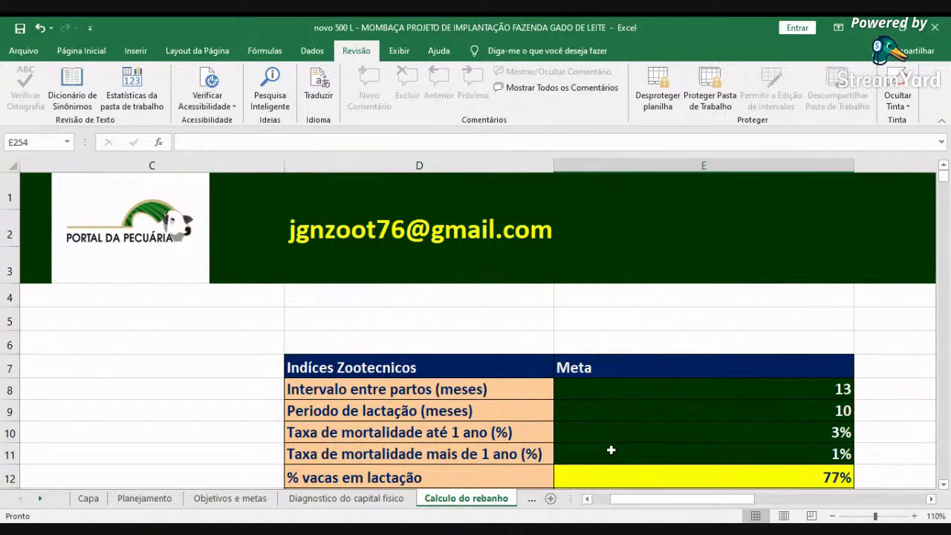
left_click(914, 515)
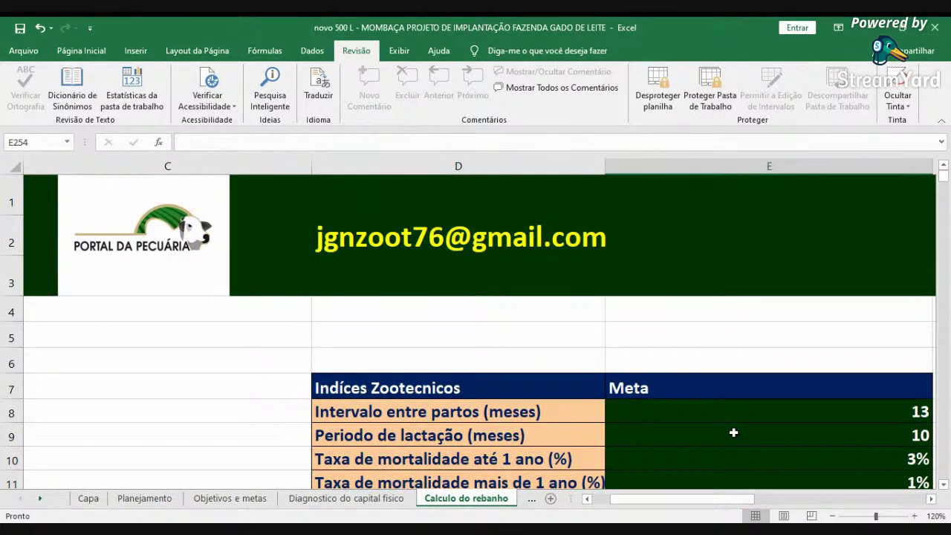